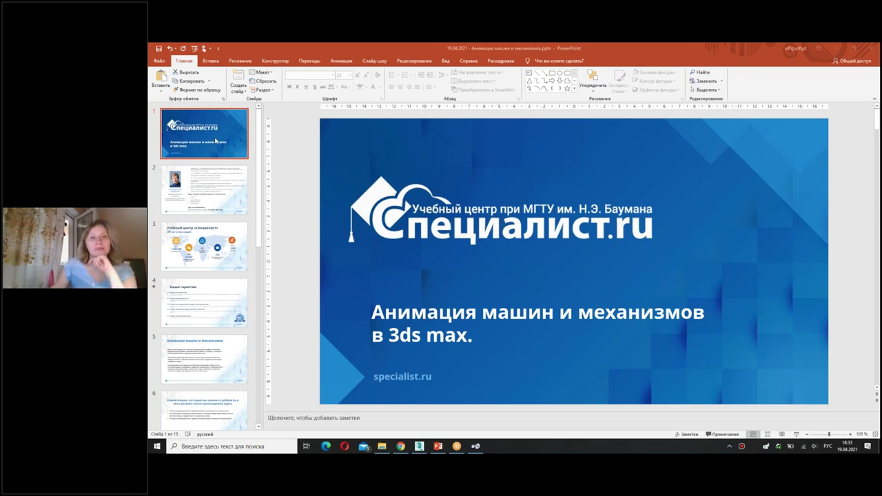
- Page through slide 2 (instructor bio), slide 3 (training centre) and slide 4, Наши гарантии
{"action": "left_click", "coordinate": [214, 186]}
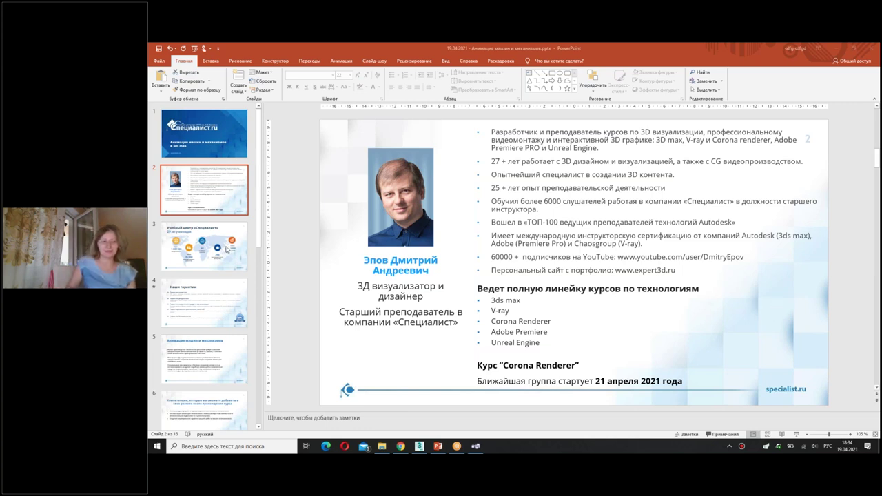
{"action": "left_click", "coordinate": [227, 249]}
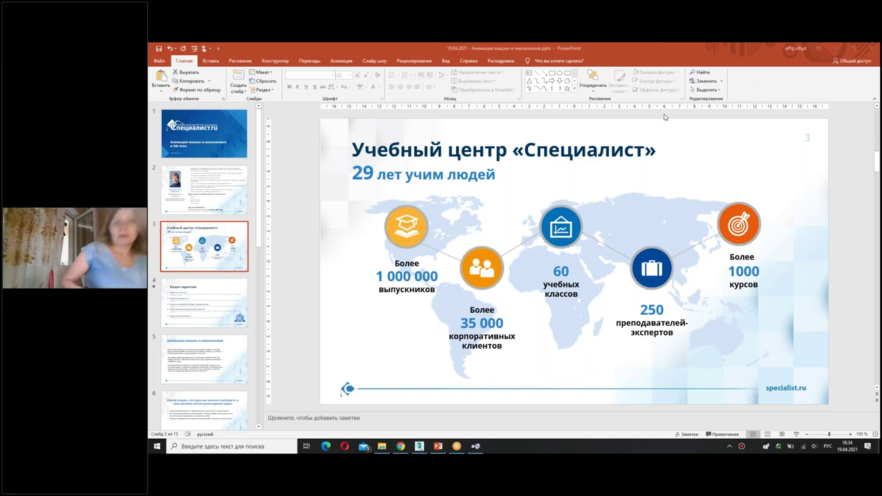
{"action": "left_click", "coordinate": [201, 310]}
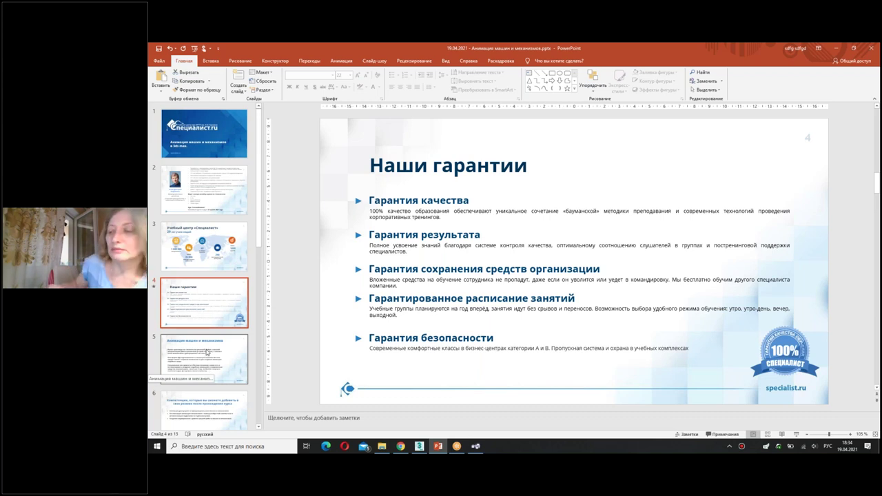
- Go to slide 5, Анимация машин и механизмов
{"action": "left_click", "coordinate": [207, 352]}
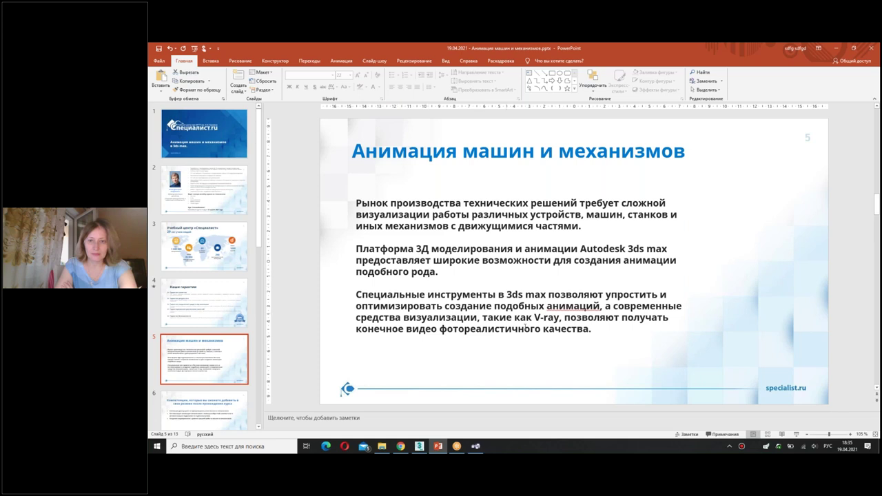
- Highlight 'такие как V-ray', go to slide 6 on competencies, then switch to the 3ds Max scene
{"action": "left_click_drag", "start_coordinate": [483, 318], "coordinate": [560, 318]}
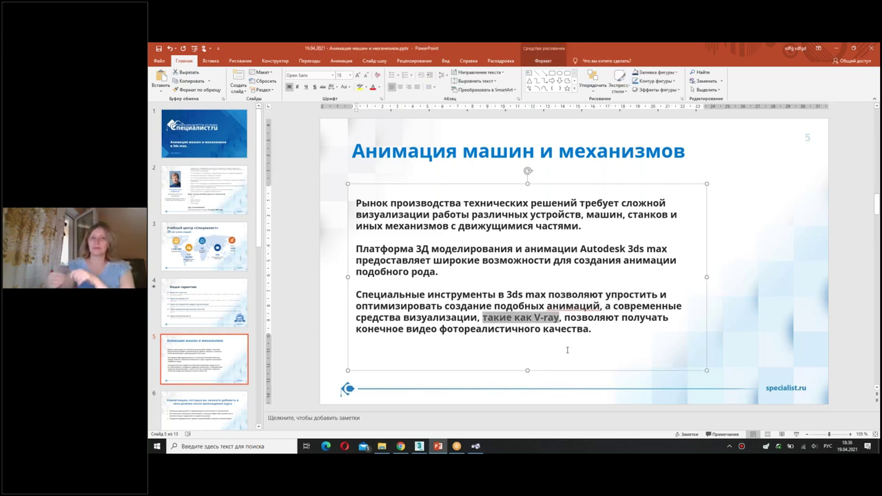
{"action": "left_click", "coordinate": [736, 336]}
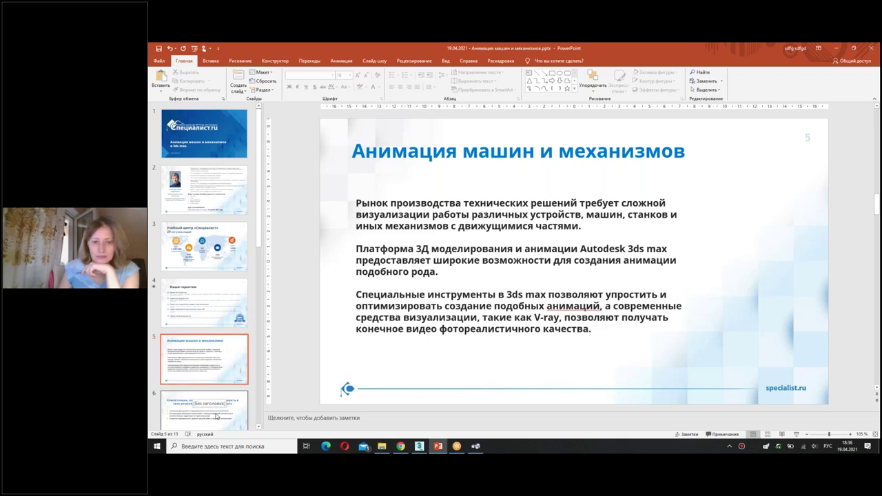
{"action": "left_click", "coordinate": [197, 409]}
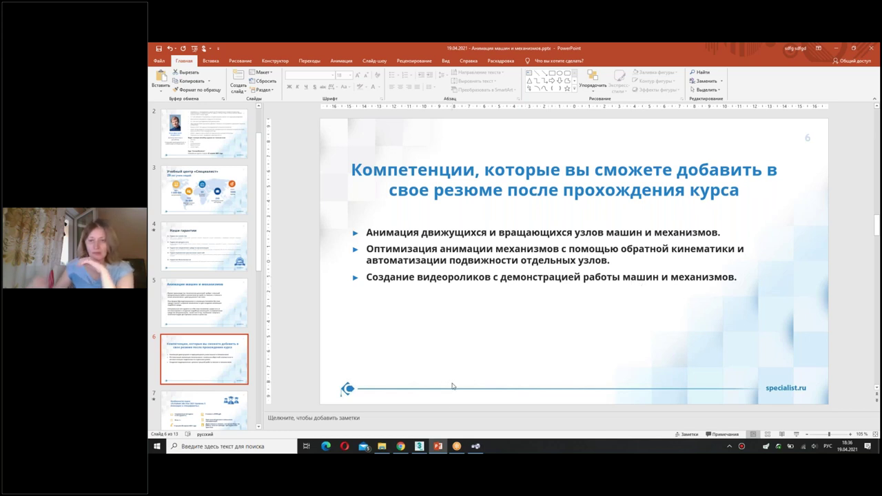
{"action": "left_click", "coordinate": [419, 447]}
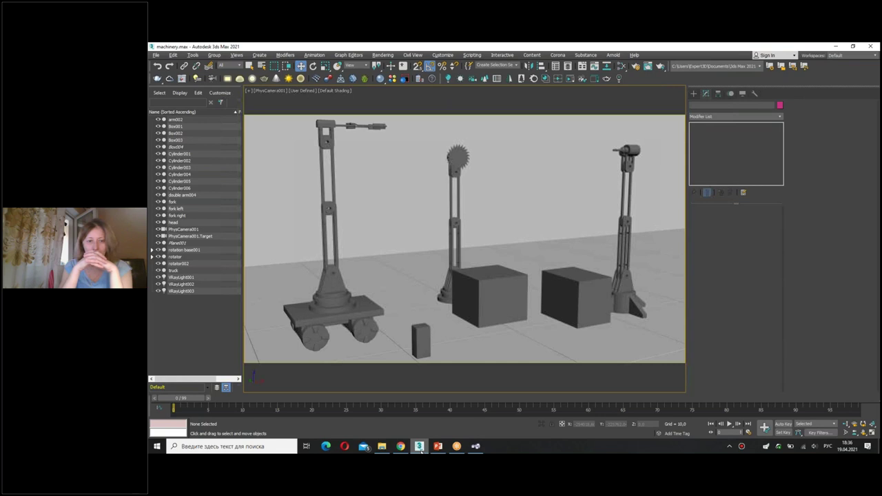
- Turn on Edged Faces with F4 and circle the right and middle arms on screen
{"action": "key", "text": "F4"}
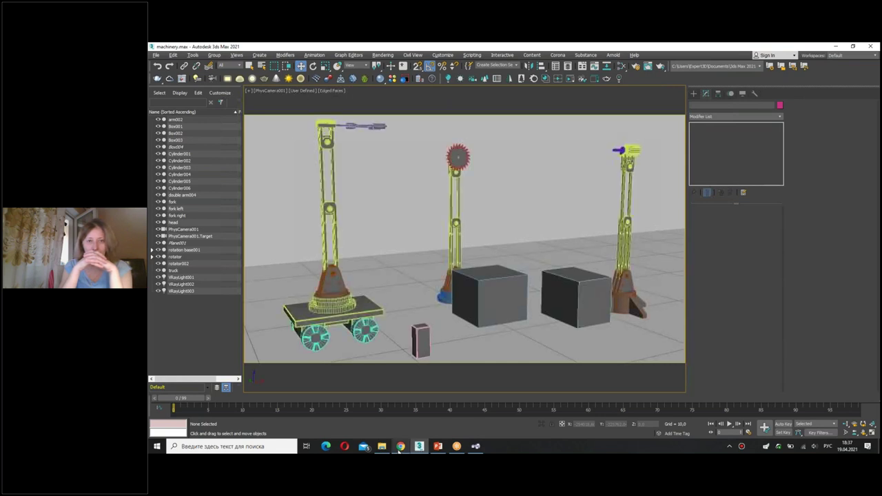
{"action": "mouse_move", "coordinate": [615, 131]}
{"action": "left_mouse_down"}
{"action": "mouse_move", "coordinate": [649, 131]}
{"action": "mouse_move", "coordinate": [627, 346]}
{"action": "mouse_move", "coordinate": [601, 134]}
{"action": "left_mouse_up"}
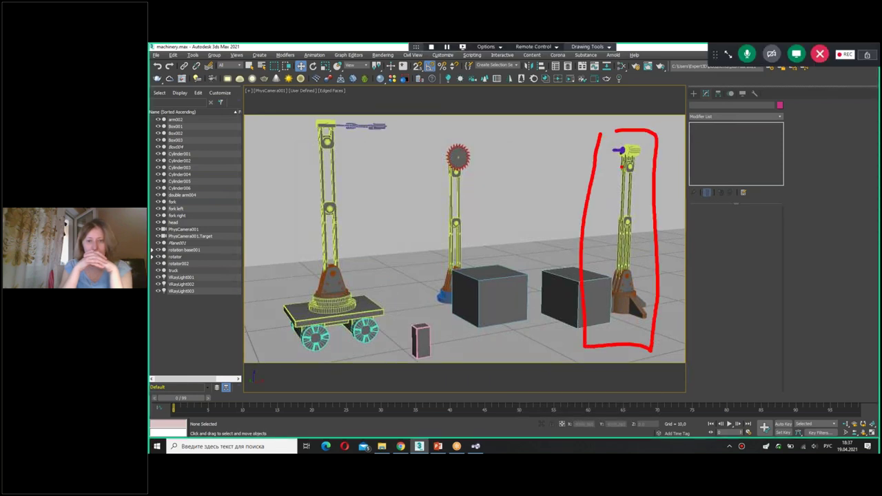
{"action": "left_click_drag", "start_coordinate": [597, 318], "coordinate": [591, 307]}
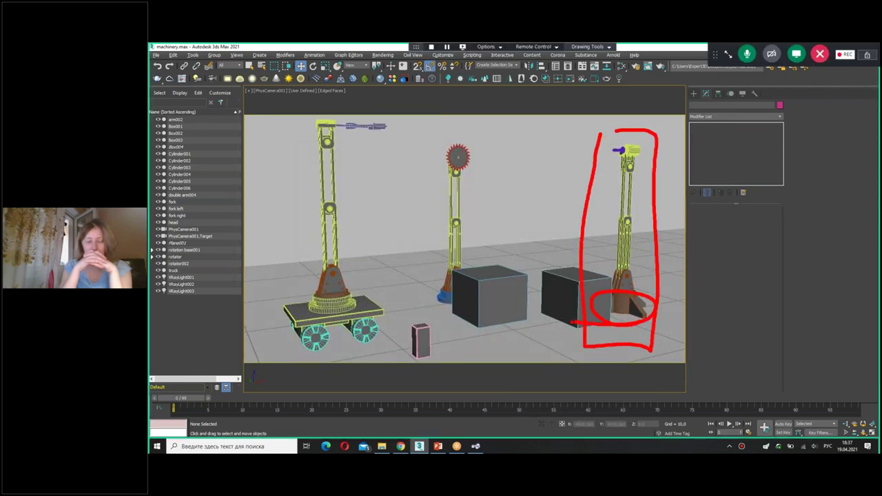
{"action": "mouse_move", "coordinate": [441, 311]}
{"action": "left_mouse_down"}
{"action": "mouse_move", "coordinate": [514, 186]}
{"action": "mouse_move", "coordinate": [441, 311]}
{"action": "left_mouse_up"}
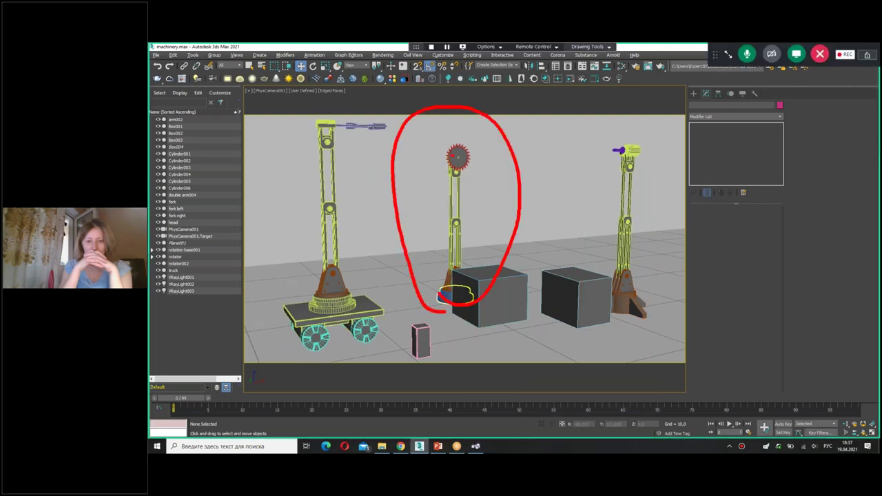
{"action": "left_click_drag", "start_coordinate": [464, 174], "coordinate": [475, 164]}
{"action": "mouse_move", "coordinate": [432, 268]}
{"action": "left_mouse_down"}
{"action": "mouse_move", "coordinate": [455, 265]}
{"action": "mouse_move", "coordinate": [430, 281]}
{"action": "left_mouse_up"}
- Mark the left arm's boom and truck base, clear the drawings, and show the render window
{"action": "left_click_drag", "start_coordinate": [497, 261], "coordinate": [448, 295]}
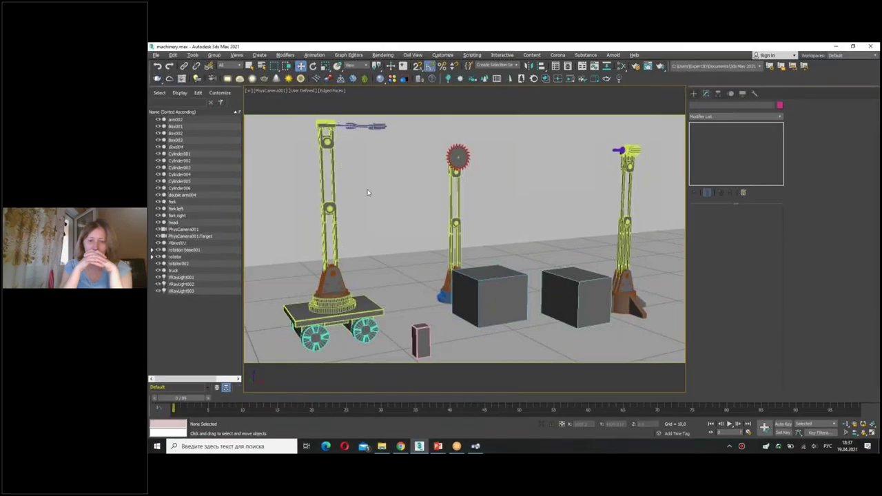
{"action": "mouse_move", "coordinate": [378, 135]}
{"action": "left_mouse_down"}
{"action": "mouse_move", "coordinate": [352, 129]}
{"action": "mouse_move", "coordinate": [357, 153]}
{"action": "left_mouse_up"}
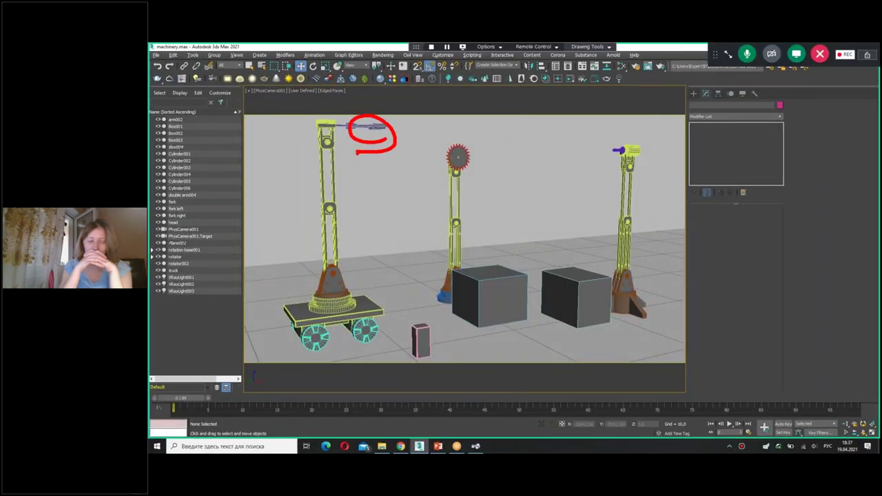
{"action": "mouse_move", "coordinate": [279, 305]}
{"action": "left_mouse_down"}
{"action": "mouse_move", "coordinate": [384, 316]}
{"action": "mouse_move", "coordinate": [282, 305]}
{"action": "left_mouse_up"}
{"action": "left_click_drag", "start_coordinate": [224, 333], "coordinate": [433, 303]}
{"action": "key", "text": "Escape"}
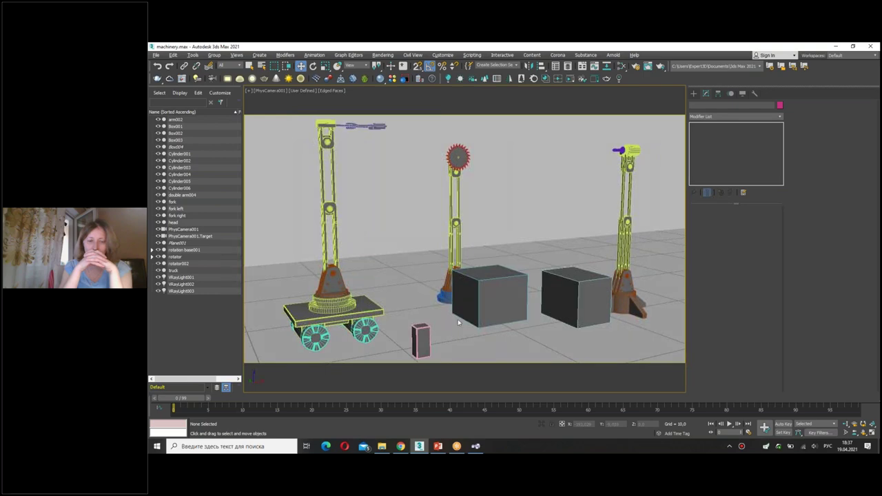
{"action": "left_click", "coordinate": [660, 65]}
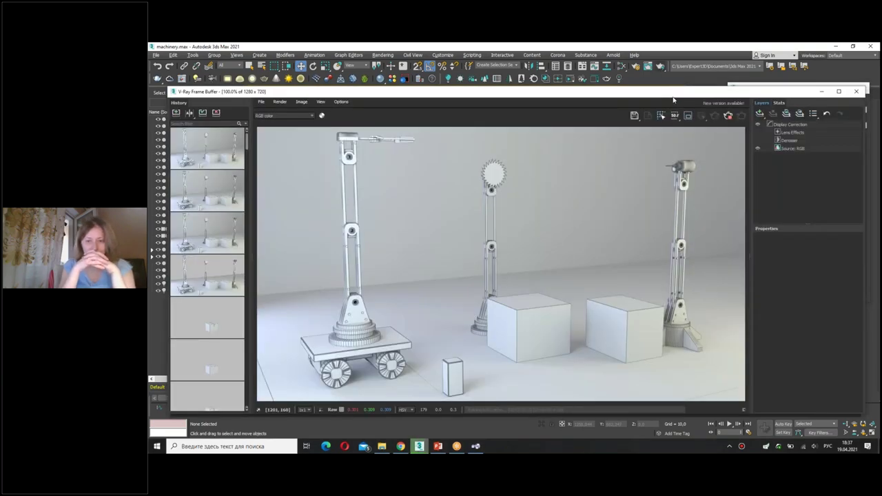
- Reposition the V-Ray frame buffer window over the viewport while the test render finishes
{"action": "left_click_drag", "start_coordinate": [673, 96], "coordinate": [629, 84]}
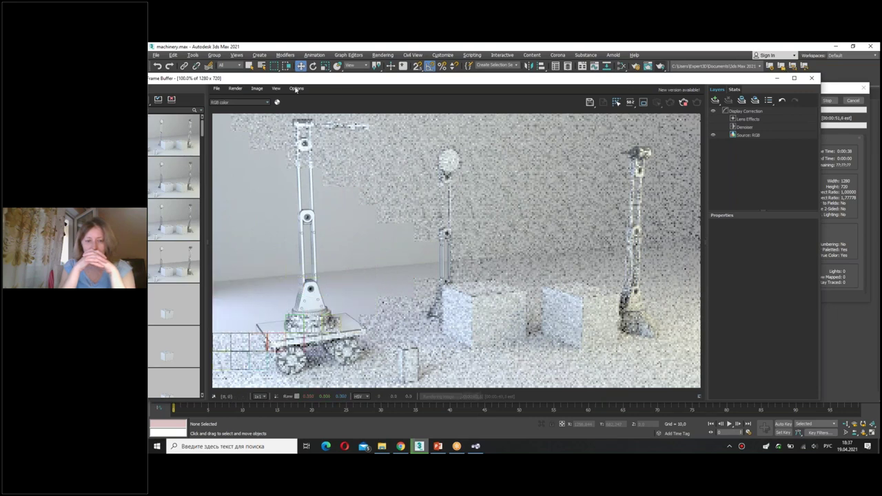
{"action": "left_click_drag", "start_coordinate": [296, 78], "coordinate": [353, 80]}
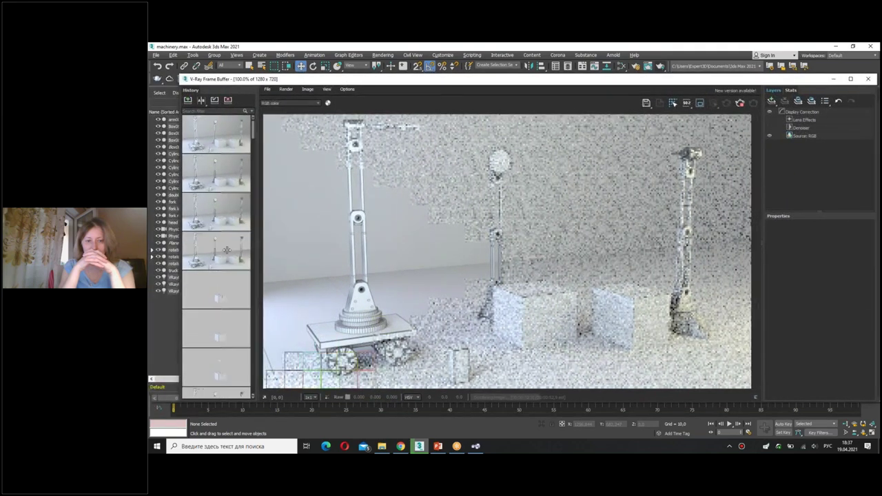
{"action": "left_click_drag", "start_coordinate": [255, 246], "coordinate": [264, 257]}
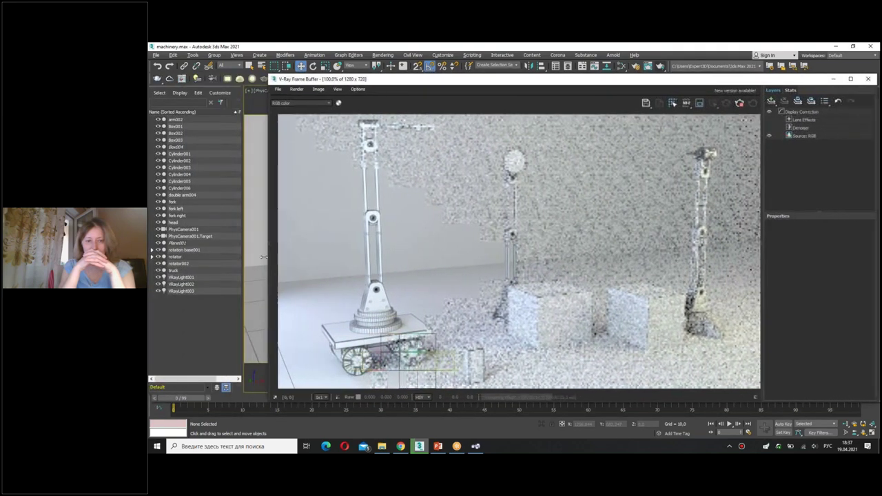
{"action": "left_click_drag", "start_coordinate": [414, 79], "coordinate": [353, 84]}
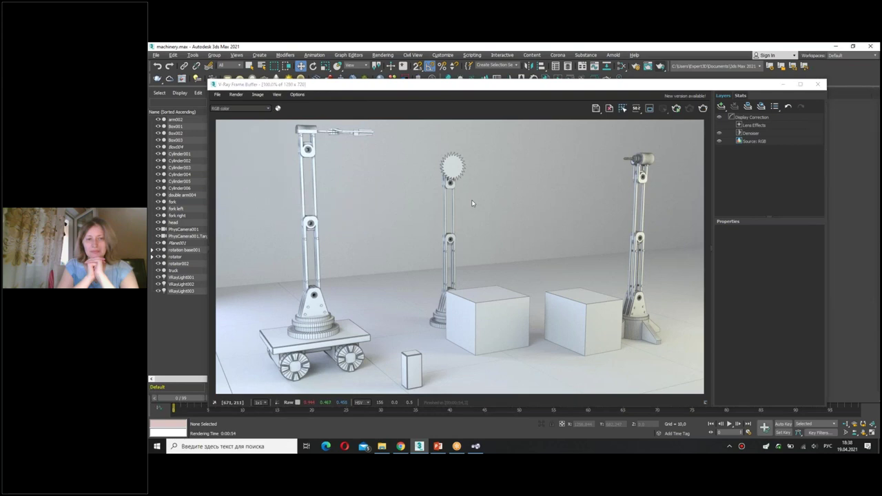
- Close the frame buffer, isolate the right arm and its box, and maximize the Perspective view
{"action": "left_click", "coordinate": [819, 86]}
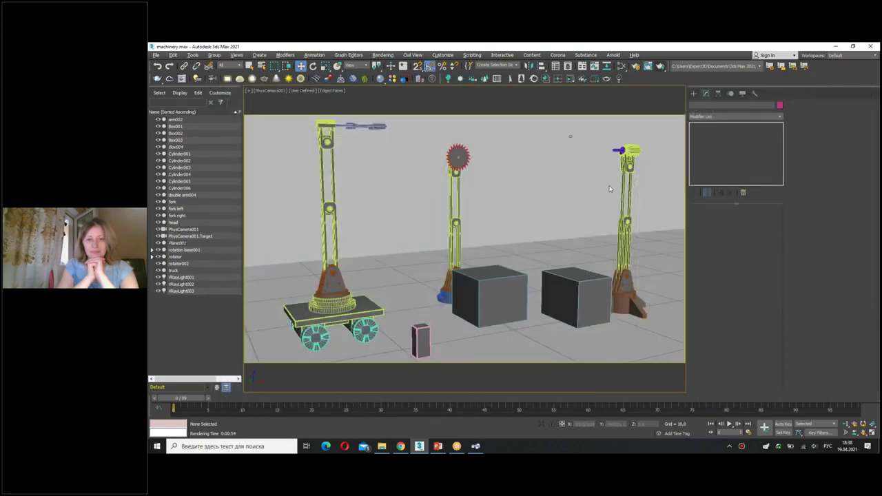
{"action": "left_click_drag", "start_coordinate": [656, 336], "coordinate": [655, 334]}
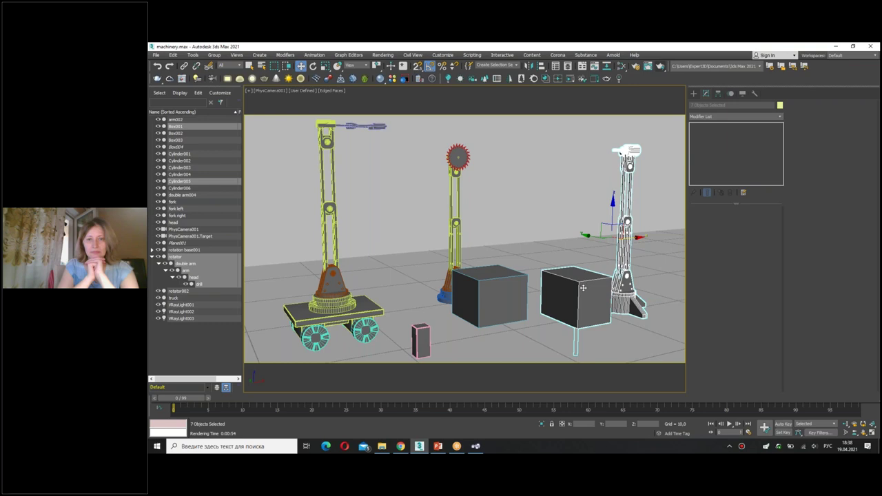
{"action": "left_click", "coordinate": [541, 424]}
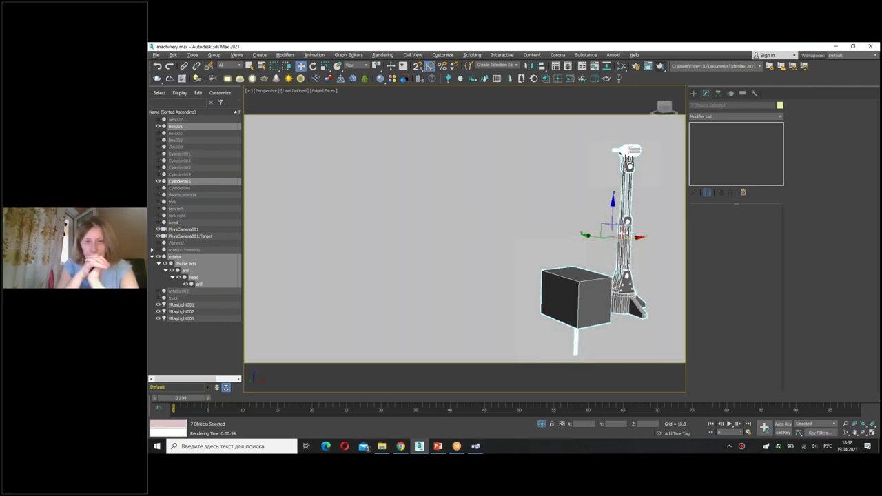
{"action": "key", "text": "alt+w"}
{"action": "key", "text": "ctrl+d"}
{"action": "key", "text": "alt+w"}
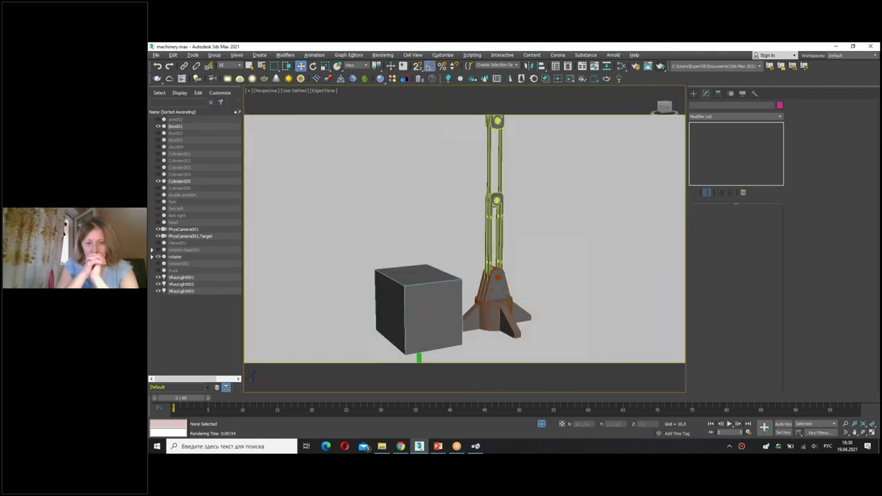
- Orbit and zoom around the isolated machine, then select its drilling arm
{"action": "mouse_move", "coordinate": [441, 143]}
{"action": "middle_mouse_down", "text": "alt"}
{"action": "mouse_move", "coordinate": [436, 194]}
{"action": "mouse_move", "coordinate": [423, 191]}
{"action": "middle_mouse_up", "text": "alt"}
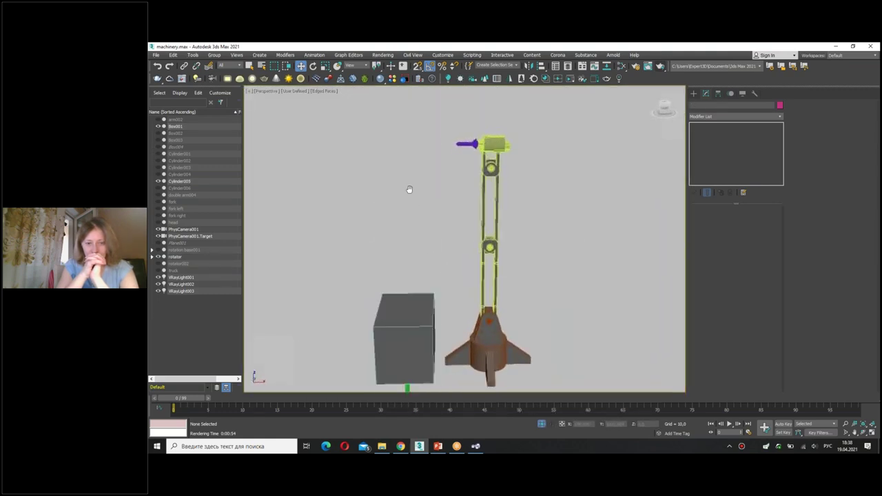
{"action": "scroll", "coordinate": [495, 207], "scroll_direction": "up", "scroll_amount": 2}
{"action": "mouse_move", "coordinate": [544, 256]}
{"action": "middle_mouse_down", "text": "alt"}
{"action": "mouse_move", "coordinate": [522, 289]}
{"action": "mouse_move", "coordinate": [501, 280]}
{"action": "mouse_move", "coordinate": [477, 348]}
{"action": "middle_mouse_up", "text": "alt"}
{"action": "mouse_move", "coordinate": [477, 348]}
{"action": "left_mouse_down"}
{"action": "mouse_move", "coordinate": [441, 365]}
{"action": "mouse_move", "coordinate": [514, 246]}
{"action": "left_mouse_up"}
{"action": "scroll", "coordinate": [495, 268], "scroll_direction": "down", "scroll_amount": 2}
{"action": "scroll", "coordinate": [494, 268], "scroll_direction": "down", "scroll_amount": 2}
{"action": "left_click", "coordinate": [483, 276]}
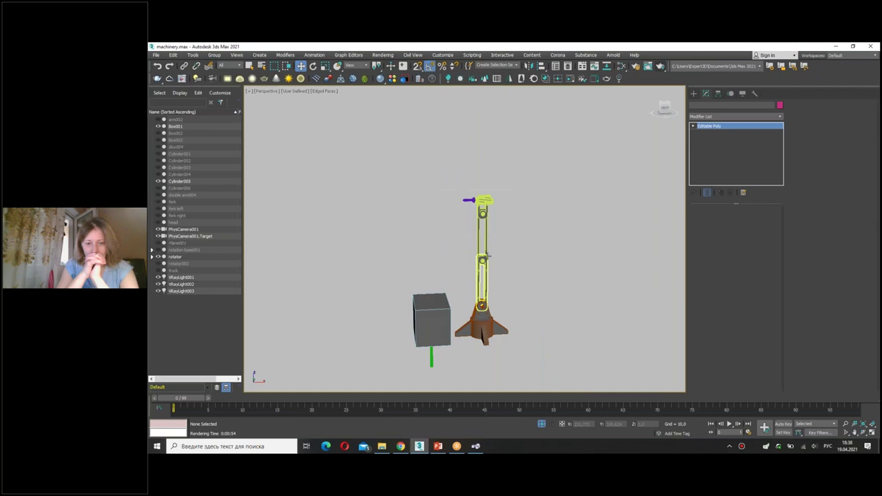
- Frame and inspect the arm's head and drill bit from several angles
{"action": "key", "text": "z"}
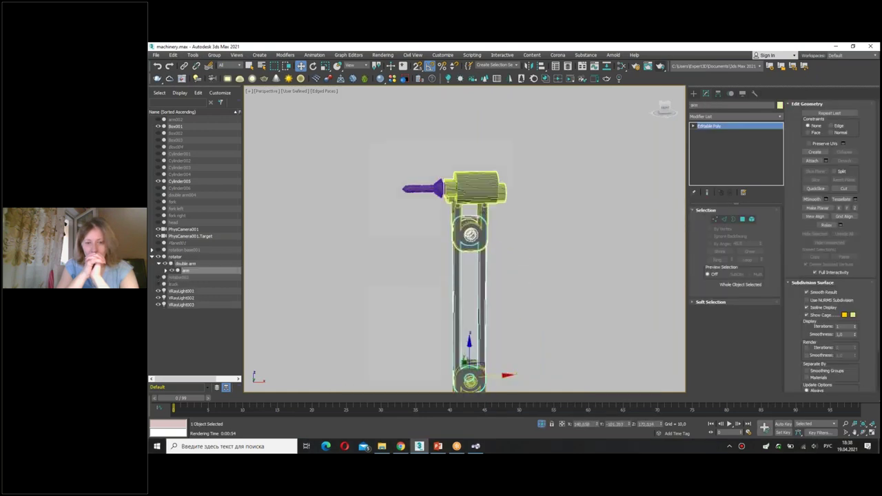
{"action": "left_click", "coordinate": [474, 188]}
{"action": "key", "text": "z"}
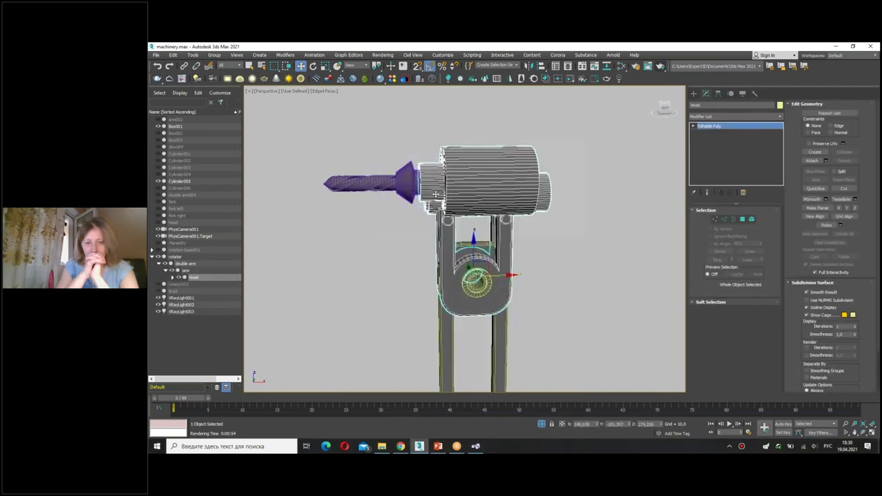
{"action": "left_click", "coordinate": [414, 185]}
{"action": "middle_click_drag", "start_coordinate": [414, 185], "coordinate": [290, 190], "text": "alt"}
{"action": "middle_click_drag", "start_coordinate": [521, 184], "coordinate": [480, 180], "text": "alt"}
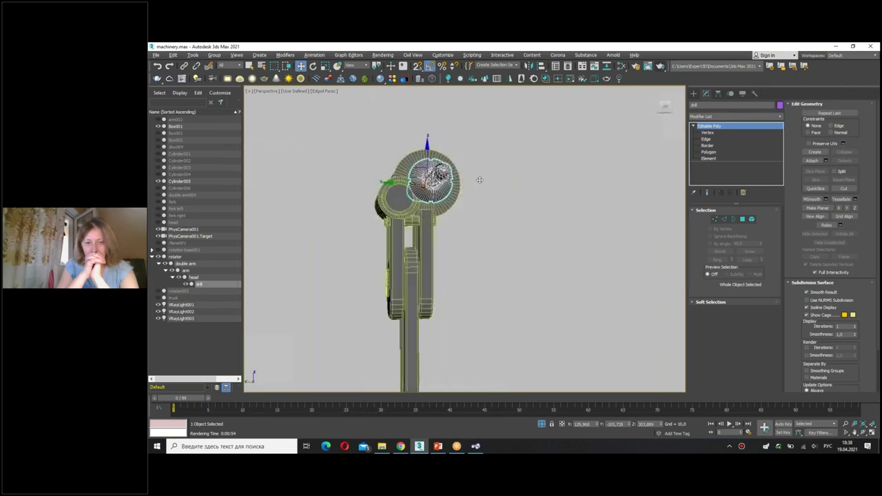
{"action": "middle_click_drag", "start_coordinate": [480, 180], "coordinate": [505, 216], "text": "alt"}
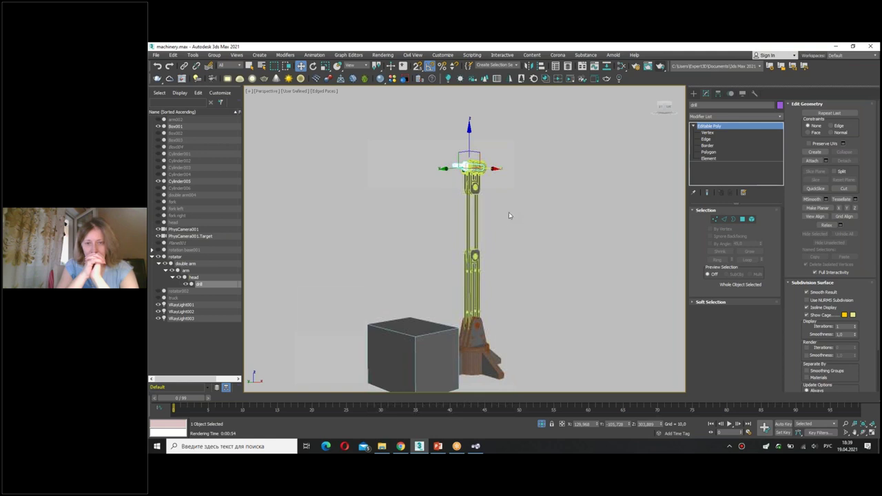
- Select the whole arm and Shift-drag a clone to its right, proposed as arm003
{"action": "scroll", "coordinate": [506, 187], "scroll_direction": "up", "scroll_amount": 1}
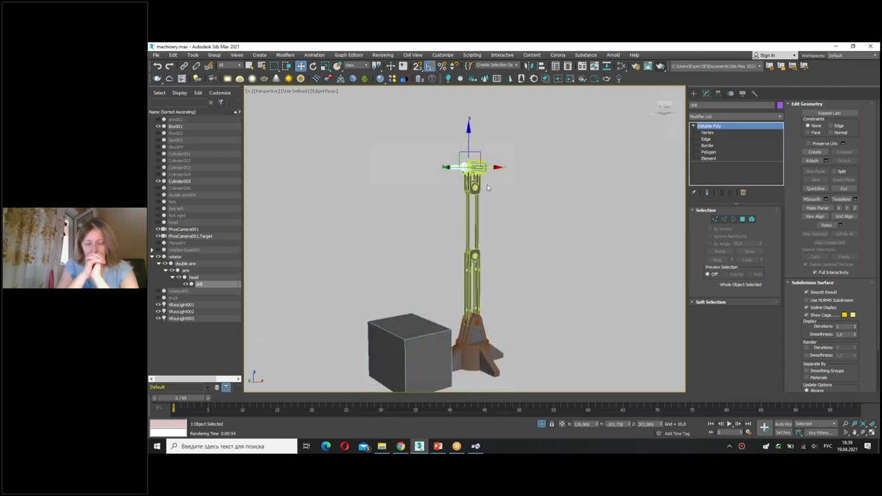
{"action": "scroll", "coordinate": [496, 179], "scroll_direction": "up", "scroll_amount": 3}
{"action": "scroll", "coordinate": [497, 181], "scroll_direction": "up", "scroll_amount": 2}
{"action": "middle_click_drag", "start_coordinate": [491, 311], "coordinate": [493, 236]}
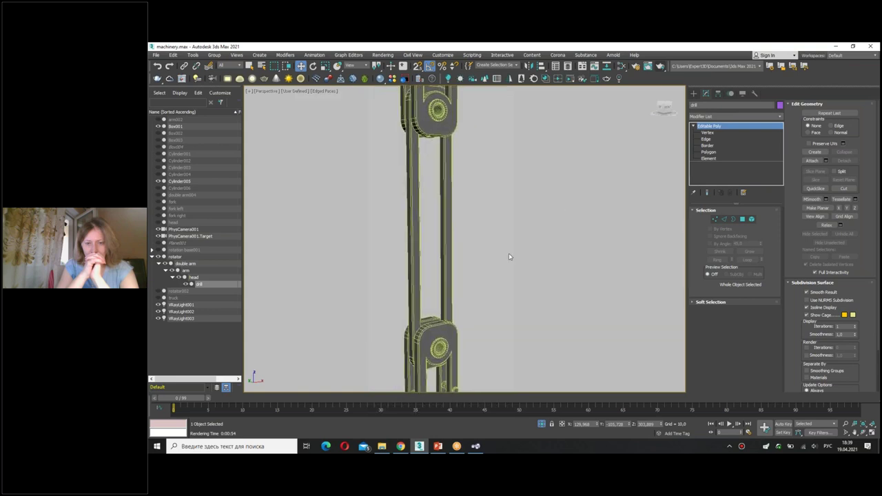
{"action": "left_click_drag", "start_coordinate": [435, 275], "coordinate": [434, 274]}
{"action": "middle_click_drag", "start_coordinate": [511, 264], "coordinate": [483, 269], "text": "alt"}
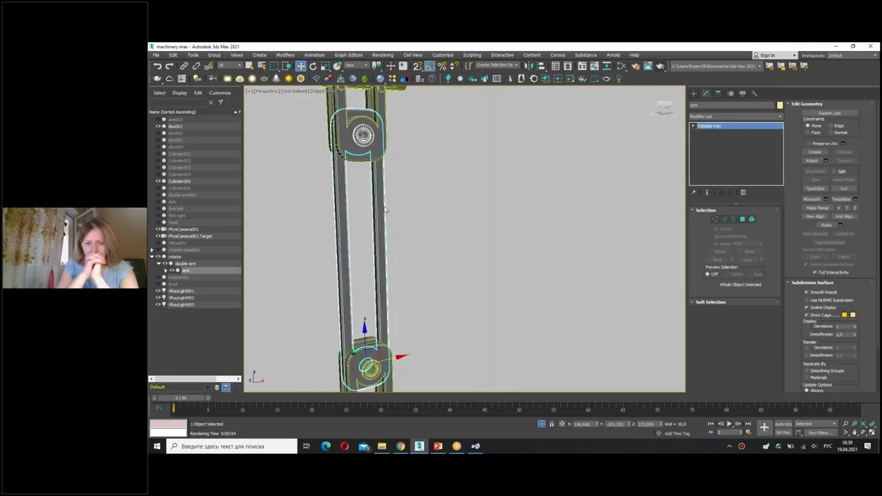
{"action": "left_click_drag", "start_coordinate": [398, 357], "coordinate": [524, 327], "text": "shift"}
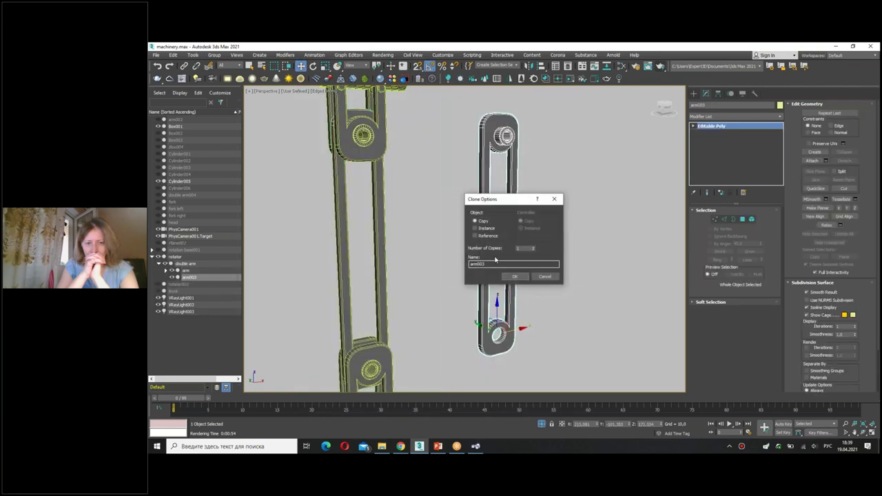
- Recreate the arm copy and test swinging it around its bottom pivot
{"action": "key", "text": "Escape"}
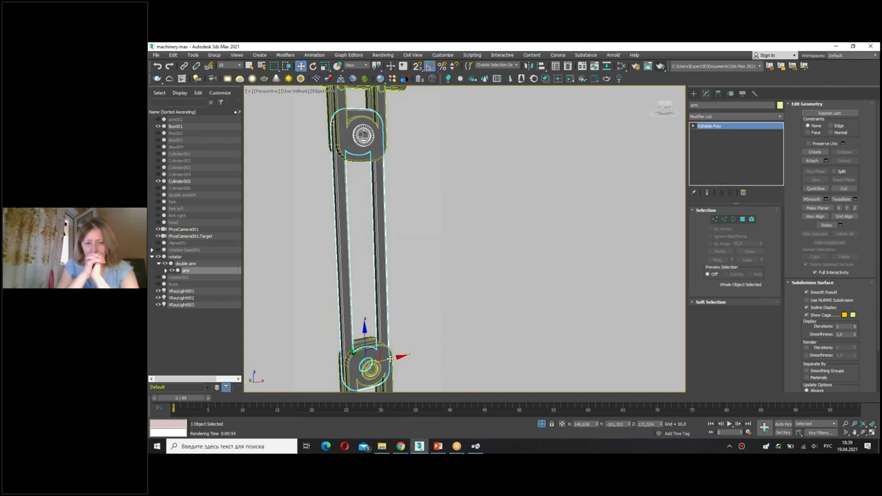
{"action": "left_click_drag", "start_coordinate": [389, 358], "coordinate": [526, 327], "text": "shift"}
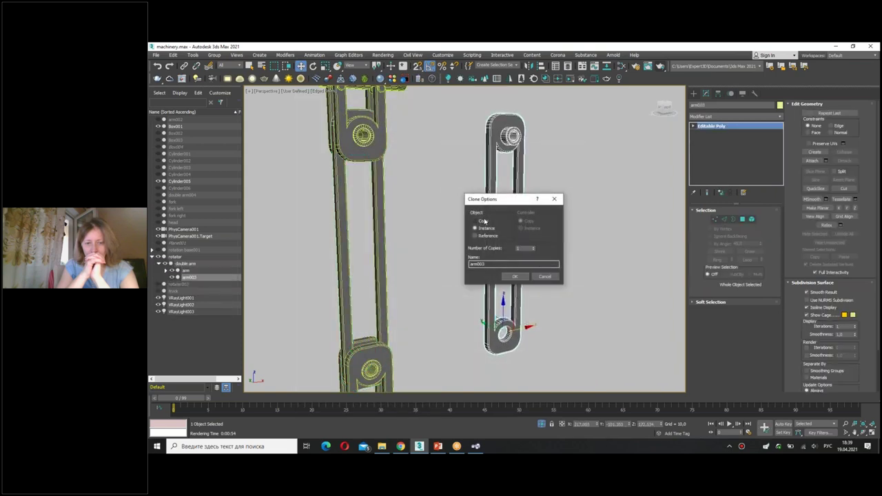
{"action": "left_click", "coordinate": [514, 276]}
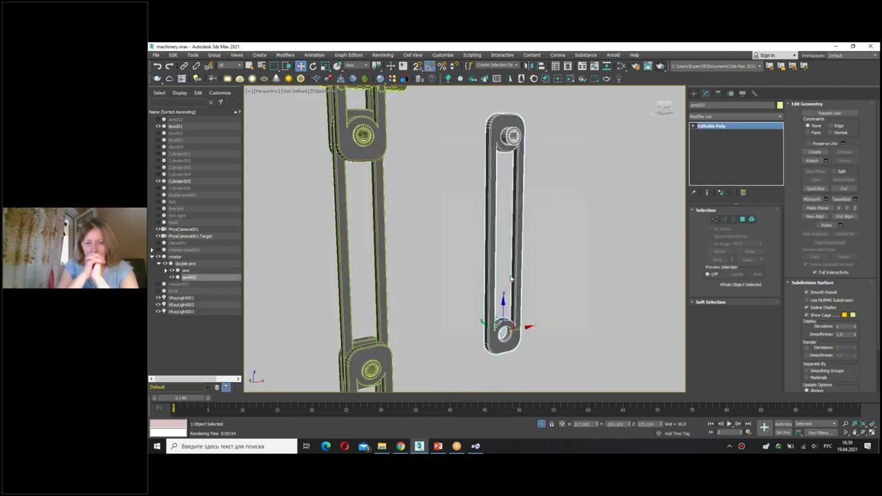
{"action": "left_click", "coordinate": [312, 69]}
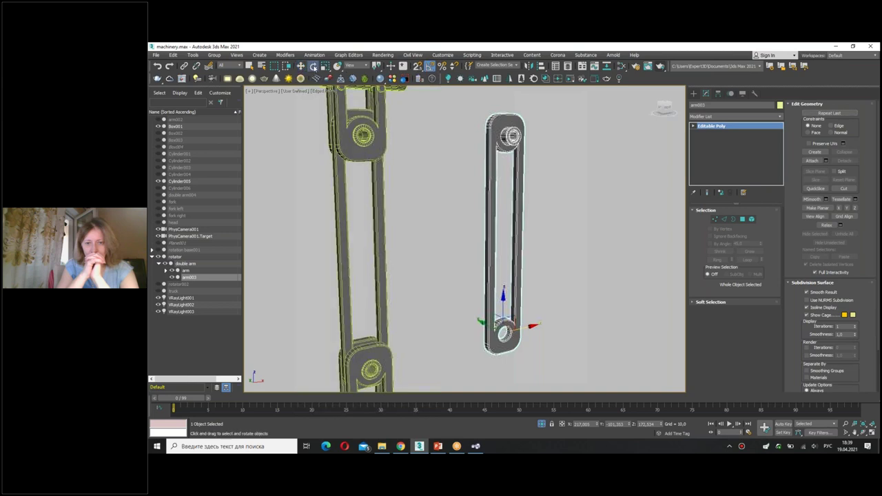
{"action": "mouse_move", "coordinate": [476, 319]}
{"action": "left_mouse_down"}
{"action": "mouse_move", "coordinate": [448, 358]}
{"action": "mouse_move", "coordinate": [504, 362]}
{"action": "left_mouse_up"}
{"action": "mouse_move", "coordinate": [458, 331]}
{"action": "left_mouse_down"}
{"action": "mouse_move", "coordinate": [553, 323]}
{"action": "mouse_move", "coordinate": [464, 350]}
{"action": "left_mouse_up"}
{"action": "key", "text": "Escape"}
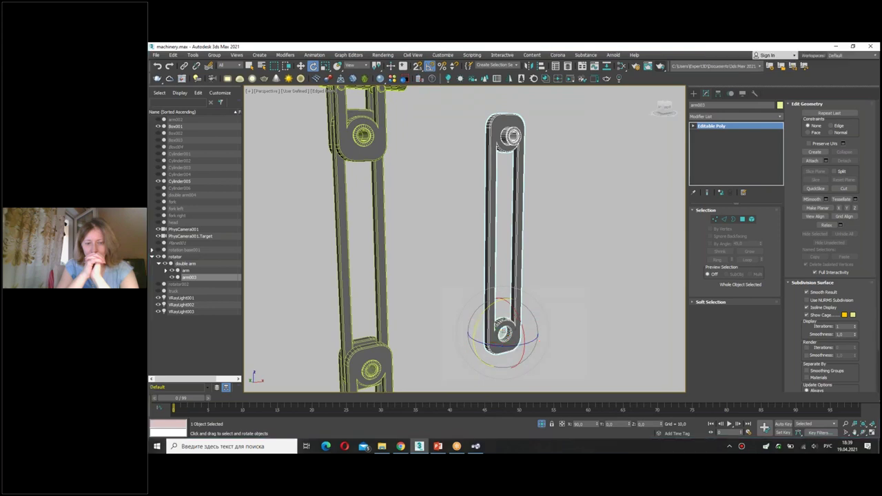
- Move the copy's pivot to the arm's top hole with Affect Pivot Only and test-rotate it
{"action": "key", "text": "w"}
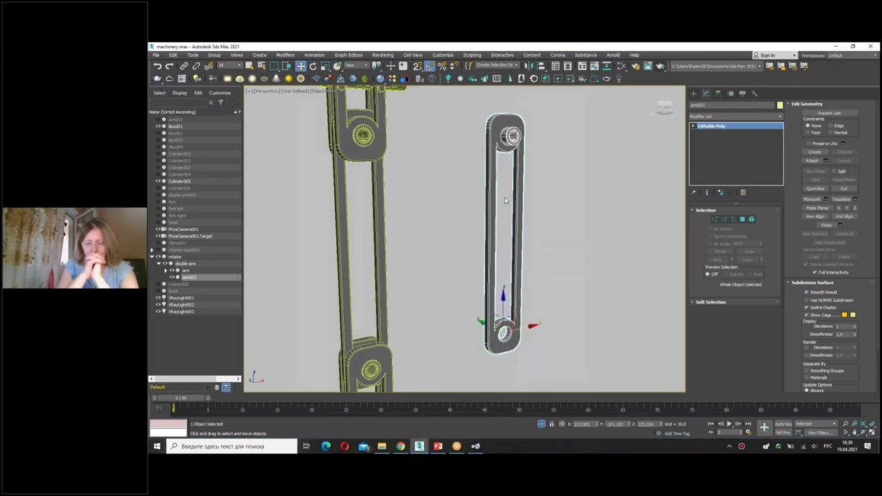
{"action": "left_click", "coordinate": [718, 94]}
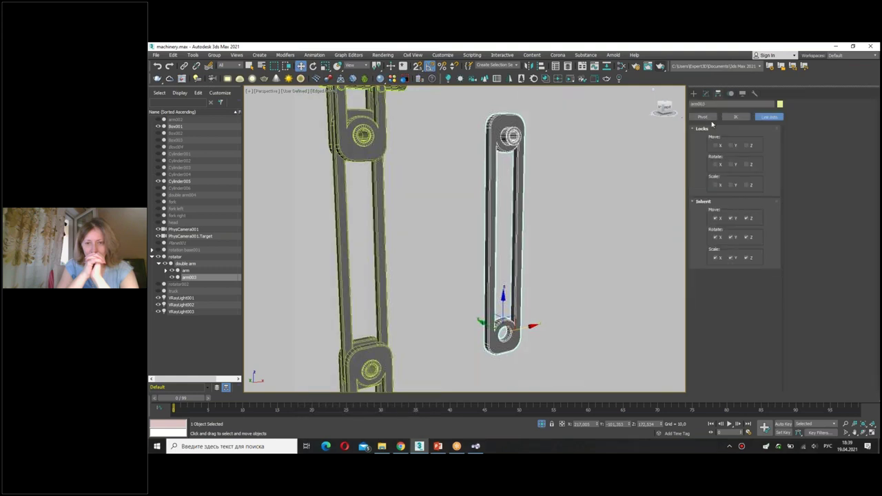
{"action": "left_click", "coordinate": [703, 116]}
{"action": "left_click", "coordinate": [735, 146]}
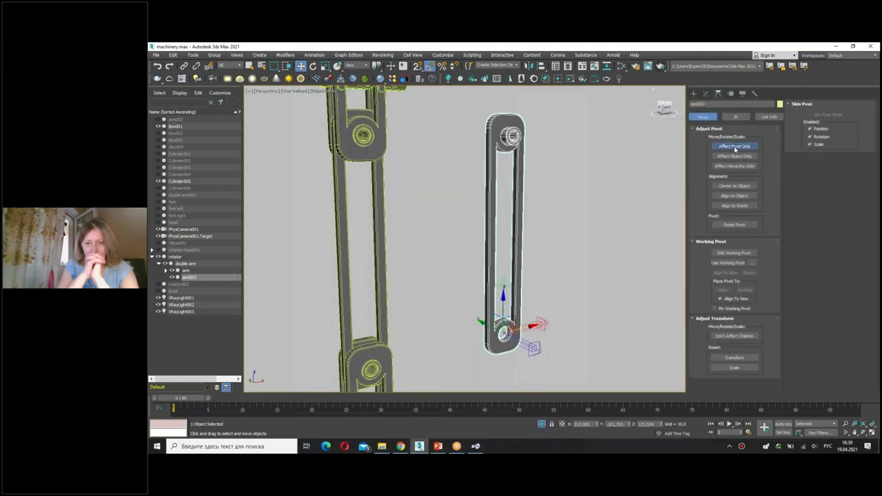
{"action": "left_click_drag", "start_coordinate": [504, 313], "coordinate": [509, 118]}
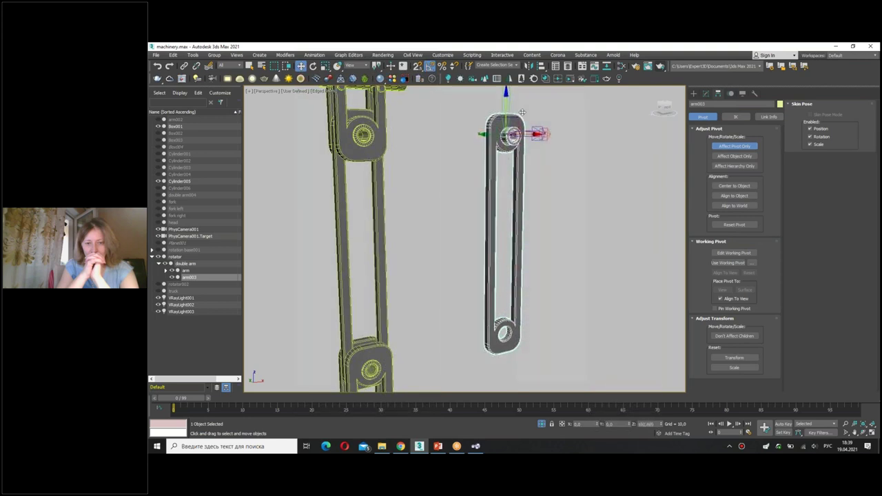
{"action": "left_click", "coordinate": [735, 146]}
{"action": "key", "text": "e"}
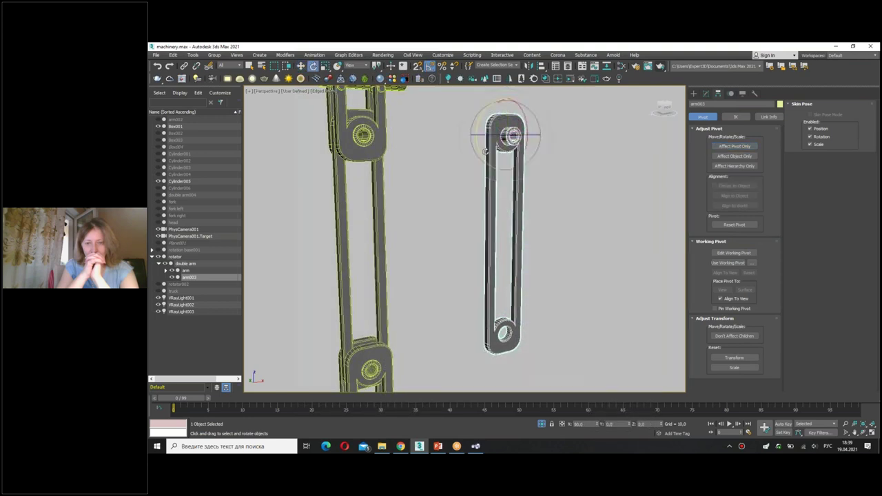
{"action": "mouse_move", "coordinate": [489, 160]}
{"action": "left_mouse_down"}
{"action": "mouse_move", "coordinate": [532, 188]}
{"action": "mouse_move", "coordinate": [439, 130]}
{"action": "mouse_move", "coordinate": [537, 160]}
{"action": "mouse_move", "coordinate": [487, 157]}
{"action": "mouse_move", "coordinate": [470, 117]}
{"action": "mouse_move", "coordinate": [500, 162]}
{"action": "mouse_move", "coordinate": [511, 226]}
{"action": "left_mouse_up"}
- Shift the copy's pivot to the arm's middle, tilt it, and rotate it back vertical
{"action": "left_click", "coordinate": [728, 150]}
{"action": "key", "text": "w"}
{"action": "left_click", "coordinate": [729, 147]}
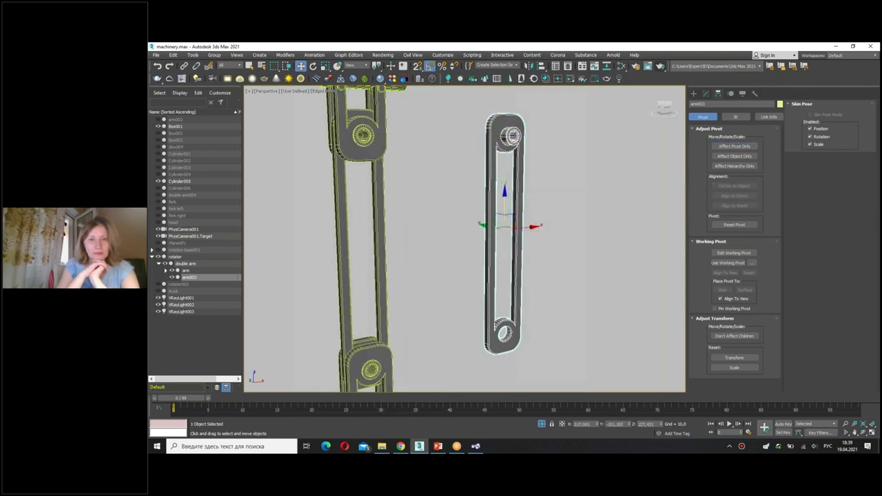
{"action": "key", "text": "e"}
{"action": "left_click_drag", "start_coordinate": [483, 208], "coordinate": [474, 200]}
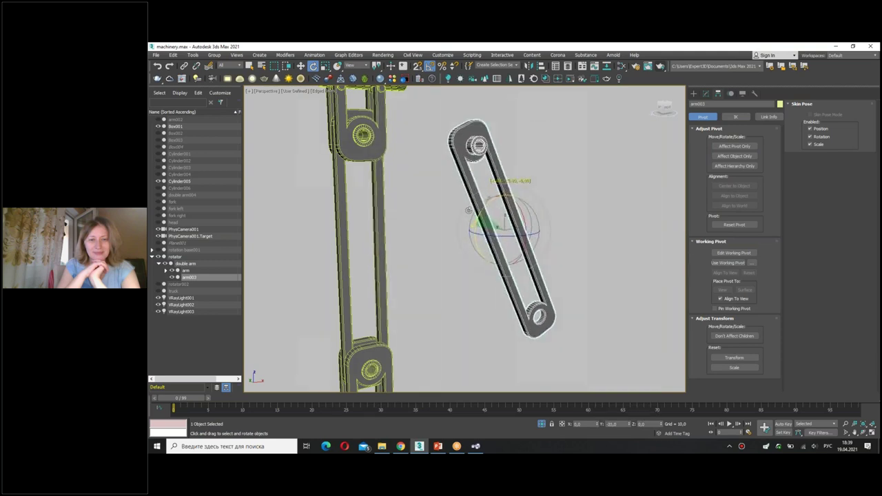
{"action": "left_click_drag", "start_coordinate": [474, 200], "coordinate": [469, 211]}
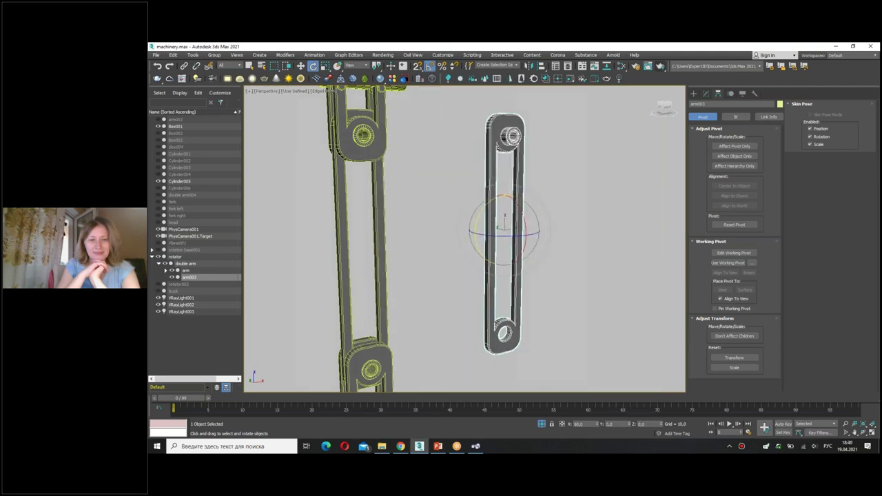
- Delete the arm003 test copy and select the original arm's head assembly
{"action": "key", "text": "Delete"}
{"action": "left_click", "coordinate": [369, 367]}
{"action": "middle_click_drag", "start_coordinate": [368, 366], "coordinate": [399, 219], "text": "alt"}
{"action": "left_click", "coordinate": [398, 219]}
{"action": "mouse_move", "coordinate": [423, 237]}
{"action": "left_mouse_down"}
{"action": "mouse_move", "coordinate": [272, 160]}
{"action": "mouse_move", "coordinate": [414, 252]}
{"action": "left_mouse_up"}
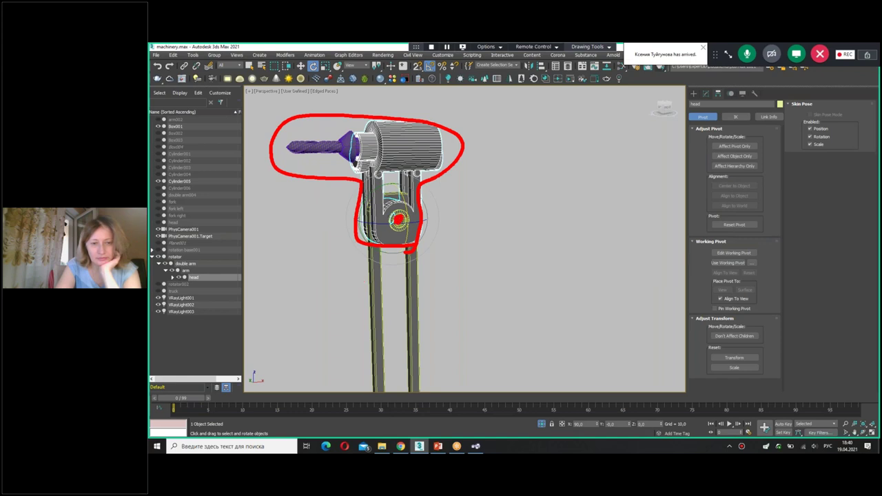
{"action": "left_click_drag", "start_coordinate": [357, 202], "coordinate": [454, 234]}
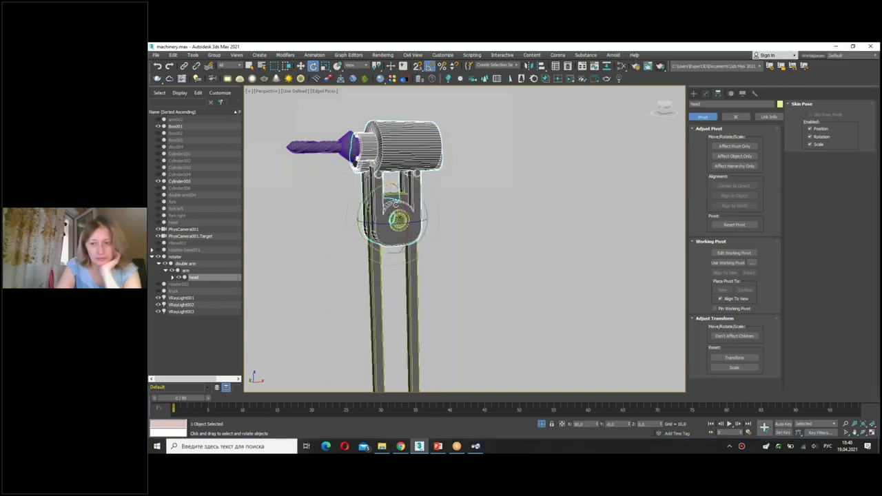
{"action": "left_click_drag", "start_coordinate": [378, 187], "coordinate": [425, 181]}
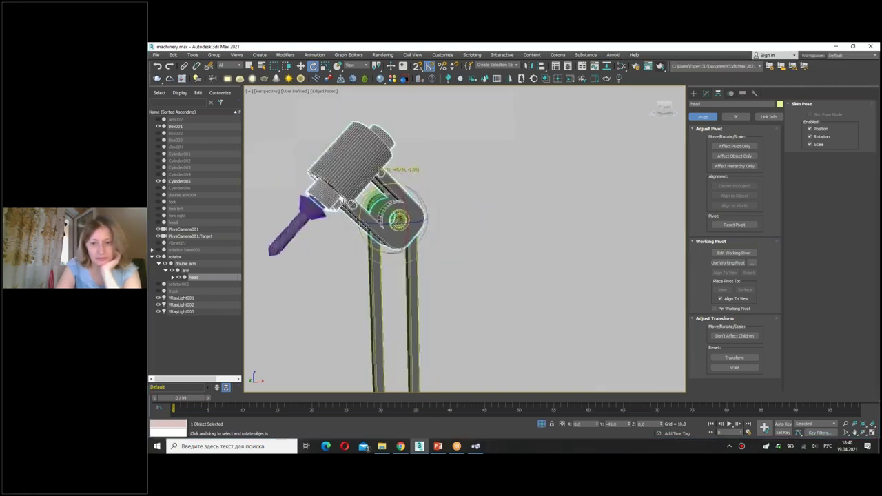
{"action": "middle_click_drag", "start_coordinate": [425, 181], "coordinate": [447, 235], "text": "alt"}
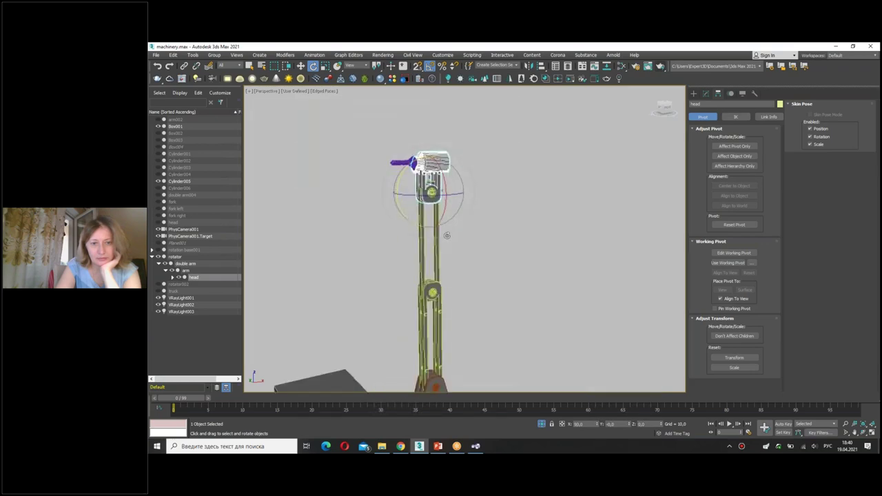
{"action": "left_click", "coordinate": [425, 244]}
{"action": "left_click_drag", "start_coordinate": [414, 262], "coordinate": [461, 251]}
{"action": "middle_click_drag", "start_coordinate": [455, 300], "coordinate": [460, 251]}
{"action": "left_click", "coordinate": [185, 263]}
{"action": "left_click_drag", "start_coordinate": [441, 303], "coordinate": [495, 308]}
{"action": "left_click", "coordinate": [458, 319]}
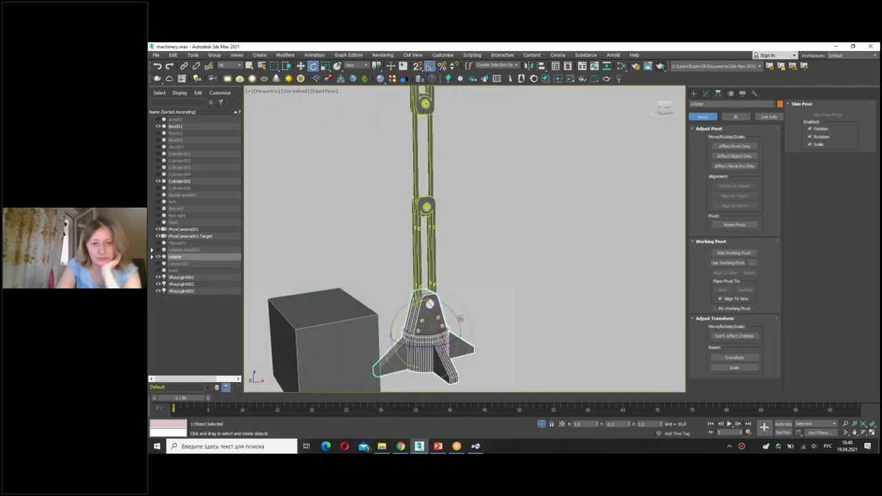
{"action": "middle_click_drag", "start_coordinate": [467, 225], "coordinate": [466, 254]}
{"action": "left_click", "coordinate": [440, 126]}
{"action": "left_click_drag", "start_coordinate": [393, 113], "coordinate": [408, 230]}
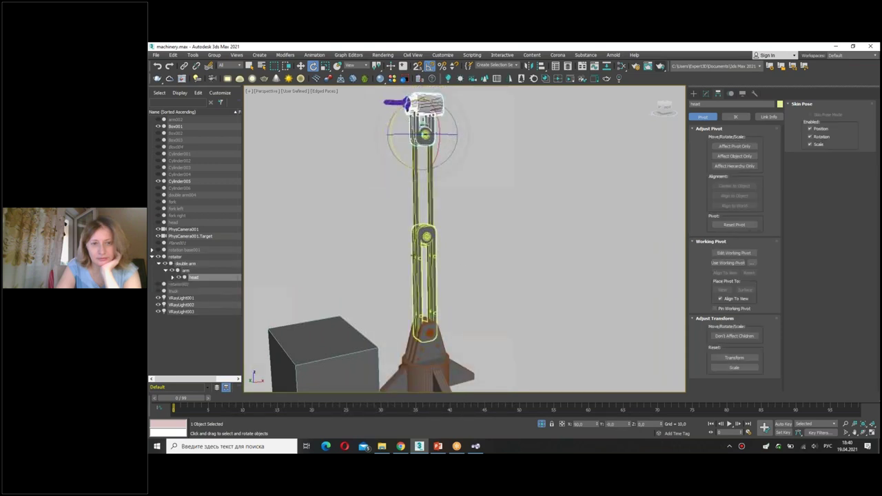
{"action": "left_click", "coordinate": [413, 256]}
{"action": "mouse_move", "coordinate": [406, 308]}
{"action": "left_mouse_down"}
{"action": "mouse_move", "coordinate": [386, 322]}
{"action": "mouse_move", "coordinate": [421, 302]}
{"action": "left_mouse_up"}
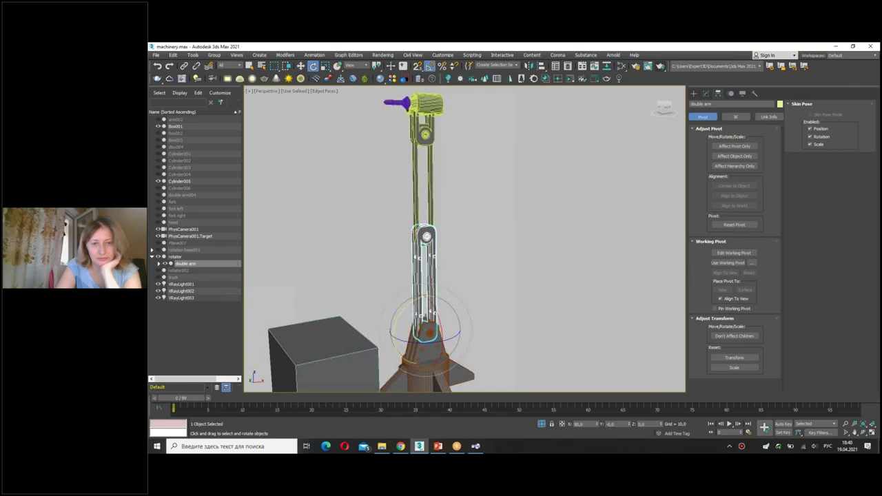
{"action": "left_click", "coordinate": [478, 245]}
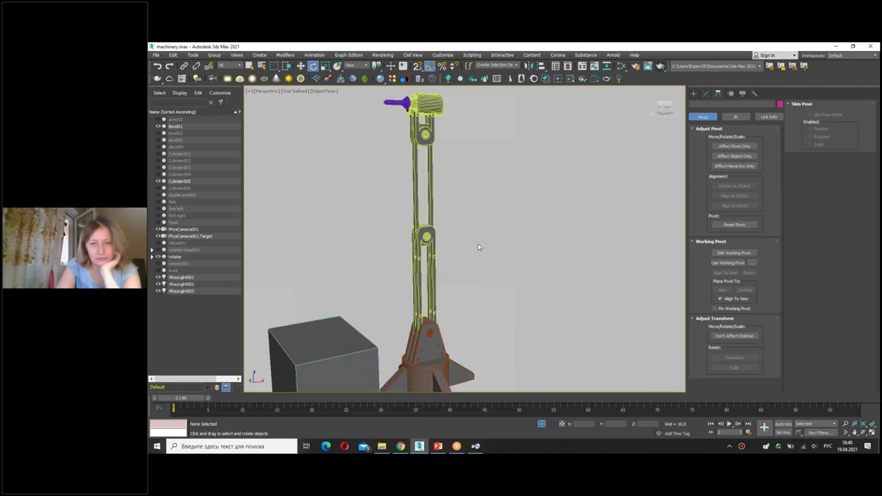
{"action": "scroll", "coordinate": [478, 244], "scroll_direction": "down", "scroll_amount": 3}
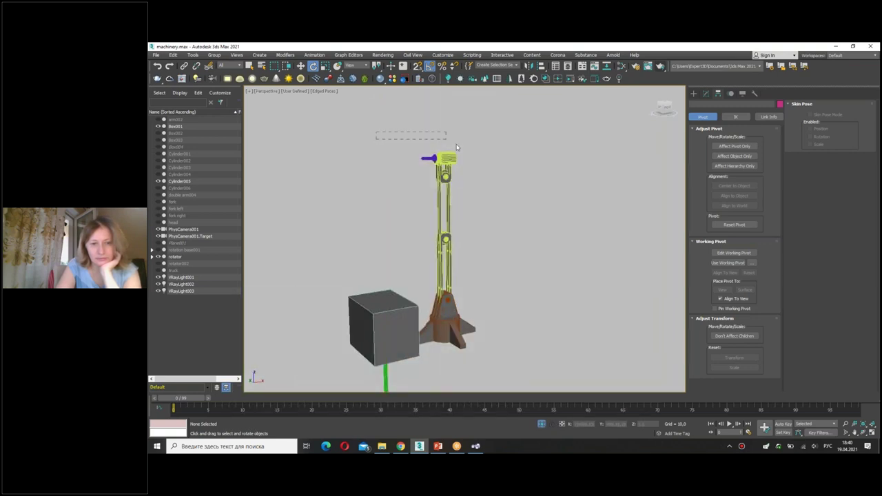
- Select all six arm parts, unlink them, and test-rotate the lower arm links
{"action": "left_click_drag", "start_coordinate": [504, 342], "coordinate": [505, 343]}
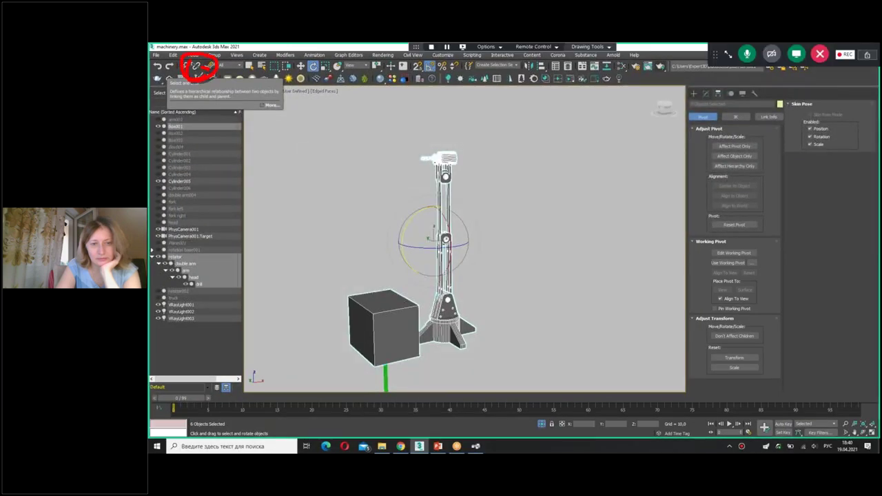
{"action": "left_click", "coordinate": [196, 66]}
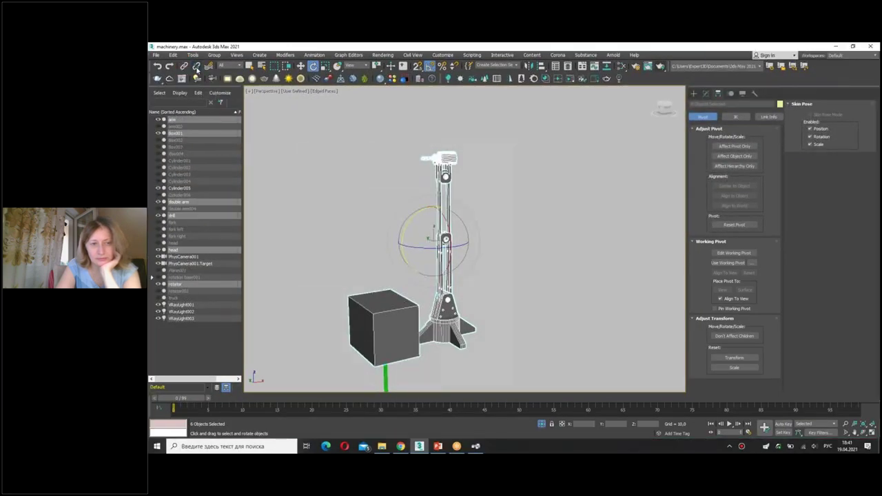
{"action": "left_click", "coordinate": [325, 159]}
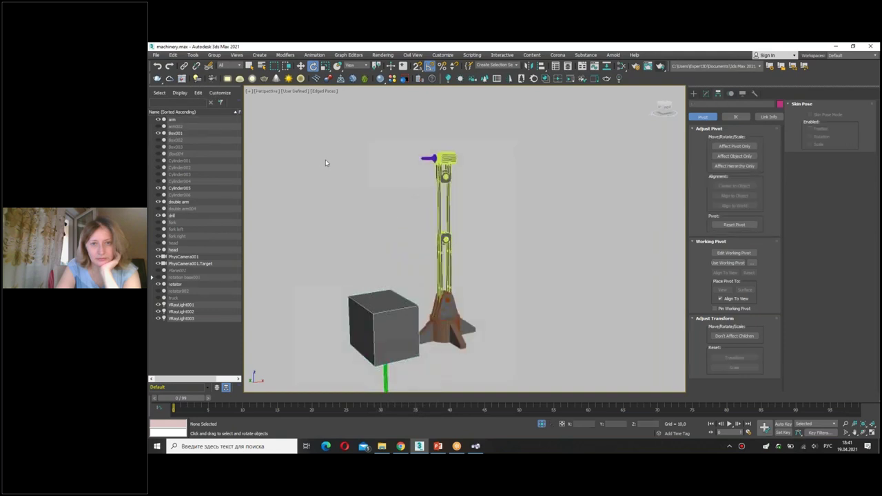
{"action": "left_click", "coordinate": [445, 269]}
{"action": "mouse_move", "coordinate": [456, 295]}
{"action": "left_mouse_down"}
{"action": "mouse_move", "coordinate": [483, 303]}
{"action": "mouse_move", "coordinate": [409, 235]}
{"action": "left_mouse_up"}
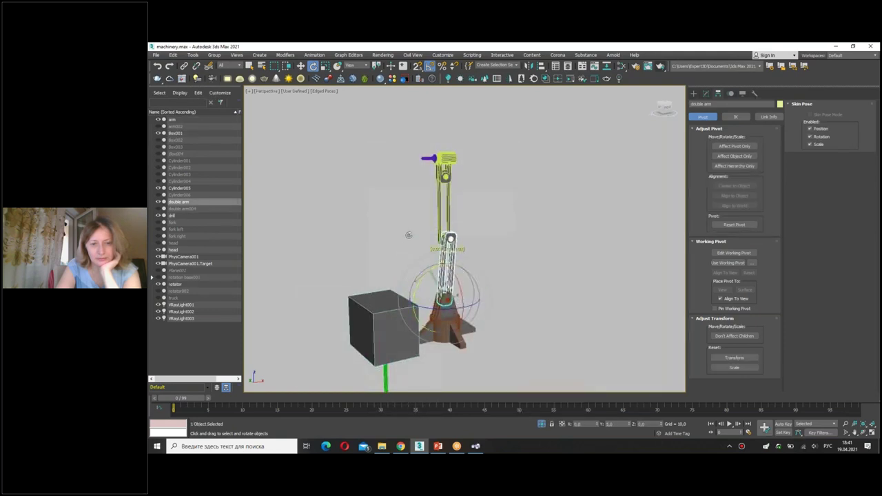
{"action": "mouse_move", "coordinate": [445, 207]}
{"action": "left_mouse_down"}
{"action": "mouse_move", "coordinate": [428, 221]}
{"action": "mouse_move", "coordinate": [490, 318]}
{"action": "left_mouse_up"}
{"action": "left_click", "coordinate": [506, 259]}
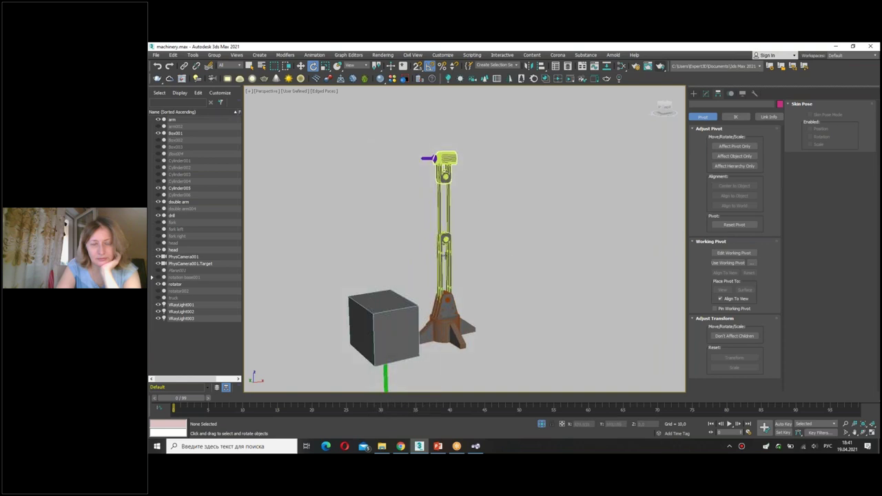
- Swing the double arm link, undo it back upright, and activate Select and Link
{"action": "left_click", "coordinate": [447, 283]}
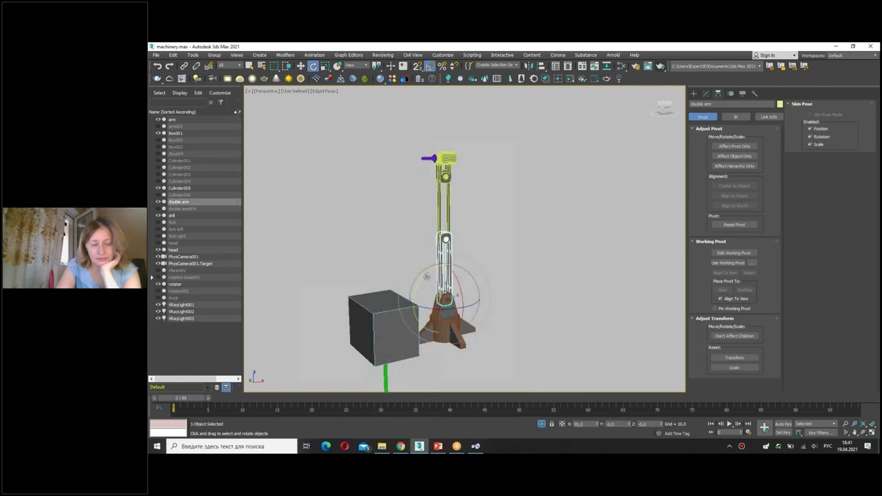
{"action": "left_click_drag", "start_coordinate": [426, 276], "coordinate": [473, 273]}
{"action": "key", "text": "ctrl+z"}
{"action": "left_click", "coordinate": [459, 202]}
{"action": "left_click", "coordinate": [183, 67]}
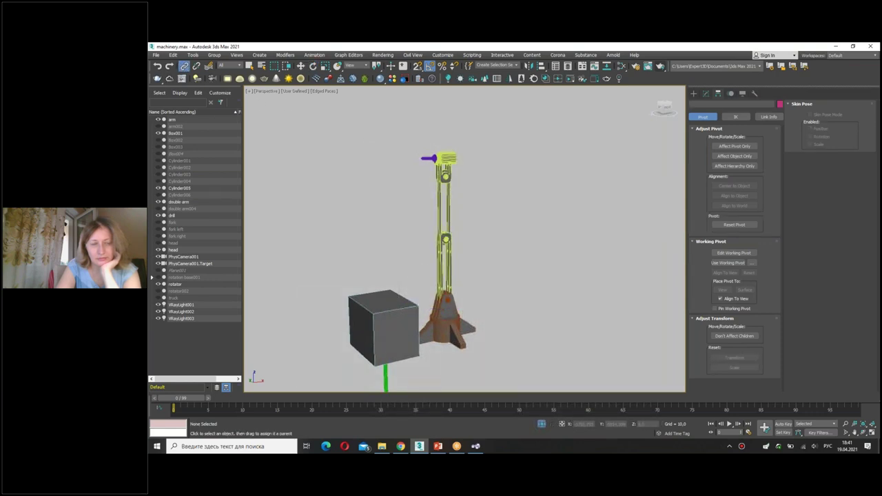
- Maximize the Front viewport in wireframe and zoom in
{"action": "key", "text": "alt+w"}
{"action": "left_click", "coordinate": [617, 123]}
{"action": "key", "text": "alt+w"}
{"action": "scroll", "coordinate": [545, 168], "scroll_direction": "up", "scroll_amount": 2}
- Zoom in and link the drill to the head body
{"action": "scroll", "coordinate": [522, 173], "scroll_direction": "up", "scroll_amount": 3}
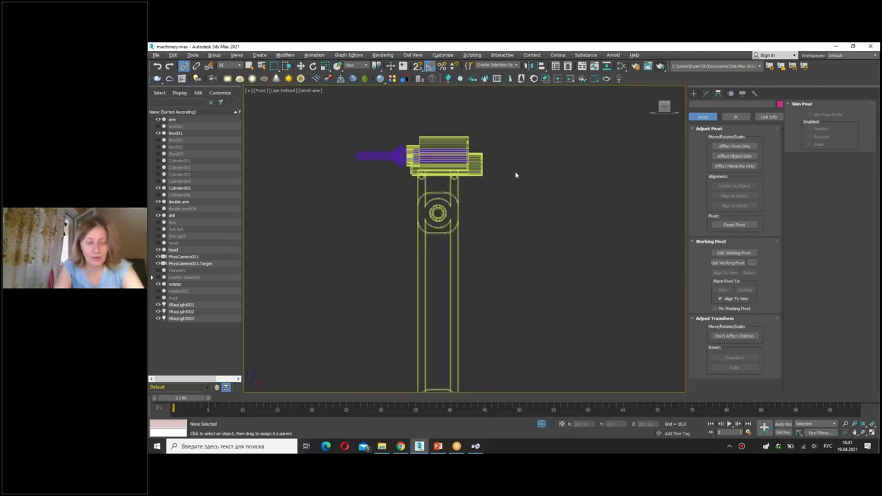
{"action": "scroll", "coordinate": [404, 147], "scroll_direction": "up", "scroll_amount": 2}
{"action": "scroll", "coordinate": [404, 147], "scroll_direction": "up", "scroll_amount": 2}
{"action": "left_click", "coordinate": [513, 199]}
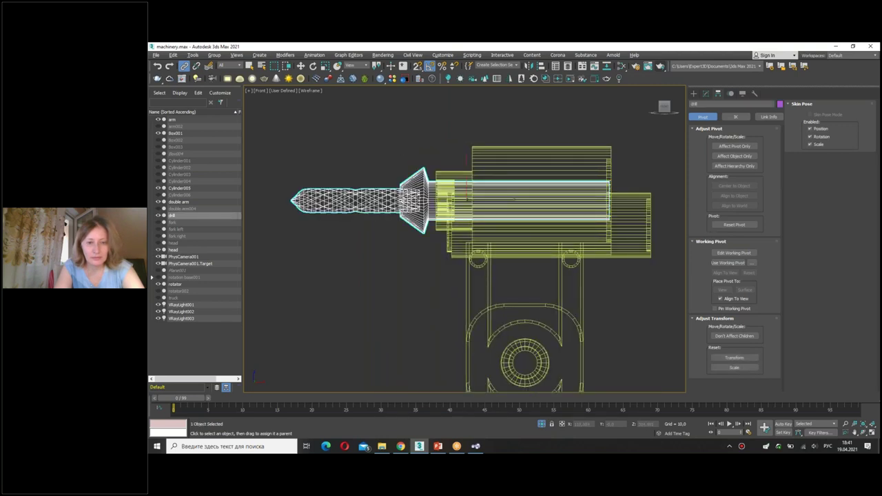
{"action": "left_click_drag", "start_coordinate": [526, 125], "coordinate": [534, 153]}
{"action": "scroll", "coordinate": [534, 152], "scroll_direction": "down", "scroll_amount": 3}
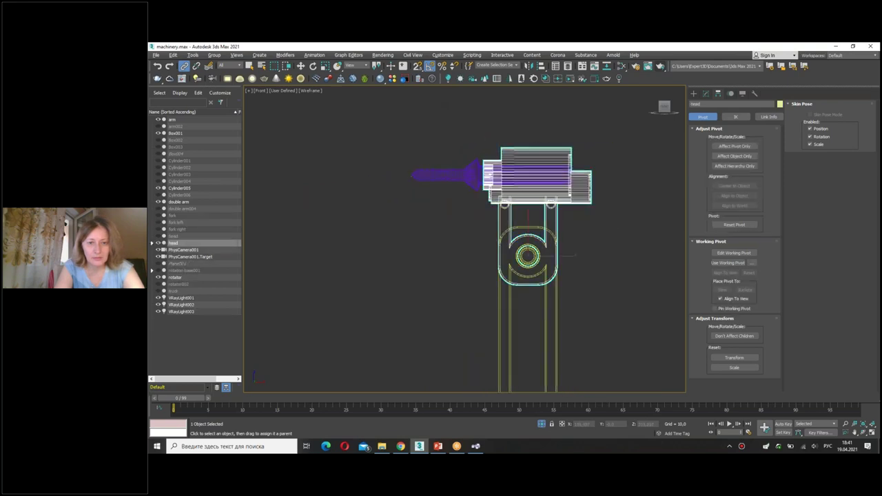
- Rotate the head with its drill, then turn the drill alone to 70 degrees
{"action": "left_click", "coordinate": [312, 67]}
{"action": "mouse_move", "coordinate": [515, 228]}
{"action": "left_mouse_down"}
{"action": "mouse_move", "coordinate": [480, 229]}
{"action": "mouse_move", "coordinate": [494, 200]}
{"action": "left_mouse_up"}
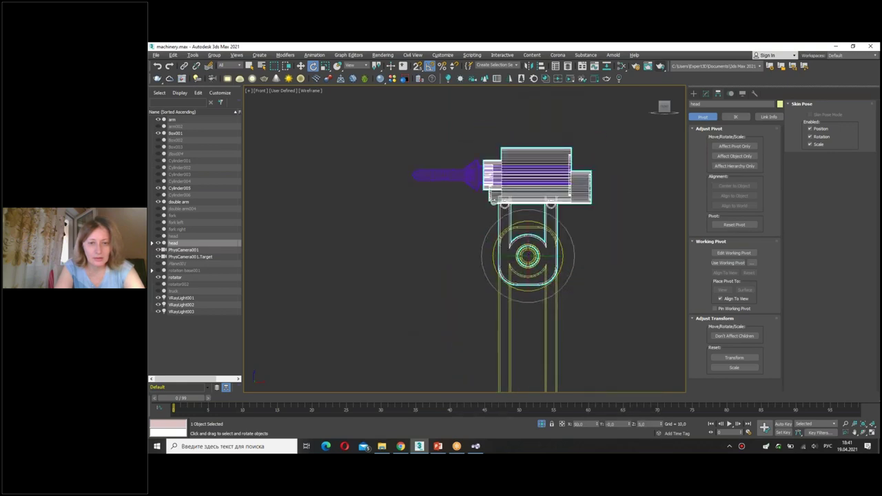
{"action": "left_click", "coordinate": [448, 174]}
{"action": "mouse_move", "coordinate": [499, 145]}
{"action": "left_mouse_down"}
{"action": "mouse_move", "coordinate": [500, 105]}
{"action": "mouse_move", "coordinate": [491, 104]}
{"action": "mouse_move", "coordinate": [489, 160]}
{"action": "left_mouse_up"}
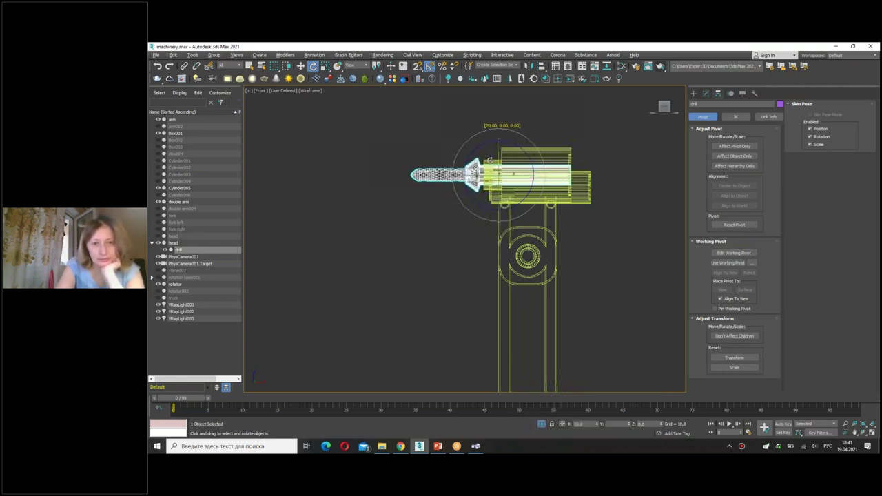
{"action": "left_click_drag", "start_coordinate": [489, 160], "coordinate": [481, 262]}
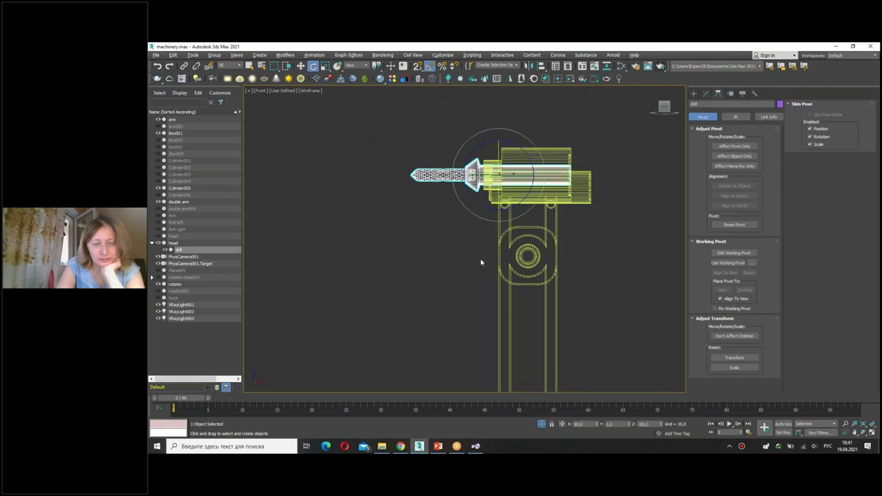
- Link head to arm, arm to double arm, and double arm to the rotator base
{"action": "left_click", "coordinate": [183, 65]}
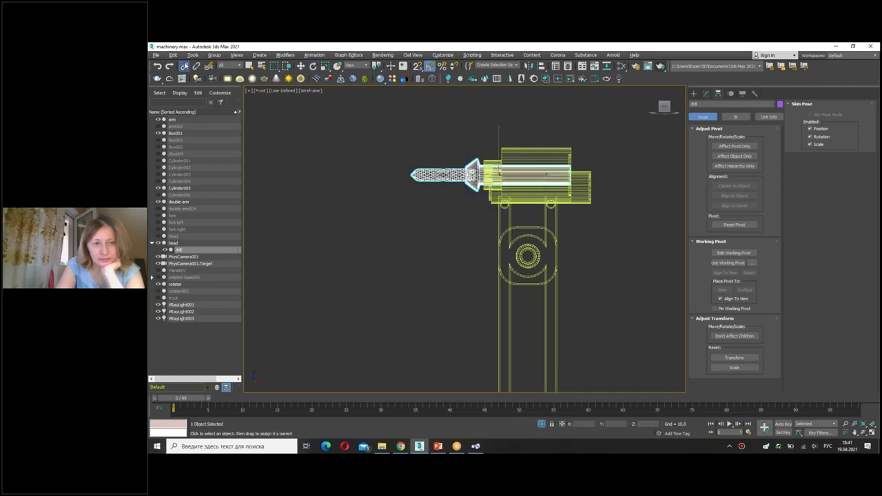
{"action": "scroll", "coordinate": [318, 154], "scroll_direction": "down", "scroll_amount": 3}
{"action": "left_click_drag", "start_coordinate": [510, 166], "coordinate": [502, 253]}
{"action": "scroll", "coordinate": [541, 344], "scroll_direction": "down", "scroll_amount": 2}
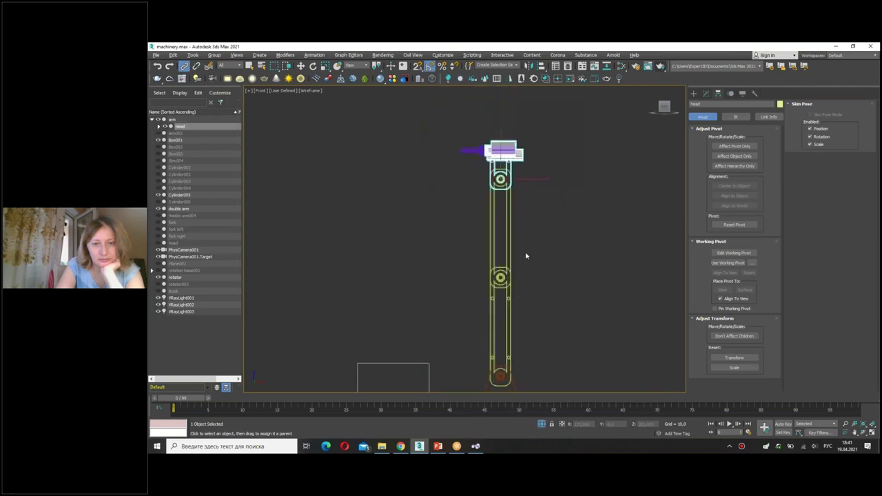
{"action": "left_click_drag", "start_coordinate": [511, 251], "coordinate": [516, 319]}
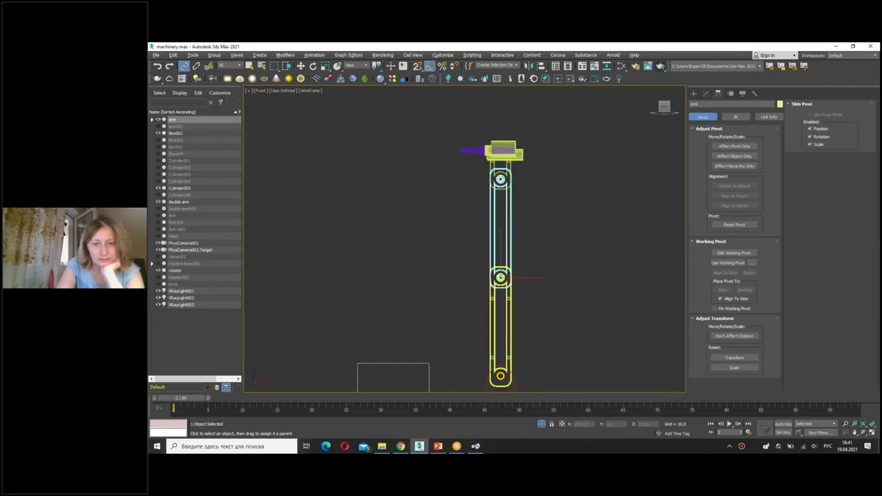
{"action": "middle_click_drag", "start_coordinate": [545, 349], "coordinate": [512, 256]}
{"action": "left_click_drag", "start_coordinate": [481, 255], "coordinate": [502, 348]}
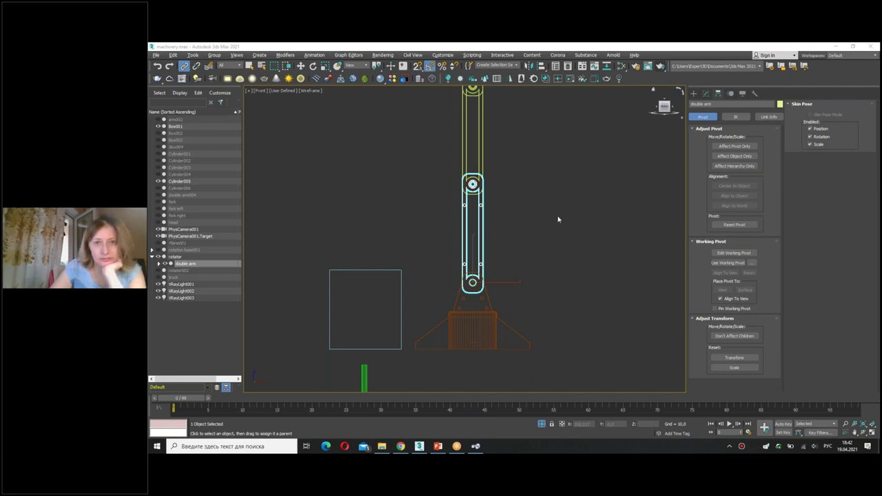
- Slide the rotator base back and forth to confirm the linked double arm moves with it
{"action": "scroll", "coordinate": [538, 253], "scroll_direction": "down", "scroll_amount": 2}
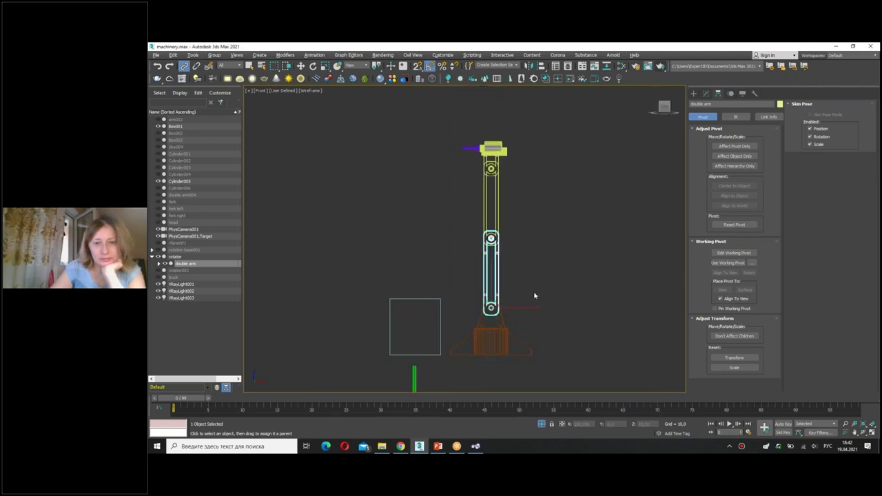
{"action": "left_click", "coordinate": [301, 65]}
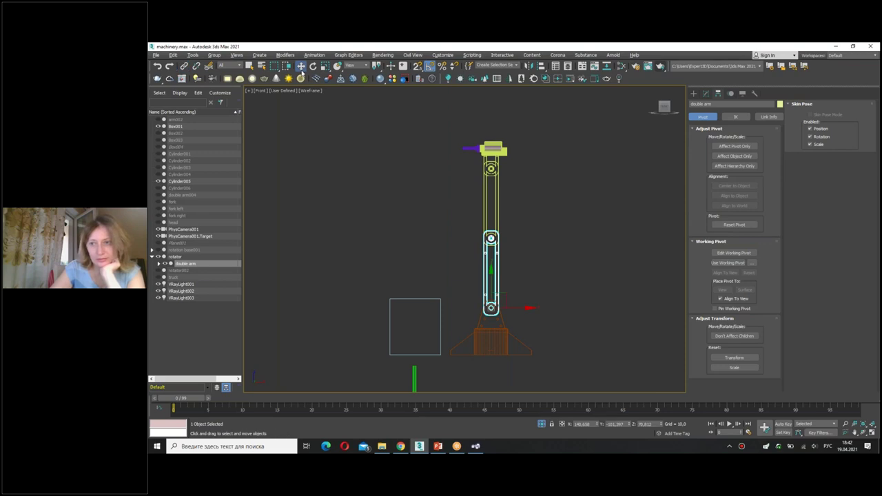
{"action": "left_click", "coordinate": [507, 336]}
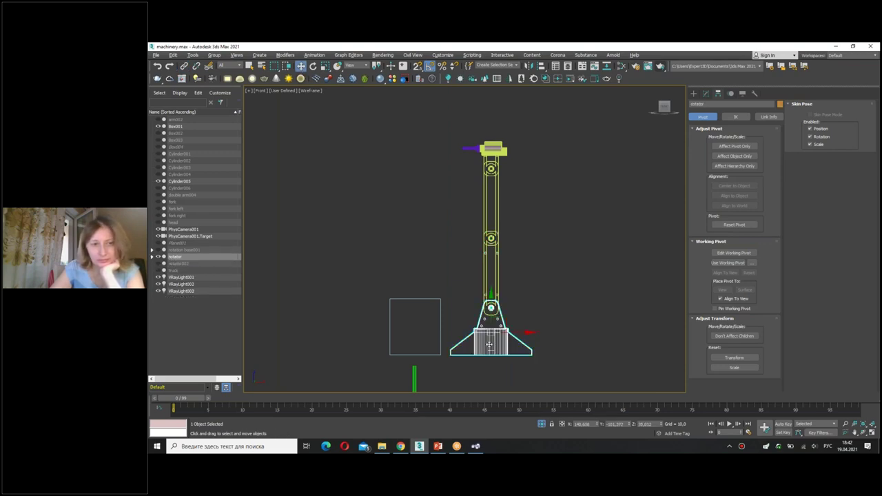
{"action": "left_click_drag", "start_coordinate": [507, 336], "coordinate": [499, 333]}
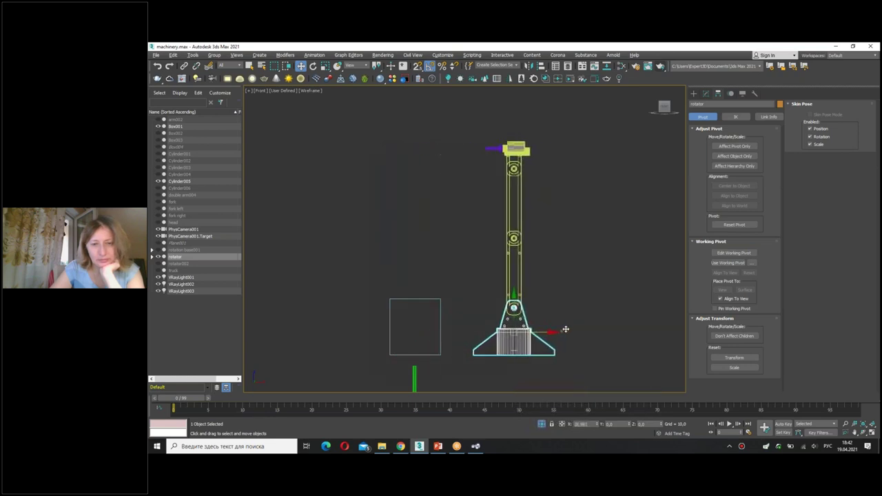
{"action": "left_click_drag", "start_coordinate": [499, 333], "coordinate": [510, 333]}
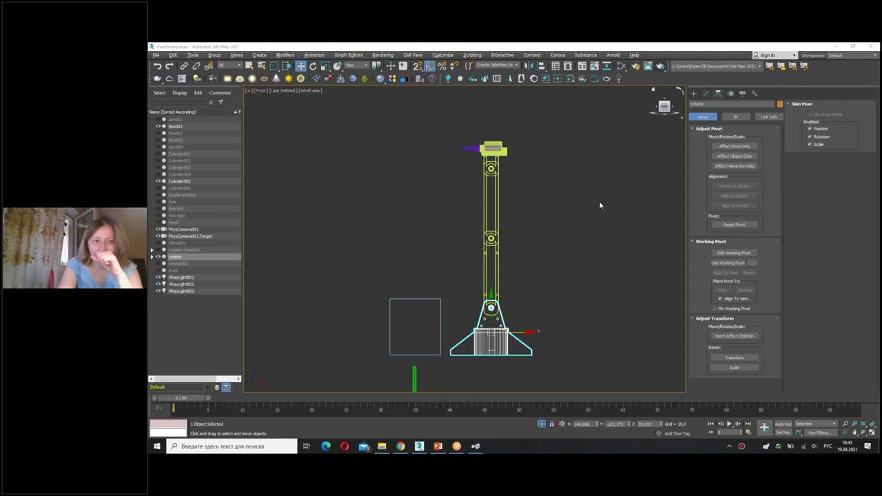
{"action": "left_click", "coordinate": [566, 260]}
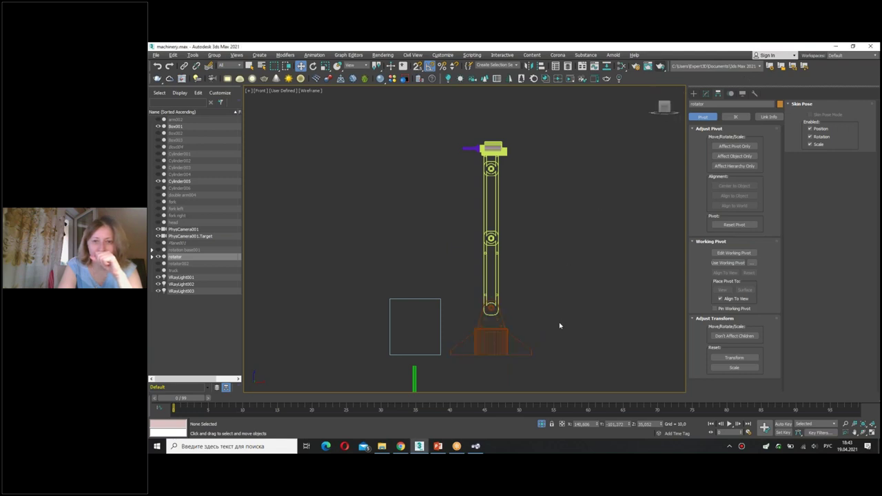
- Select the rotator with its whole linked chain, clear the selection, and switch Auto Key on
{"action": "left_click_drag", "start_coordinate": [487, 335], "coordinate": [503, 342]}
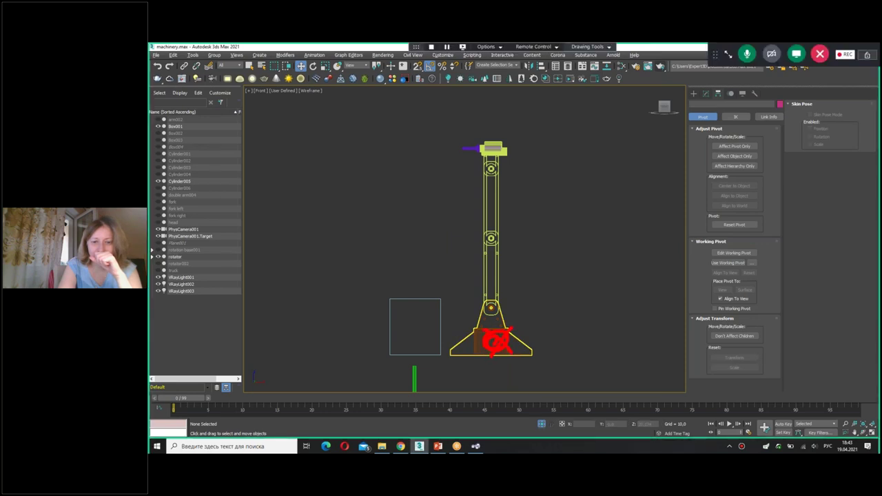
{"action": "key", "text": "Escape"}
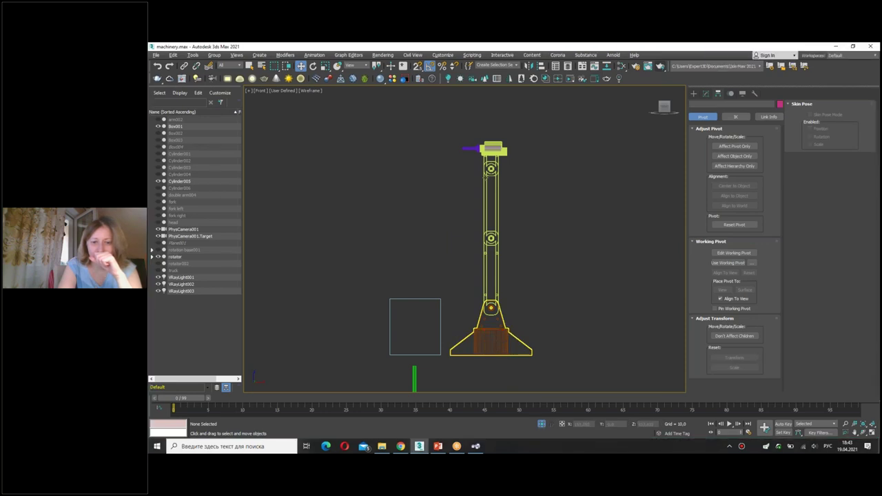
{"action": "double_click", "coordinate": [498, 342]}
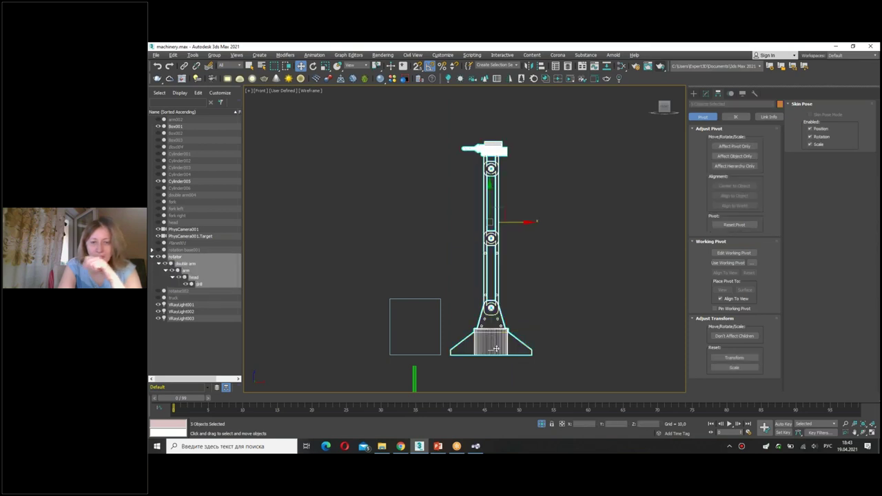
{"action": "left_click", "coordinate": [532, 314]}
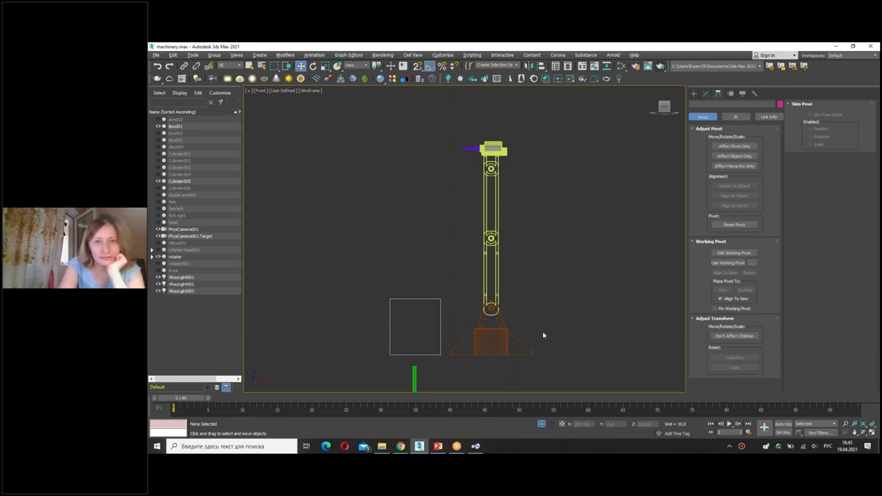
{"action": "left_click", "coordinate": [784, 425]}
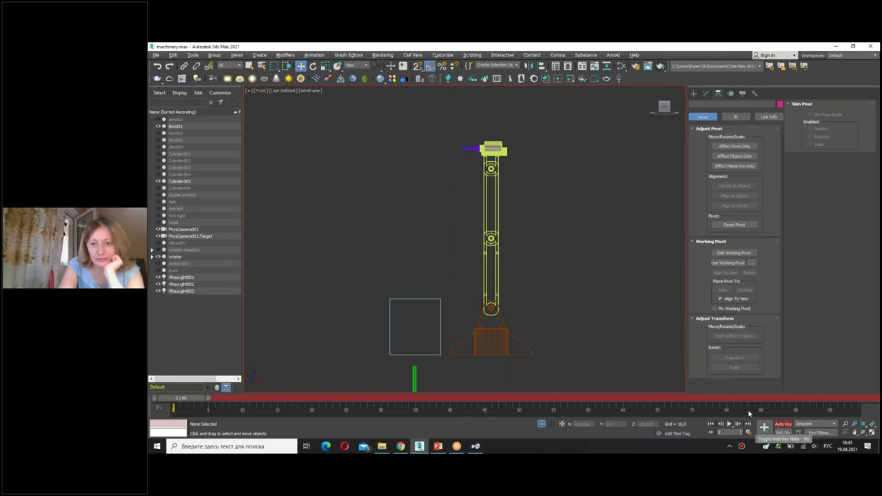
- Rotate the double arm upward about its lower joint, then select the head
{"action": "scroll", "coordinate": [486, 307], "scroll_direction": "up", "scroll_amount": 2}
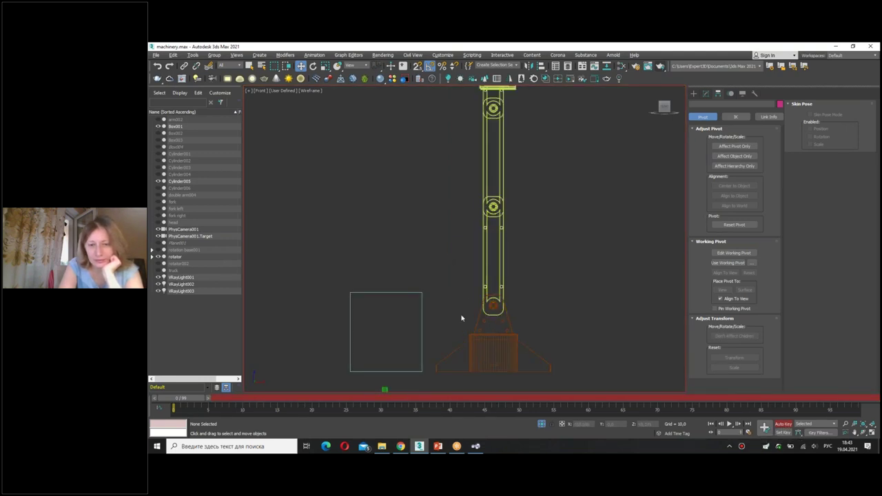
{"action": "left_click", "coordinate": [487, 275]}
{"action": "scroll", "coordinate": [488, 274], "scroll_direction": "down", "scroll_amount": 1}
{"action": "scroll", "coordinate": [489, 241], "scroll_direction": "down", "scroll_amount": 1}
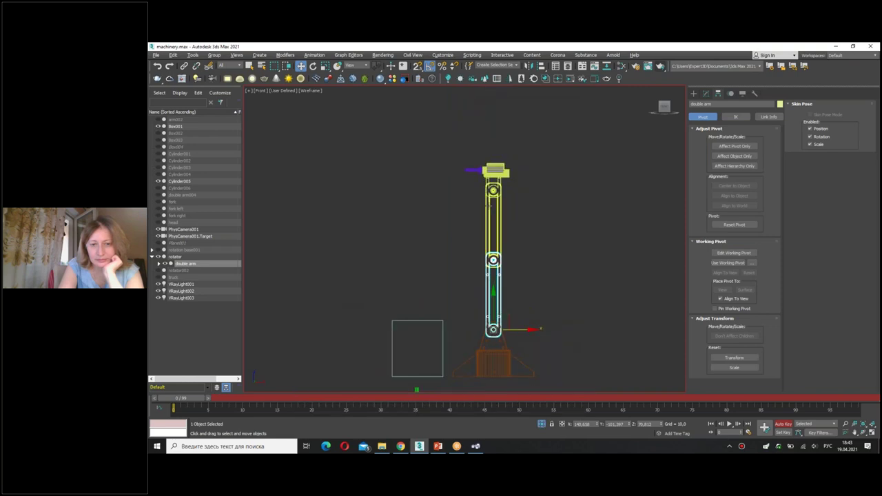
{"action": "key", "text": "e"}
{"action": "mouse_move", "coordinate": [518, 301]}
{"action": "left_mouse_down"}
{"action": "mouse_move", "coordinate": [506, 301]}
{"action": "mouse_move", "coordinate": [515, 253]}
{"action": "left_mouse_up"}
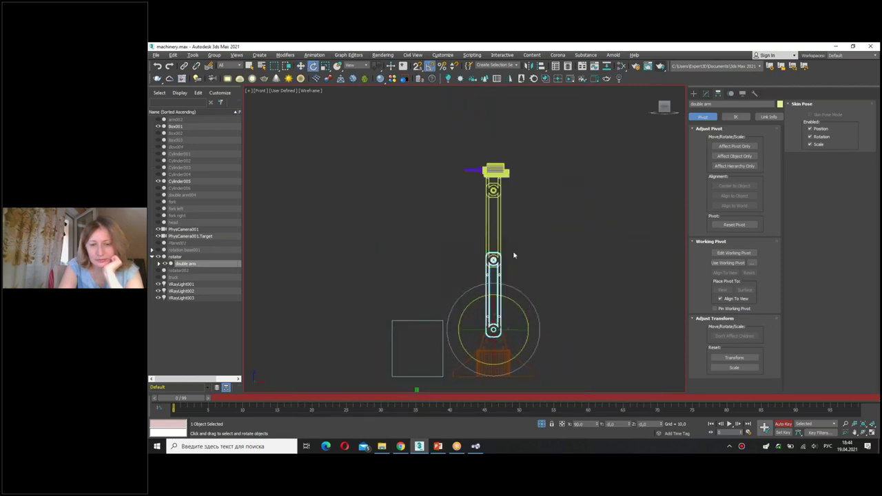
{"action": "left_click", "coordinate": [495, 171]}
{"action": "mouse_move", "coordinate": [402, 278]}
{"action": "left_mouse_down"}
{"action": "mouse_move", "coordinate": [401, 290]}
{"action": "mouse_move", "coordinate": [432, 303]}
{"action": "mouse_move", "coordinate": [403, 278]}
{"action": "mouse_move", "coordinate": [433, 298]}
{"action": "left_mouse_up"}
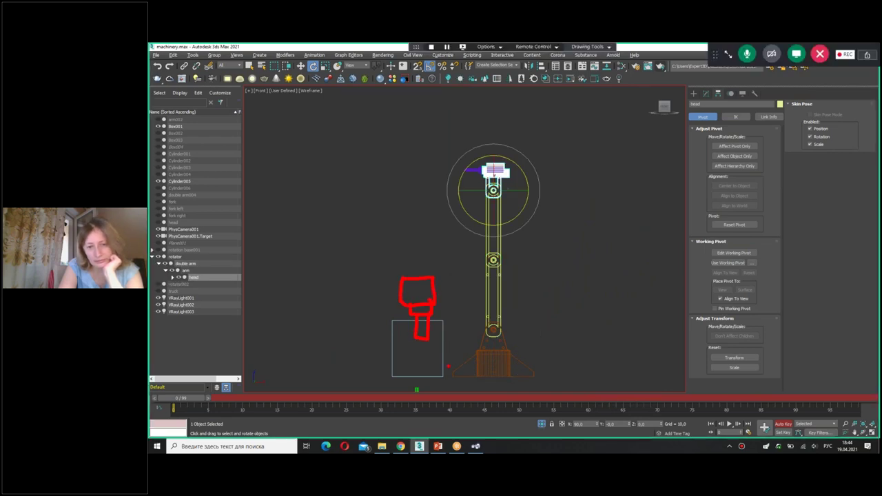
- Go to frame 25 and rotate the double arm clockwise about its base
{"action": "key", "text": "Escape"}
{"action": "left_click_drag", "start_coordinate": [196, 400], "coordinate": [329, 397]}
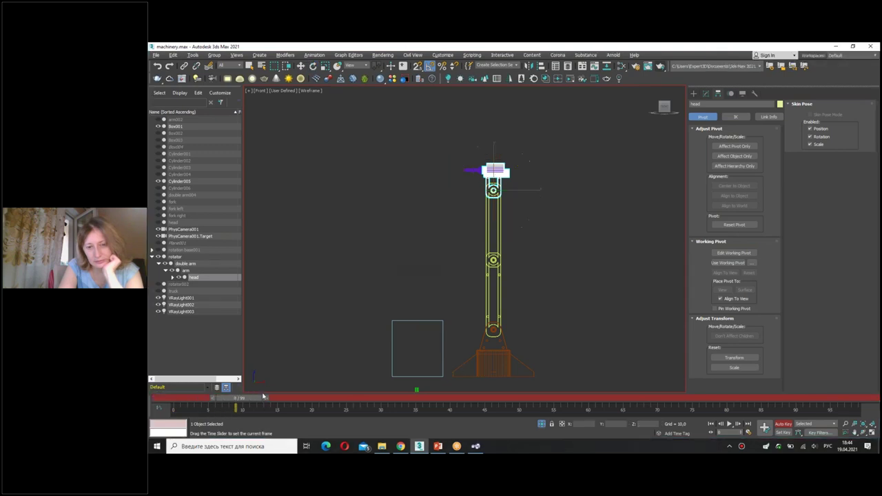
{"action": "mouse_move", "coordinate": [330, 397]}
{"action": "left_mouse_down"}
{"action": "mouse_move", "coordinate": [369, 405]}
{"action": "mouse_move", "coordinate": [348, 405]}
{"action": "left_mouse_up"}
{"action": "key", "text": "e"}
{"action": "left_click", "coordinate": [501, 285]}
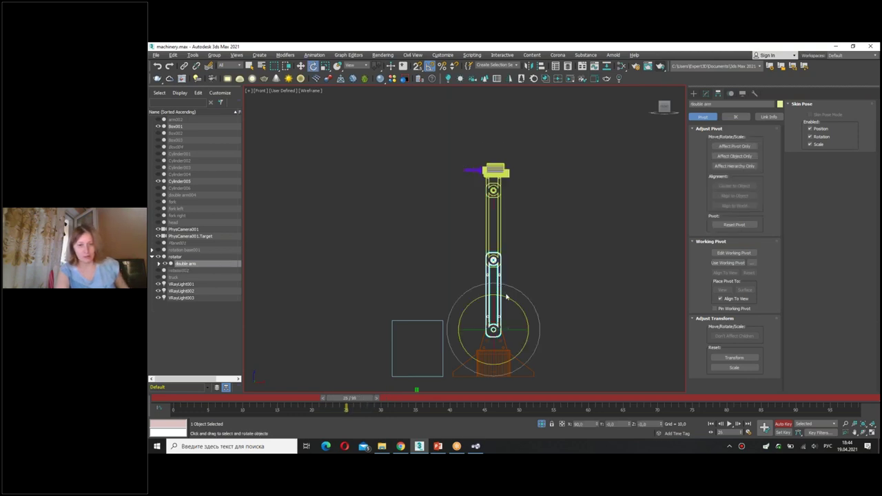
{"action": "mouse_move", "coordinate": [508, 298]}
{"action": "left_mouse_down"}
{"action": "mouse_move", "coordinate": [543, 272]}
{"action": "mouse_move", "coordinate": [500, 240]}
{"action": "left_mouse_up"}
- Tilt the double arm upright, raise the upper arm slightly, and straighten the head
{"action": "left_click", "coordinate": [542, 271]}
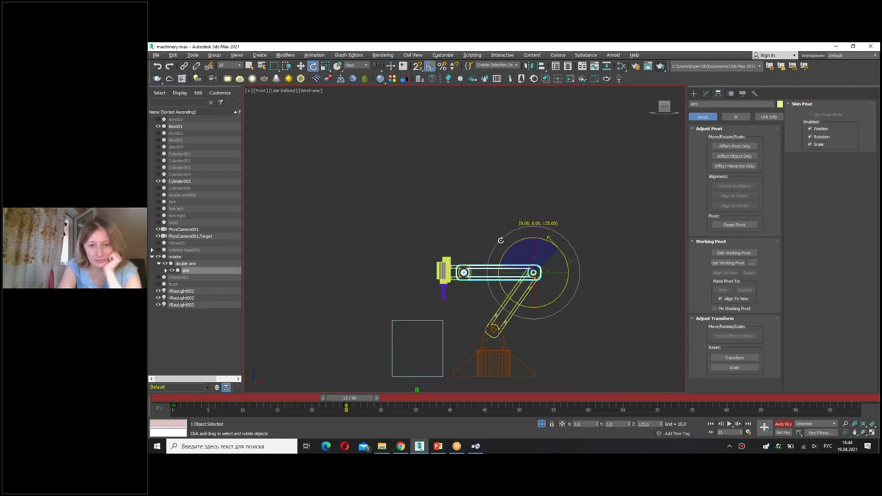
{"action": "left_click", "coordinate": [512, 321]}
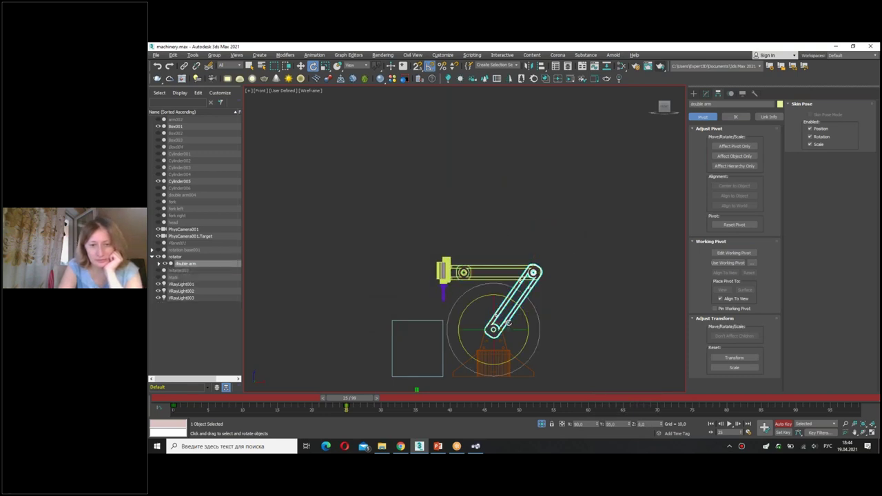
{"action": "left_click_drag", "start_coordinate": [510, 321], "coordinate": [510, 306]}
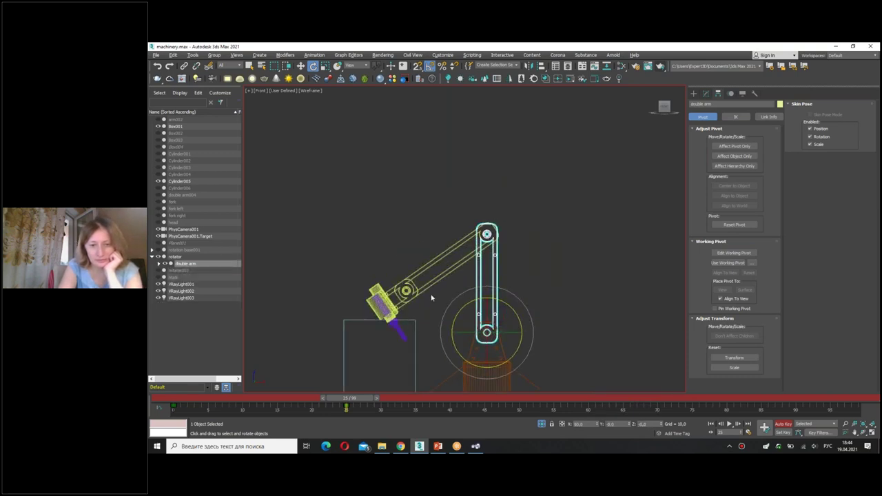
{"action": "left_click", "coordinate": [431, 273]}
{"action": "left_click_drag", "start_coordinate": [430, 273], "coordinate": [424, 286]}
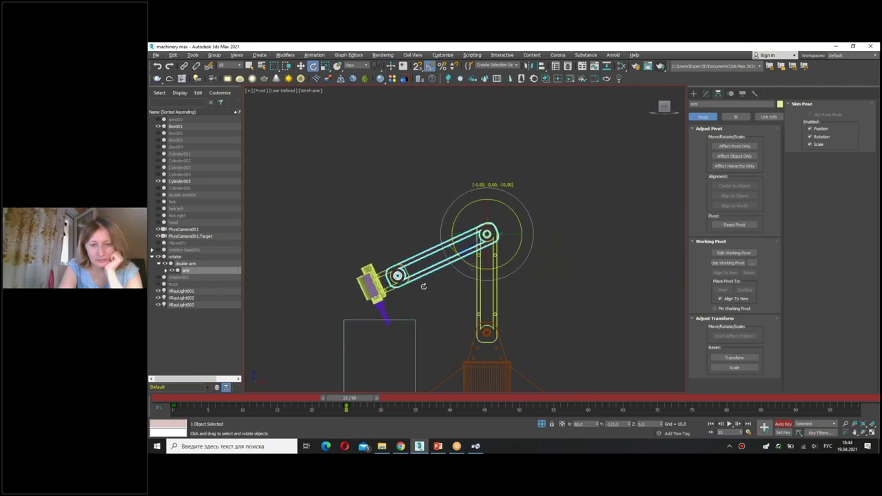
{"action": "left_click_drag", "start_coordinate": [368, 283], "coordinate": [371, 273]}
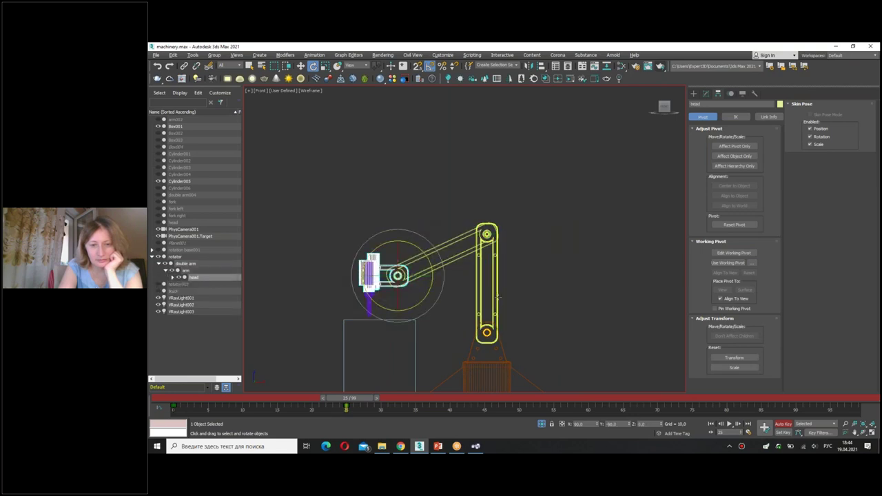
{"action": "mouse_move", "coordinate": [497, 296]}
{"action": "left_mouse_down"}
{"action": "mouse_move", "coordinate": [505, 301]}
{"action": "mouse_move", "coordinate": [492, 295]}
{"action": "left_mouse_up"}
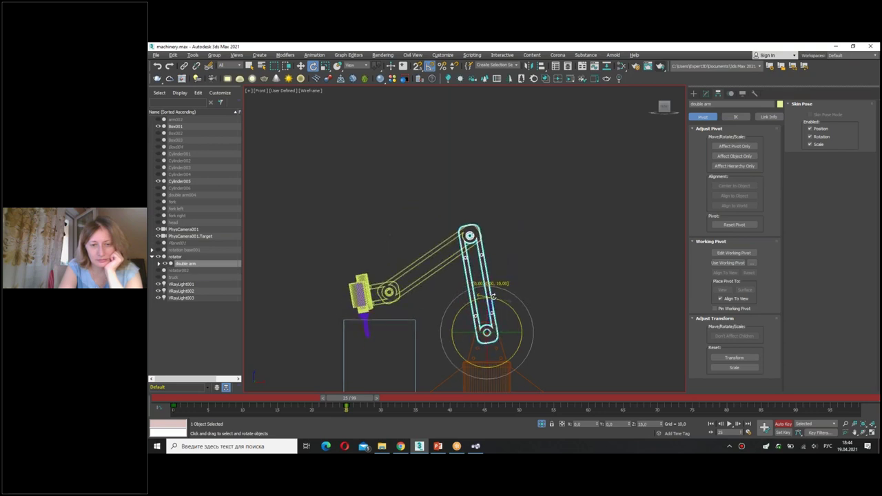
- Refine the double arm and lower the upper arm until the drill points down at the box
{"action": "left_click", "coordinate": [359, 286]}
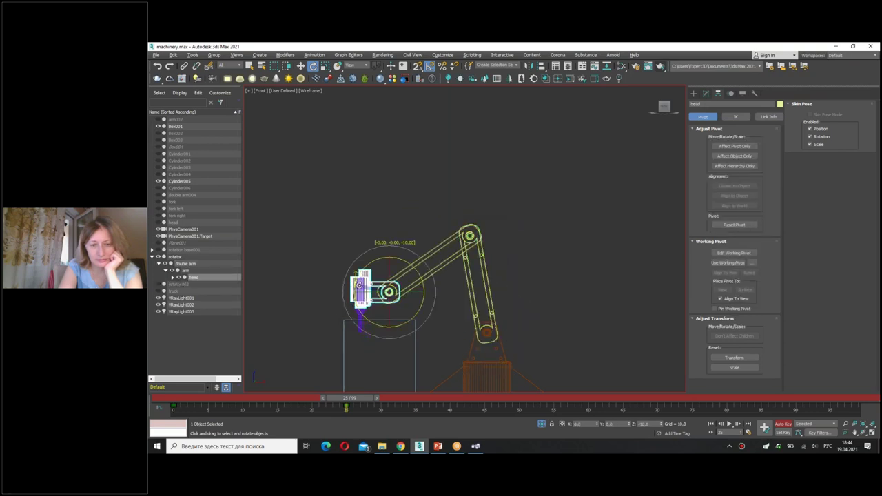
{"action": "left_click", "coordinate": [499, 302]}
{"action": "left_click_drag", "start_coordinate": [500, 302], "coordinate": [508, 306]}
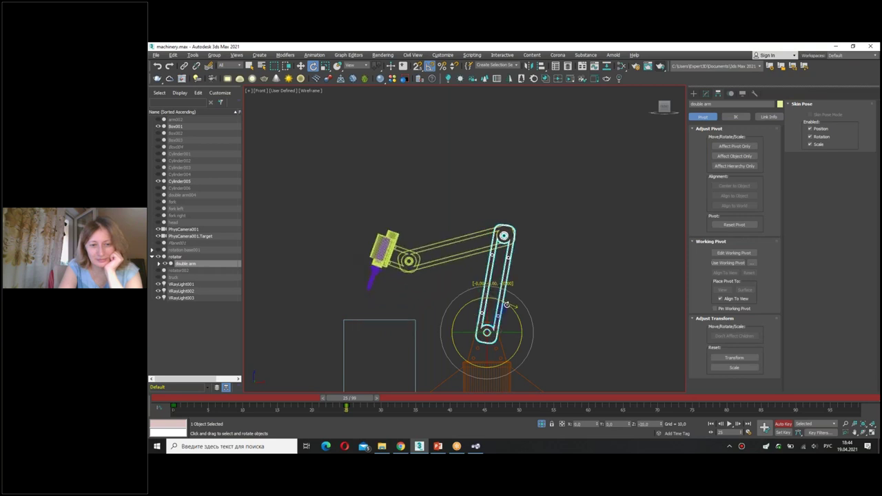
{"action": "left_click", "coordinate": [482, 245]}
{"action": "left_click_drag", "start_coordinate": [483, 245], "coordinate": [482, 274]}
{"action": "left_click", "coordinate": [512, 309]}
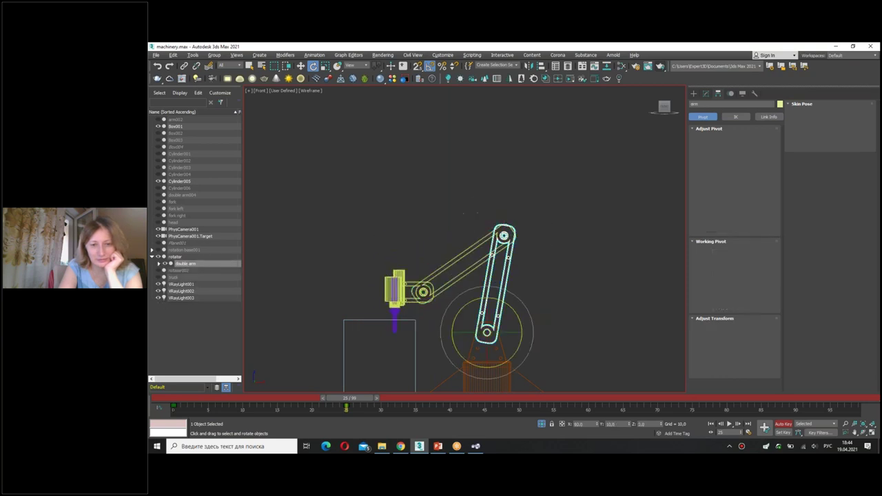
{"action": "left_click_drag", "start_coordinate": [512, 307], "coordinate": [508, 306]}
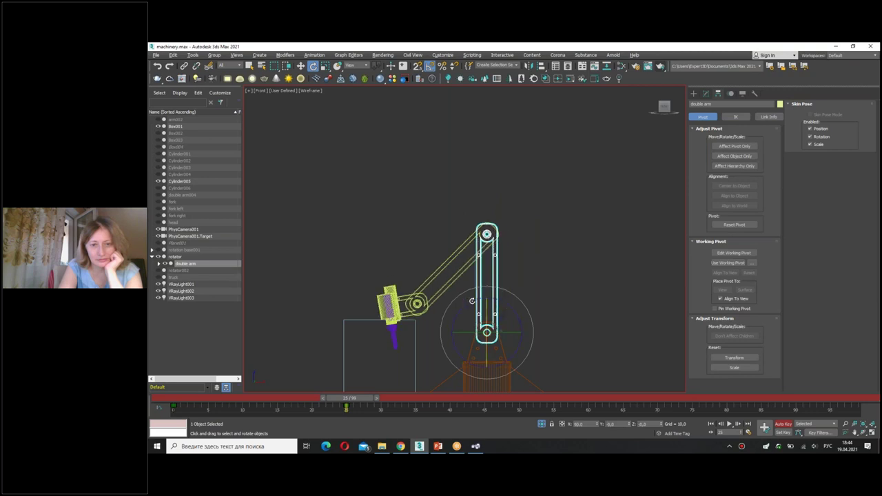
{"action": "left_click", "coordinate": [458, 258]}
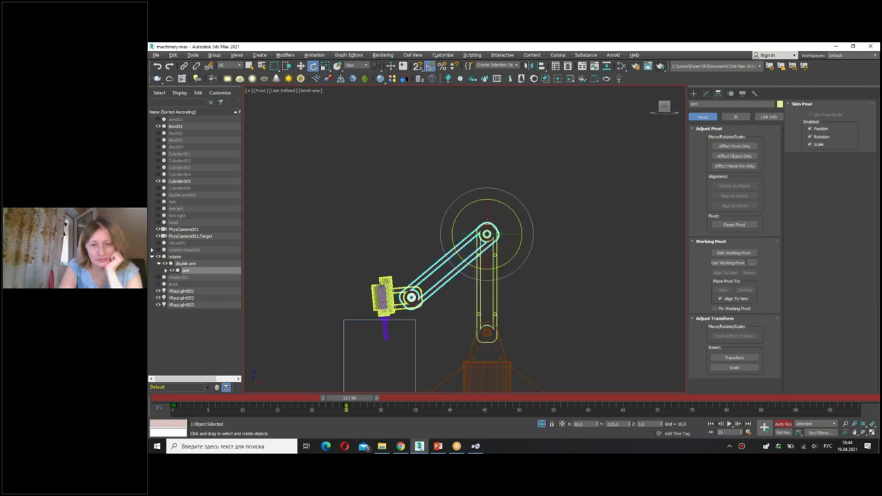
{"action": "left_click", "coordinate": [384, 295]}
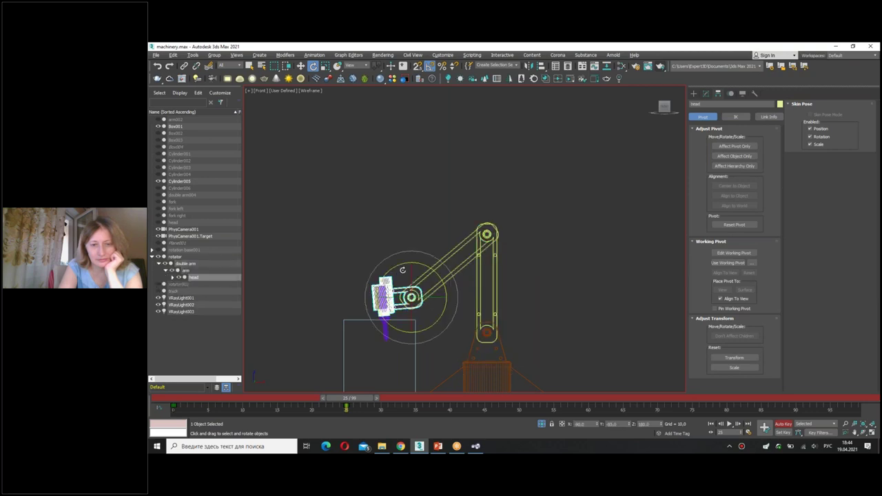
{"action": "left_click", "coordinate": [500, 311]}
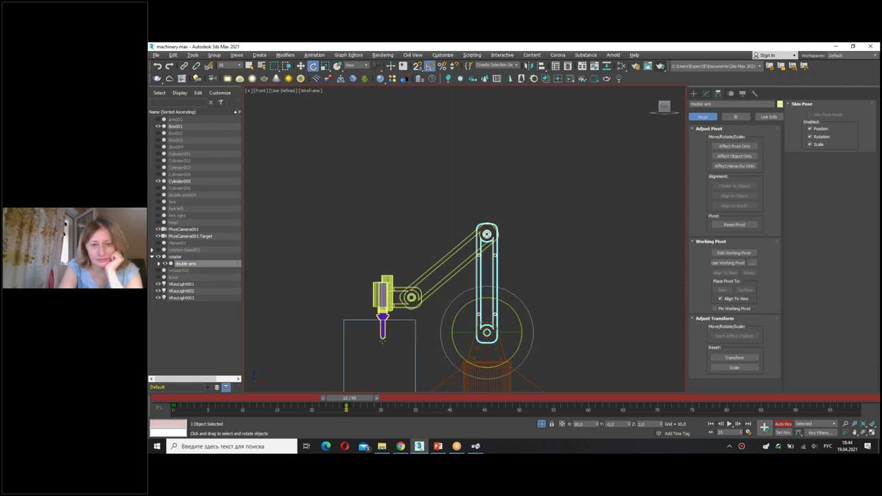
{"action": "left_click_drag", "start_coordinate": [370, 340], "coordinate": [410, 340]}
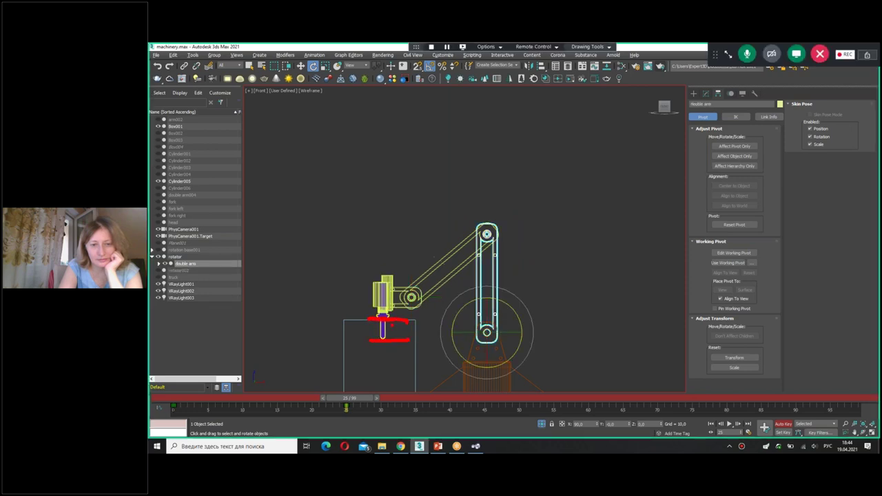
- Rotate the upper arm upward, swing the double arm, and tilt the head 20 degrees
{"action": "key", "text": "Escape"}
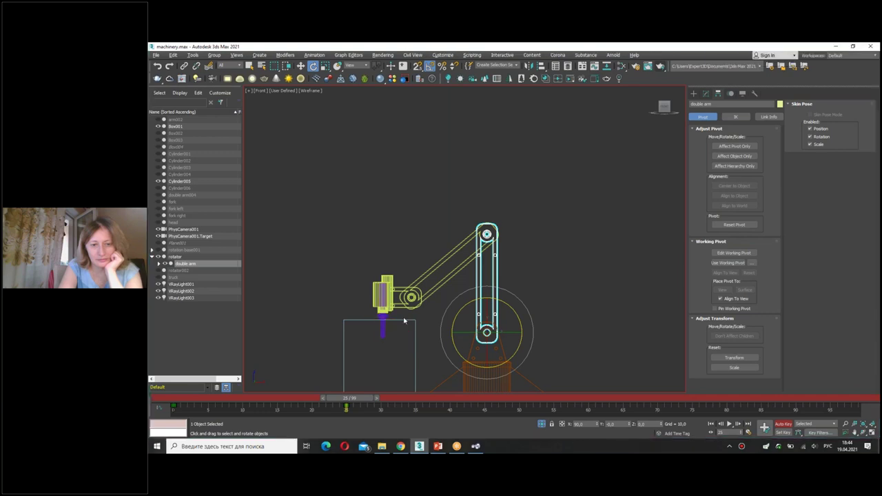
{"action": "left_click", "coordinate": [434, 284]}
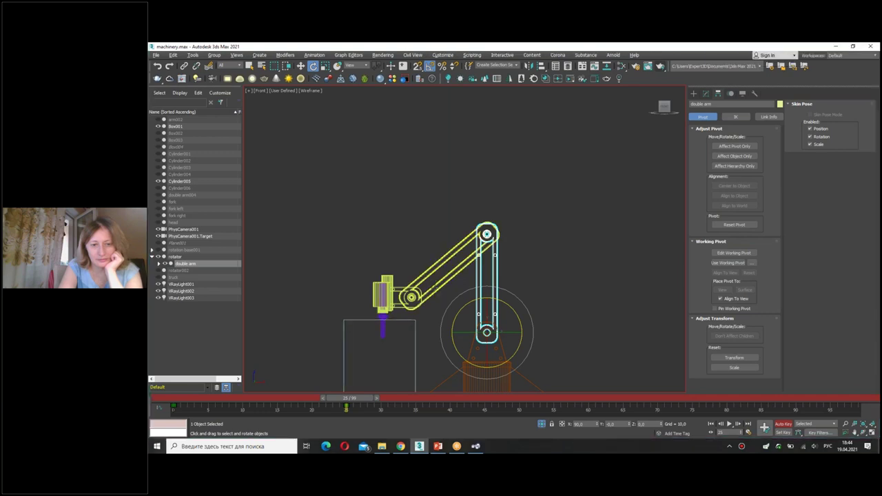
{"action": "left_click_drag", "start_coordinate": [466, 260], "coordinate": [462, 242]}
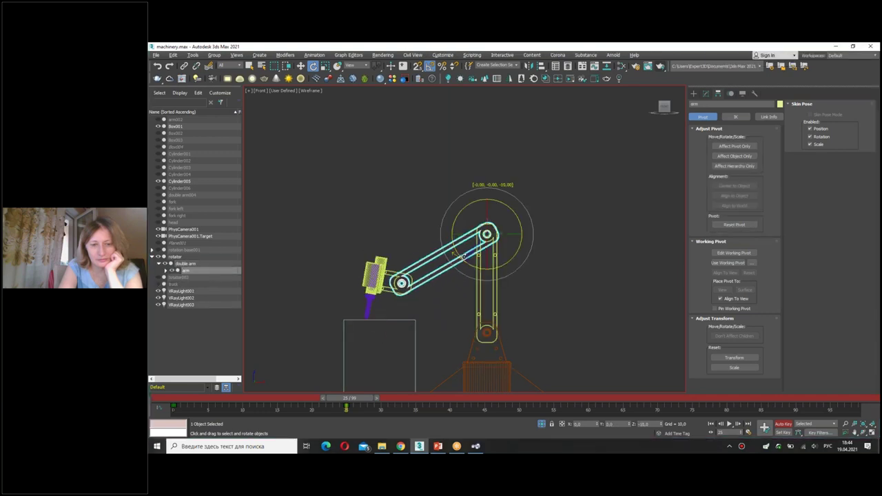
{"action": "left_click", "coordinate": [490, 293]}
{"action": "left_click_drag", "start_coordinate": [490, 293], "coordinate": [506, 301]}
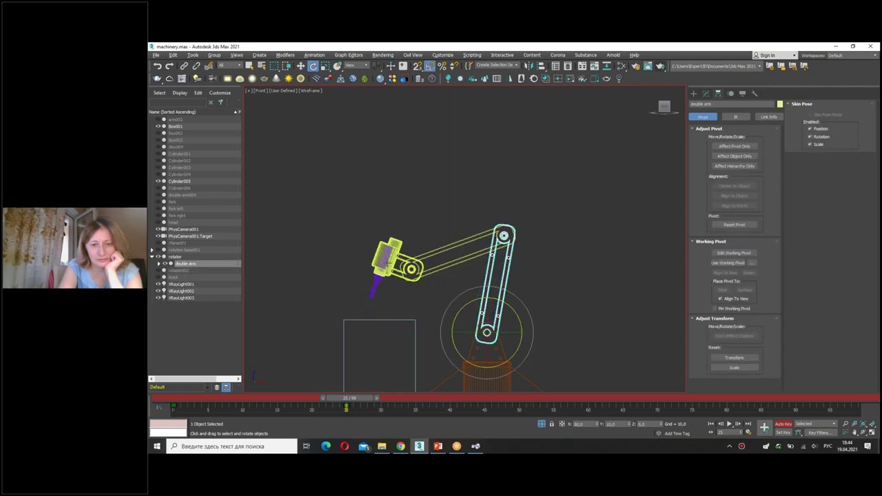
{"action": "left_click", "coordinate": [387, 264]}
{"action": "left_click_drag", "start_coordinate": [388, 263], "coordinate": [383, 268]}
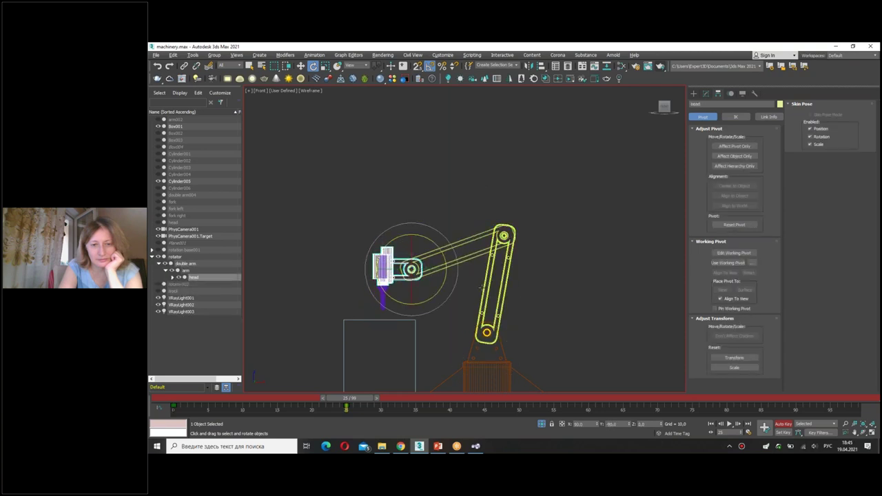
- Fine-tune the double arm, turn the head back upright, and scrub to about frame 22 to preview
{"action": "left_click", "coordinate": [483, 288]}
{"action": "left_click_drag", "start_coordinate": [483, 288], "coordinate": [479, 286]}
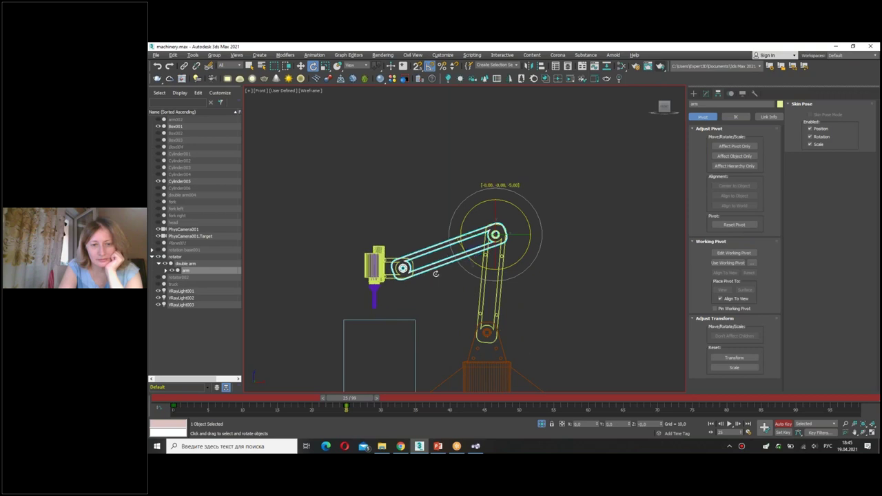
{"action": "left_click", "coordinate": [378, 270]}
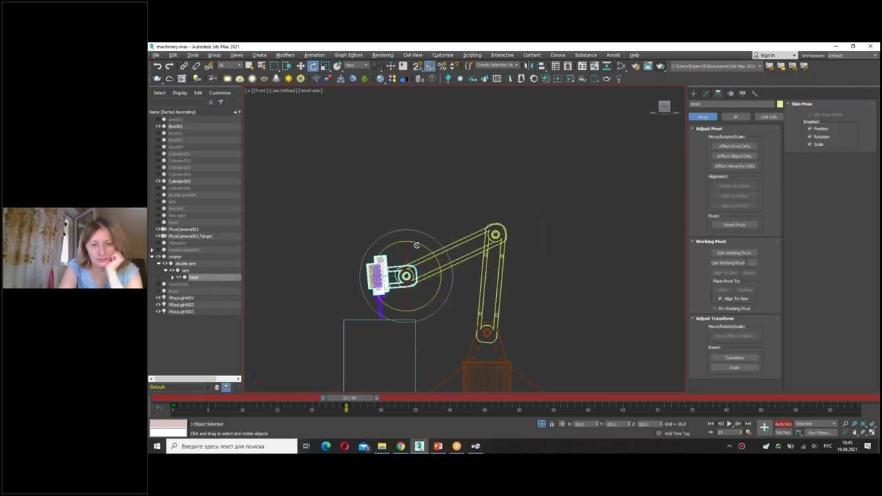
{"action": "left_click_drag", "start_coordinate": [416, 245], "coordinate": [421, 244]}
{"action": "key", "text": "w"}
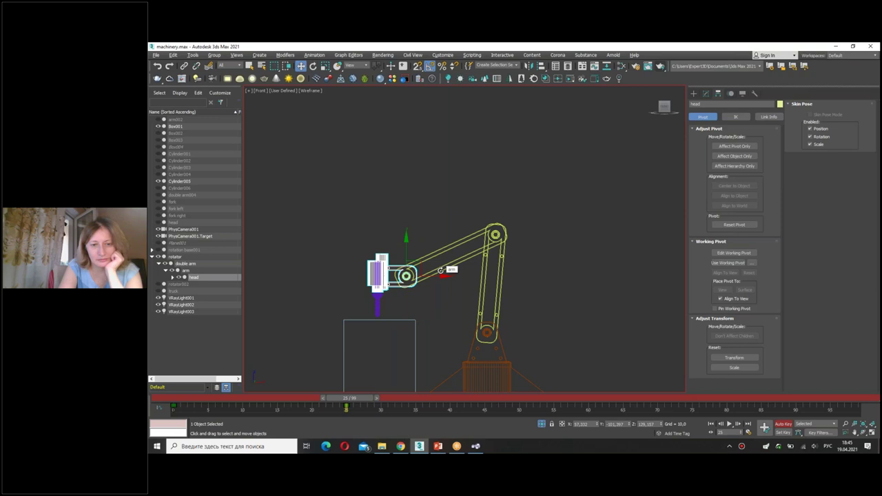
{"action": "mouse_move", "coordinate": [378, 399]}
{"action": "left_mouse_down"}
{"action": "mouse_move", "coordinate": [210, 392]}
{"action": "mouse_move", "coordinate": [369, 399]}
{"action": "left_mouse_up"}
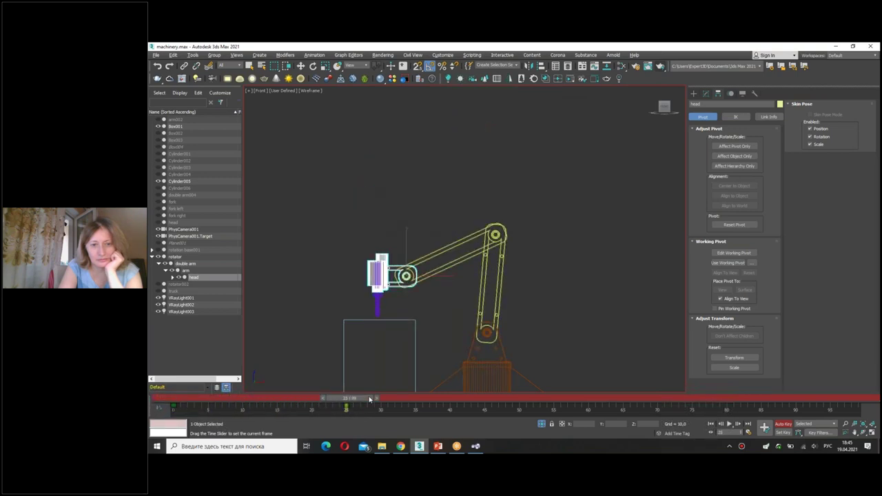
- Select the drill under the head and scrub the timeline to review the arm motion
{"action": "key", "text": "w"}
{"action": "scroll", "coordinate": [371, 338], "scroll_direction": "up", "scroll_amount": 5}
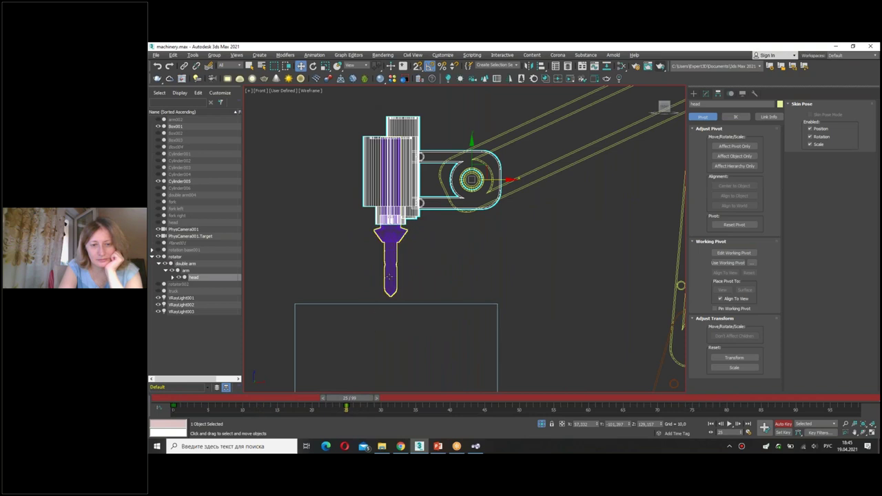
{"action": "left_click", "coordinate": [390, 275]}
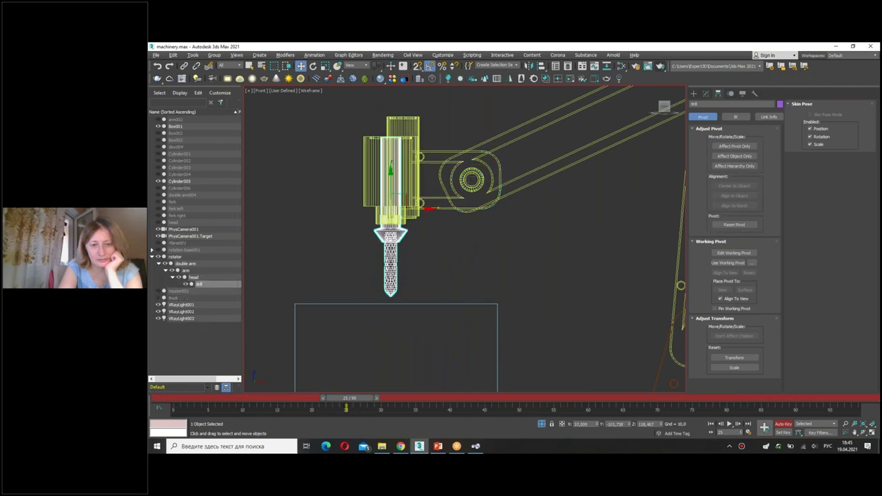
{"action": "mouse_move", "coordinate": [350, 403]}
{"action": "left_mouse_down"}
{"action": "mouse_move", "coordinate": [335, 403]}
{"action": "mouse_move", "coordinate": [345, 403]}
{"action": "left_mouse_up"}
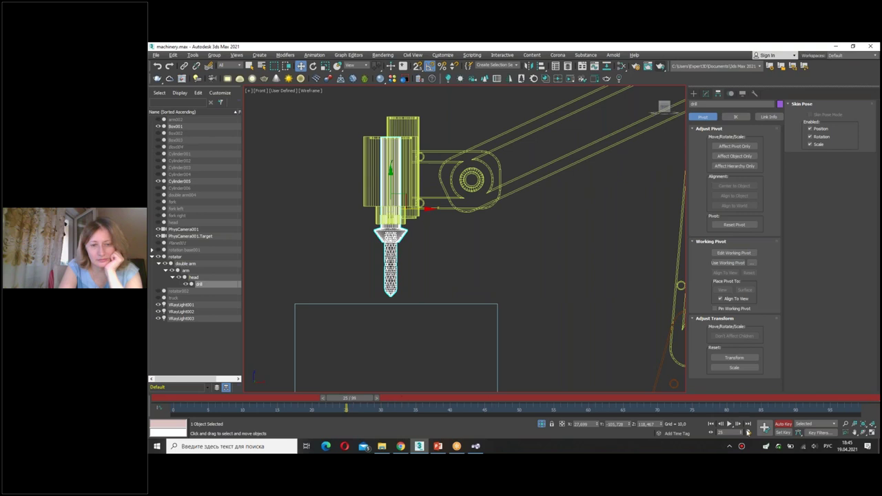
{"action": "left_click", "coordinate": [759, 428]}
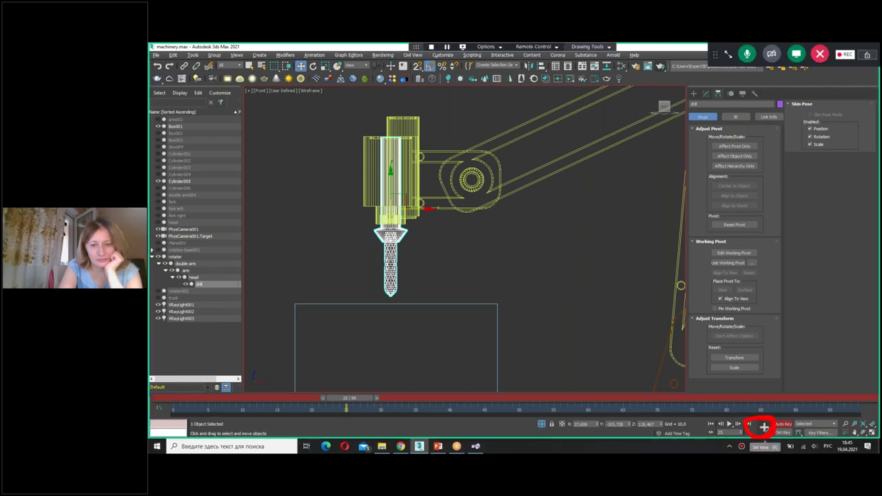
- Set the key filters to record Position only, excluding Rotation
{"action": "left_click", "coordinate": [822, 434]}
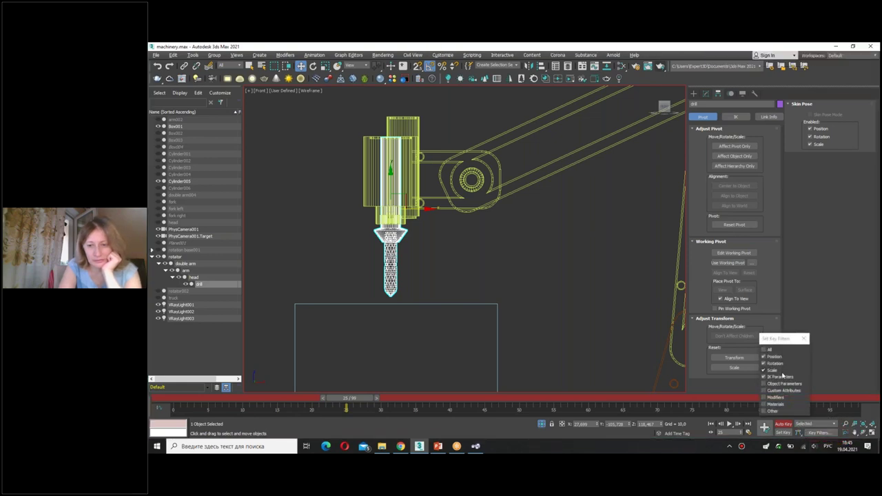
{"action": "left_click", "coordinate": [764, 363]}
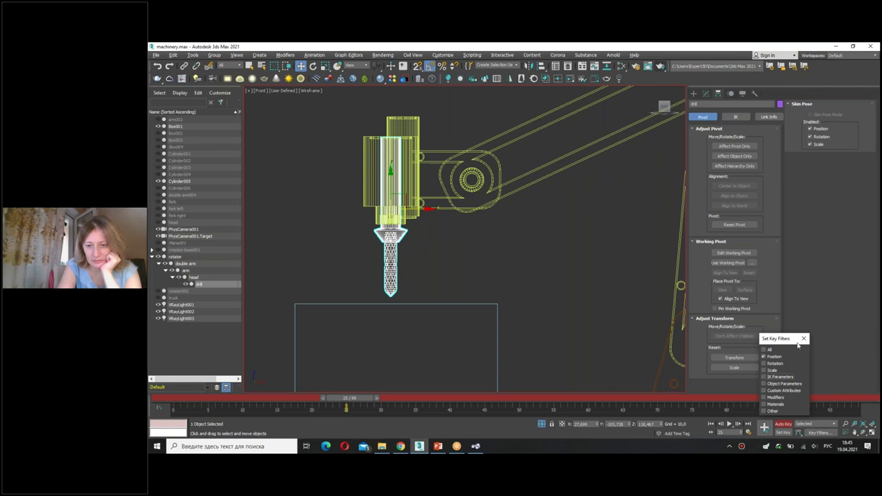
{"action": "left_click", "coordinate": [804, 338]}
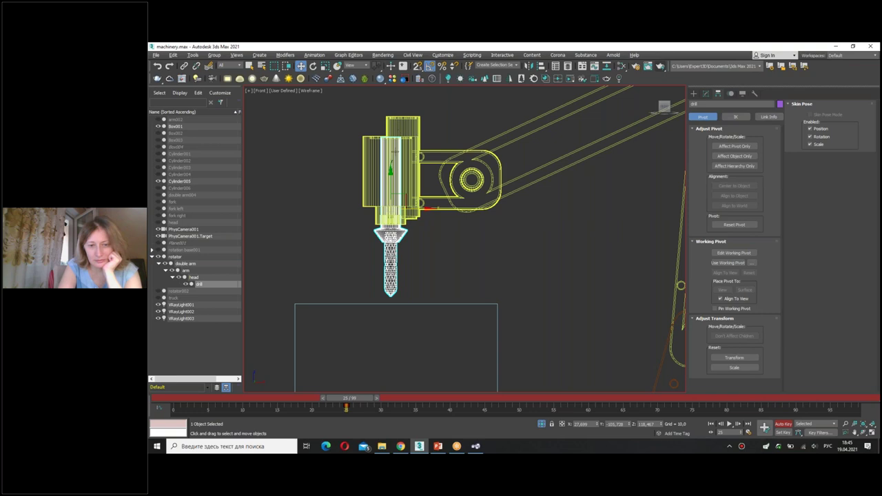
{"action": "left_click_drag", "start_coordinate": [350, 401], "coordinate": [523, 408]}
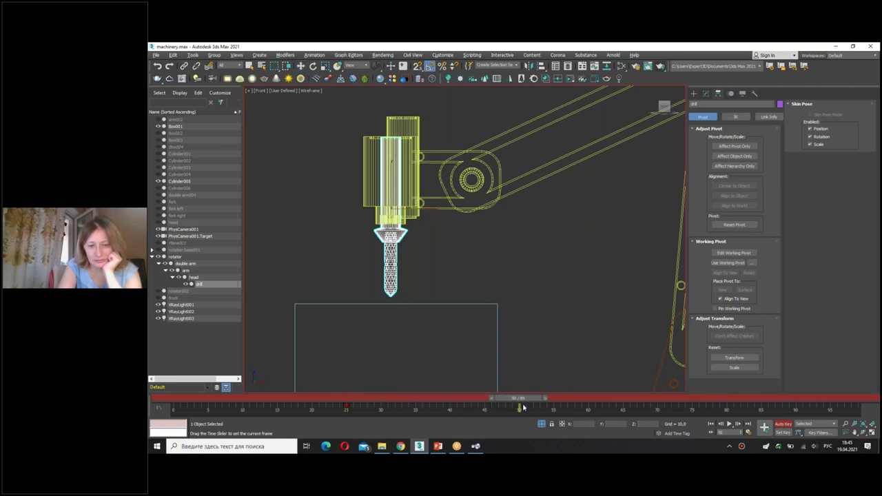
- Key the drill lowered below the head around frame 46 and raised back inside at frame 50
{"action": "mouse_move", "coordinate": [490, 411]}
{"action": "left_mouse_down"}
{"action": "mouse_move", "coordinate": [522, 410]}
{"action": "mouse_move", "coordinate": [449, 410]}
{"action": "left_mouse_up"}
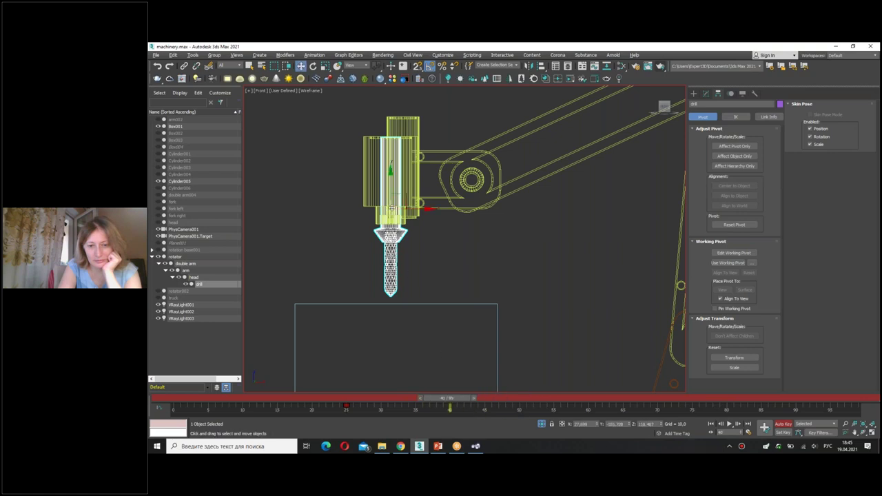
{"action": "key", "text": "w"}
{"action": "left_click_drag", "start_coordinate": [389, 186], "coordinate": [387, 236]}
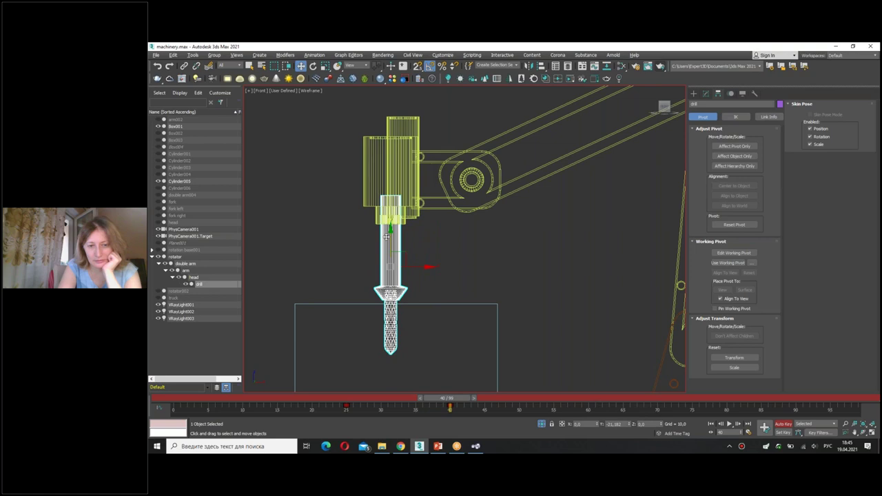
{"action": "left_click_drag", "start_coordinate": [454, 400], "coordinate": [537, 398]}
{"action": "key", "text": "w"}
{"action": "left_click_drag", "start_coordinate": [390, 239], "coordinate": [390, 176]}
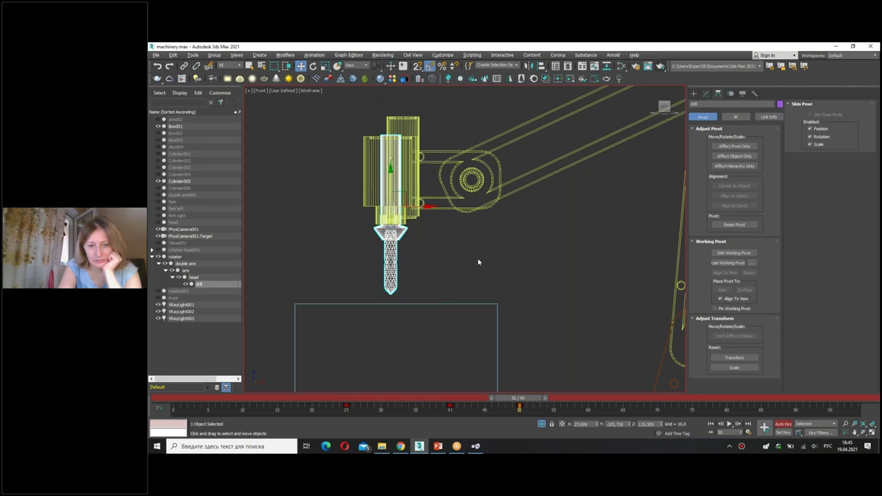
{"action": "mouse_move", "coordinate": [521, 398]}
{"action": "left_mouse_down"}
{"action": "mouse_move", "coordinate": [367, 398]}
{"action": "mouse_move", "coordinate": [527, 402]}
{"action": "left_mouse_up"}
{"action": "key", "text": "w"}
{"action": "scroll", "coordinate": [389, 199], "scroll_direction": "down", "scroll_amount": 5}
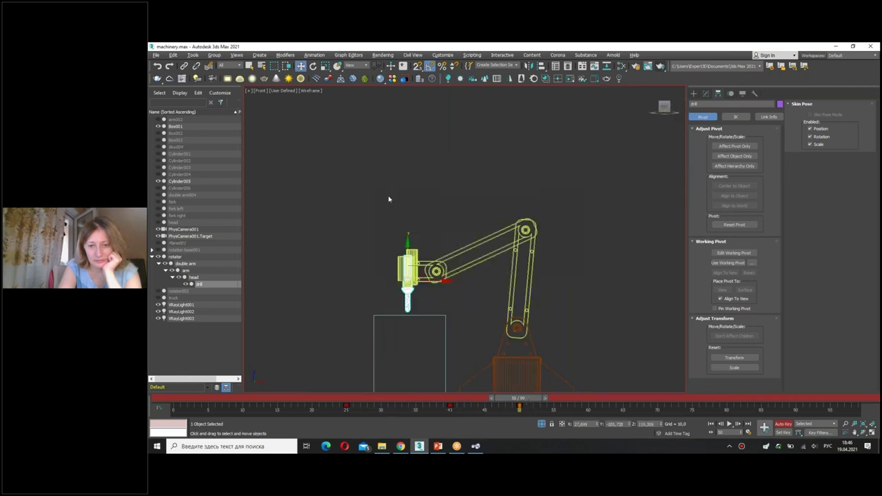
{"action": "left_click_drag", "start_coordinate": [437, 218], "coordinate": [556, 296]}
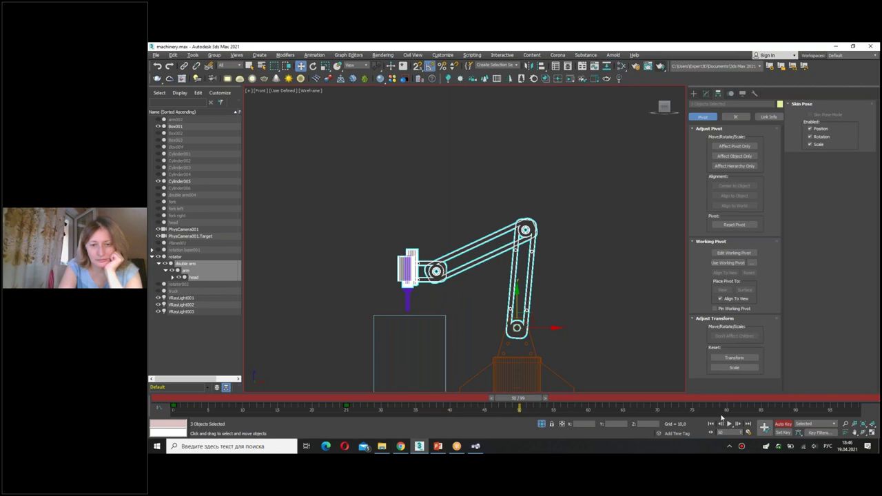
{"action": "left_click", "coordinate": [817, 433]}
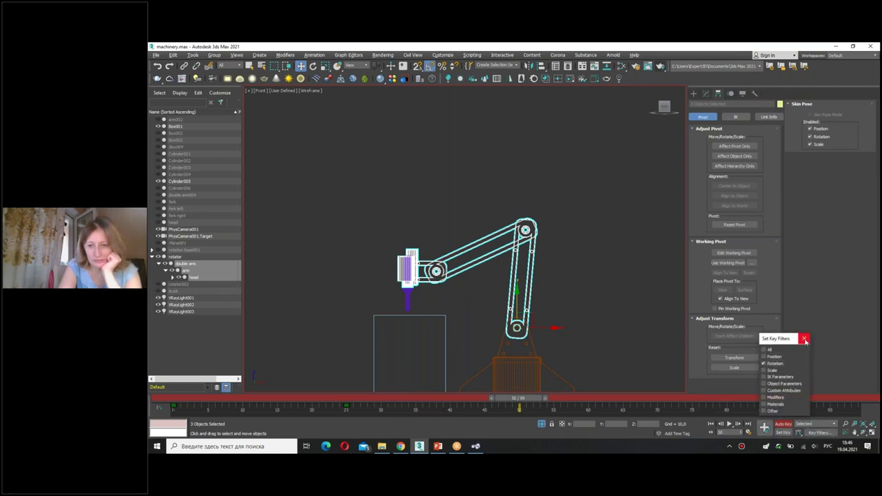
{"action": "left_click", "coordinate": [804, 339]}
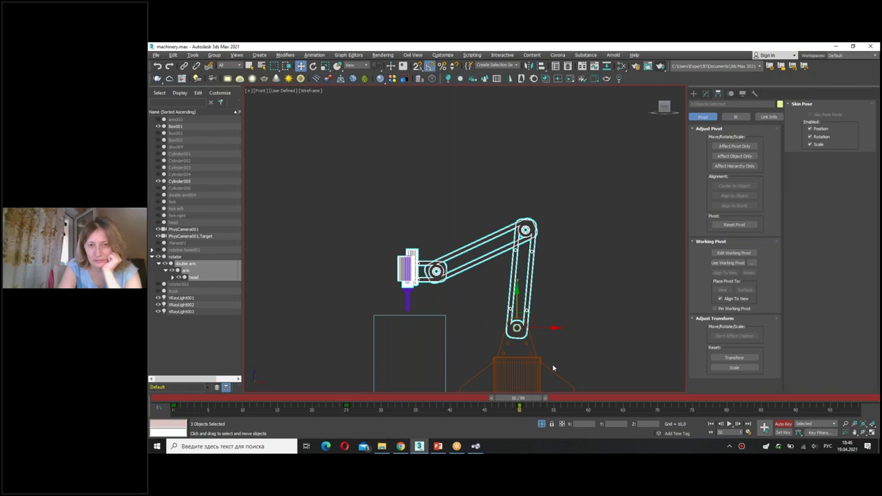
{"action": "left_click_drag", "start_coordinate": [522, 403], "coordinate": [694, 407]}
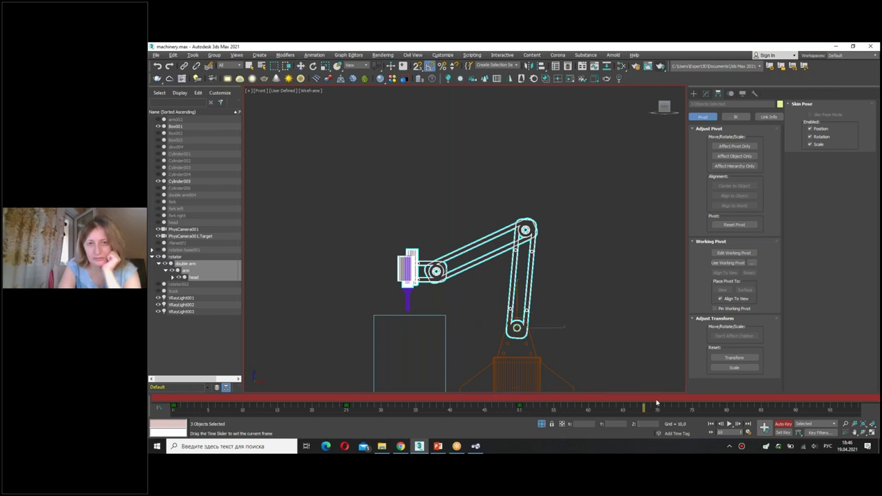
- Copy the selected arm links' frame 0 keys on the track bar to frame 75
{"action": "key", "text": "w"}
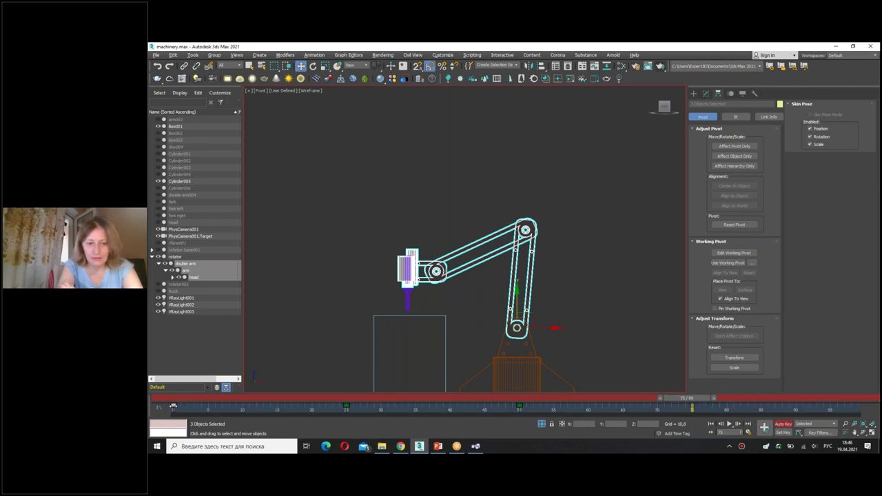
{"action": "mouse_move", "coordinate": [178, 412]}
{"action": "left_mouse_down"}
{"action": "mouse_move", "coordinate": [187, 399]}
{"action": "mouse_move", "coordinate": [364, 319]}
{"action": "mouse_move", "coordinate": [669, 383]}
{"action": "left_mouse_up"}
{"action": "key", "text": "Escape"}
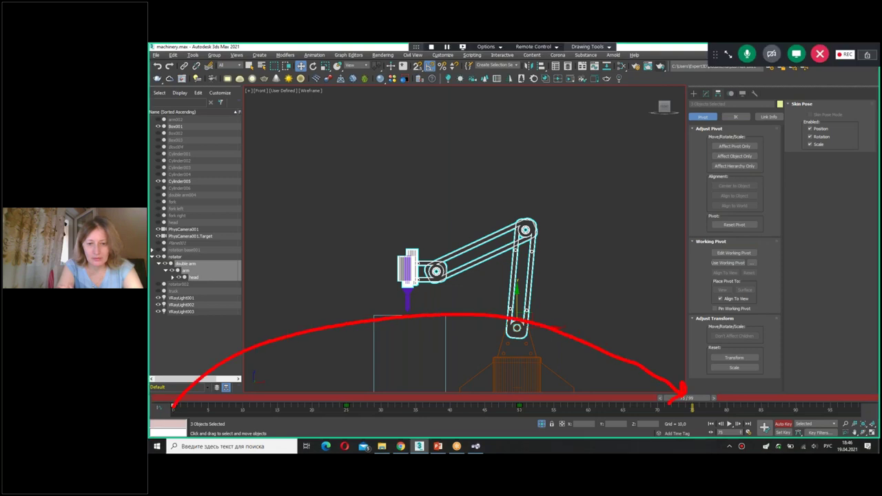
{"action": "key", "text": "Escape"}
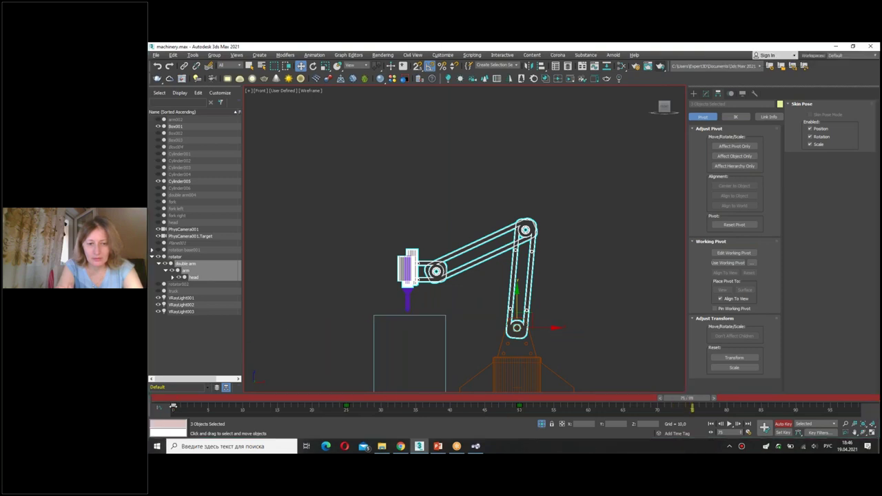
{"action": "left_click_drag", "start_coordinate": [174, 407], "coordinate": [671, 407], "text": "shift"}
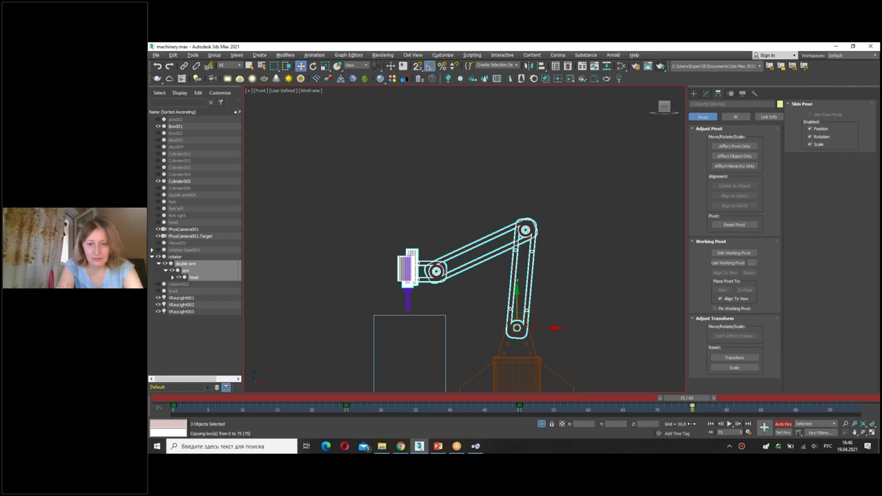
{"action": "mouse_move", "coordinate": [692, 407]}
{"action": "left_mouse_down", "text": "shift"}
{"action": "mouse_move", "coordinate": [152, 381]}
{"action": "mouse_move", "coordinate": [713, 407]}
{"action": "left_mouse_up", "text": "shift"}
- At frame 75, swing the double arm clockwise at its base and bend the upper arm
{"action": "key", "text": "w"}
{"action": "left_click", "coordinate": [551, 282]}
{"action": "left_click", "coordinate": [524, 290]}
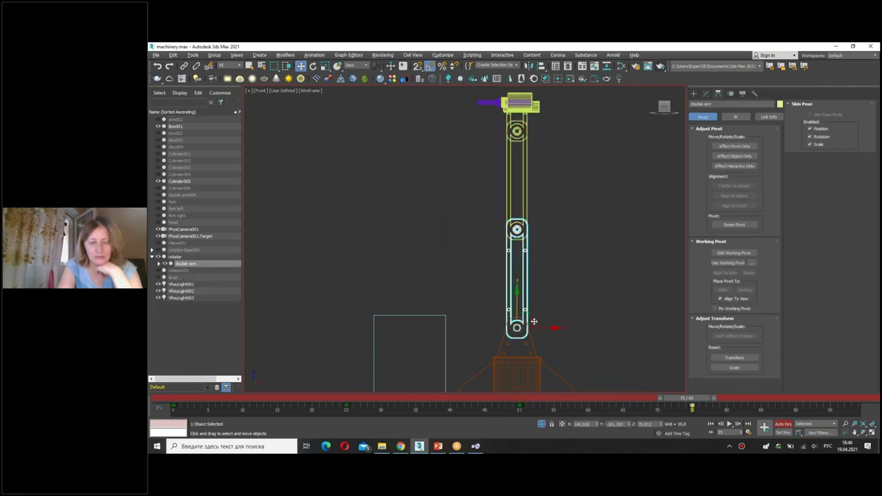
{"action": "key", "text": "e"}
{"action": "mouse_move", "coordinate": [540, 299]}
{"action": "left_mouse_down"}
{"action": "mouse_move", "coordinate": [588, 242]}
{"action": "mouse_move", "coordinate": [578, 285]}
{"action": "left_mouse_up"}
{"action": "left_click", "coordinate": [585, 233]}
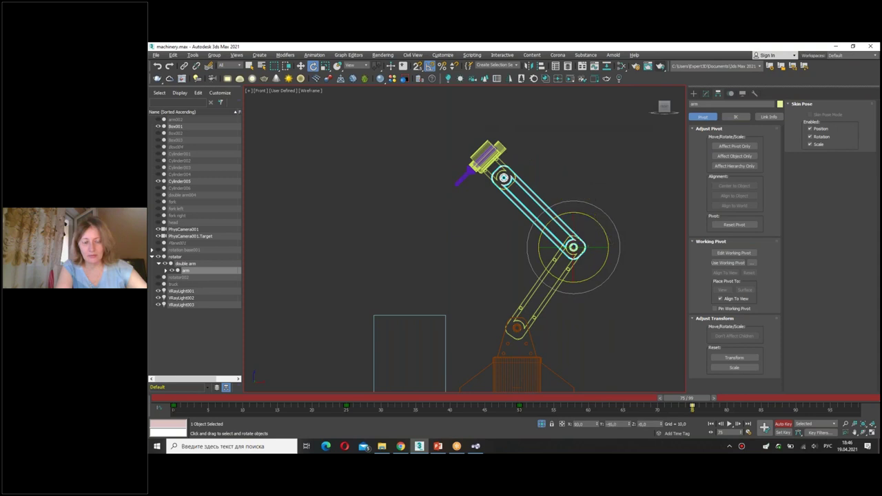
- Scrub the animation back to frame 0 and switch Auto Key off
{"action": "left_click_drag", "start_coordinate": [669, 398], "coordinate": [555, 400]}
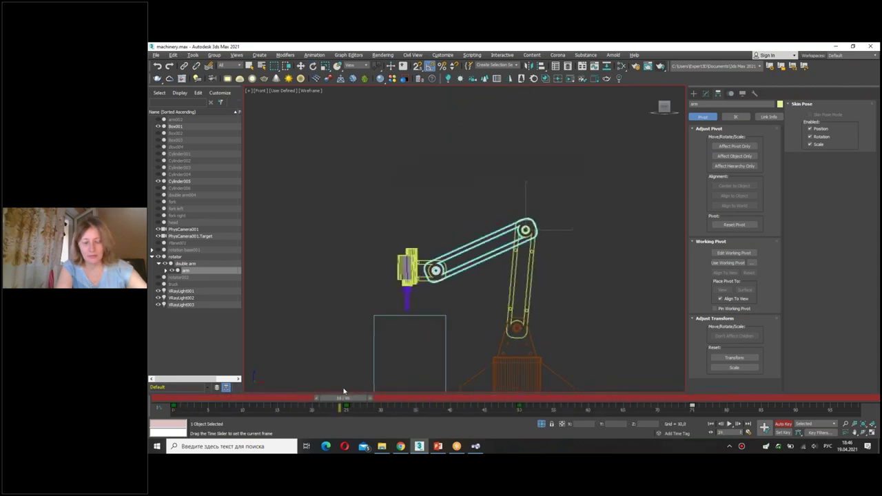
{"action": "mouse_move", "coordinate": [555, 399]}
{"action": "left_mouse_down"}
{"action": "mouse_move", "coordinate": [817, 398]}
{"action": "mouse_move", "coordinate": [341, 407]}
{"action": "mouse_move", "coordinate": [172, 400]}
{"action": "left_mouse_up"}
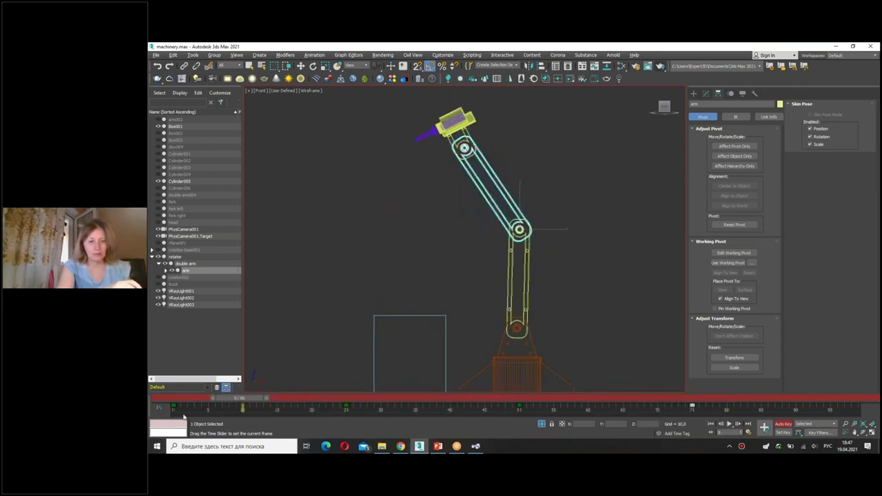
{"action": "key", "text": "e"}
{"action": "left_click", "coordinate": [783, 424]}
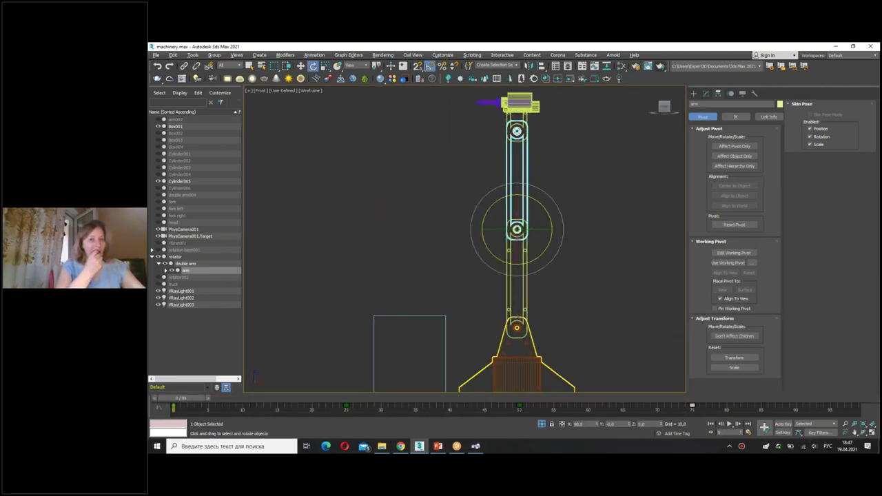
{"action": "scroll", "coordinate": [401, 320], "scroll_direction": "down", "scroll_amount": 3}
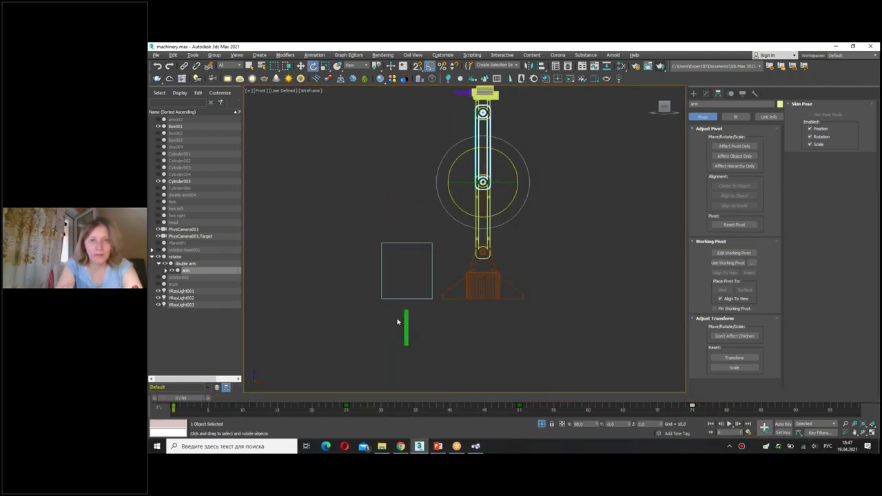
{"action": "left_click", "coordinate": [404, 324]}
{"action": "scroll", "coordinate": [401, 321], "scroll_direction": "up", "scroll_amount": 3}
{"action": "key", "text": "w"}
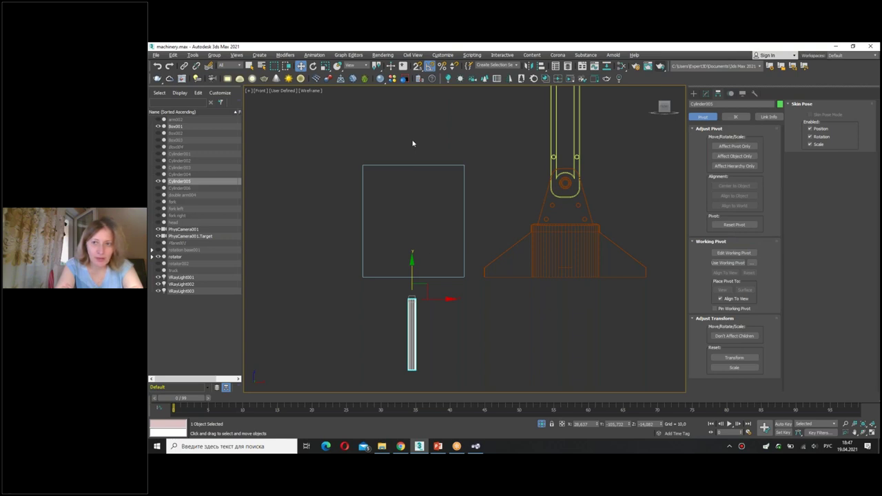
- Around frame 33, move the cylinder up under the drill head and centre it on the purple drill
{"action": "scroll", "coordinate": [362, 313], "scroll_direction": "down", "scroll_amount": 2}
{"action": "mouse_move", "coordinate": [181, 399]}
{"action": "left_mouse_down"}
{"action": "mouse_move", "coordinate": [412, 407]}
{"action": "mouse_move", "coordinate": [391, 407]}
{"action": "left_mouse_up"}
{"action": "key", "text": "w"}
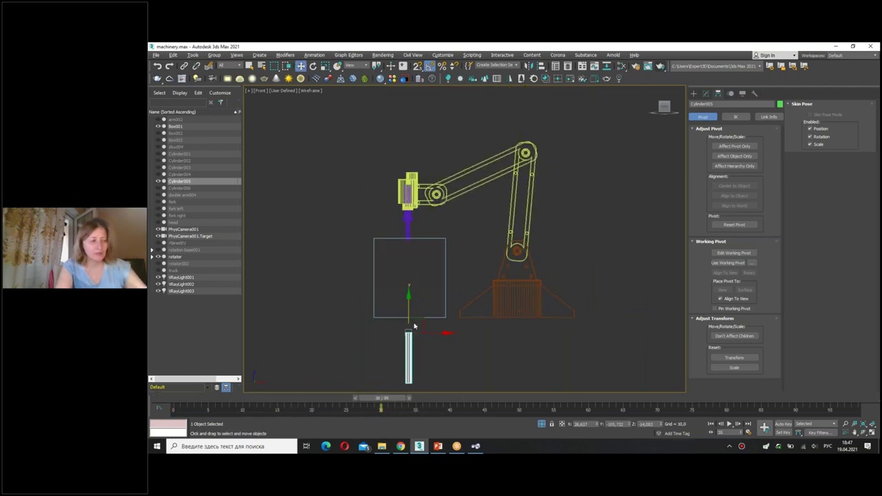
{"action": "left_click_drag", "start_coordinate": [424, 327], "coordinate": [418, 183]}
{"action": "scroll", "coordinate": [428, 299], "scroll_direction": "up", "scroll_amount": 2}
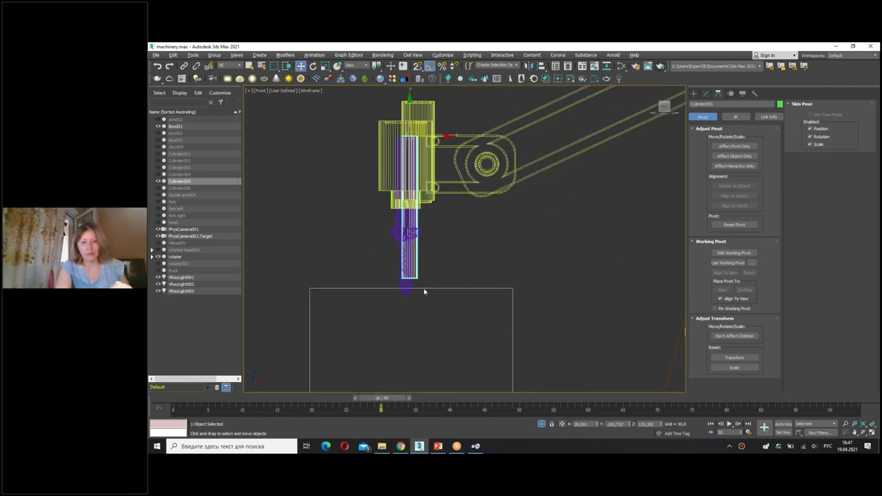
{"action": "scroll", "coordinate": [409, 262], "scroll_direction": "up", "scroll_amount": 2}
{"action": "left_click_drag", "start_coordinate": [410, 262], "coordinate": [403, 281]}
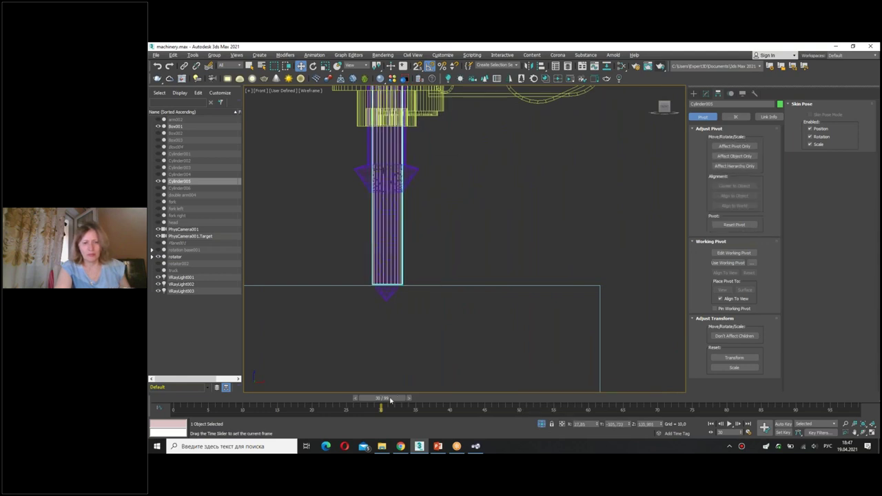
{"action": "left_click_drag", "start_coordinate": [390, 401], "coordinate": [356, 400]}
{"action": "mouse_move", "coordinate": [393, 280]}
{"action": "left_mouse_down"}
{"action": "mouse_move", "coordinate": [393, 256]}
{"action": "mouse_move", "coordinate": [393, 268]}
{"action": "left_mouse_up"}
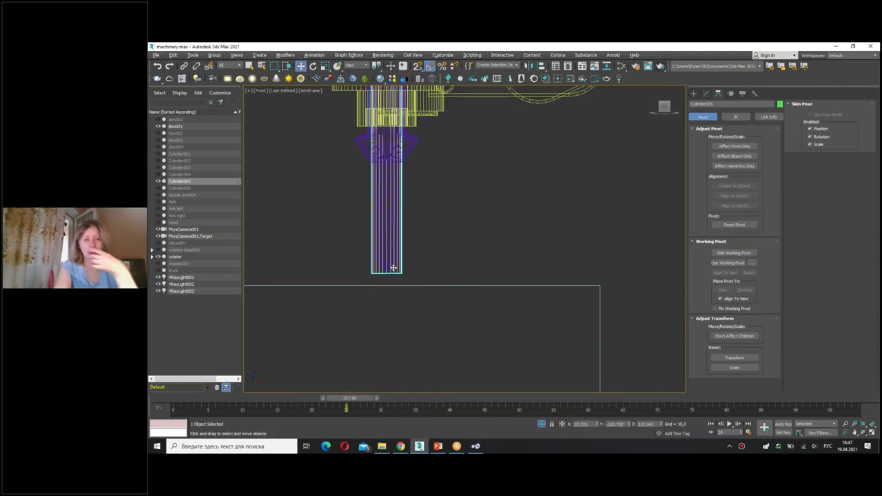
- Check the cylinder's placement in the four-viewport layout, then return to the single front view
{"action": "key", "text": "alt+w"}
{"action": "scroll", "coordinate": [410, 262], "scroll_direction": "up", "scroll_amount": 2}
{"action": "scroll", "coordinate": [409, 262], "scroll_direction": "up", "scroll_amount": 2}
{"action": "scroll", "coordinate": [410, 262], "scroll_direction": "up", "scroll_amount": 2}
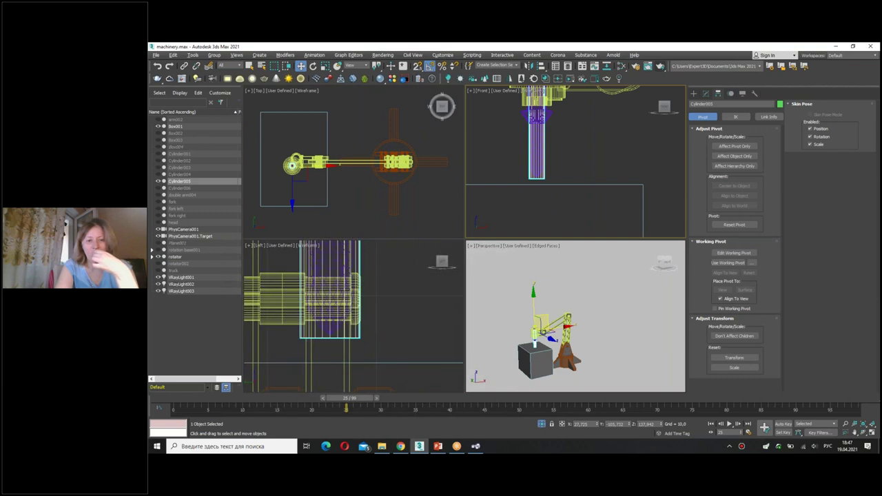
{"action": "key", "text": "alt+w"}
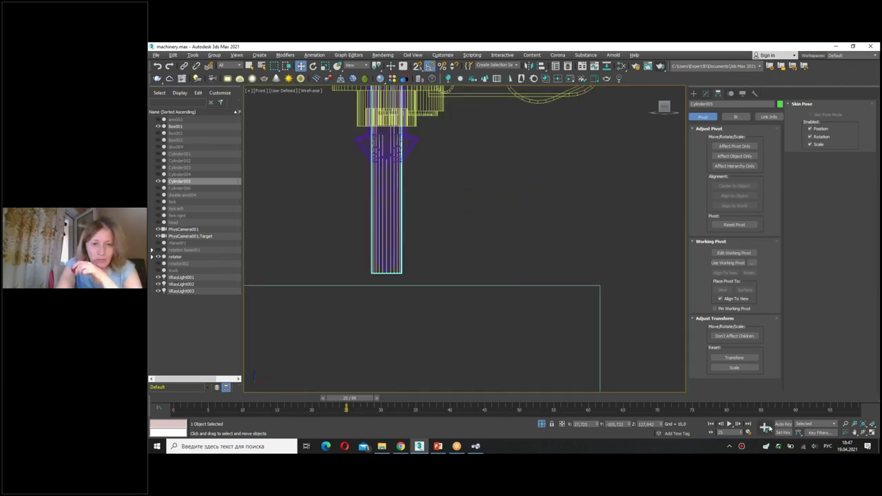
- With Auto Key on, adjust the cylinder's position at frame 40 and check frame 50
{"action": "left_click", "coordinate": [820, 432]}
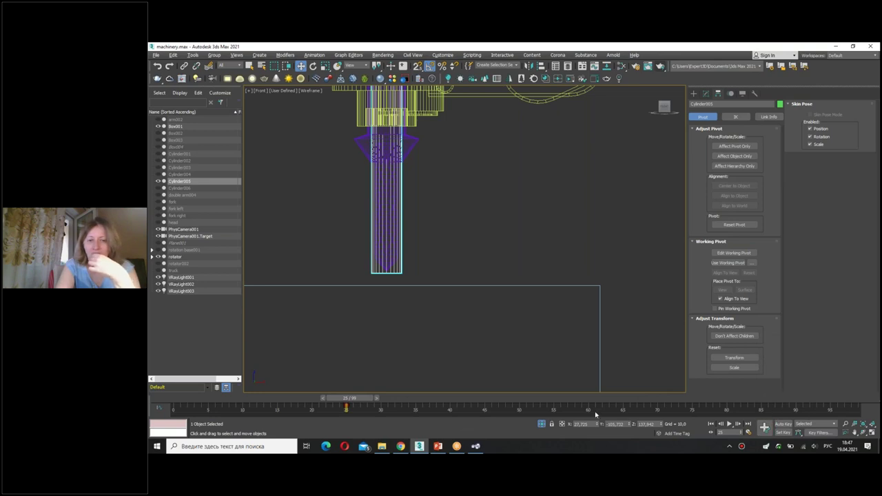
{"action": "left_click", "coordinate": [784, 424]}
{"action": "mouse_move", "coordinate": [358, 404]}
{"action": "left_mouse_down"}
{"action": "mouse_move", "coordinate": [489, 404]}
{"action": "mouse_move", "coordinate": [449, 405]}
{"action": "left_mouse_up"}
{"action": "scroll", "coordinate": [361, 147], "scroll_direction": "down", "scroll_amount": 2}
{"action": "middle_click_drag", "start_coordinate": [414, 165], "coordinate": [429, 225]}
{"action": "scroll", "coordinate": [429, 225], "scroll_direction": "down", "scroll_amount": 2}
{"action": "left_click_drag", "start_coordinate": [418, 181], "coordinate": [410, 172]}
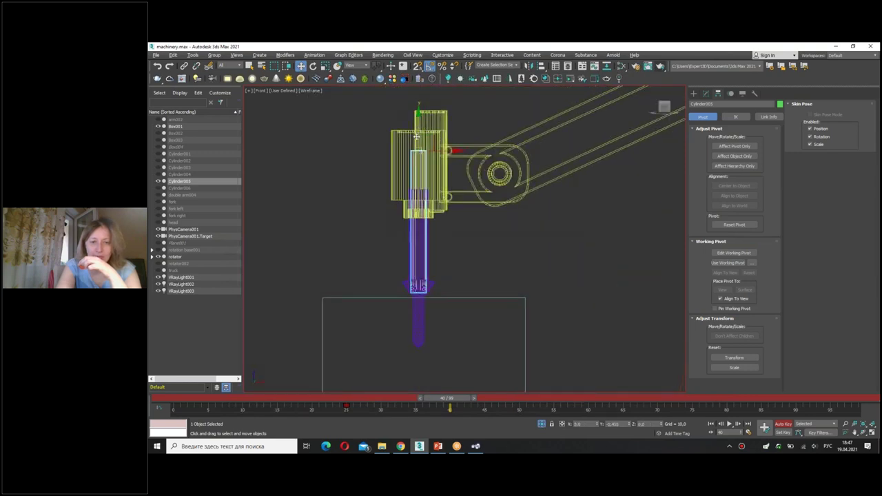
{"action": "mouse_move", "coordinate": [448, 399]}
{"action": "left_mouse_down"}
{"action": "mouse_move", "coordinate": [525, 400]}
{"action": "mouse_move", "coordinate": [330, 400]}
{"action": "mouse_move", "coordinate": [526, 401]}
{"action": "mouse_move", "coordinate": [303, 407]}
{"action": "mouse_move", "coordinate": [541, 409]}
{"action": "mouse_move", "coordinate": [303, 407]}
{"action": "mouse_move", "coordinate": [531, 408]}
{"action": "left_mouse_up"}
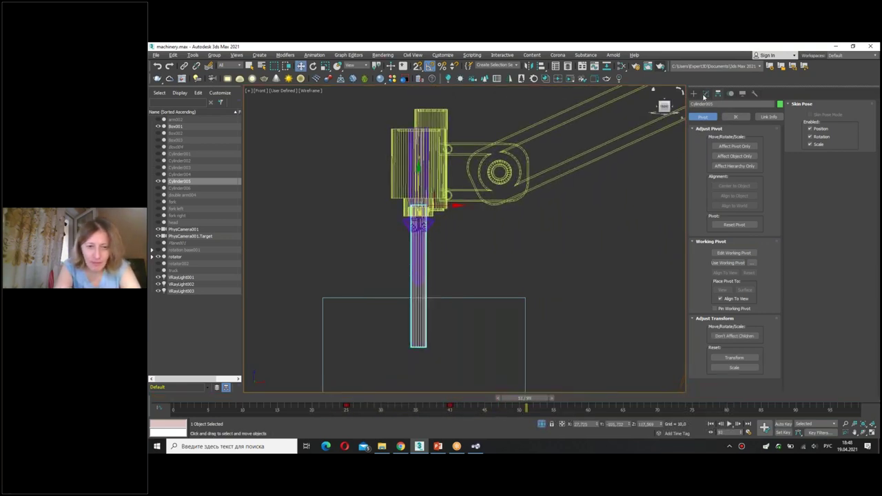
- Increase the rod cylinder's Radius to widen it
{"action": "left_click", "coordinate": [706, 93]}
{"action": "scroll", "coordinate": [496, 269], "scroll_direction": "up", "scroll_amount": 2}
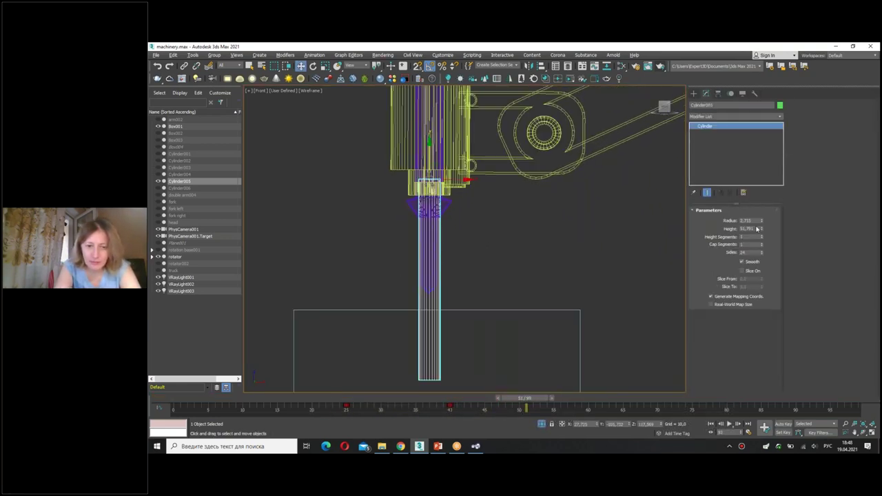
{"action": "left_click_drag", "start_coordinate": [761, 223], "coordinate": [568, 255]}
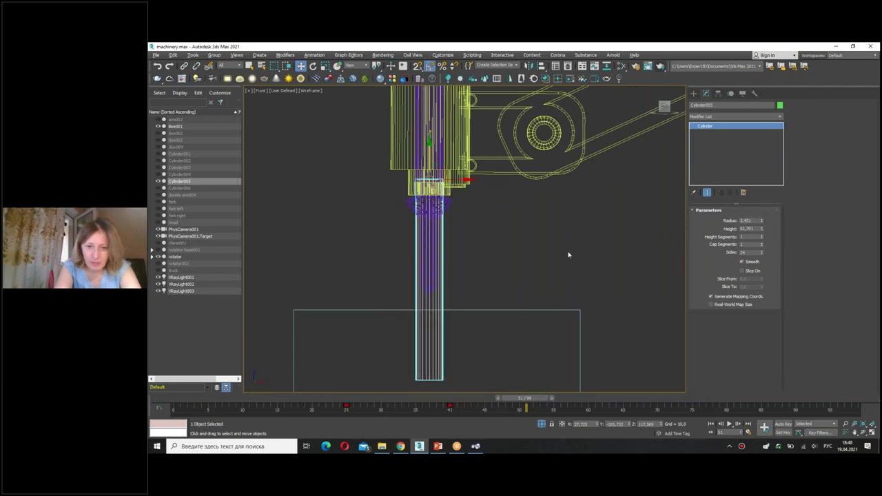
- Make Box001 a Subtract Boolean with Cylinder005 as operand, then scrub to check the hole
{"action": "left_click", "coordinate": [355, 309]}
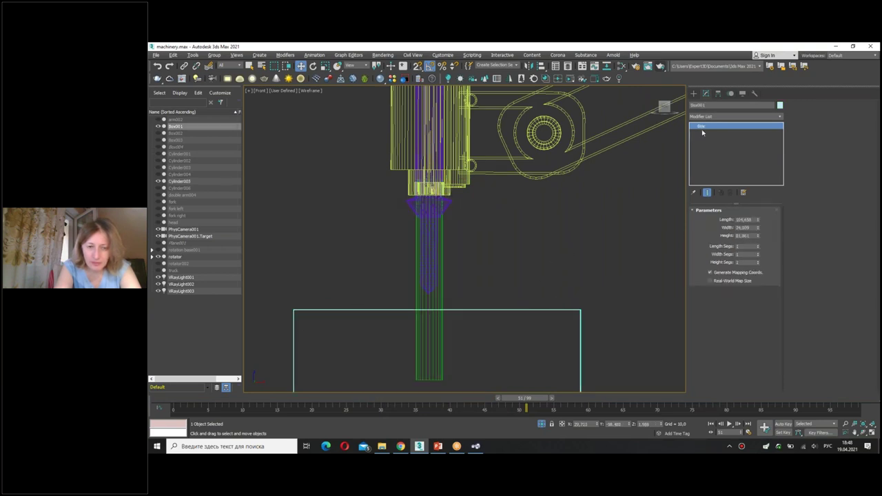
{"action": "left_click", "coordinate": [692, 95]}
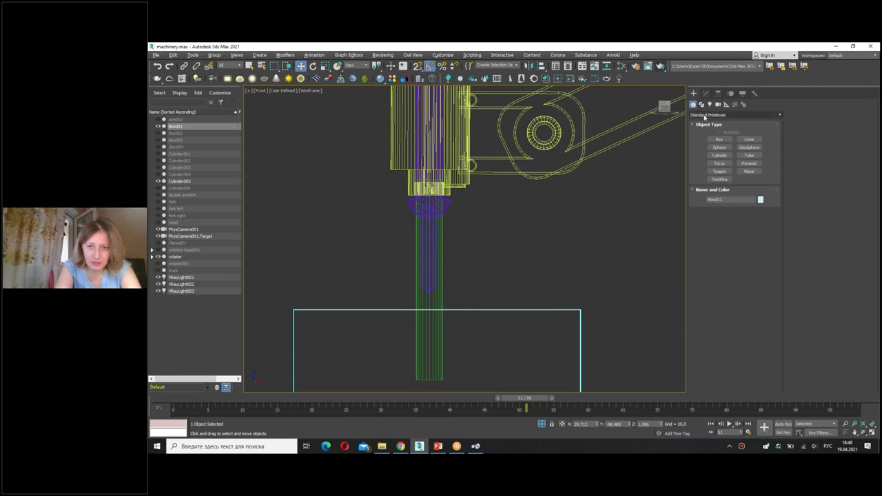
{"action": "left_click", "coordinate": [710, 114]}
{"action": "left_click", "coordinate": [710, 133]}
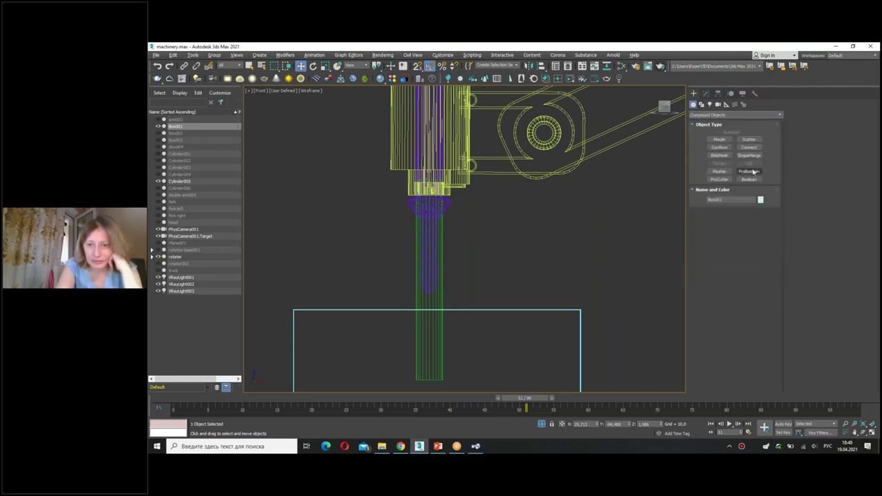
{"action": "left_click", "coordinate": [750, 179]}
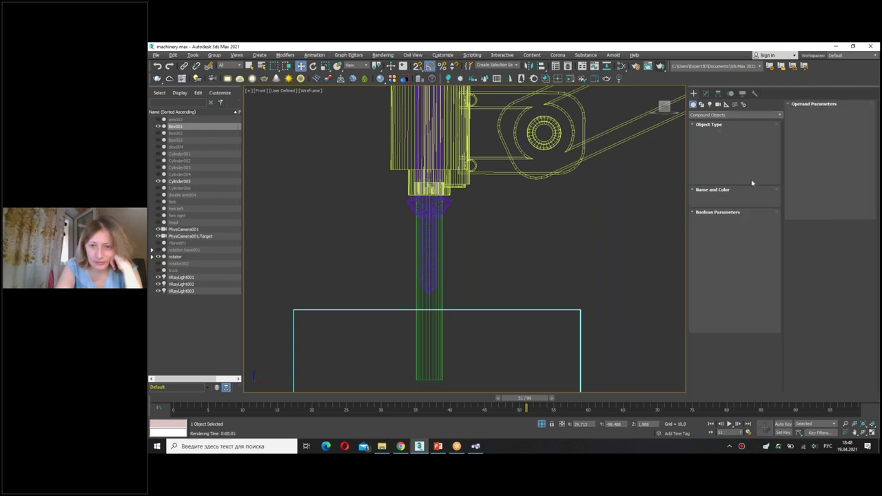
{"action": "left_click", "coordinate": [819, 131]}
{"action": "left_click", "coordinate": [735, 220]}
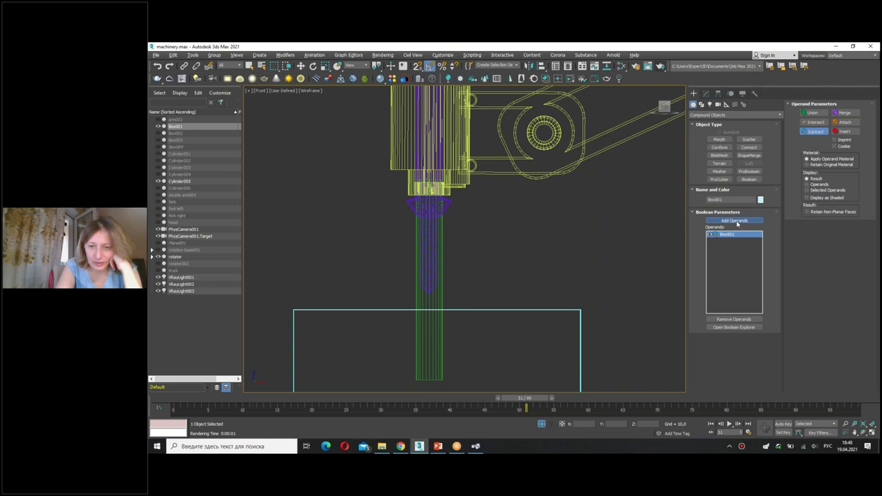
{"action": "left_click", "coordinate": [432, 300]}
{"action": "left_click_drag", "start_coordinate": [532, 404], "coordinate": [181, 399]}
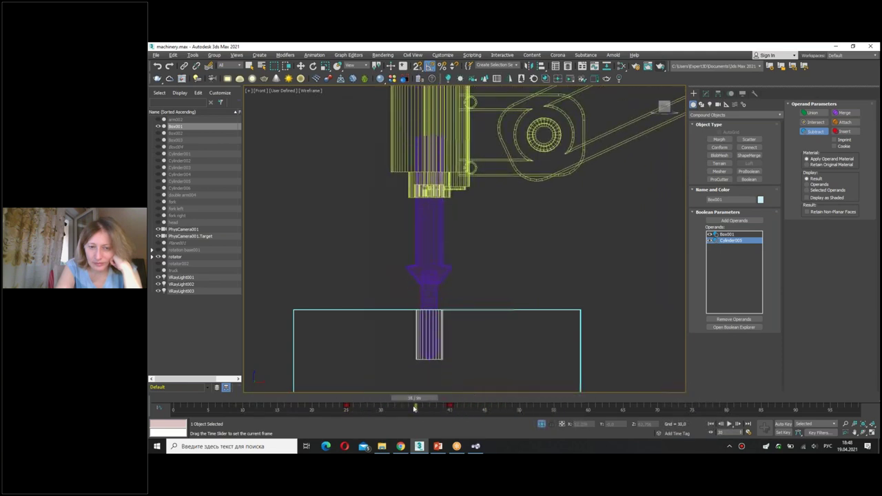
{"action": "left_click", "coordinate": [701, 104]}
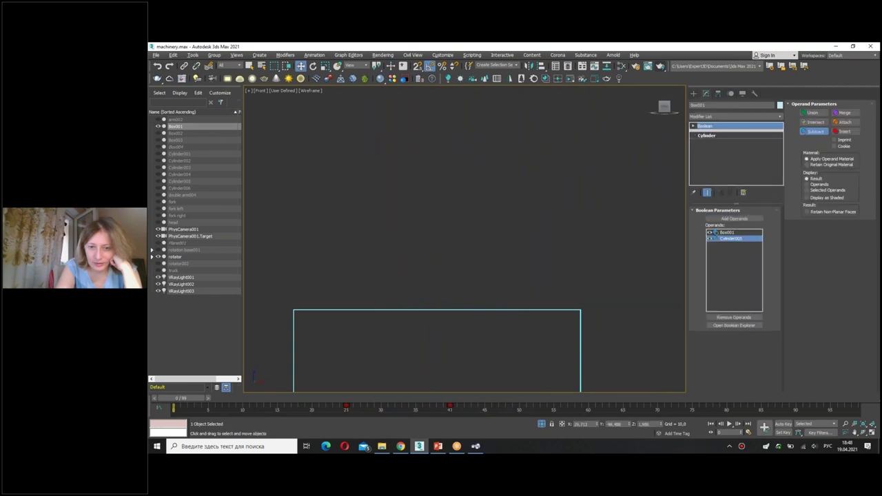
- Maximize the shaded Perspective view, frame the box and arm, and scrub through the drill animation
{"action": "key", "text": "alt+w"}
{"action": "key", "text": "alt+w"}
{"action": "scroll", "coordinate": [393, 299], "scroll_direction": "up", "scroll_amount": 2}
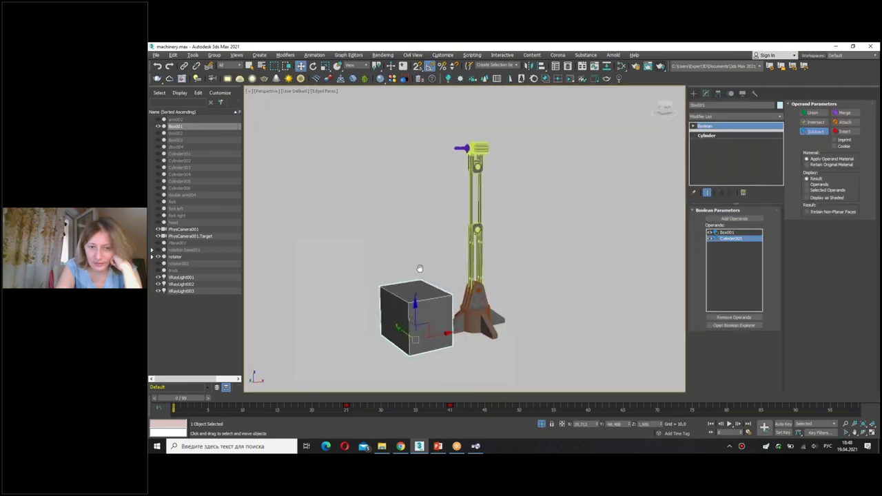
{"action": "scroll", "coordinate": [447, 280], "scroll_direction": "up", "scroll_amount": 3}
{"action": "middle_click_drag", "start_coordinate": [357, 369], "coordinate": [352, 376]}
{"action": "mouse_move", "coordinate": [180, 398]}
{"action": "left_mouse_down"}
{"action": "mouse_move", "coordinate": [627, 392]}
{"action": "mouse_move", "coordinate": [181, 397]}
{"action": "left_mouse_up"}
{"action": "key", "text": "w"}
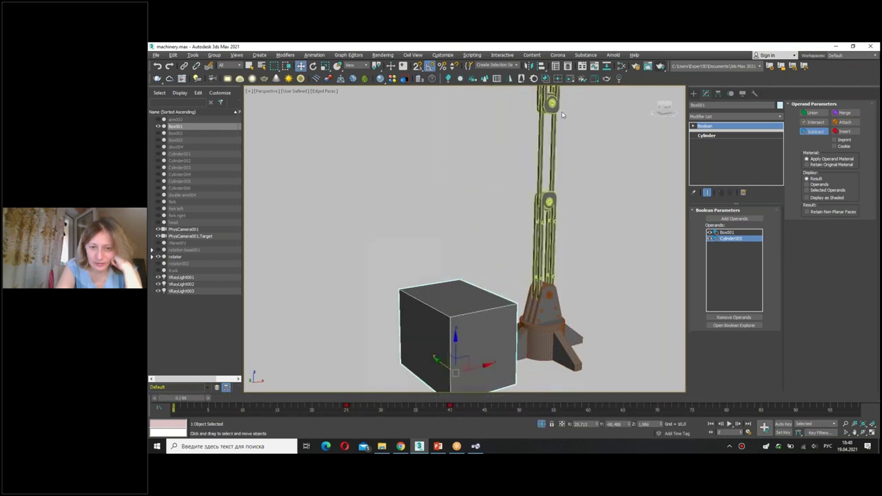
{"action": "scroll", "coordinate": [562, 114], "scroll_direction": "up", "scroll_amount": 3}
{"action": "left_click", "coordinate": [517, 202]}
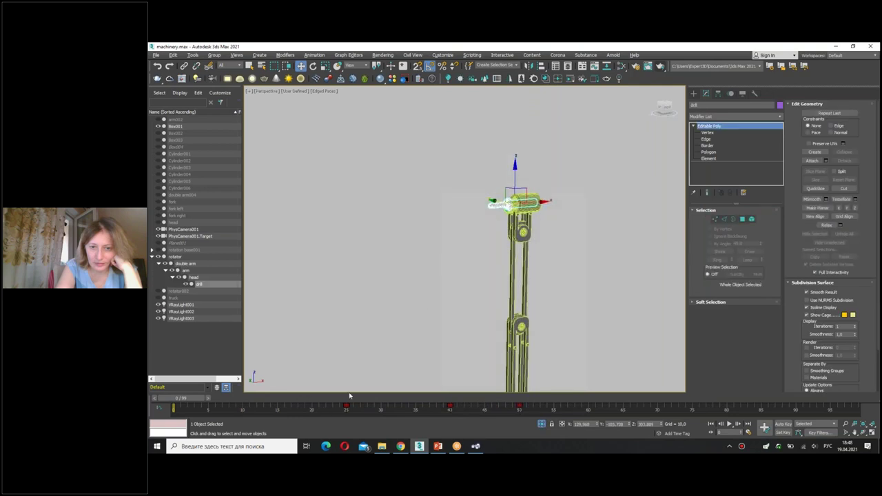
- Maximize the Front view in wireframe and turn on Auto Key with a chosen key tangent type
{"action": "key", "text": "alt+w"}
{"action": "right_click", "coordinate": [538, 177]}
{"action": "key", "text": "alt+w"}
{"action": "key", "text": "z"}
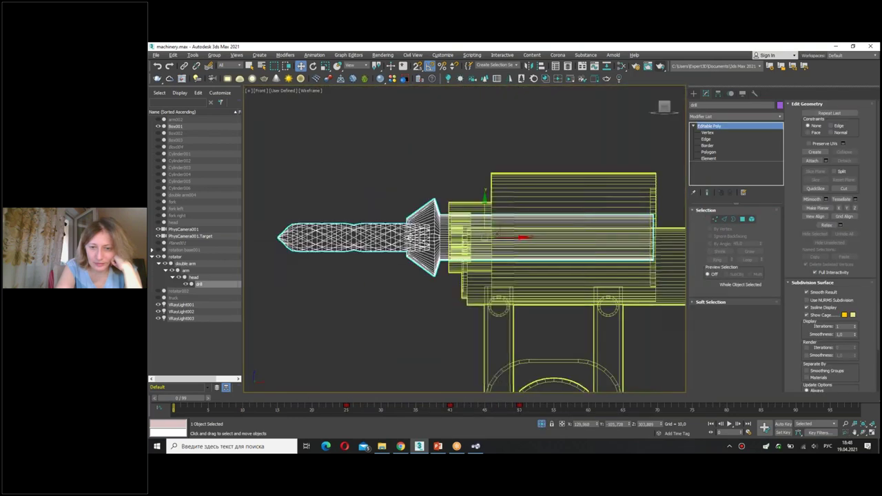
{"action": "left_click", "coordinate": [783, 424]}
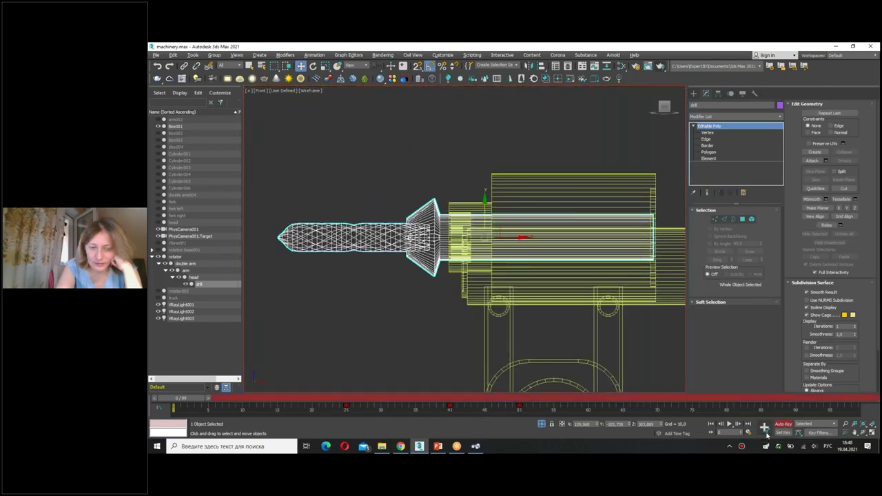
{"action": "left_click", "coordinate": [799, 434]}
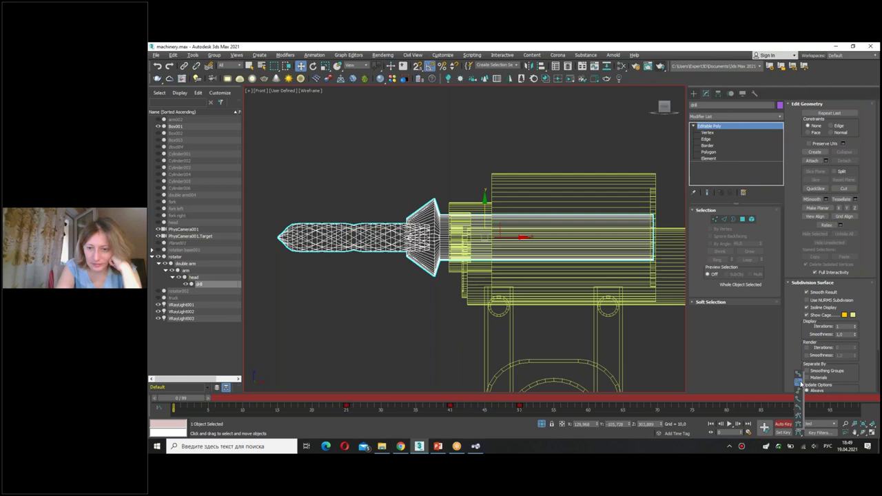
{"action": "left_click", "coordinate": [799, 382]}
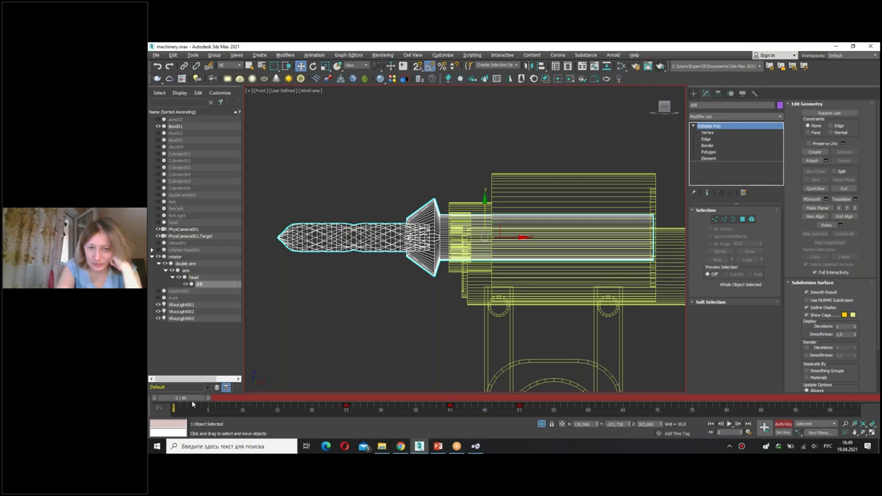
- At frame 10, rotate the drill -165° about its Local axis and scrub to preview
{"action": "left_click_drag", "start_coordinate": [189, 402], "coordinate": [245, 400]}
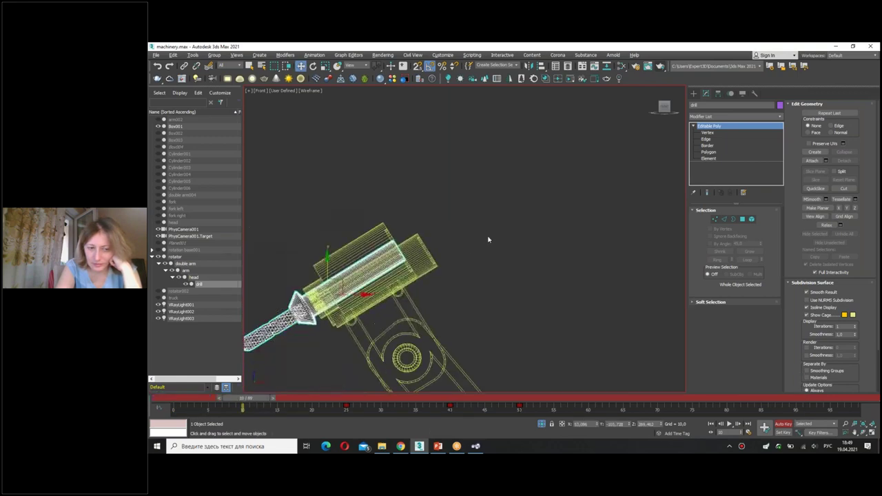
{"action": "scroll", "coordinate": [413, 262], "scroll_direction": "up", "scroll_amount": 3}
{"action": "scroll", "coordinate": [414, 262], "scroll_direction": "up", "scroll_amount": 2}
{"action": "scroll", "coordinate": [428, 234], "scroll_direction": "up", "scroll_amount": 1}
{"action": "scroll", "coordinate": [428, 228], "scroll_direction": "down", "scroll_amount": 2}
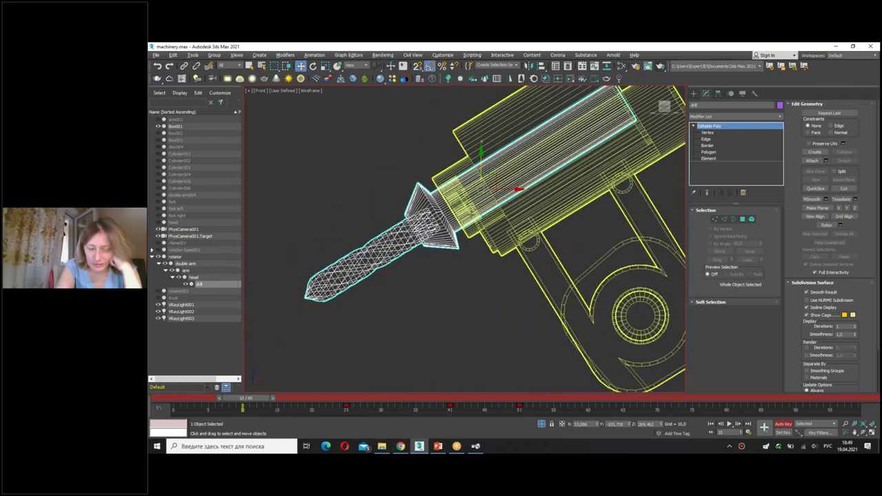
{"action": "left_click", "coordinate": [357, 67]}
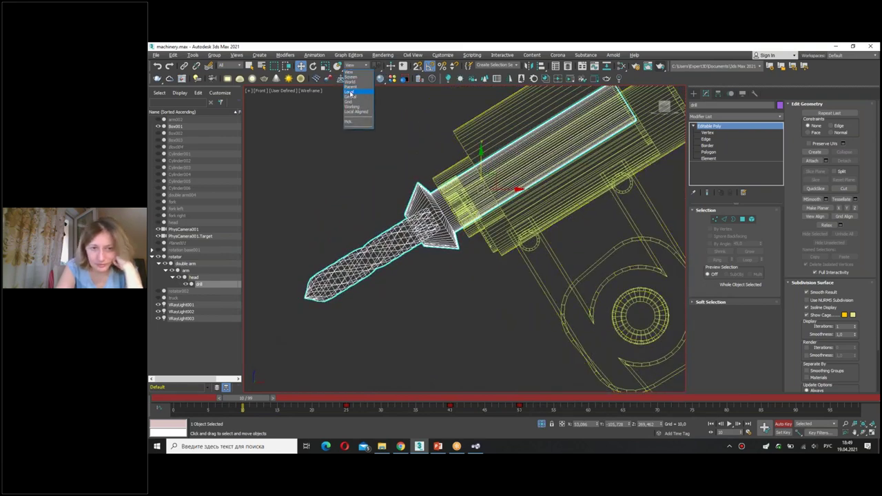
{"action": "left_click", "coordinate": [351, 93]}
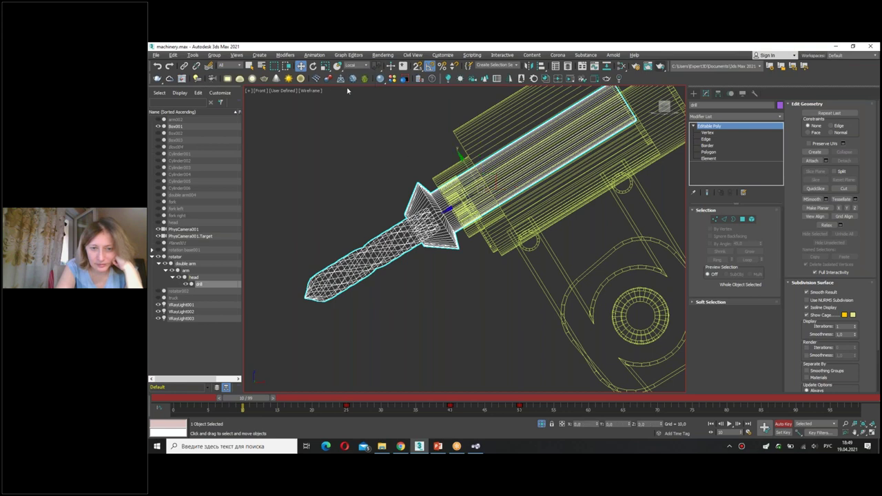
{"action": "left_click", "coordinate": [313, 65]}
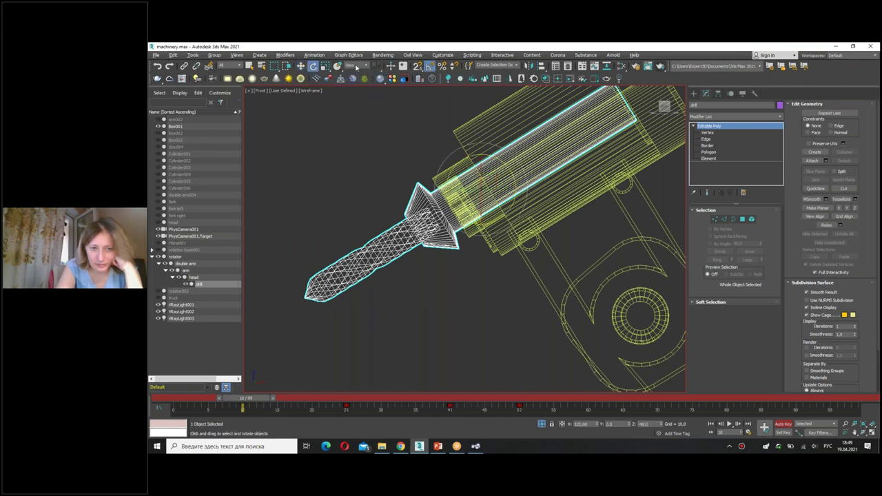
{"action": "left_click", "coordinate": [357, 66]}
{"action": "left_click", "coordinate": [359, 91]}
{"action": "mouse_move", "coordinate": [469, 167]}
{"action": "left_mouse_down"}
{"action": "mouse_move", "coordinate": [648, 100]}
{"action": "mouse_move", "coordinate": [525, 357]}
{"action": "left_mouse_up"}
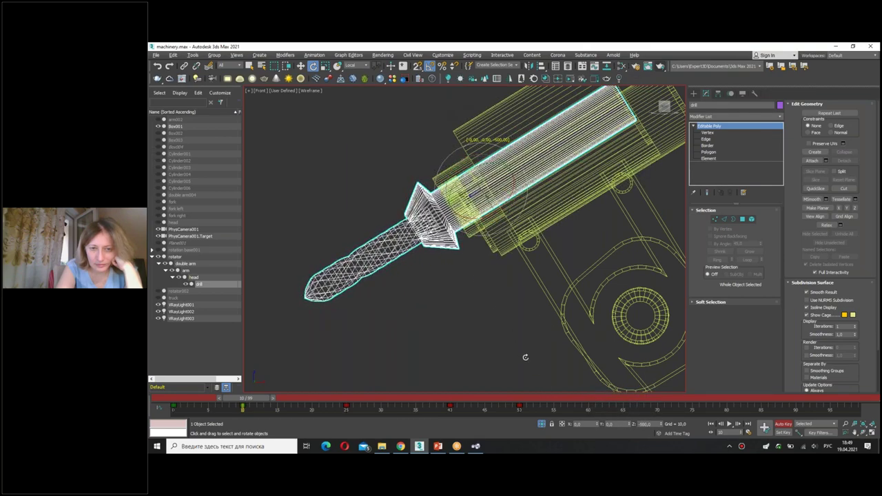
{"action": "mouse_move", "coordinate": [260, 401]}
{"action": "left_mouse_down"}
{"action": "mouse_move", "coordinate": [280, 394]}
{"action": "mouse_move", "coordinate": [261, 399]}
{"action": "left_mouse_up"}
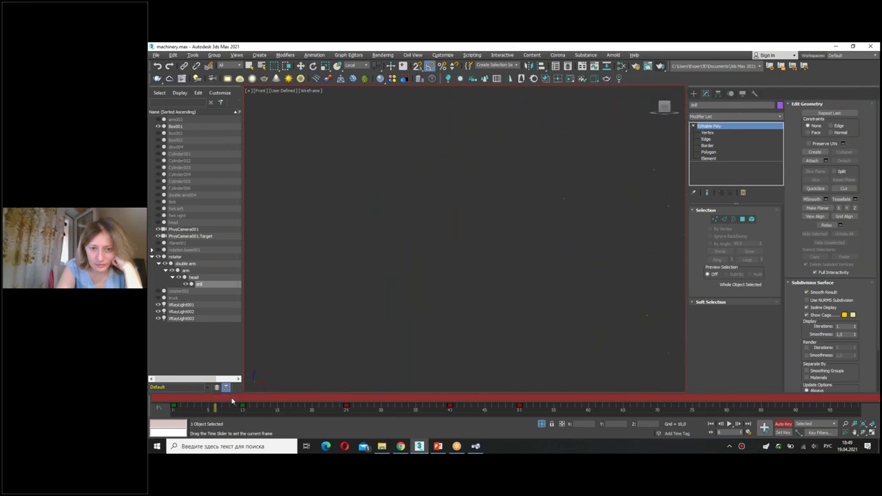
{"action": "key", "text": "e"}
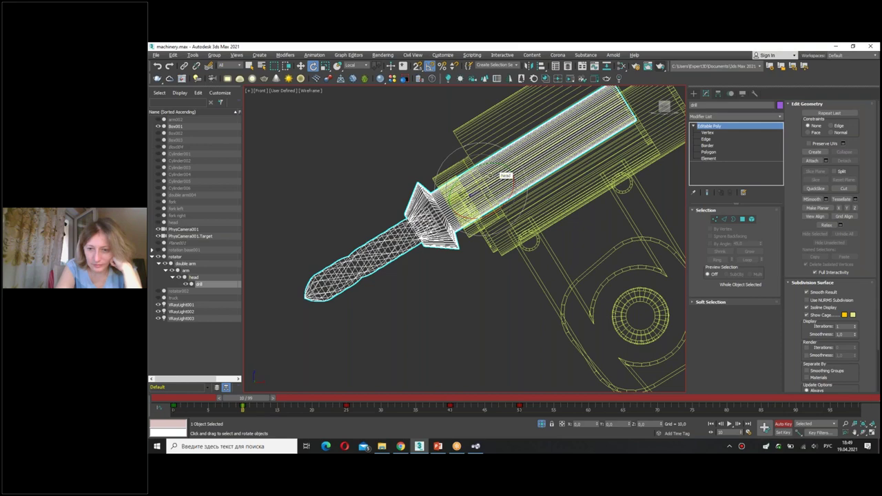
- In the Curve Editor, display the drill's Y Rotation curve and apply an out-of-range type
{"action": "left_click", "coordinate": [594, 67]}
{"action": "left_click_drag", "start_coordinate": [606, 61], "coordinate": [593, 69]}
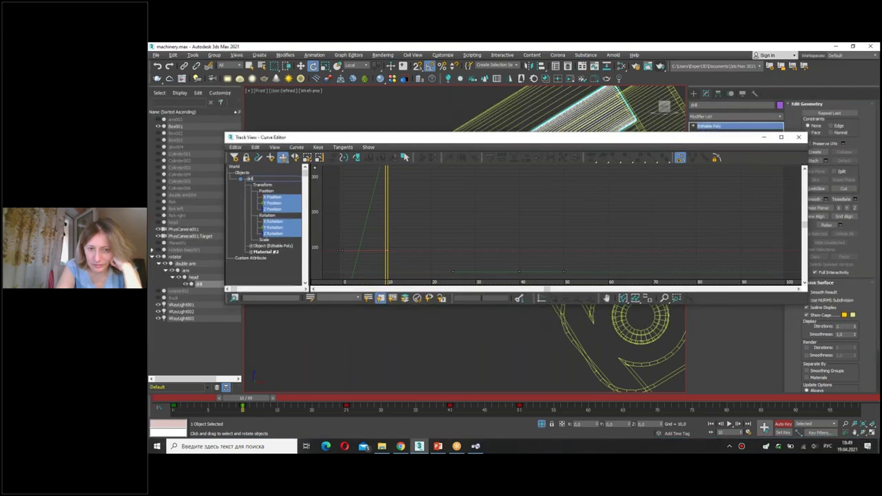
{"action": "left_click", "coordinate": [273, 204]}
{"action": "left_click", "coordinate": [271, 227]}
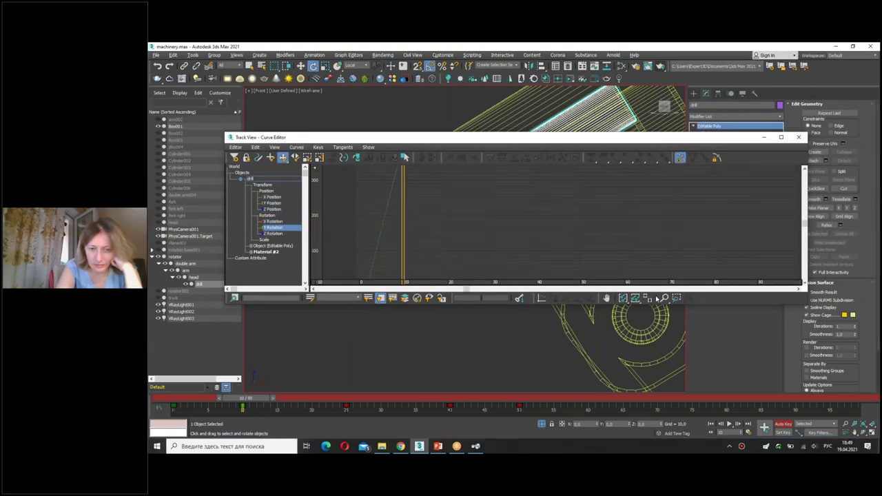
{"action": "left_click", "coordinate": [635, 299]}
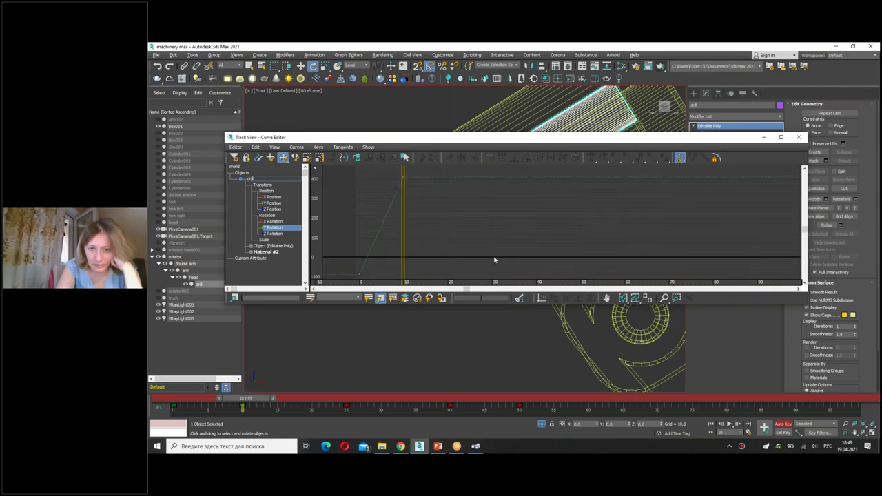
{"action": "mouse_move", "coordinate": [397, 279]}
{"action": "left_mouse_down"}
{"action": "mouse_move", "coordinate": [325, 230]}
{"action": "mouse_move", "coordinate": [444, 245]}
{"action": "mouse_move", "coordinate": [362, 273]}
{"action": "left_mouse_up"}
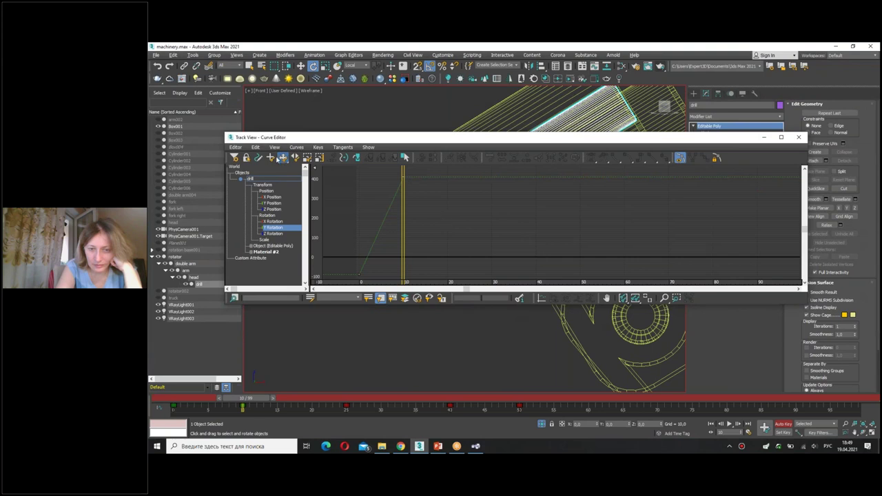
{"action": "left_click", "coordinate": [255, 147]}
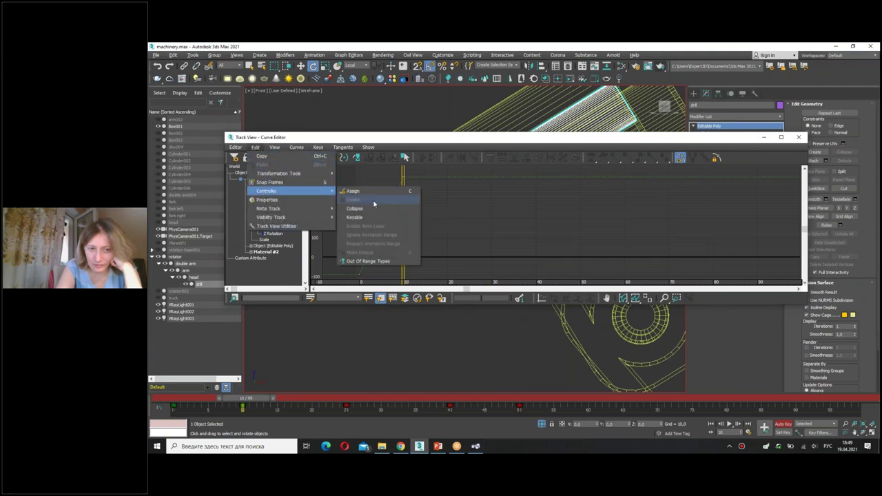
{"action": "left_click", "coordinate": [368, 261]}
{"action": "left_click_drag", "start_coordinate": [312, 146], "coordinate": [308, 112]}
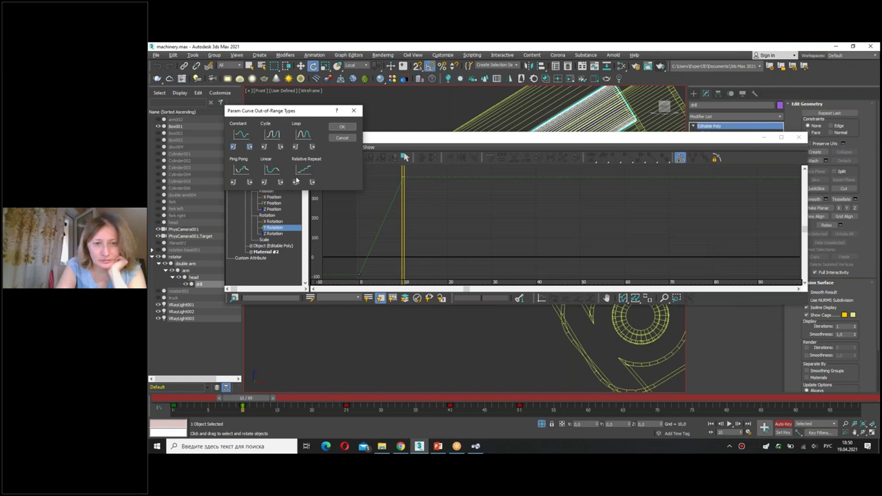
{"action": "left_click", "coordinate": [342, 129]}
- Drag the Y Rotation key at frame 10 down to about 282, then close the editor
{"action": "middle_click_drag", "start_coordinate": [393, 203], "coordinate": [417, 270]}
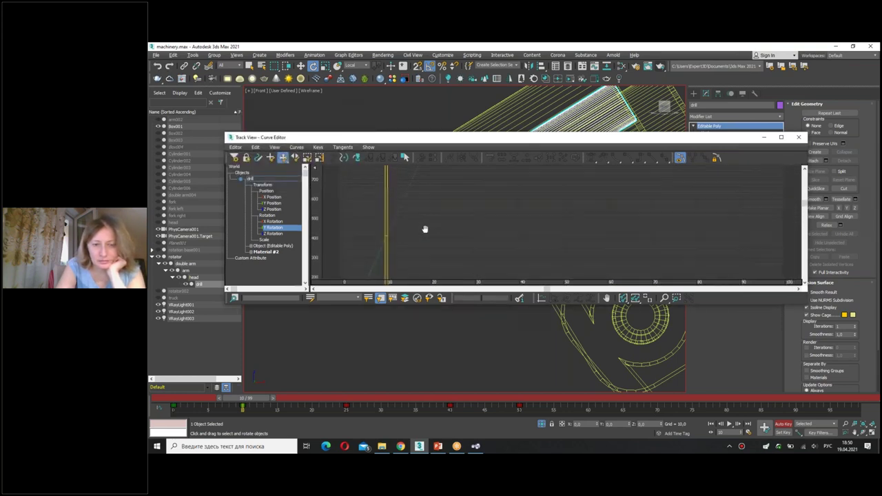
{"action": "left_click_drag", "start_coordinate": [394, 247], "coordinate": [379, 273]}
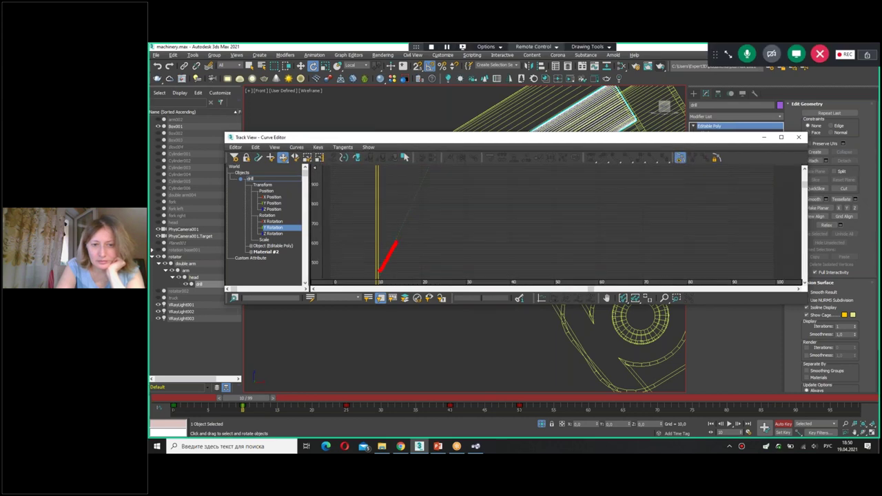
{"action": "mouse_move", "coordinate": [393, 216]}
{"action": "middle_mouse_down"}
{"action": "mouse_move", "coordinate": [424, 217]}
{"action": "mouse_move", "coordinate": [425, 197]}
{"action": "middle_mouse_up"}
{"action": "left_click", "coordinate": [421, 242]}
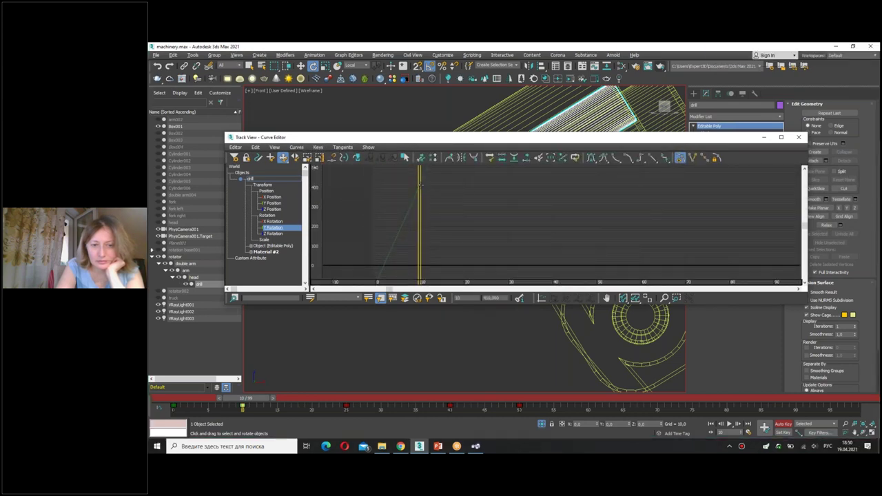
{"action": "left_click_drag", "start_coordinate": [418, 185], "coordinate": [419, 226]}
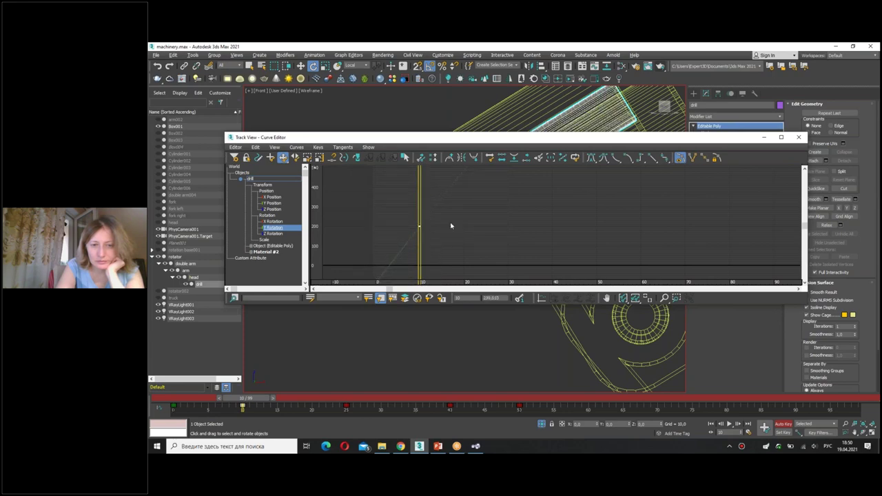
{"action": "left_click", "coordinate": [797, 137]}
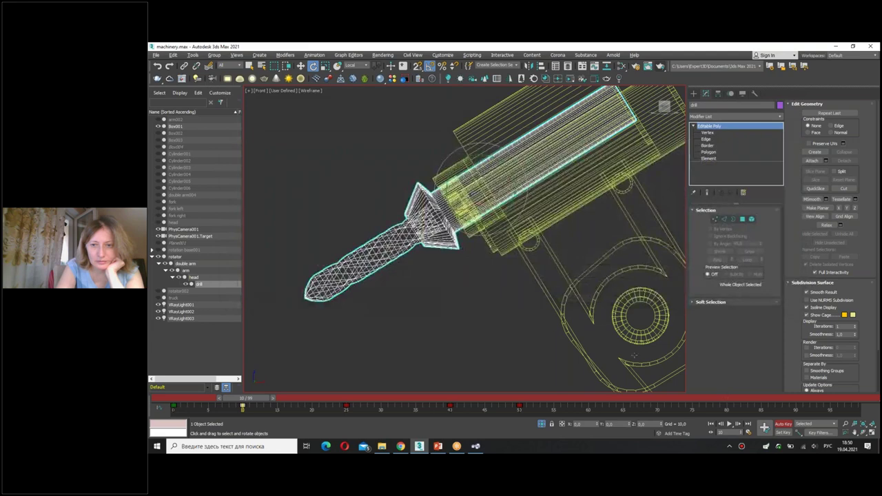
- Maximize the Perspective view and play the drill arm animation, then stop it
{"action": "key", "text": "alt+w"}
{"action": "left_click", "coordinate": [572, 324]}
{"action": "key", "text": "alt+w"}
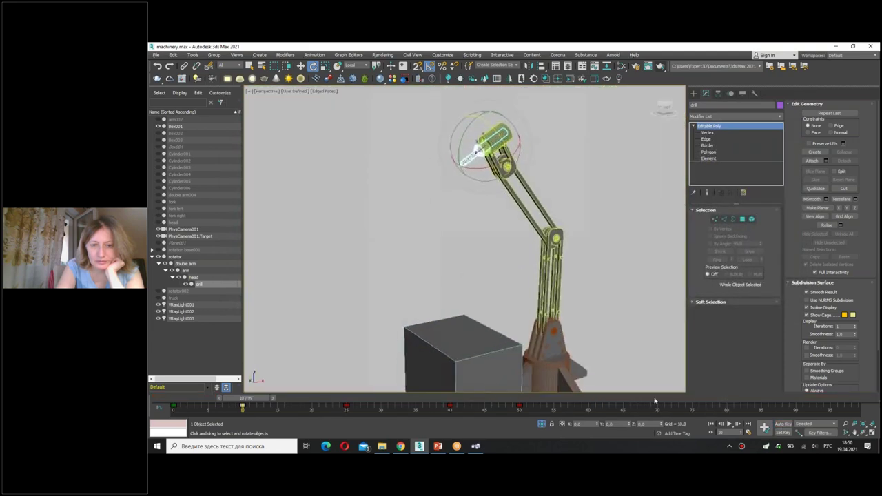
{"action": "left_click", "coordinate": [739, 425]}
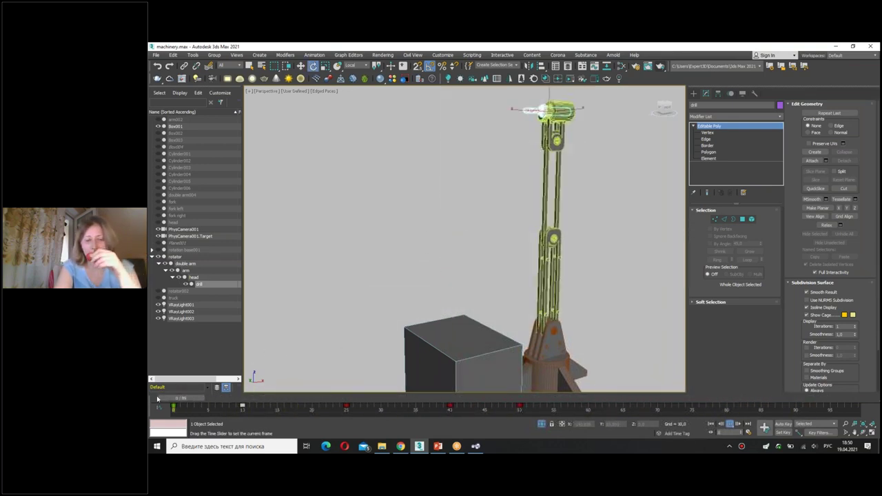
{"action": "key", "text": "Home"}
{"action": "key", "text": "e"}
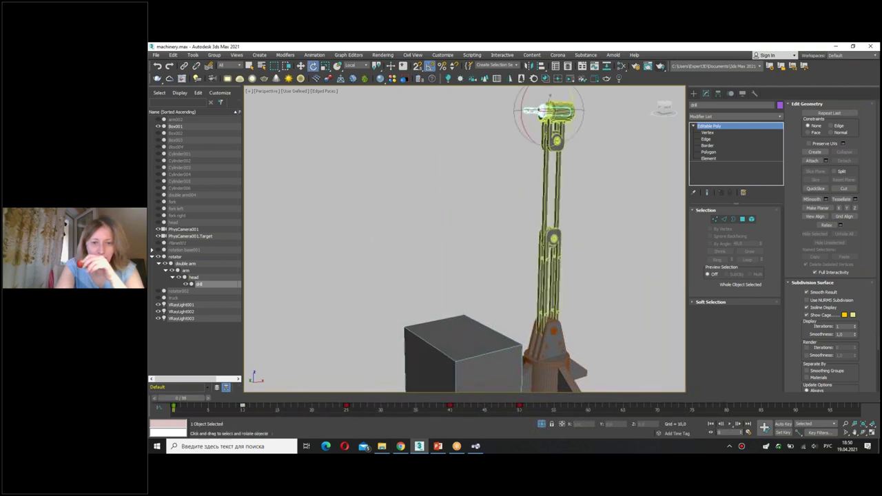
{"action": "key", "text": "w"}
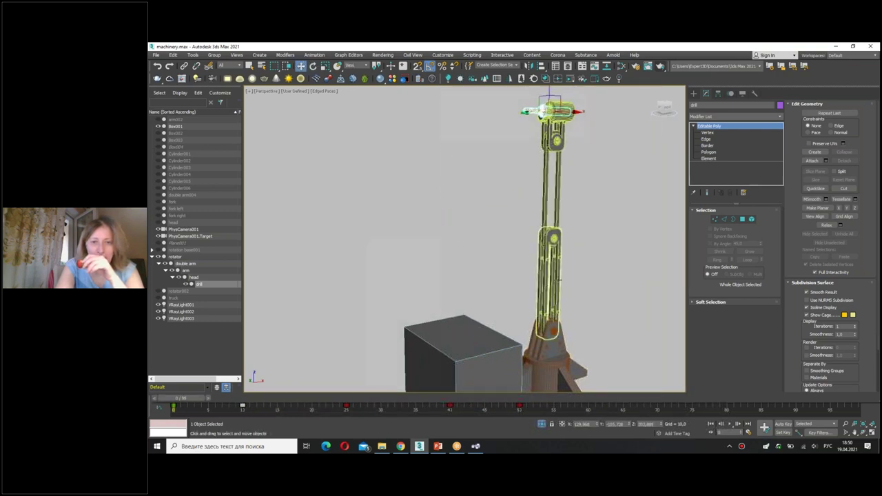
- Exit Isolate Selection to show all machines and select the middle robot's hierarchy
{"action": "scroll", "coordinate": [467, 298], "scroll_direction": "down", "scroll_amount": 3}
{"action": "scroll", "coordinate": [467, 299], "scroll_direction": "down", "scroll_amount": 1}
{"action": "key", "text": "alt+q"}
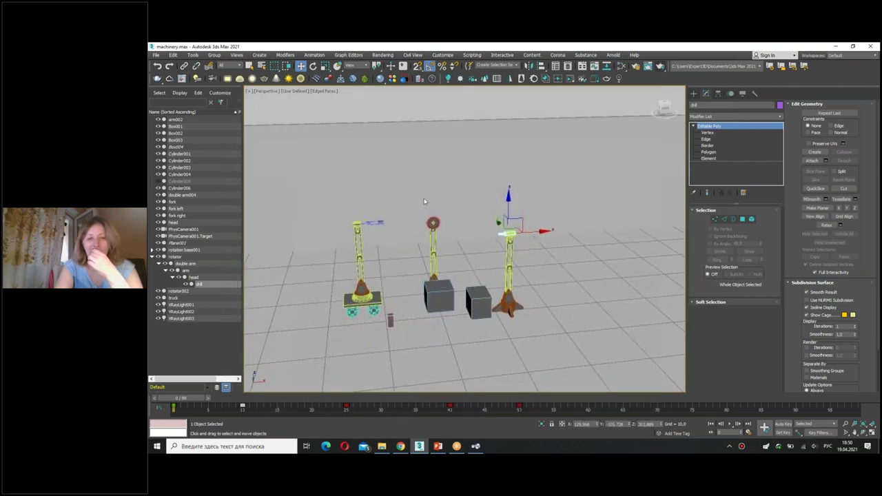
{"action": "double_click", "coordinate": [447, 317]}
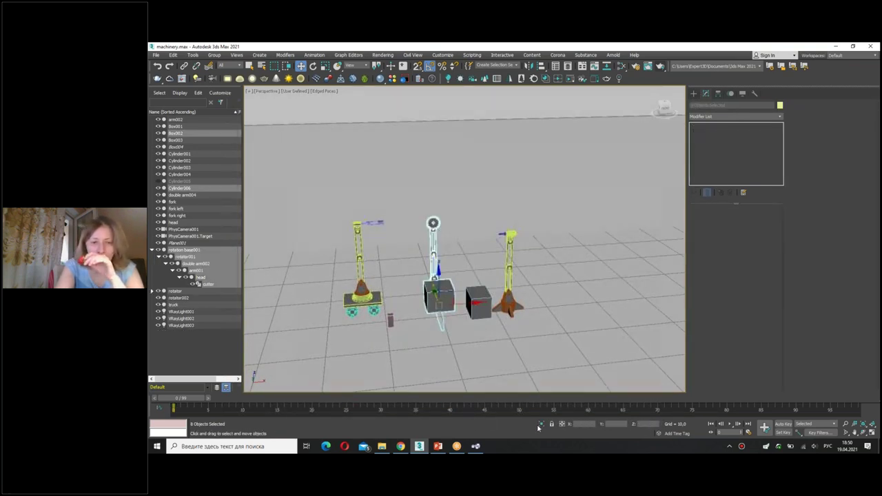
- Isolate the middle saw robot, select its cutter, enable Auto Key and go to frame 10
{"action": "left_click", "coordinate": [539, 428]}
{"action": "middle_click_drag", "start_coordinate": [521, 310], "coordinate": [522, 281], "text": "alt"}
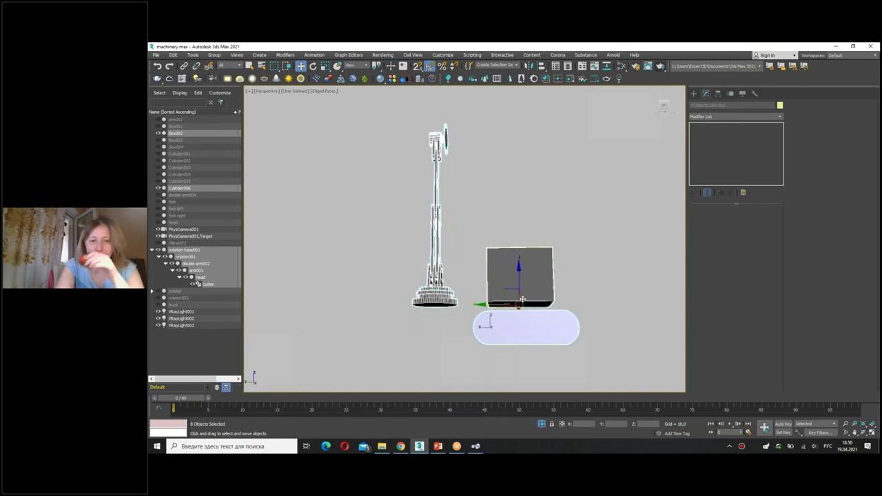
{"action": "mouse_move", "coordinate": [572, 314]}
{"action": "left_mouse_down"}
{"action": "mouse_move", "coordinate": [474, 318]}
{"action": "mouse_move", "coordinate": [502, 350]}
{"action": "mouse_move", "coordinate": [585, 325]}
{"action": "left_mouse_up"}
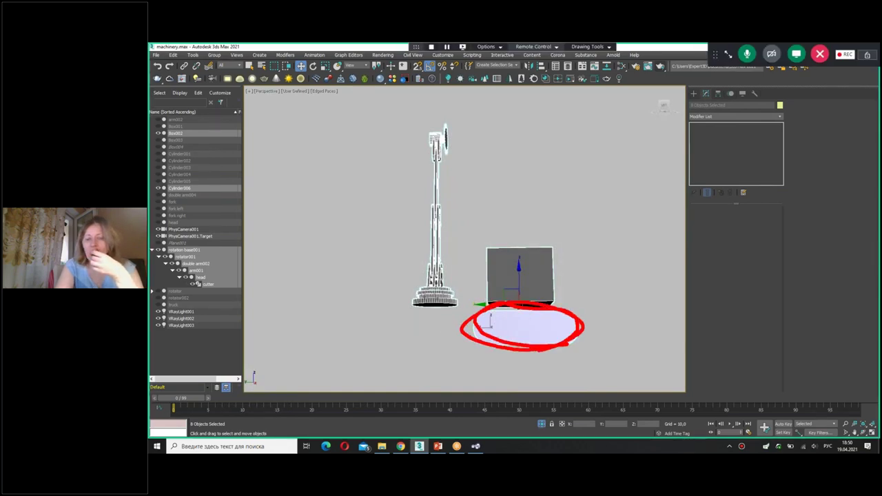
{"action": "middle_click_drag", "start_coordinate": [492, 187], "coordinate": [506, 160], "text": "alt"}
{"action": "scroll", "coordinate": [469, 223], "scroll_direction": "up", "scroll_amount": 3}
{"action": "mouse_move", "coordinate": [469, 223]}
{"action": "middle_mouse_down", "text": "alt"}
{"action": "mouse_move", "coordinate": [475, 309]}
{"action": "mouse_move", "coordinate": [452, 319]}
{"action": "middle_mouse_up", "text": "alt"}
{"action": "left_click", "coordinate": [464, 228]}
{"action": "left_click", "coordinate": [784, 424]}
{"action": "left_click_drag", "start_coordinate": [197, 400], "coordinate": [261, 400]}
{"action": "key", "text": "e"}
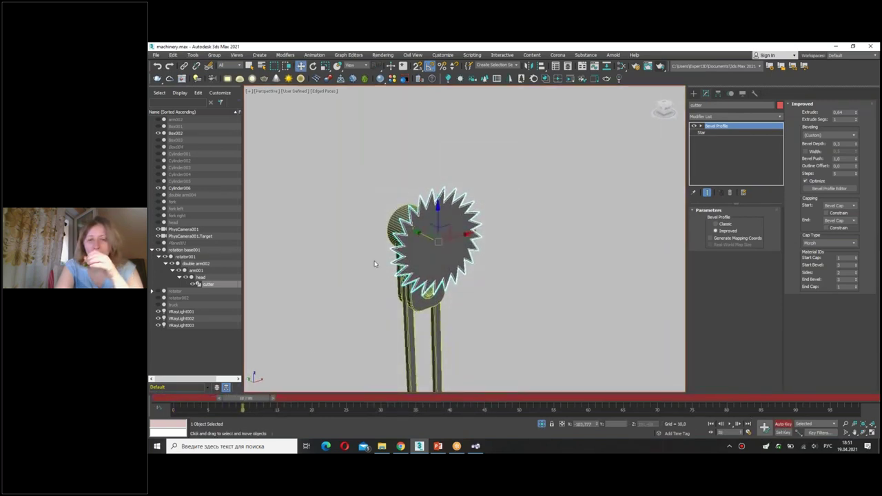
- Turn off Auto Key, choose Select and Link, and zoom the Left view onto the cutter
{"action": "left_click", "coordinate": [784, 424]}
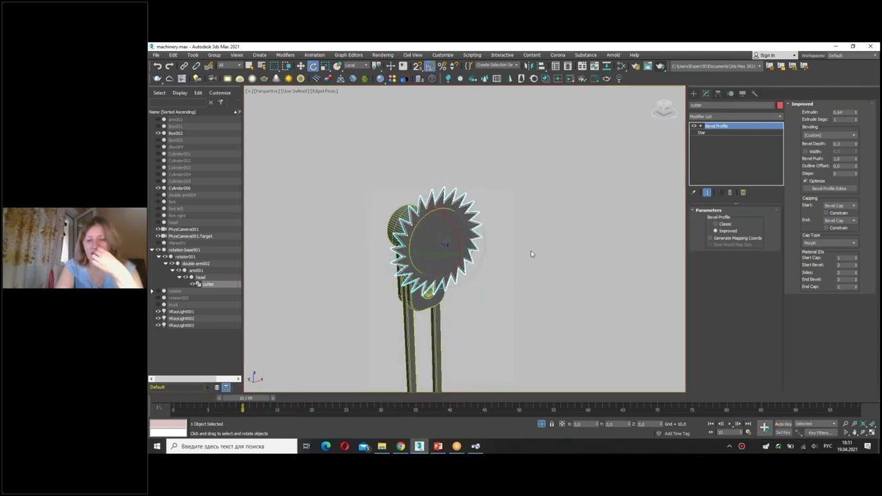
{"action": "left_click", "coordinate": [184, 66]}
{"action": "key", "text": "alt+w"}
{"action": "key", "text": "z"}
{"action": "scroll", "coordinate": [546, 160], "scroll_direction": "down", "scroll_amount": 3}
{"action": "key", "text": "z"}
{"action": "key", "text": "alt+w"}
{"action": "scroll", "coordinate": [396, 303], "scroll_direction": "down", "scroll_amount": 3}
{"action": "key", "text": "z"}
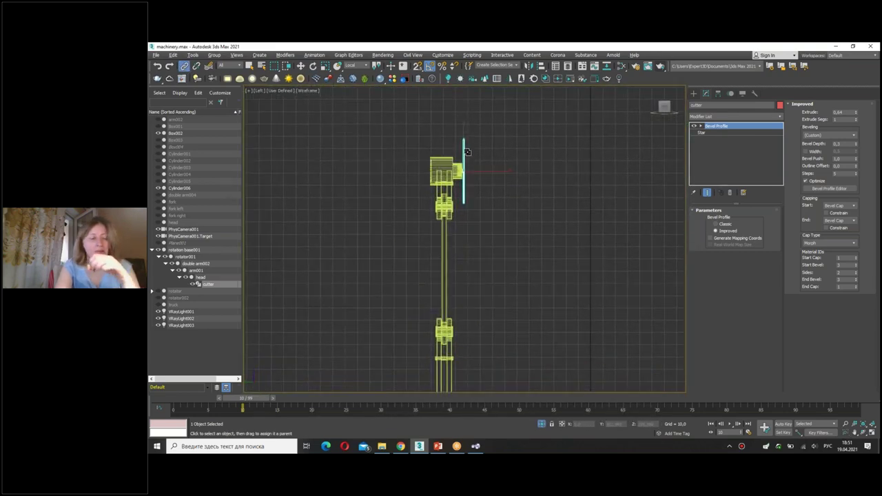
{"action": "left_click", "coordinate": [518, 185]}
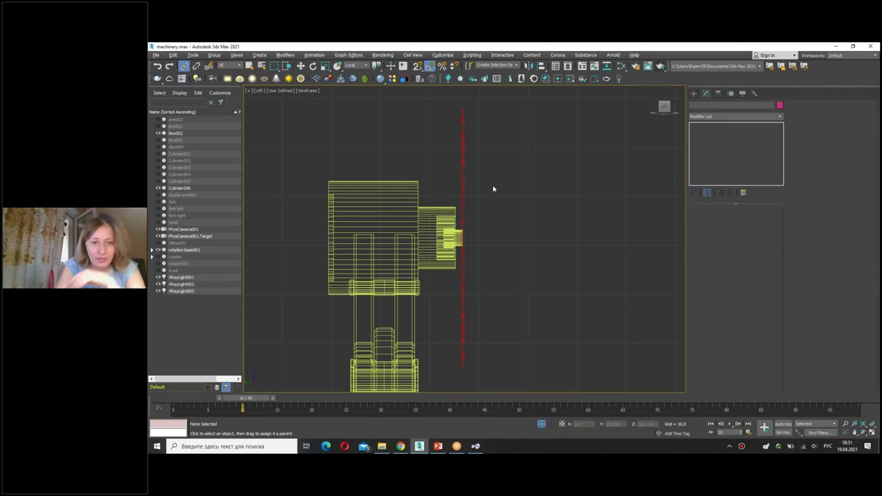
{"action": "scroll", "coordinate": [486, 183], "scroll_direction": "down", "scroll_amount": 2}
- Link the saw cutter to the head, then check the chain through arm001, double arm002 and rotator001
{"action": "left_click", "coordinate": [471, 182]}
{"action": "left_click_drag", "start_coordinate": [445, 177], "coordinate": [426, 199]}
{"action": "left_click", "coordinate": [425, 199]}
{"action": "scroll", "coordinate": [431, 234], "scroll_direction": "down", "scroll_amount": 2}
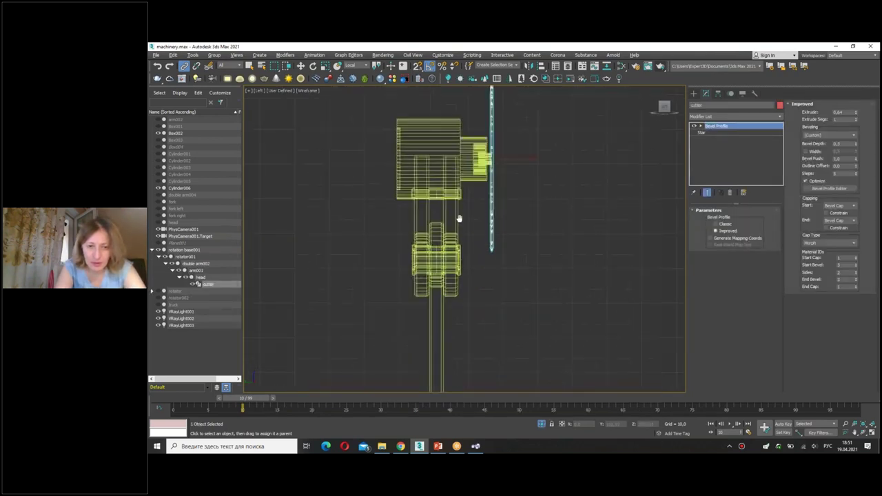
{"action": "scroll", "coordinate": [433, 254], "scroll_direction": "down", "scroll_amount": 2}
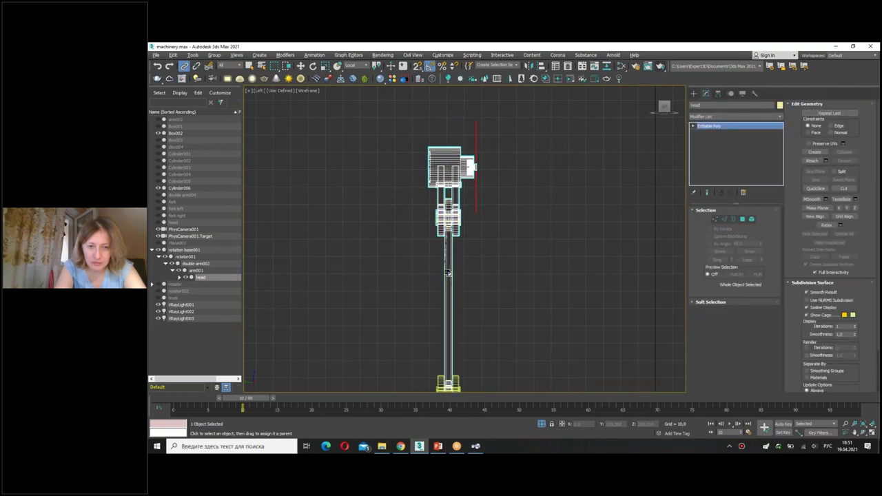
{"action": "middle_click_drag", "start_coordinate": [492, 337], "coordinate": [509, 207]}
{"action": "left_click", "coordinate": [482, 298]}
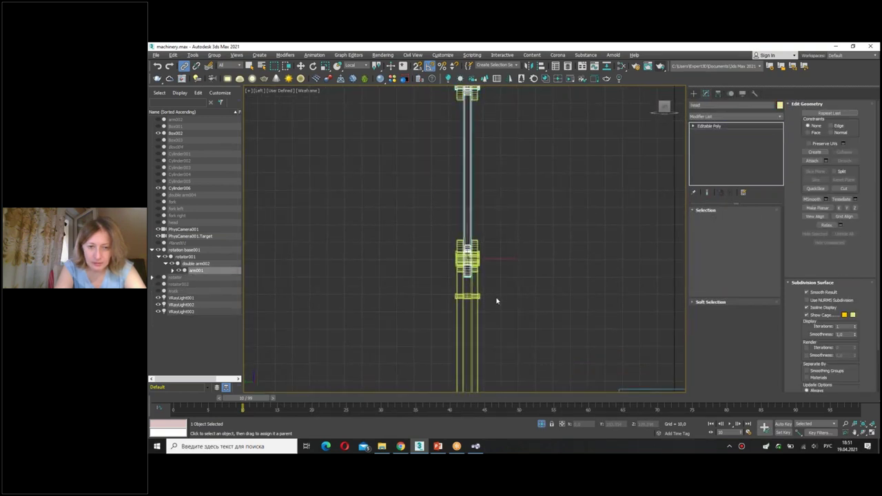
{"action": "scroll", "coordinate": [502, 213], "scroll_direction": "down", "scroll_amount": 2}
{"action": "scroll", "coordinate": [503, 213], "scroll_direction": "down", "scroll_amount": 1}
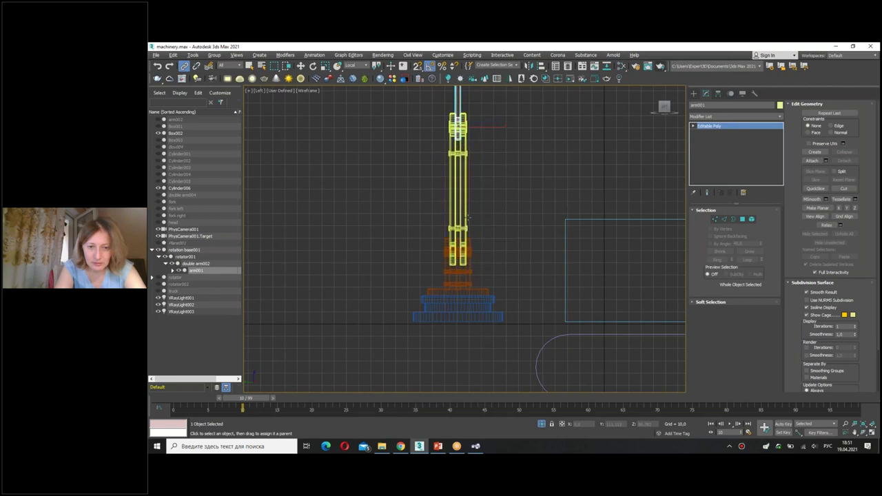
{"action": "left_click", "coordinate": [463, 261]}
{"action": "left_click", "coordinate": [471, 279]}
{"action": "scroll", "coordinate": [482, 310], "scroll_direction": "up", "scroll_amount": 2}
{"action": "scroll", "coordinate": [489, 324], "scroll_direction": "up", "scroll_amount": 2}
{"action": "scroll", "coordinate": [495, 334], "scroll_direction": "up", "scroll_amount": 2}
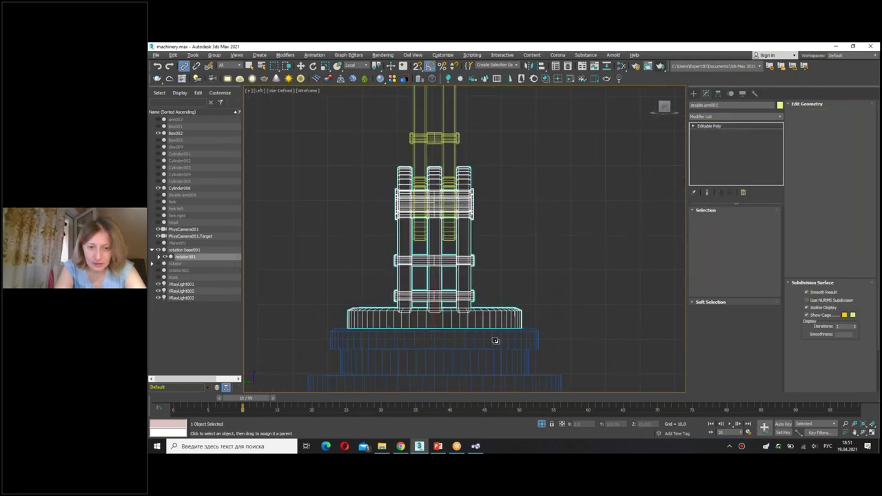
{"action": "key", "text": "alt+w"}
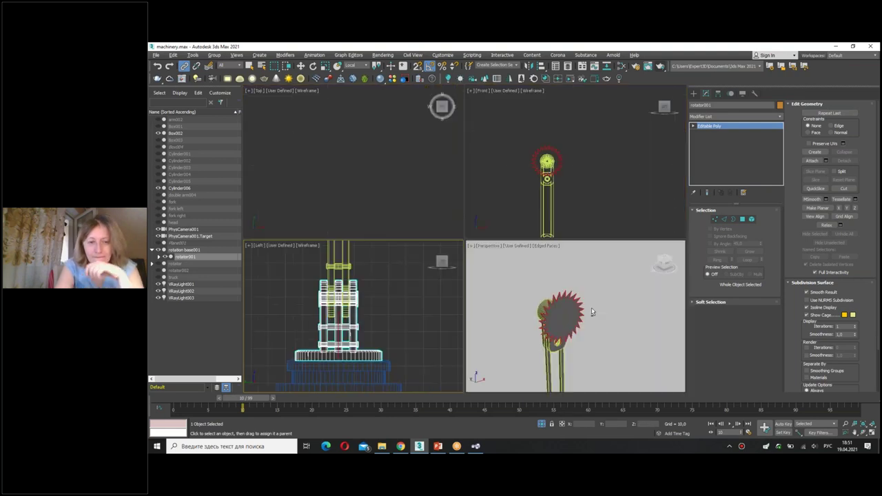
- In the maximized Perspective view, rotate rotator001 about its Z axis to confirm the saw head follows
{"action": "key", "text": "alt+w"}
{"action": "middle_click_drag", "start_coordinate": [551, 285], "coordinate": [531, 276], "text": "alt"}
{"action": "scroll", "coordinate": [532, 276], "scroll_direction": "up", "scroll_amount": 3}
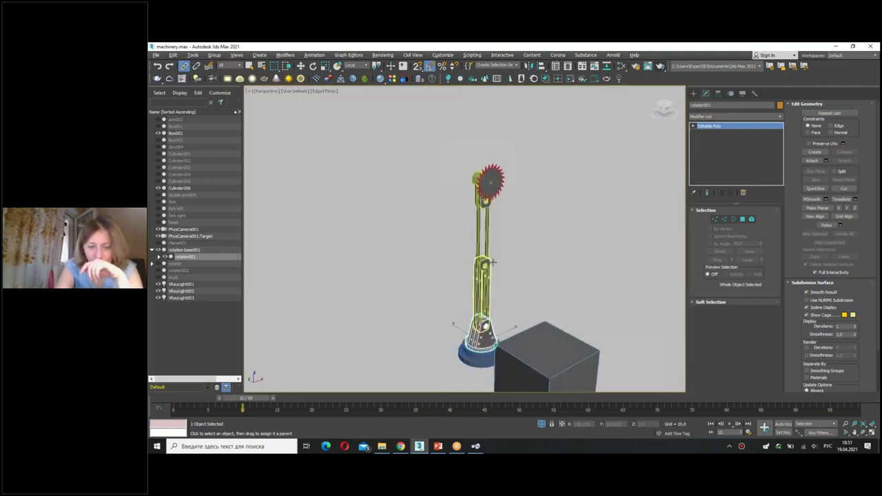
{"action": "key", "text": "w"}
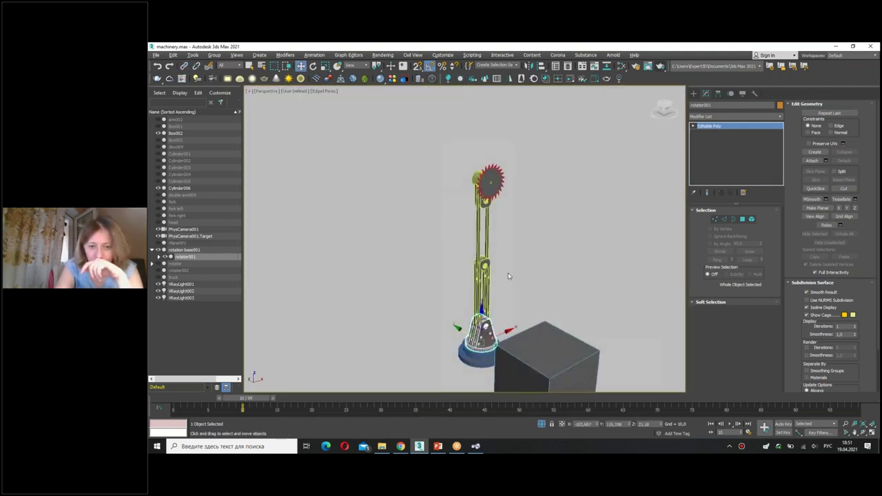
{"action": "middle_click_drag", "start_coordinate": [508, 276], "coordinate": [523, 271], "text": "alt"}
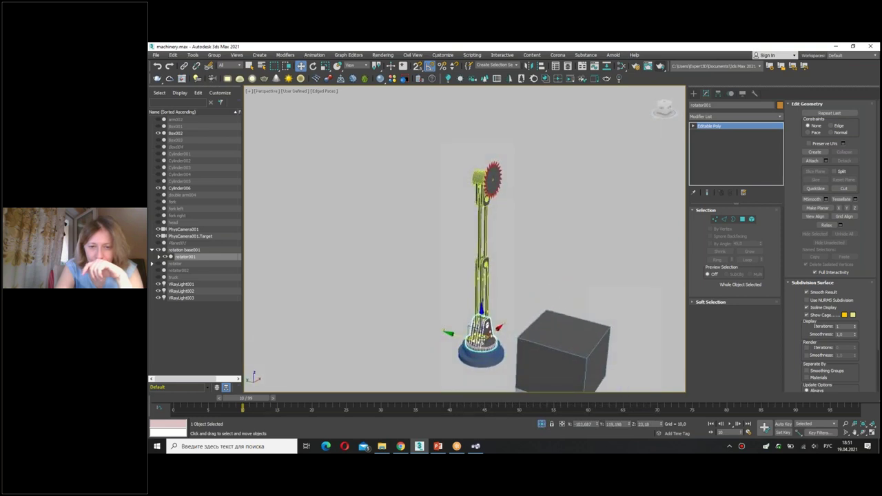
{"action": "scroll", "coordinate": [503, 342], "scroll_direction": "up", "scroll_amount": 3}
{"action": "key", "text": "e"}
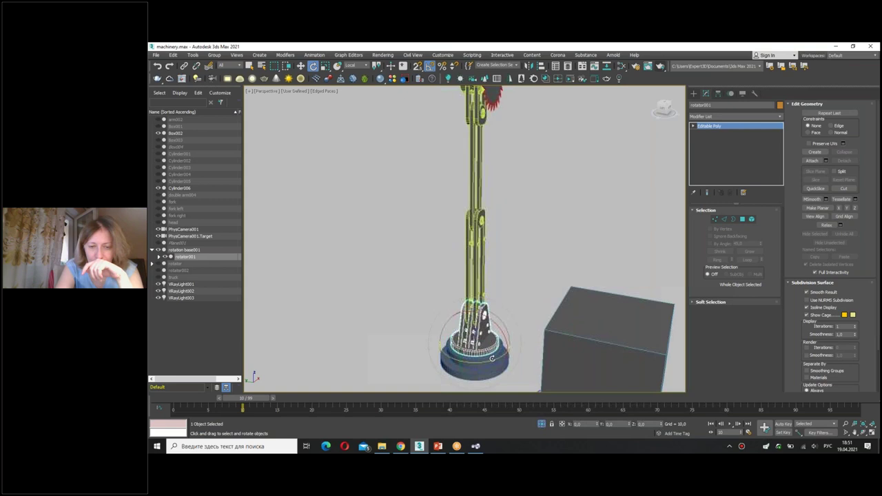
{"action": "mouse_move", "coordinate": [447, 361]}
{"action": "left_mouse_down"}
{"action": "mouse_move", "coordinate": [408, 352]}
{"action": "mouse_move", "coordinate": [416, 335]}
{"action": "mouse_move", "coordinate": [472, 324]}
{"action": "left_mouse_up"}
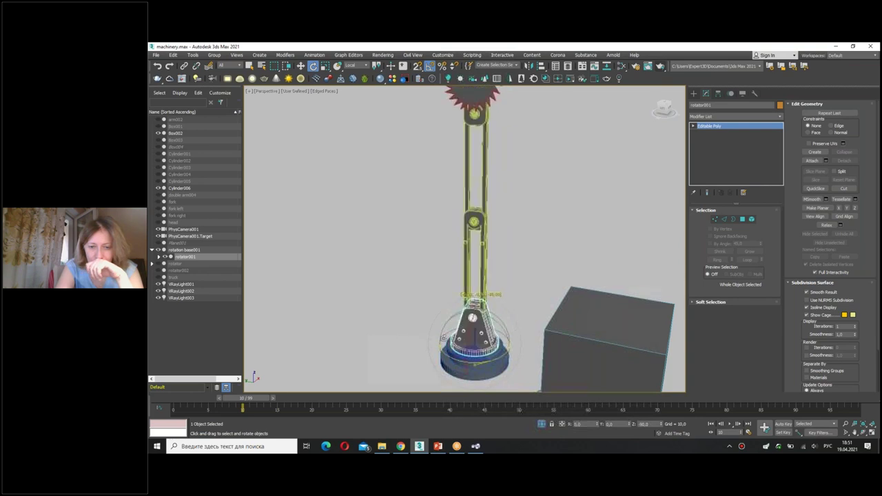
{"action": "scroll", "coordinate": [481, 283], "scroll_direction": "up", "scroll_amount": 3}
{"action": "scroll", "coordinate": [435, 179], "scroll_direction": "up", "scroll_amount": 3}
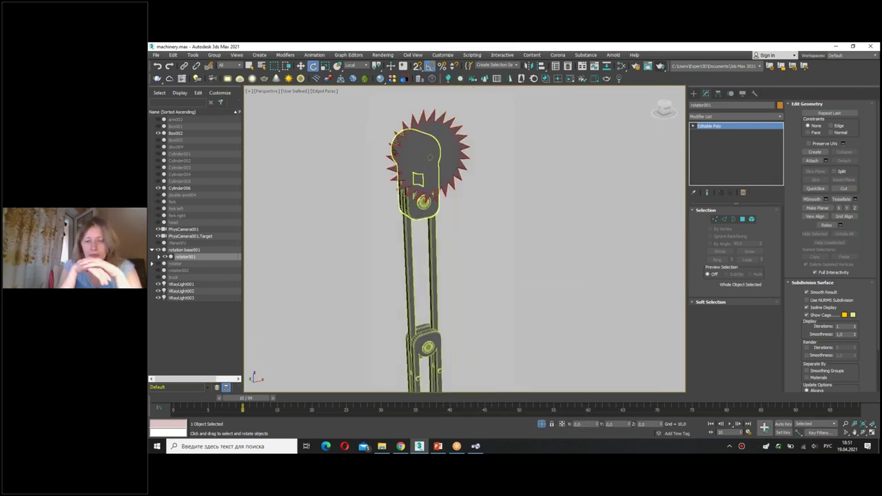
{"action": "left_click", "coordinate": [439, 126]}
{"action": "left_click", "coordinate": [438, 126]}
- With Auto Key on, rotate the saw blade about its axle at frame 10, then open its curves
{"action": "key", "text": "z"}
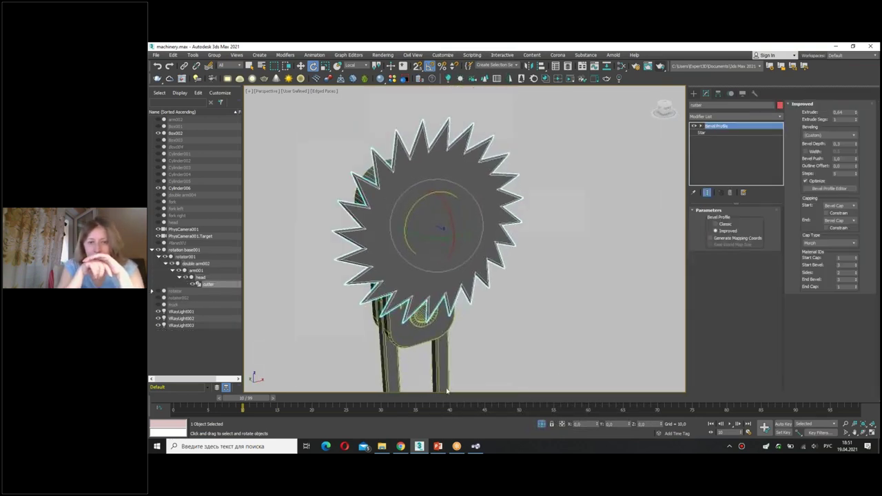
{"action": "left_click", "coordinate": [783, 425]}
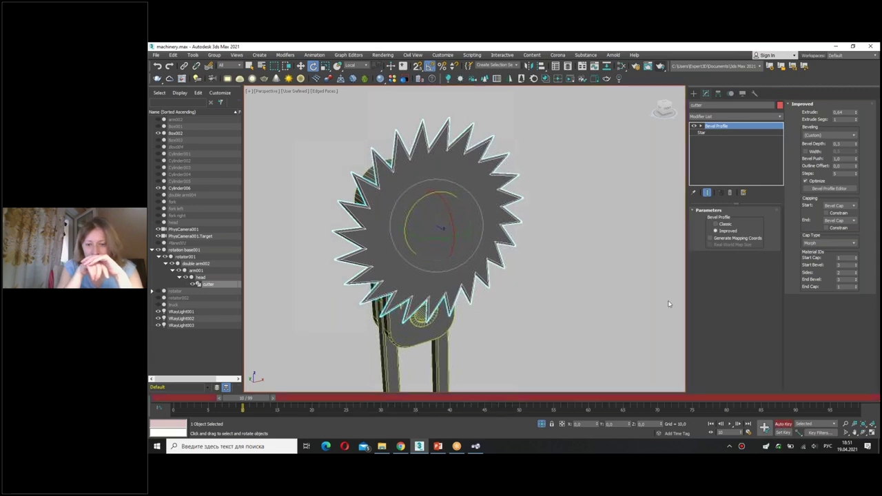
{"action": "left_click_drag", "start_coordinate": [422, 200], "coordinate": [521, 159]}
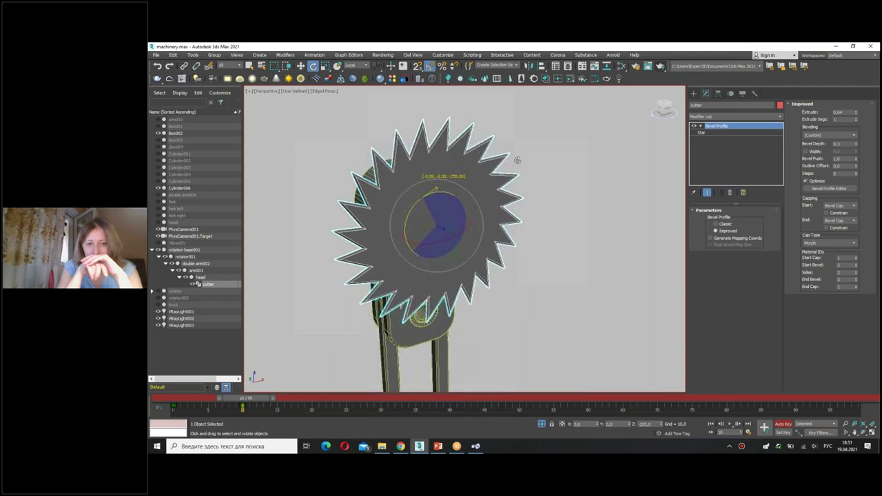
{"action": "left_click_drag", "start_coordinate": [521, 159], "coordinate": [519, 160]}
{"action": "left_click", "coordinate": [782, 424]}
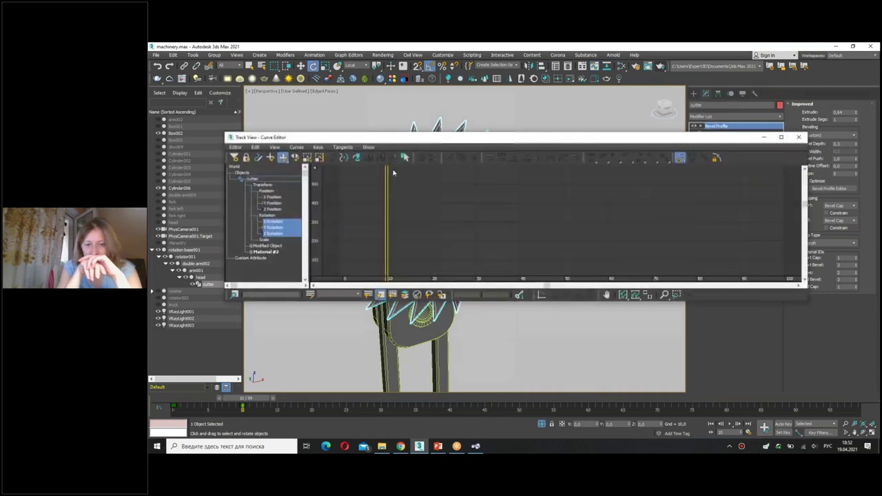
{"action": "left_click", "coordinate": [278, 230]}
- Select the cutter's Z Rotation track and fit its curve in the graph
{"action": "left_click", "coordinate": [278, 234]}
{"action": "left_click", "coordinate": [279, 222]}
{"action": "left_click", "coordinate": [277, 209]}
{"action": "left_click", "coordinate": [275, 203]}
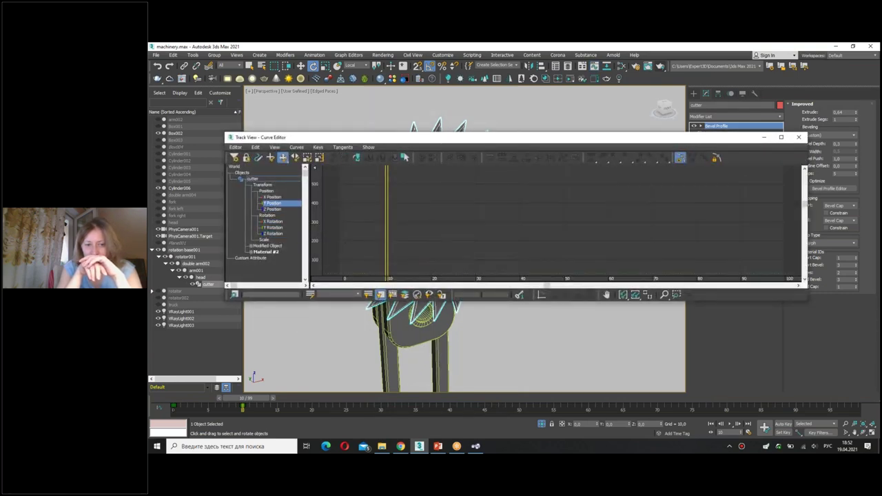
{"action": "left_click", "coordinate": [276, 227]}
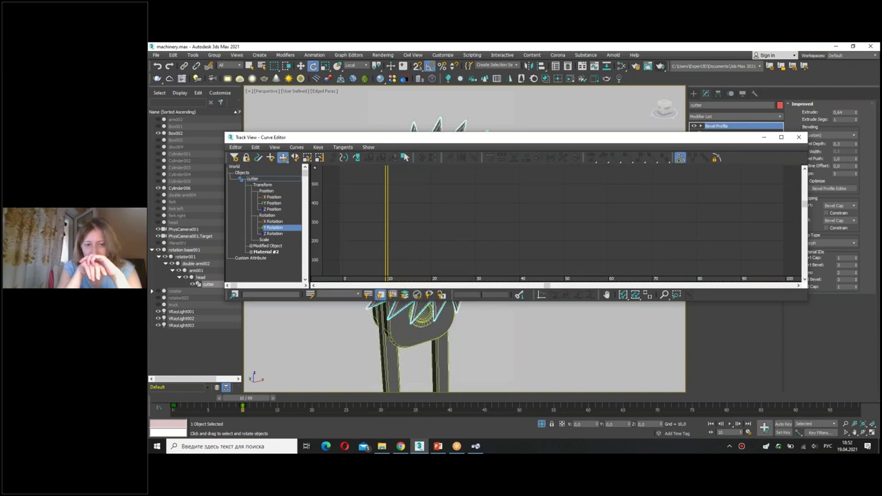
{"action": "left_click", "coordinate": [635, 296]}
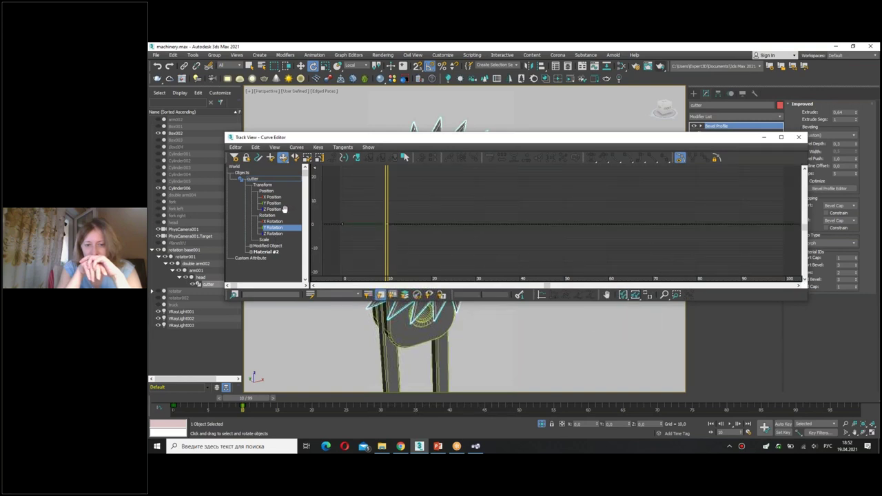
{"action": "left_click", "coordinate": [273, 234]}
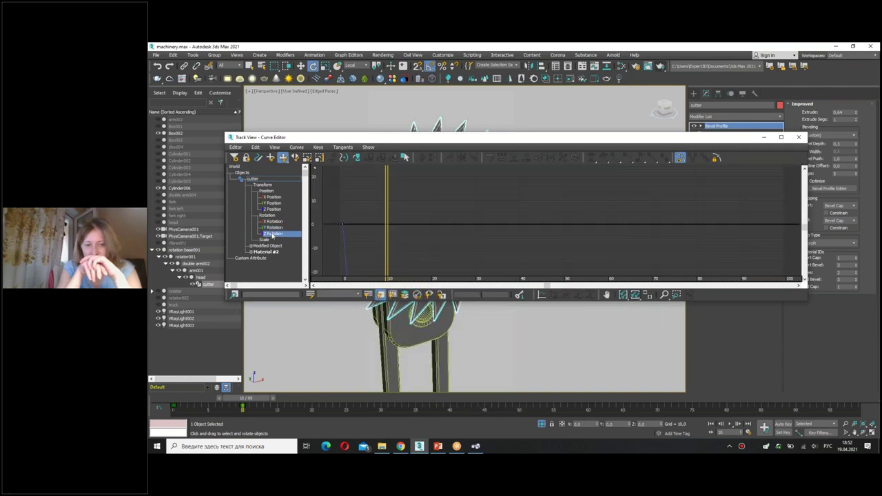
{"action": "left_click", "coordinate": [635, 295]}
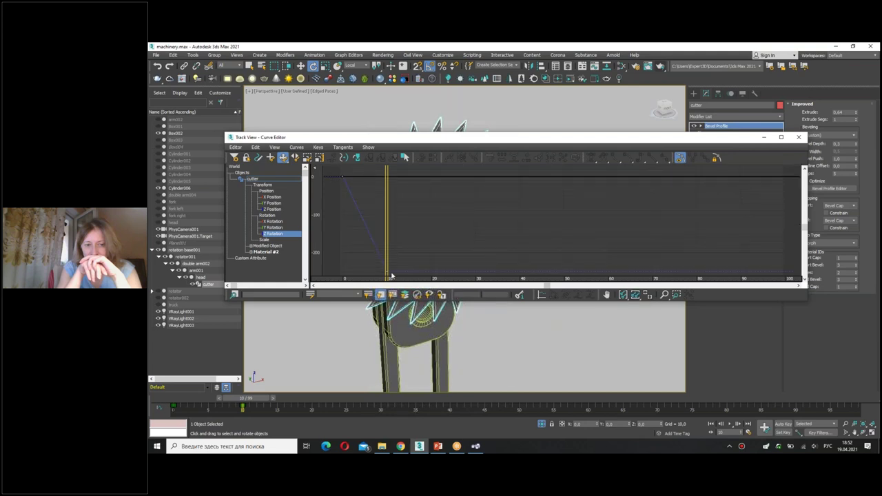
- Apply a repeating out-of-range type to the Z Rotation curve so the blade spins continuously
{"action": "left_click", "coordinate": [358, 158]}
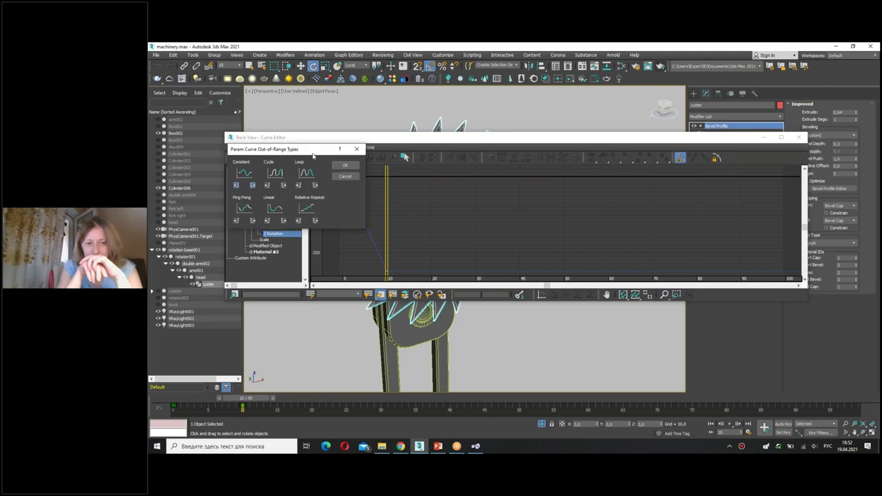
{"action": "left_click_drag", "start_coordinate": [313, 154], "coordinate": [299, 118]}
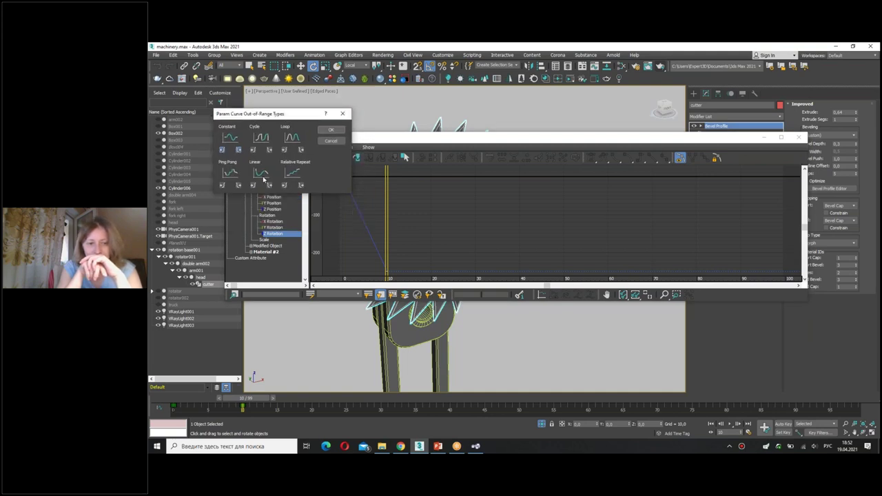
{"action": "left_click", "coordinate": [328, 134]}
{"action": "middle_click_drag", "start_coordinate": [422, 246], "coordinate": [422, 230]}
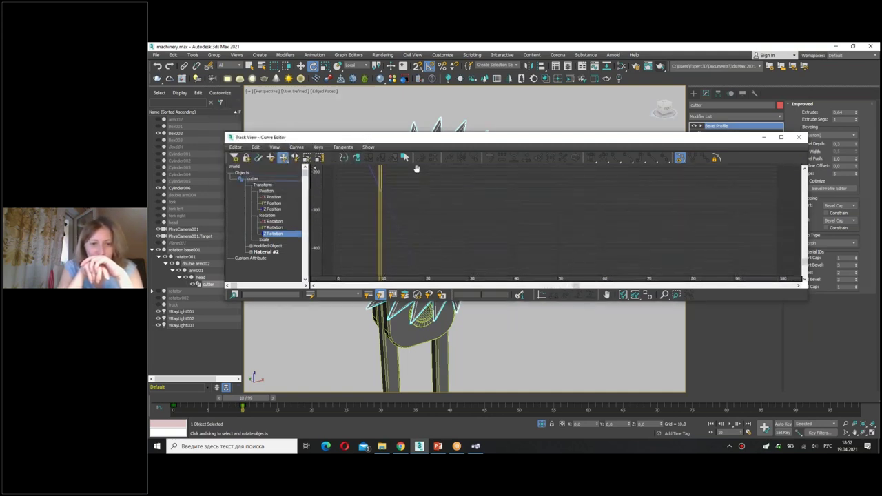
- Play back the animation to check the blade spin and render a perspective test image
{"action": "left_click", "coordinate": [799, 136]}
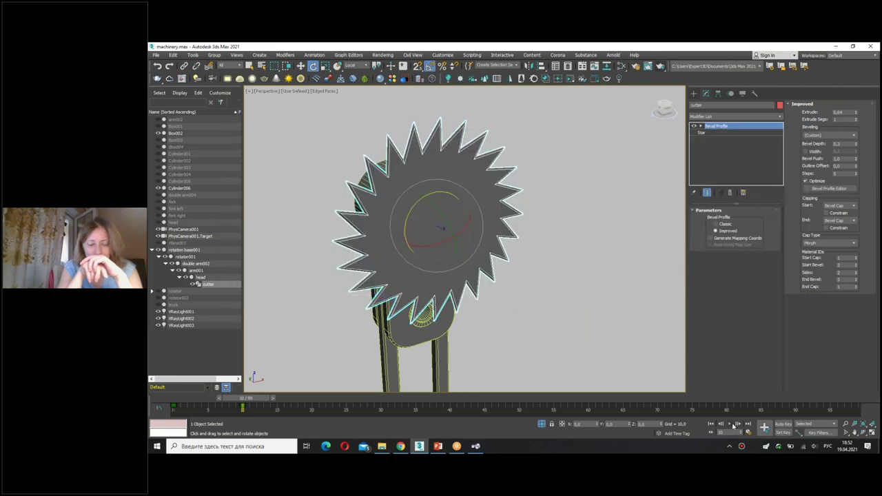
{"action": "left_click", "coordinate": [735, 425]}
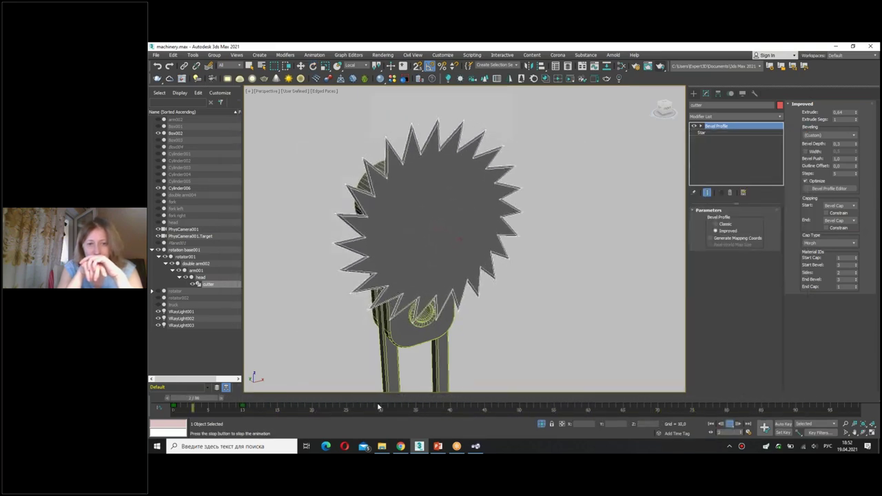
{"action": "key", "text": "e"}
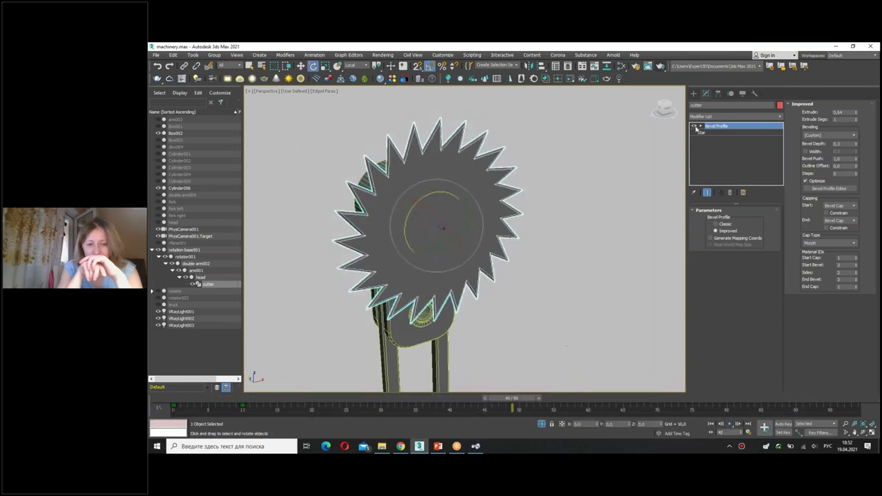
{"action": "left_click", "coordinate": [662, 66]}
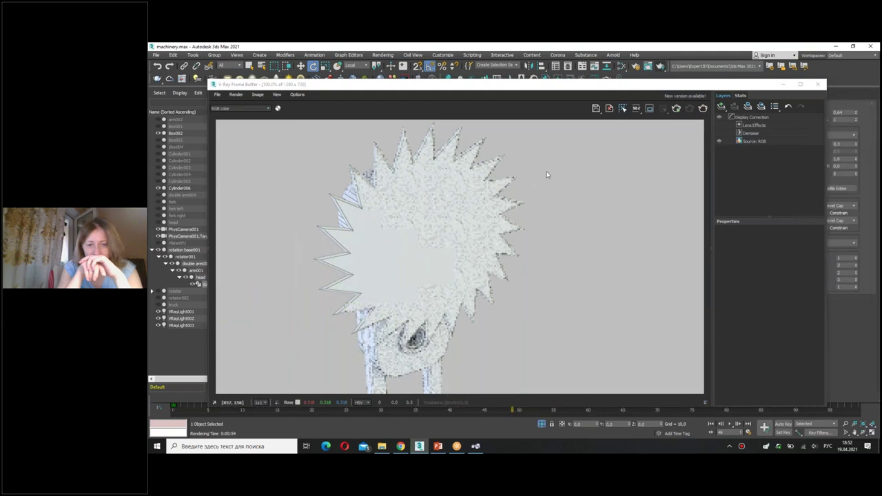
- Render the whole machine through the PhysCamera001 view and close the frame buffer
{"action": "left_click", "coordinate": [820, 85]}
{"action": "key", "text": "c"}
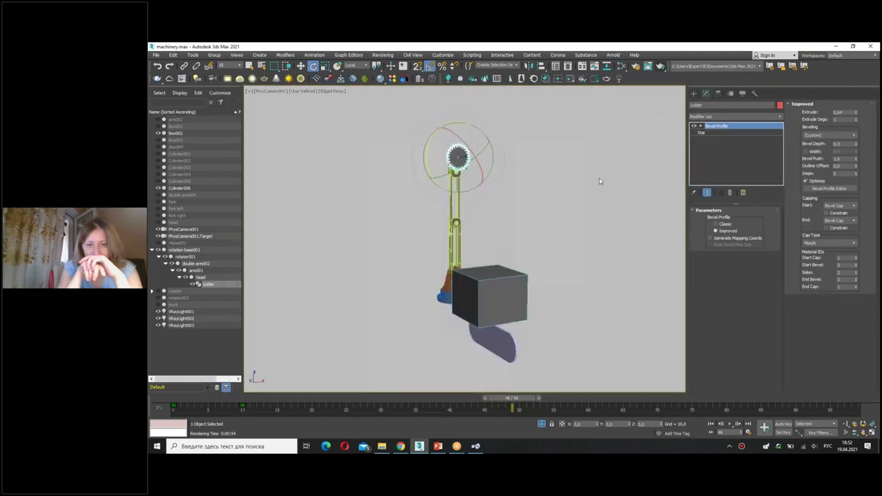
{"action": "left_click", "coordinate": [560, 166]}
{"action": "left_click", "coordinate": [662, 66]}
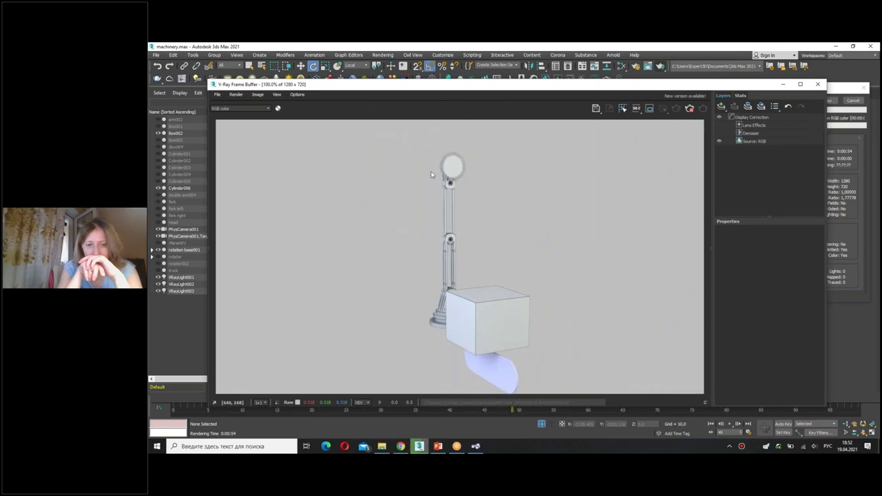
{"action": "left_click", "coordinate": [819, 85]}
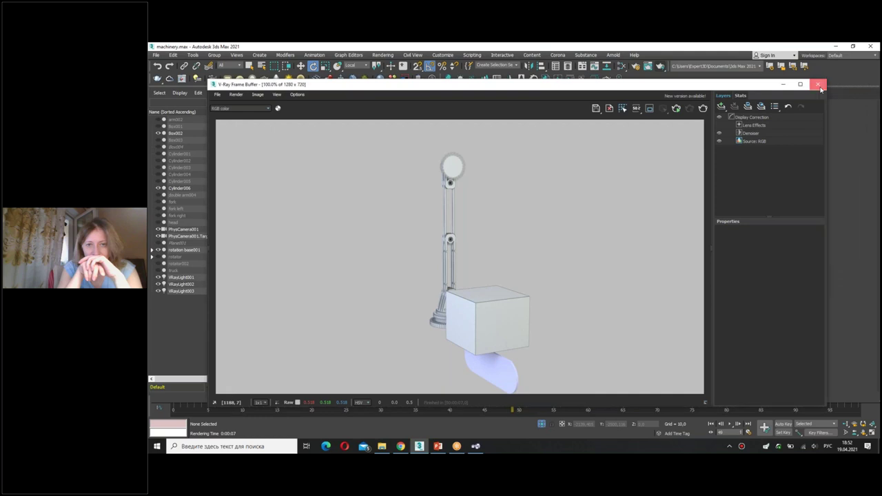
{"action": "left_click", "coordinate": [458, 158]}
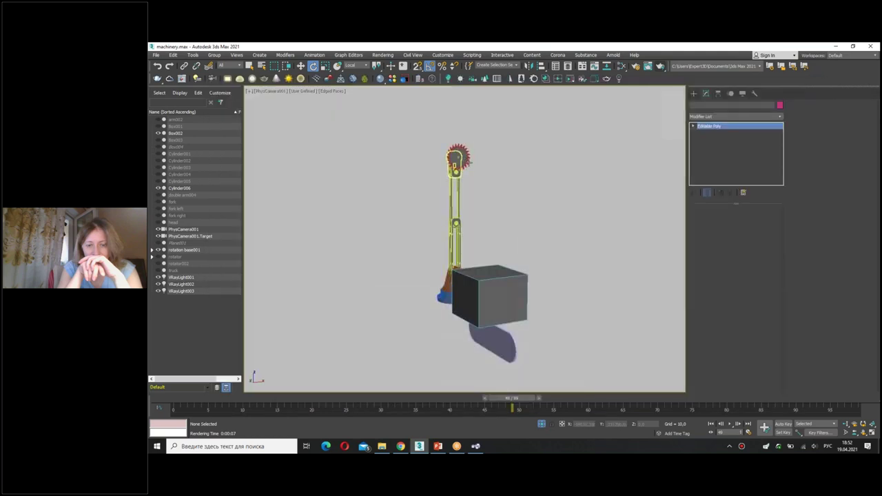
- Select the arm head's top ancestor rotator001 and test-swing the tower around its base
{"action": "key", "text": "p"}
{"action": "key", "text": "z"}
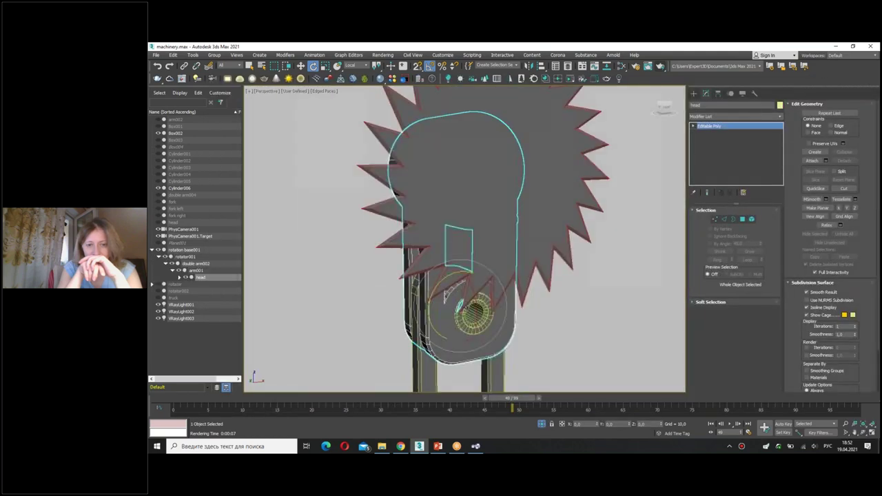
{"action": "scroll", "coordinate": [509, 176], "scroll_direction": "down", "scroll_amount": 3}
{"action": "scroll", "coordinate": [508, 175], "scroll_direction": "down", "scroll_amount": 3}
{"action": "scroll", "coordinate": [508, 175], "scroll_direction": "down", "scroll_amount": 3}
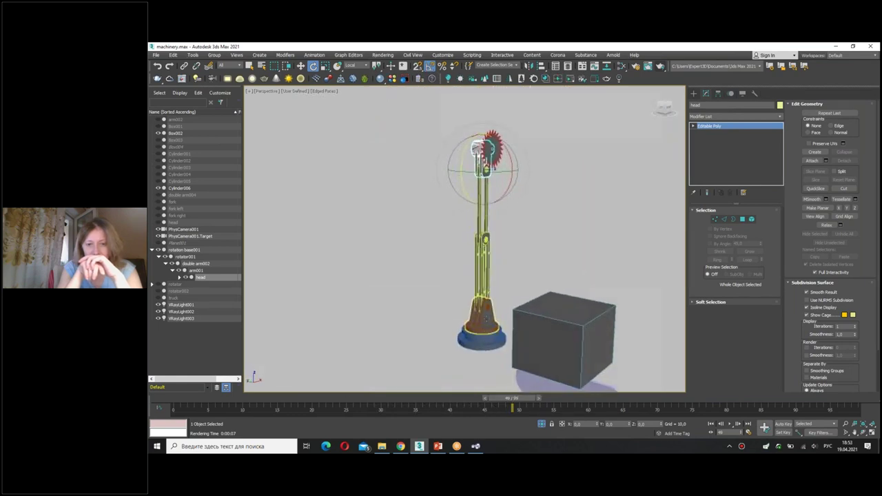
{"action": "key", "text": "Page_Up"}
{"action": "key", "text": "Page_Up"}
{"action": "key", "text": "Page_Up"}
{"action": "left_click_drag", "start_coordinate": [500, 338], "coordinate": [539, 333]}
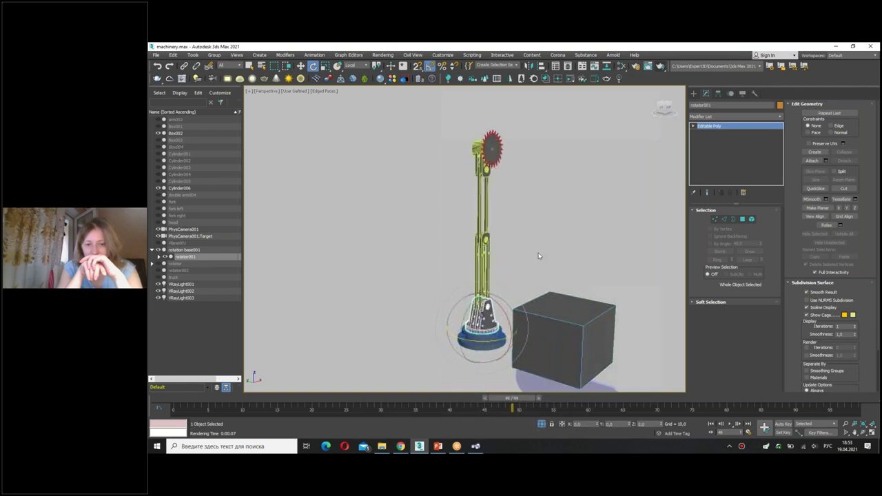
{"action": "middle_click_drag", "start_coordinate": [540, 255], "coordinate": [581, 380], "text": "alt"}
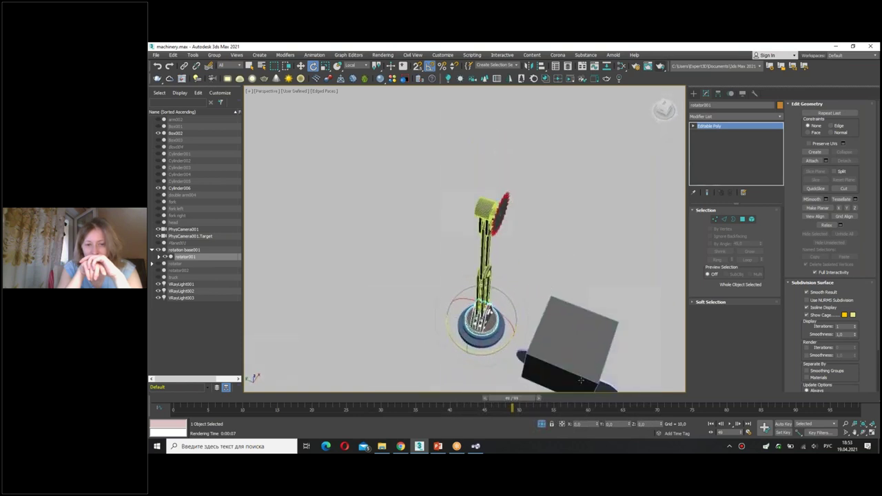
- With Auto Key on at frame 20 and default tangents, rotate rotator001 90° about Z
{"action": "left_click", "coordinate": [784, 424]}
{"action": "mouse_move", "coordinate": [204, 398]}
{"action": "left_mouse_down"}
{"action": "mouse_move", "coordinate": [326, 396]}
{"action": "mouse_move", "coordinate": [251, 399]}
{"action": "mouse_move", "coordinate": [312, 399]}
{"action": "left_mouse_up"}
{"action": "key", "text": "e"}
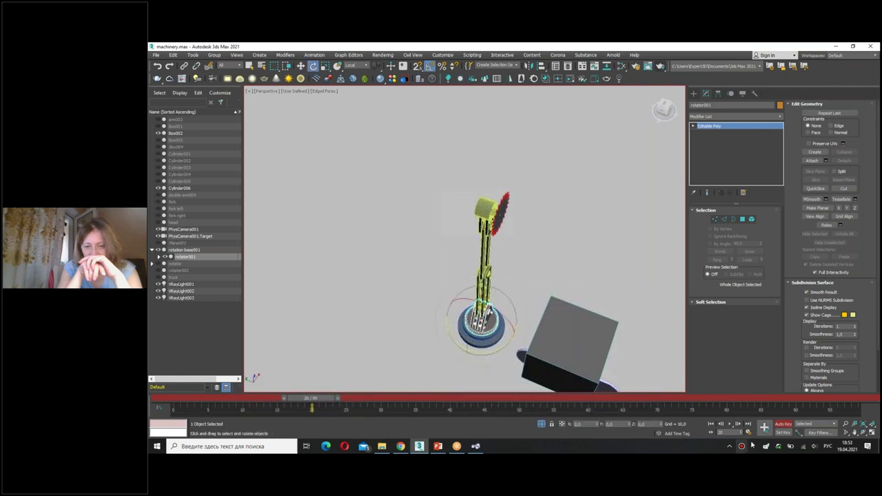
{"action": "left_click", "coordinate": [804, 434]}
{"action": "left_click", "coordinate": [799, 374]}
{"action": "left_click_drag", "start_coordinate": [515, 329], "coordinate": [528, 350]}
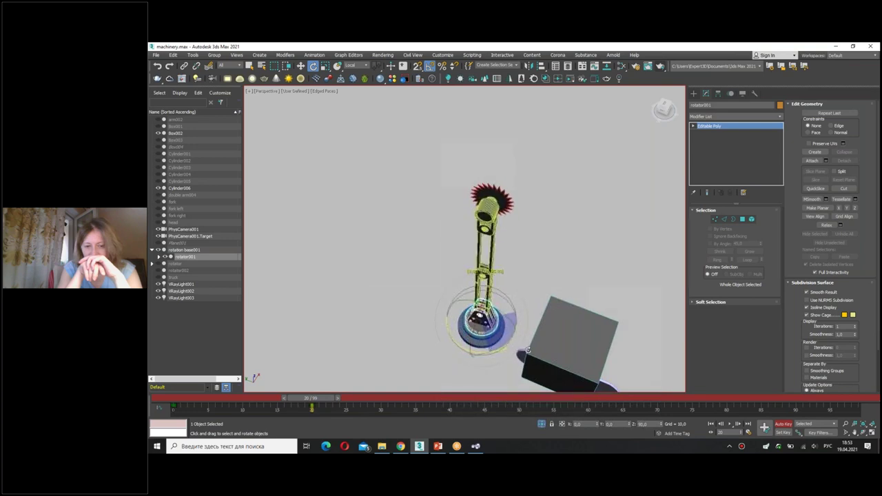
{"action": "mouse_move", "coordinate": [527, 351]}
{"action": "middle_mouse_down", "text": "alt"}
{"action": "mouse_move", "coordinate": [482, 324]}
{"action": "mouse_move", "coordinate": [515, 228]}
{"action": "middle_mouse_up", "text": "alt"}
{"action": "key", "text": "alt+w"}
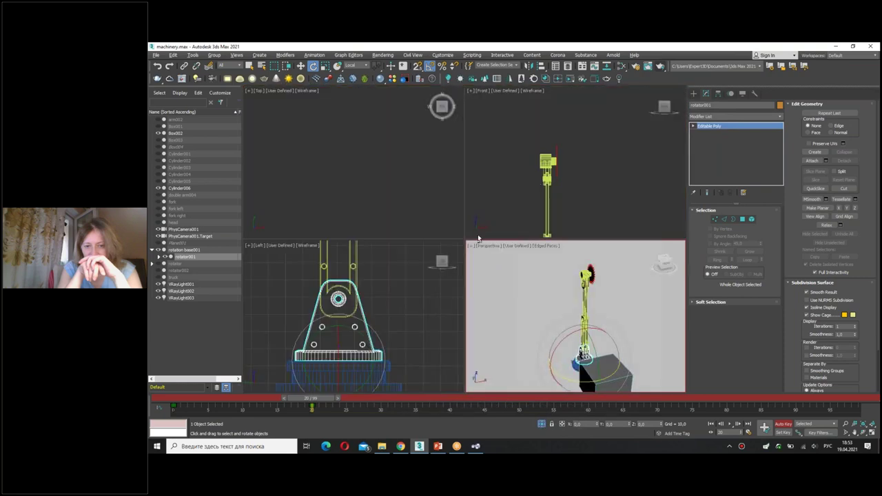
- Turn off Auto Key and work in the enlarged Left viewport
{"action": "key", "text": "alt+w"}
{"action": "scroll", "coordinate": [440, 209], "scroll_direction": "down", "scroll_amount": 3}
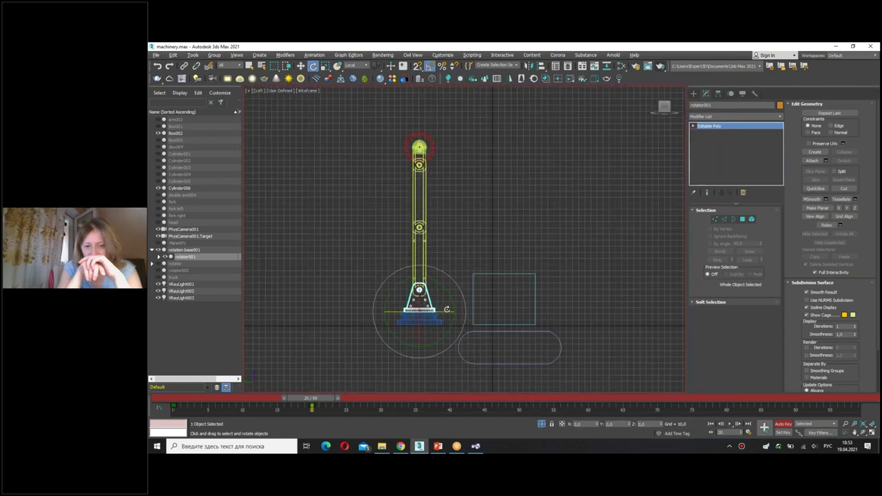
{"action": "key", "text": "n"}
{"action": "key", "text": "alt+w"}
{"action": "key", "text": "alt+w"}
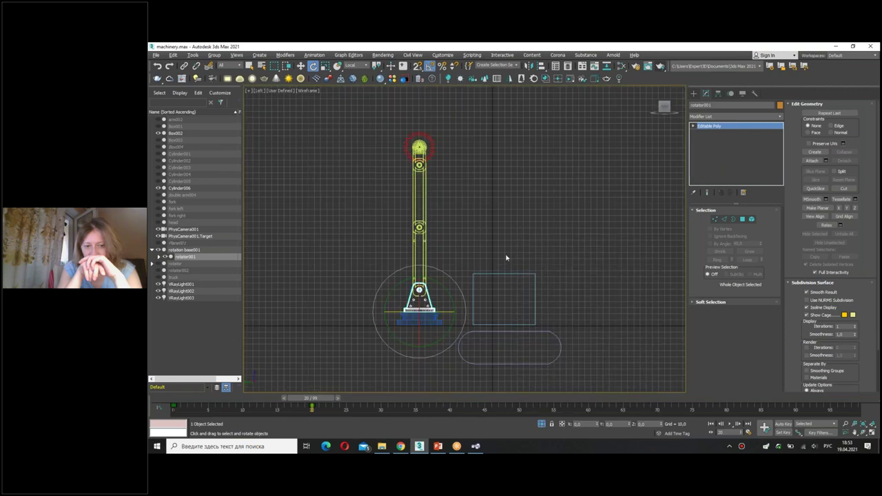
{"action": "left_click_drag", "start_coordinate": [482, 289], "coordinate": [373, 286]}
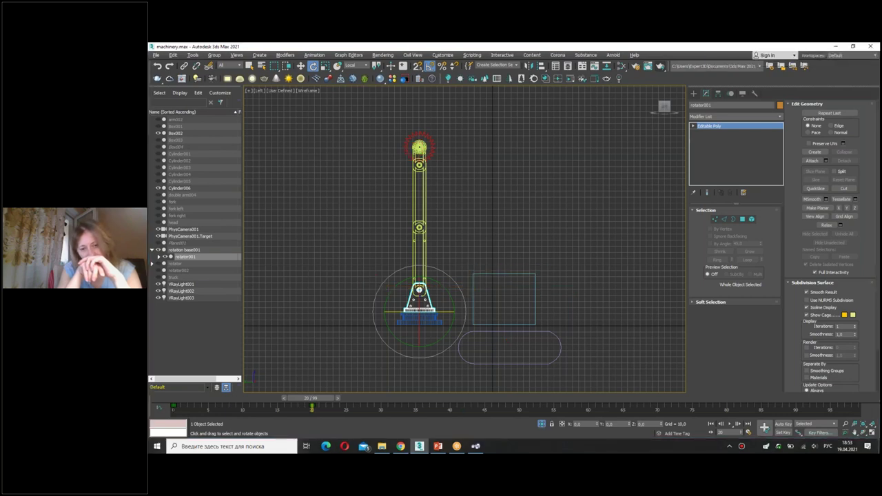
- Bend the arm: lower arm arm002 down about 45°, upper arm pointing right, then annotate the end joint
{"action": "left_click", "coordinate": [484, 354]}
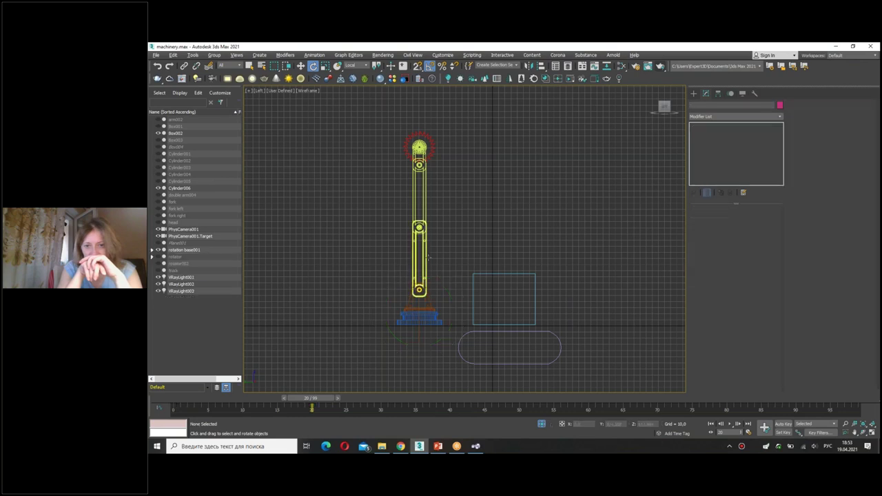
{"action": "left_click", "coordinate": [427, 258]}
{"action": "left_click_drag", "start_coordinate": [428, 258], "coordinate": [423, 251]}
{"action": "left_click_drag", "start_coordinate": [366, 196], "coordinate": [417, 219]}
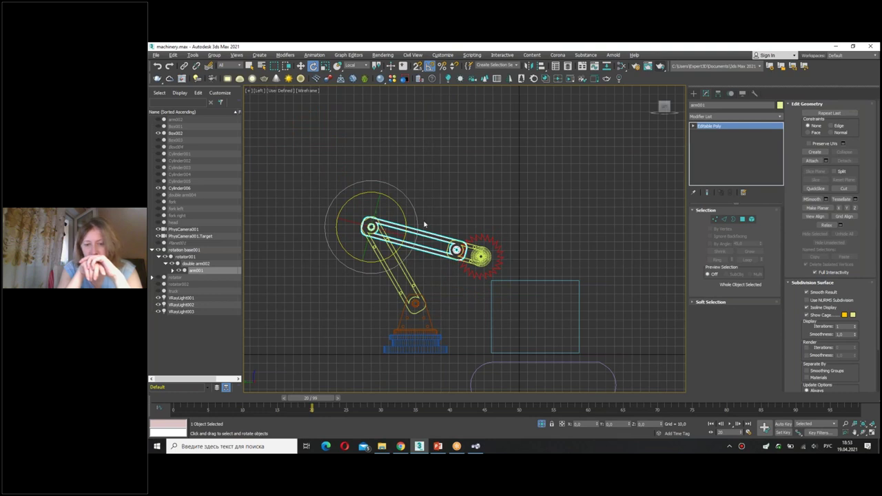
{"action": "left_click_drag", "start_coordinate": [487, 276], "coordinate": [460, 250]}
{"action": "left_click_drag", "start_coordinate": [438, 289], "coordinate": [568, 291]}
- Undo the annotations and the arm rotation so the arm stands upright again
{"action": "key", "text": "ctrl+z"}
{"action": "key", "text": "ctrl+z"}
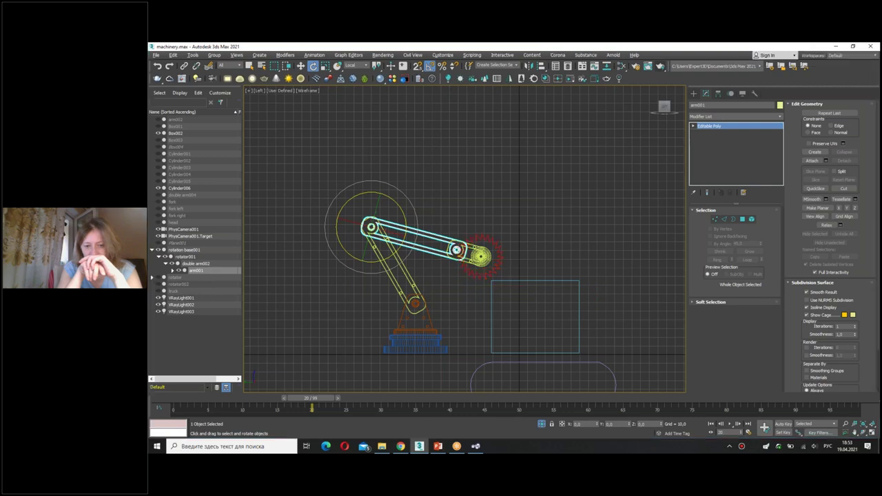
{"action": "key", "text": "ctrl+z"}
{"action": "key", "text": "ctrl+z"}
{"action": "key", "text": "ctrl+z"}
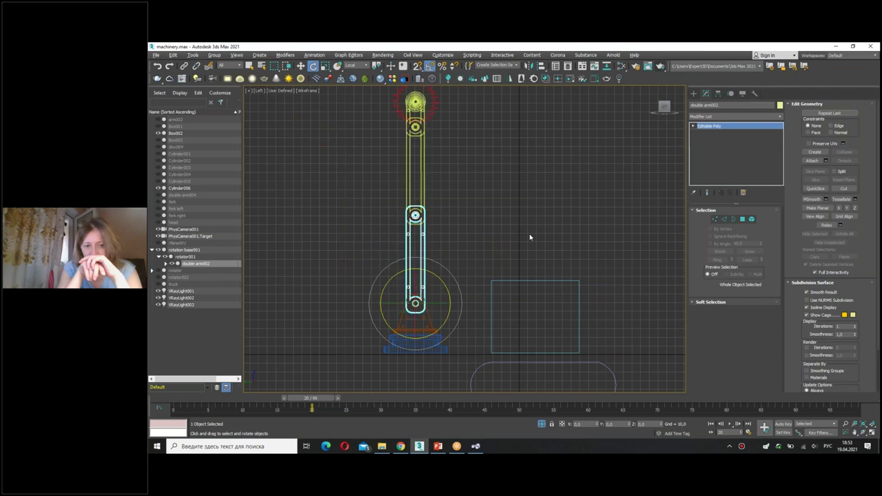
{"action": "key", "text": "ctrl+w"}
{"action": "key", "text": "e"}
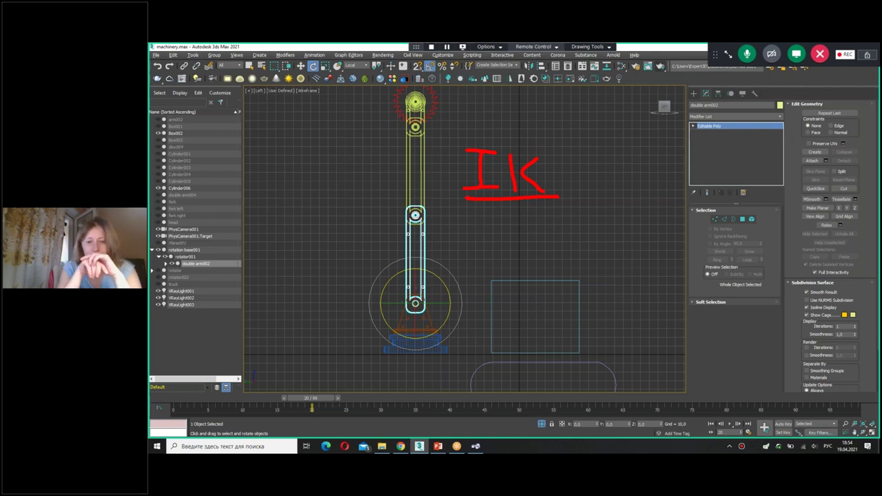
- Select the cutter gear and show its pivot options in the Hierarchy panel
{"action": "left_click", "coordinate": [415, 104]}
{"action": "left_click_drag", "start_coordinate": [454, 298], "coordinate": [590, 300]}
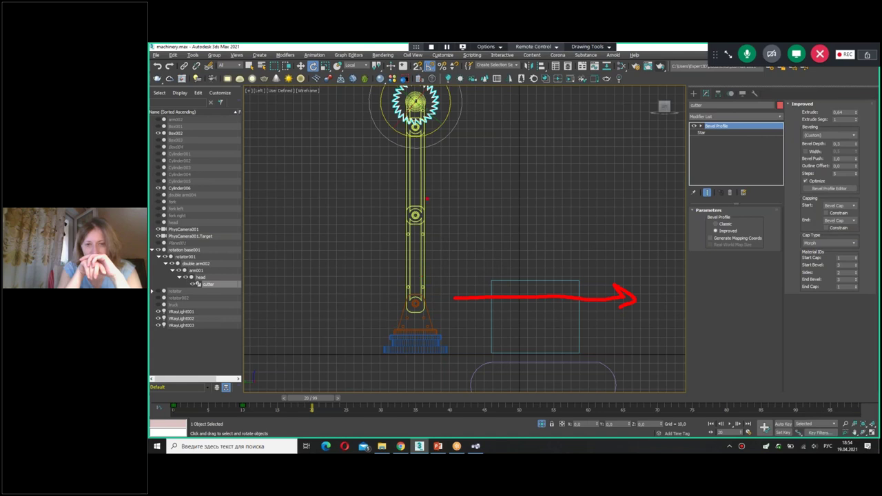
{"action": "left_click_drag", "start_coordinate": [608, 280], "coordinate": [601, 315]}
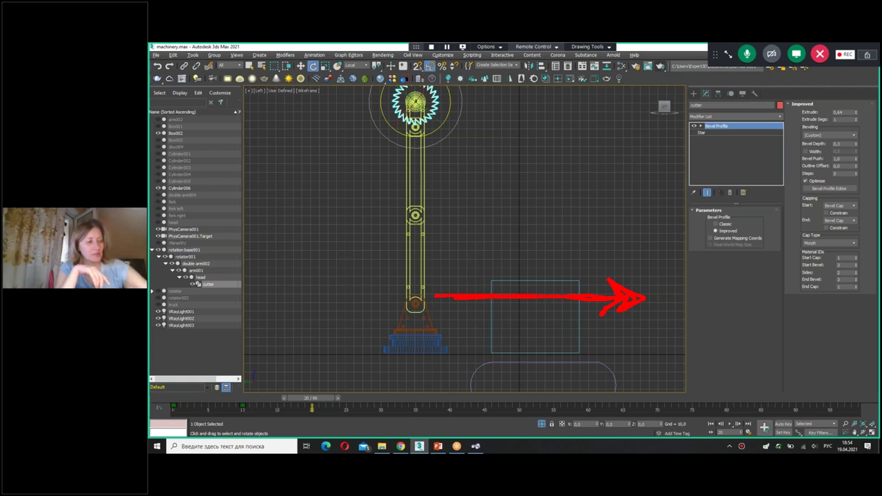
{"action": "left_click", "coordinate": [731, 94]}
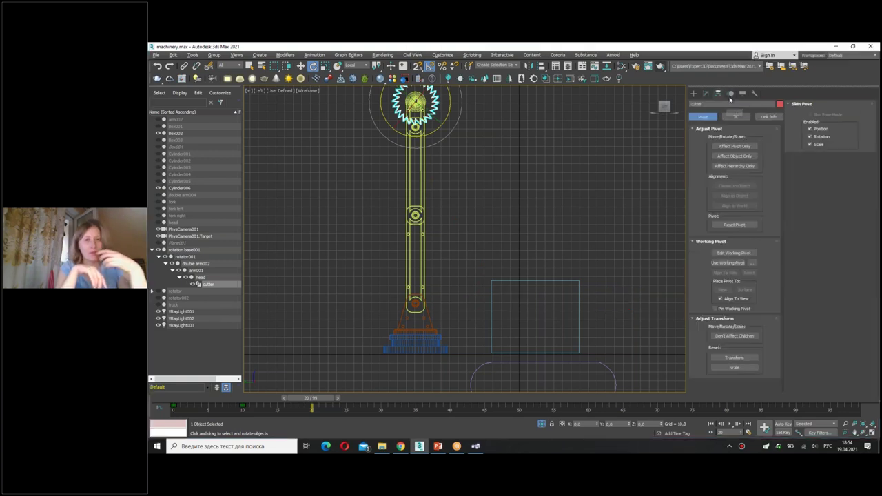
- Enable Interactive IK in the Hierarchy panel's IK settings
{"action": "left_click_drag", "start_coordinate": [712, 101], "coordinate": [728, 94]}
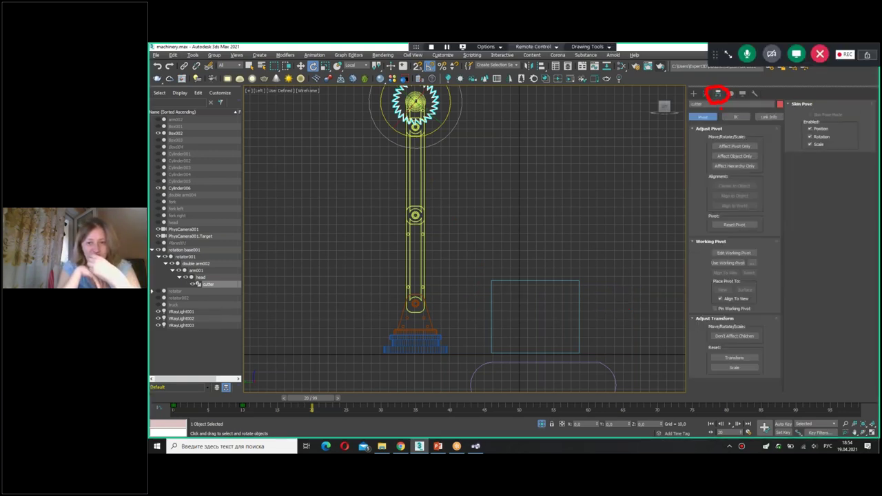
{"action": "left_click", "coordinate": [736, 117]}
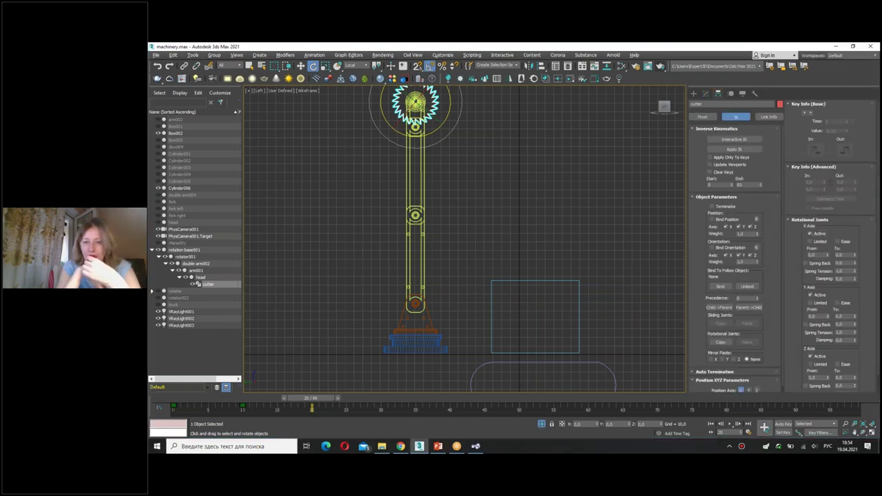
{"action": "left_click_drag", "start_coordinate": [706, 134], "coordinate": [717, 144]}
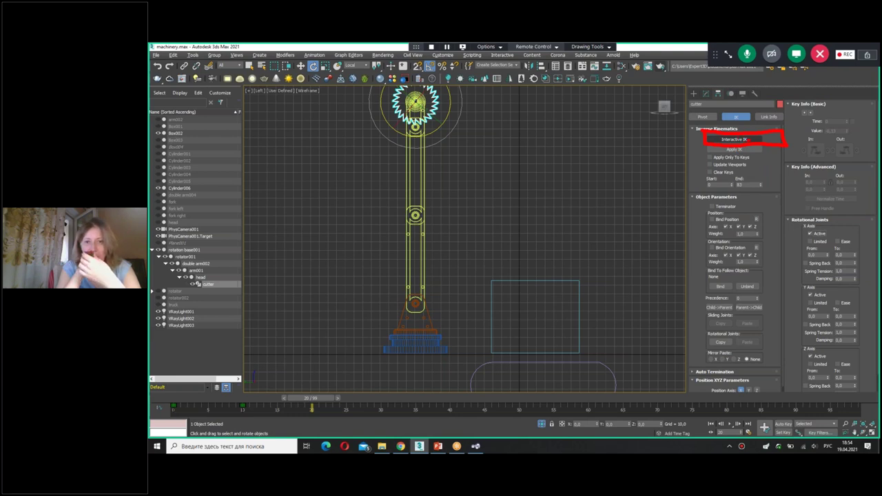
{"action": "left_click", "coordinate": [734, 139]}
- Move the cutter gear to bend the arm chain, then swing the arm back upright
{"action": "middle_click_drag", "start_coordinate": [499, 179], "coordinate": [502, 204]}
{"action": "key", "text": "w"}
{"action": "mouse_move", "coordinate": [436, 116]}
{"action": "left_mouse_down"}
{"action": "mouse_move", "coordinate": [570, 255]}
{"action": "mouse_move", "coordinate": [628, 171]}
{"action": "mouse_move", "coordinate": [448, 160]}
{"action": "mouse_move", "coordinate": [288, 170]}
{"action": "mouse_move", "coordinate": [492, 147]}
{"action": "mouse_move", "coordinate": [607, 251]}
{"action": "mouse_move", "coordinate": [361, 183]}
{"action": "mouse_move", "coordinate": [337, 89]}
{"action": "mouse_move", "coordinate": [419, 93]}
{"action": "left_mouse_up"}
{"action": "mouse_move", "coordinate": [377, 296]}
{"action": "left_mouse_down"}
{"action": "mouse_move", "coordinate": [448, 354]}
{"action": "mouse_move", "coordinate": [386, 324]}
{"action": "mouse_move", "coordinate": [365, 357]}
{"action": "left_mouse_up"}
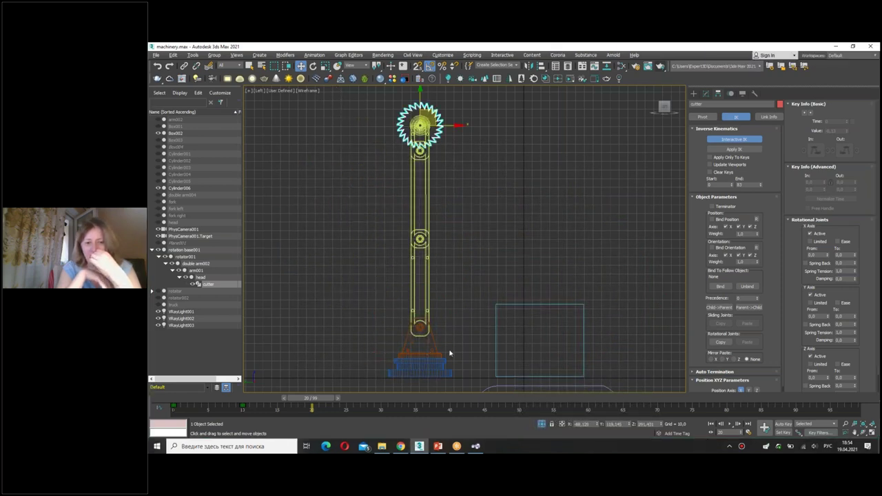
- Select rotator001 and try pulling the cutter gear, cancelling to restore the pose
{"action": "left_click", "coordinate": [445, 351]}
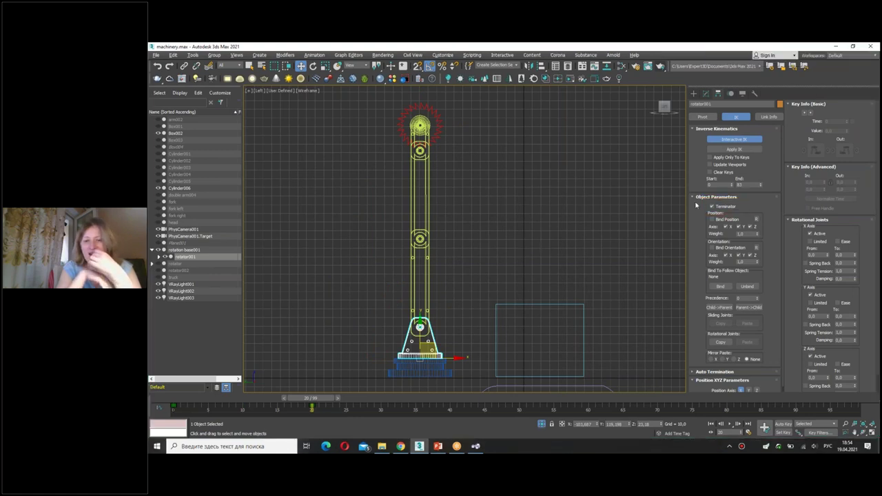
{"action": "mouse_move", "coordinate": [422, 126]}
{"action": "left_mouse_down"}
{"action": "mouse_move", "coordinate": [697, 285]}
{"action": "mouse_move", "coordinate": [421, 177]}
{"action": "mouse_move", "coordinate": [292, 368]}
{"action": "mouse_move", "coordinate": [518, 271]}
{"action": "mouse_move", "coordinate": [466, 98]}
{"action": "mouse_move", "coordinate": [304, 206]}
{"action": "mouse_move", "coordinate": [634, 325]}
{"action": "mouse_move", "coordinate": [468, 189]}
{"action": "mouse_move", "coordinate": [282, 258]}
{"action": "mouse_move", "coordinate": [368, 191]}
{"action": "left_mouse_up"}
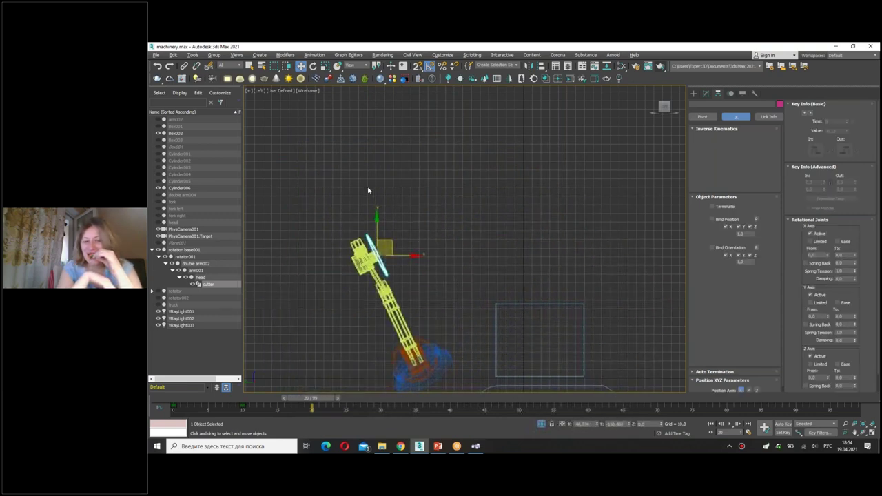
{"action": "right_click", "coordinate": [368, 191]}
- Make rotator001 the IK terminator and pull the cutter gear down and right to test it
{"action": "left_click", "coordinate": [420, 341]}
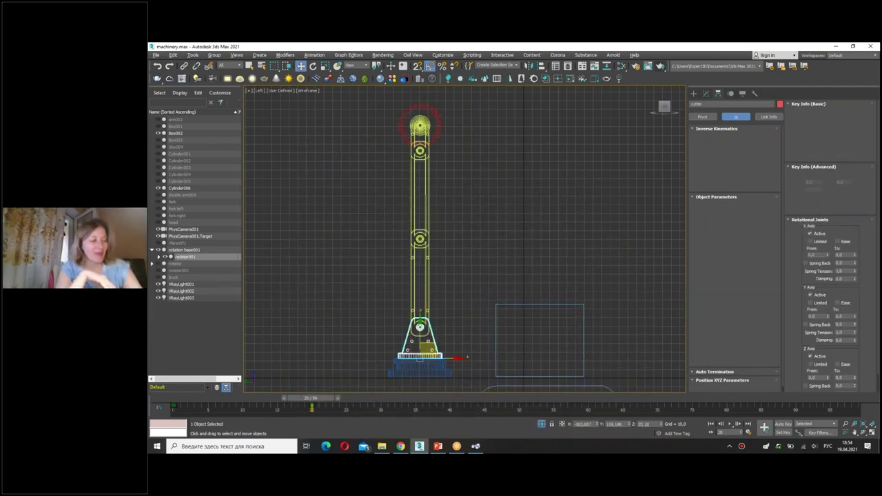
{"action": "left_click_drag", "start_coordinate": [399, 356], "coordinate": [441, 357]}
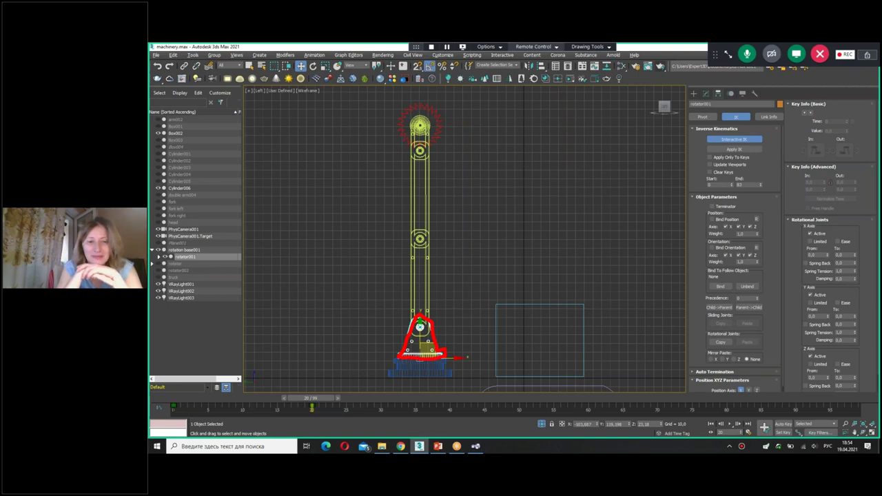
{"action": "key", "text": "Escape"}
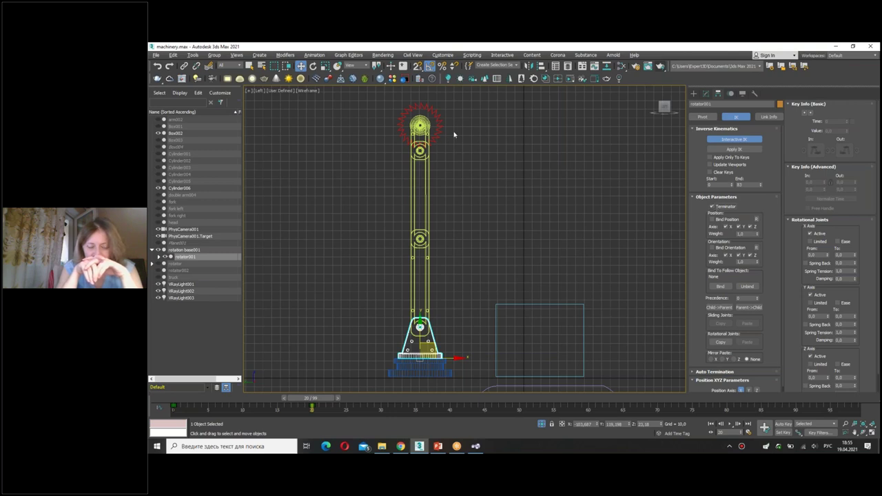
{"action": "left_click", "coordinate": [427, 121]}
{"action": "mouse_move", "coordinate": [437, 116]}
{"action": "left_mouse_down"}
{"action": "mouse_move", "coordinate": [460, 176]}
{"action": "mouse_move", "coordinate": [470, 254]}
{"action": "mouse_move", "coordinate": [535, 271]}
{"action": "mouse_move", "coordinate": [590, 266]}
{"action": "mouse_move", "coordinate": [513, 264]}
{"action": "mouse_move", "coordinate": [466, 180]}
{"action": "mouse_move", "coordinate": [493, 225]}
{"action": "mouse_move", "coordinate": [572, 226]}
{"action": "mouse_move", "coordinate": [473, 207]}
{"action": "mouse_move", "coordinate": [490, 221]}
{"action": "mouse_move", "coordinate": [615, 183]}
{"action": "mouse_move", "coordinate": [477, 148]}
{"action": "mouse_move", "coordinate": [358, 172]}
{"action": "mouse_move", "coordinate": [625, 223]}
{"action": "mouse_move", "coordinate": [455, 234]}
{"action": "mouse_move", "coordinate": [441, 144]}
{"action": "mouse_move", "coordinate": [450, 155]}
{"action": "left_mouse_up"}
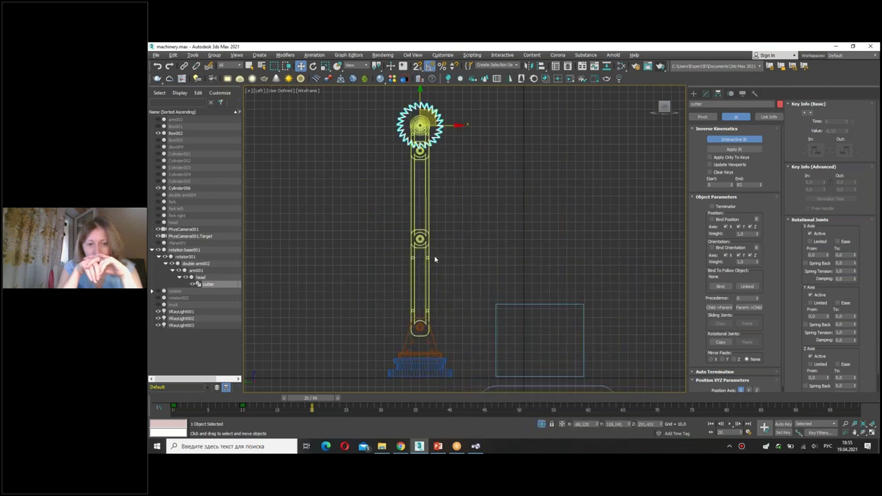
- Select arm001 and review its X, Y and Z rotational joints, Z limited -120 to 120
{"action": "left_click", "coordinate": [426, 207]}
{"action": "left_click_drag", "start_coordinate": [439, 246], "coordinate": [407, 144]}
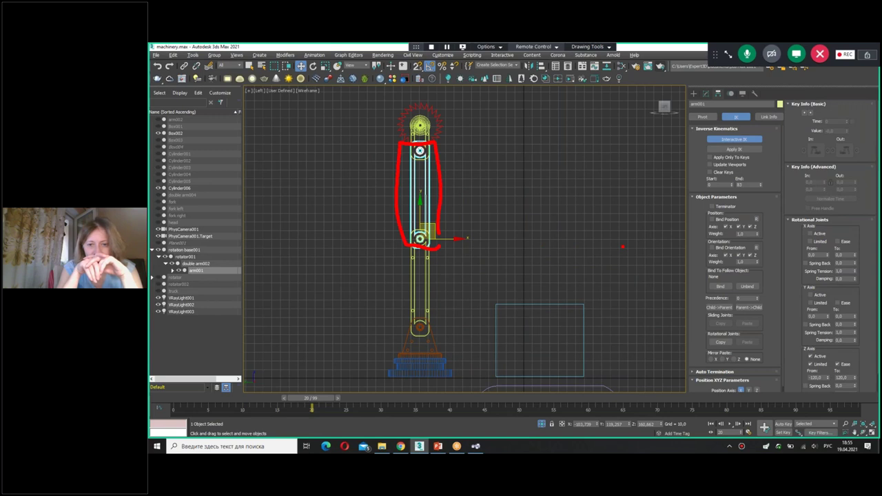
{"action": "key", "text": "Escape"}
{"action": "scroll", "coordinate": [796, 303], "scroll_direction": "down", "scroll_amount": 1}
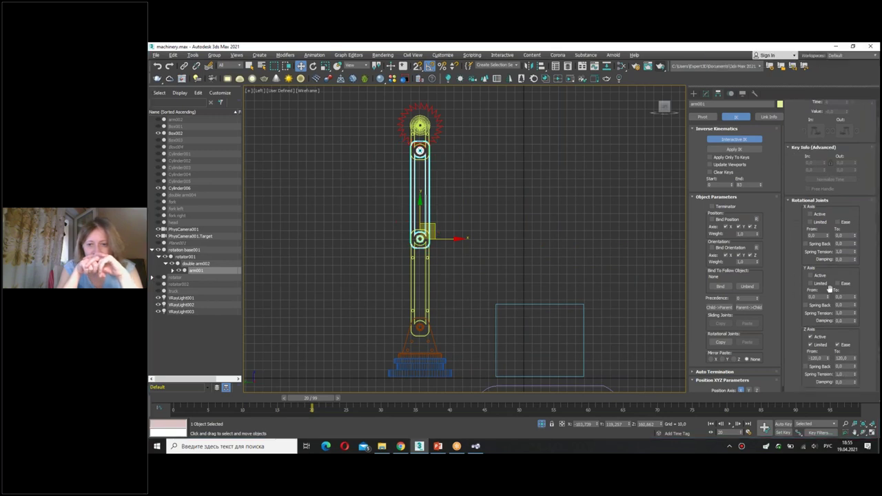
{"action": "mouse_move", "coordinate": [786, 200]}
{"action": "left_mouse_down"}
{"action": "mouse_move", "coordinate": [880, 207]}
{"action": "mouse_move", "coordinate": [876, 372]}
{"action": "mouse_move", "coordinate": [768, 228]}
{"action": "mouse_move", "coordinate": [768, 186]}
{"action": "left_mouse_up"}
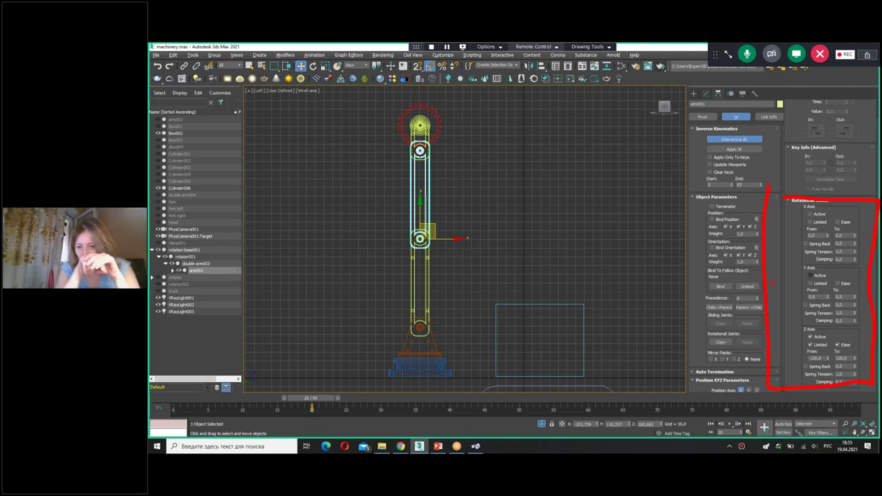
{"action": "left_click_drag", "start_coordinate": [808, 215], "coordinate": [812, 212]}
{"action": "left_click_drag", "start_coordinate": [806, 274], "coordinate": [810, 271]}
{"action": "left_click_drag", "start_coordinate": [805, 332], "coordinate": [809, 329]}
{"action": "key", "text": "Escape"}
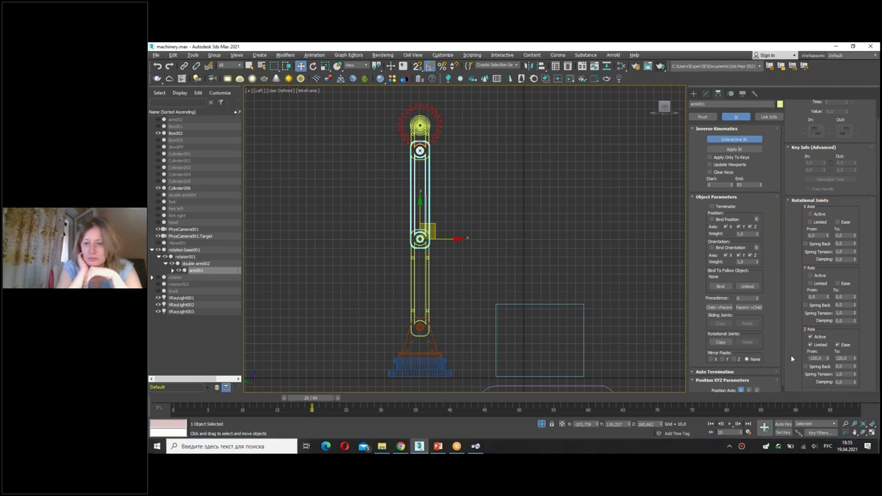
{"action": "key", "text": "ctrl+shift+d"}
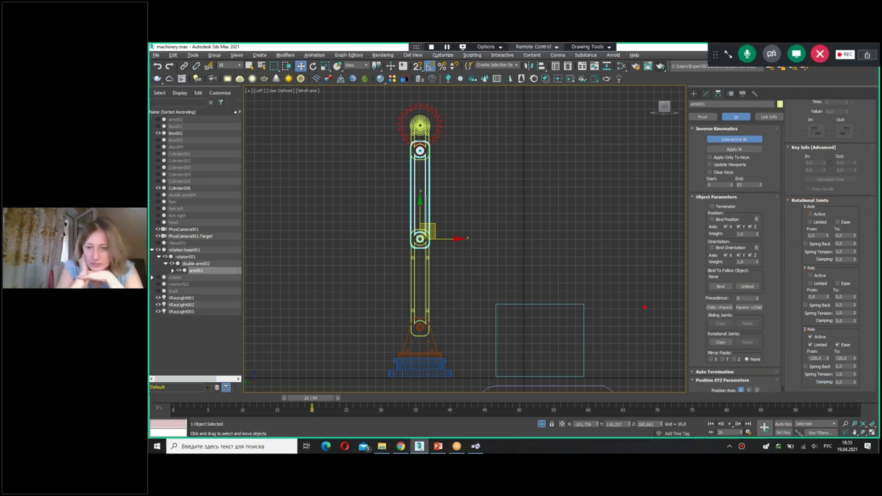
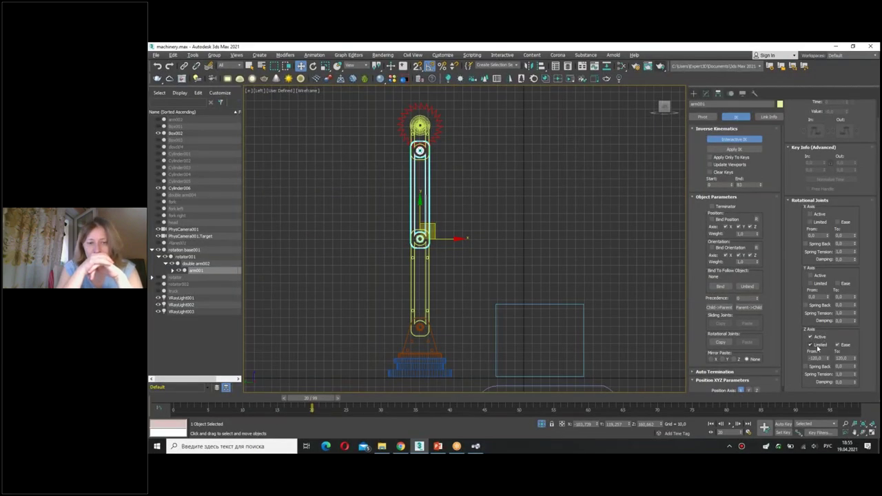
- Limit the head link's Z-axis rotation from -90 to 90 degrees
{"action": "left_click_drag", "start_coordinate": [807, 352], "coordinate": [866, 365]}
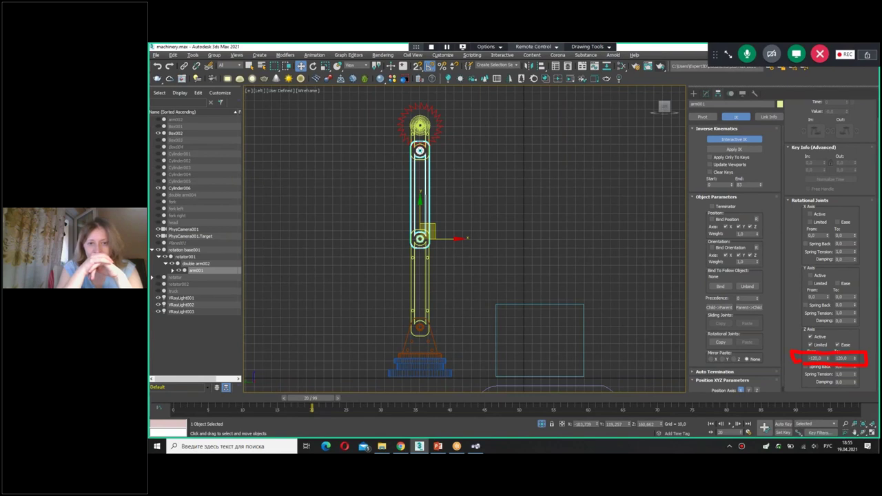
{"action": "left_click_drag", "start_coordinate": [855, 352], "coordinate": [805, 351]}
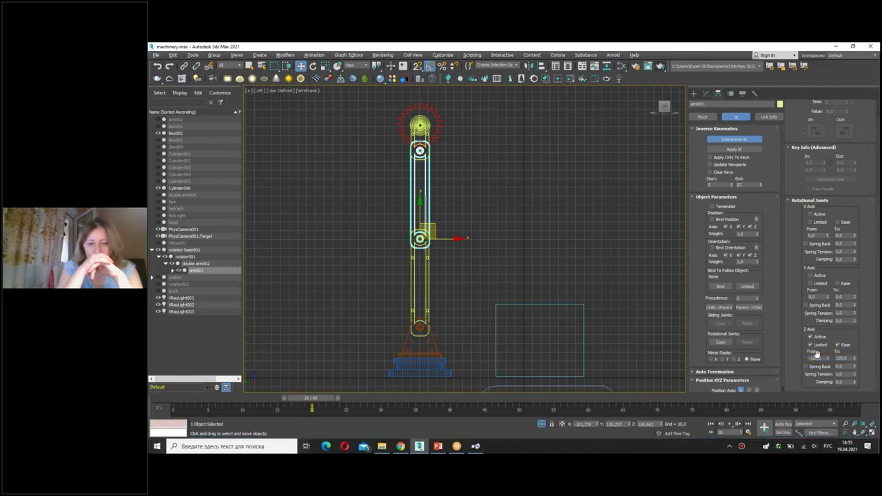
{"action": "key", "text": "Escape"}
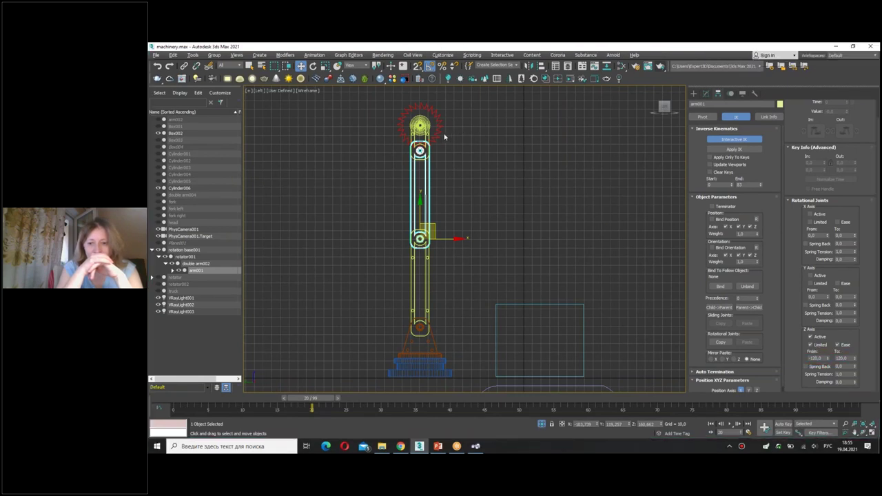
{"action": "left_click", "coordinate": [444, 136]}
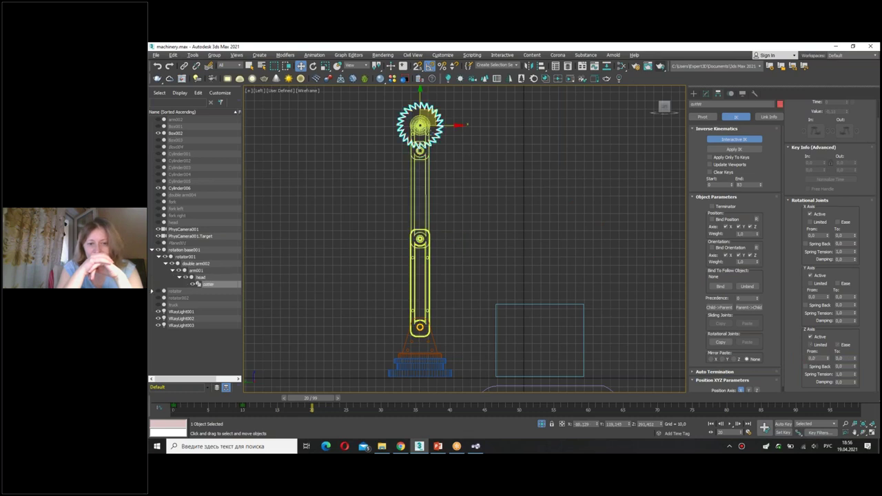
{"action": "scroll", "coordinate": [431, 127], "scroll_direction": "up", "scroll_amount": 4}
{"action": "left_click", "coordinate": [401, 120]}
{"action": "mouse_move", "coordinate": [455, 172]}
{"action": "left_mouse_down"}
{"action": "mouse_move", "coordinate": [376, 148]}
{"action": "mouse_move", "coordinate": [379, 180]}
{"action": "left_mouse_up"}
{"action": "key", "text": "Escape"}
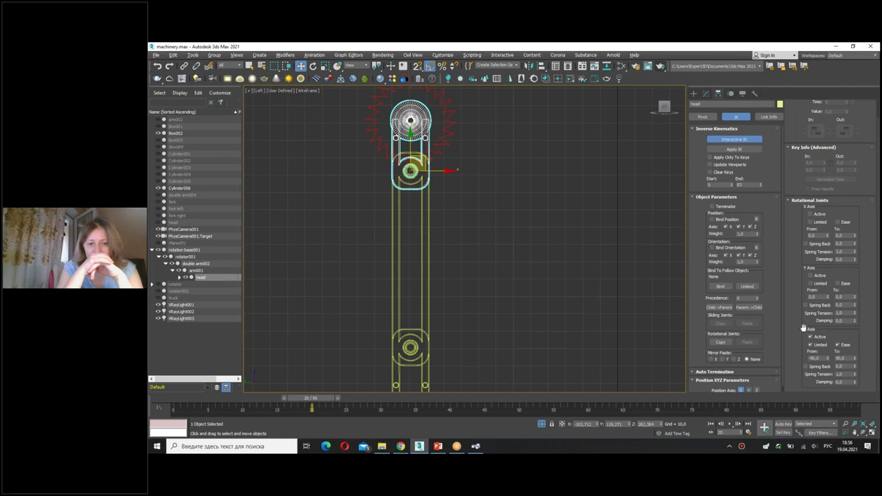
{"action": "left_click_drag", "start_coordinate": [804, 328], "coordinate": [864, 330]}
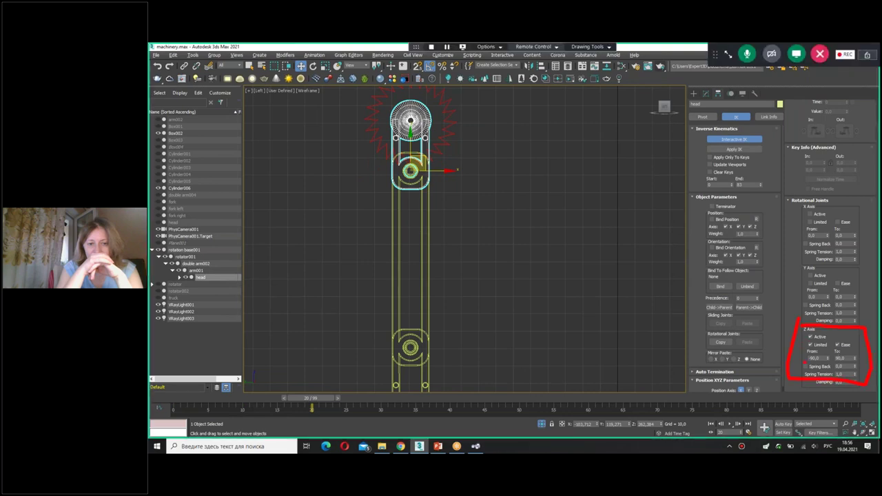
{"action": "left_click_drag", "start_coordinate": [824, 359], "coordinate": [858, 360]}
{"action": "key", "text": "Escape"}
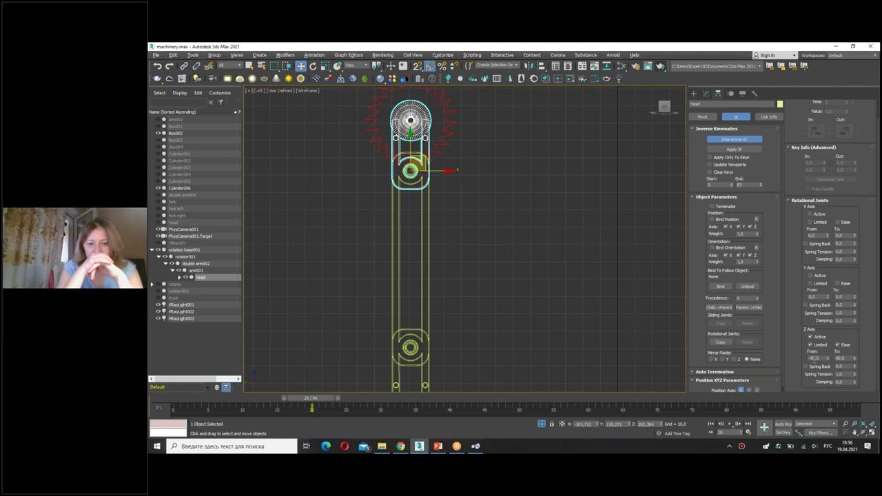
{"action": "key", "text": "Tab"}
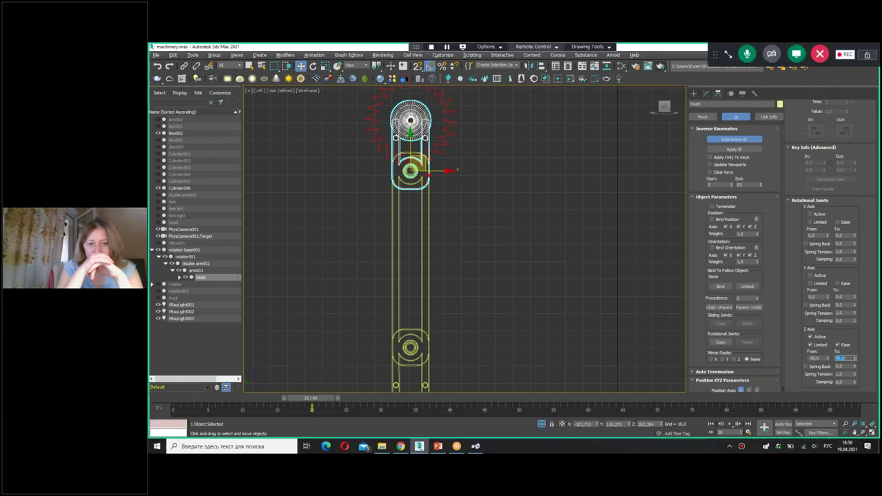
- Select the cutter gear and drag it so the IK chain bends
{"action": "left_click", "coordinate": [455, 138]}
{"action": "scroll", "coordinate": [466, 152], "scroll_direction": "down", "scroll_amount": 4}
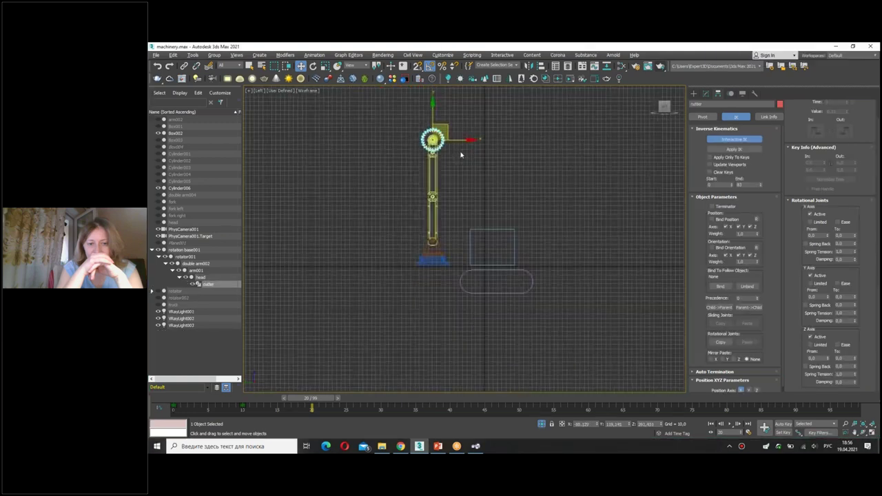
{"action": "mouse_move", "coordinate": [452, 128]}
{"action": "left_mouse_down"}
{"action": "mouse_move", "coordinate": [470, 193]}
{"action": "mouse_move", "coordinate": [446, 127]}
{"action": "mouse_move", "coordinate": [459, 170]}
{"action": "left_mouse_up"}
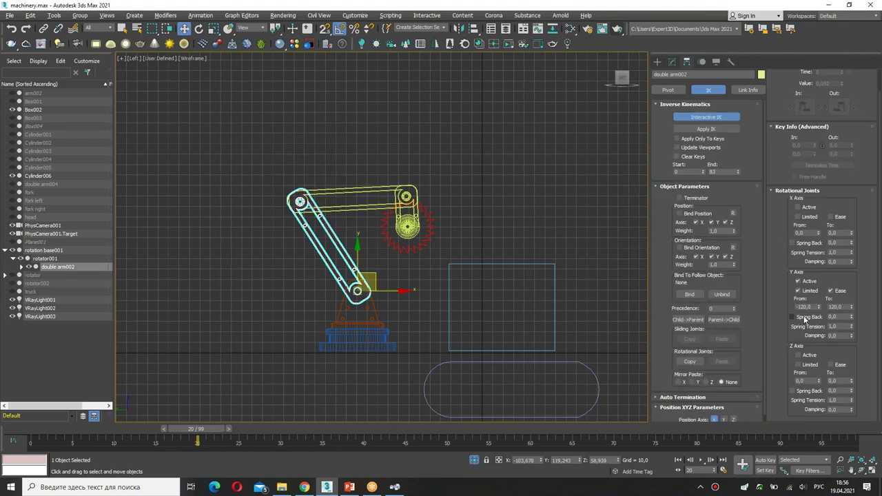
- Review the rotational joint limits on the head and arm001 links
{"action": "left_click_drag", "start_coordinate": [784, 198], "coordinate": [853, 236]}
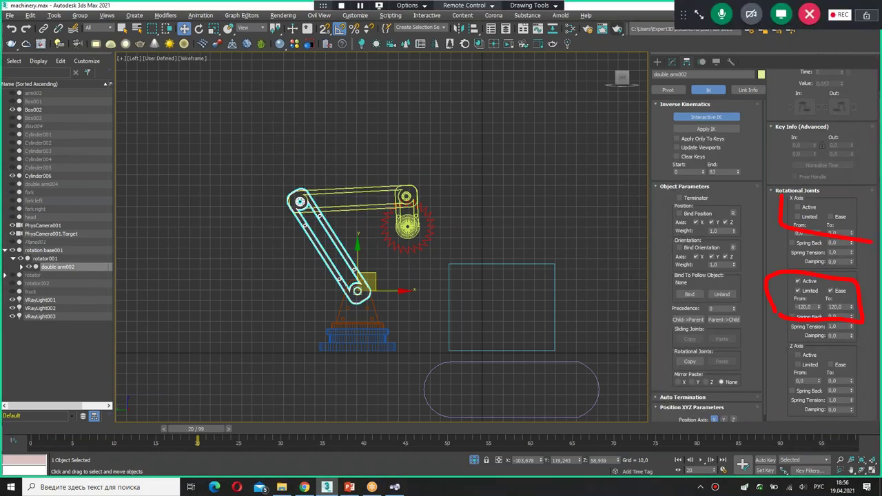
{"action": "left_click_drag", "start_coordinate": [834, 353], "coordinate": [792, 338]}
{"action": "key", "text": "Escape"}
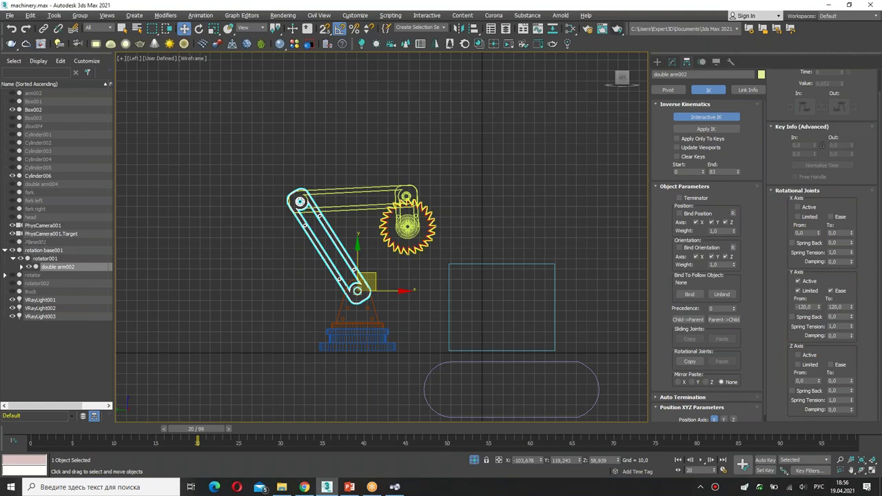
{"action": "scroll", "coordinate": [383, 218], "scroll_direction": "up", "scroll_amount": 3}
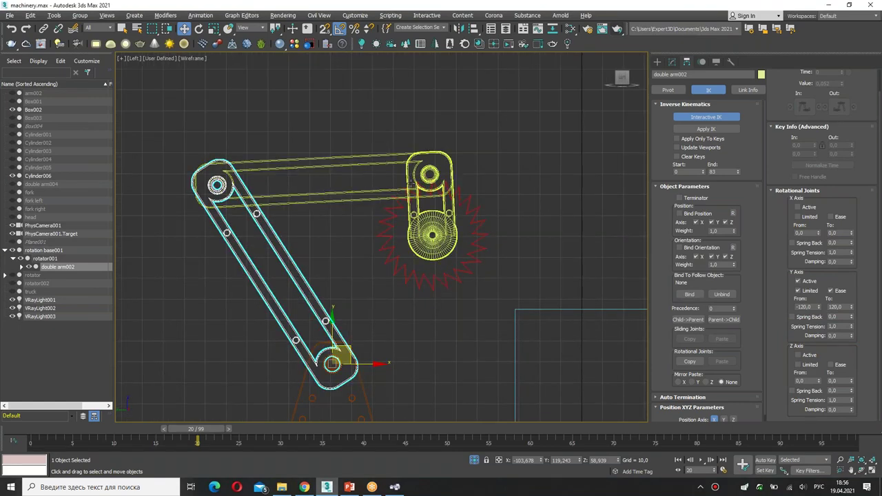
{"action": "left_click", "coordinate": [428, 206]}
{"action": "mouse_move", "coordinate": [416, 228]}
{"action": "left_mouse_down"}
{"action": "mouse_move", "coordinate": [408, 185]}
{"action": "mouse_move", "coordinate": [466, 207]}
{"action": "left_mouse_up"}
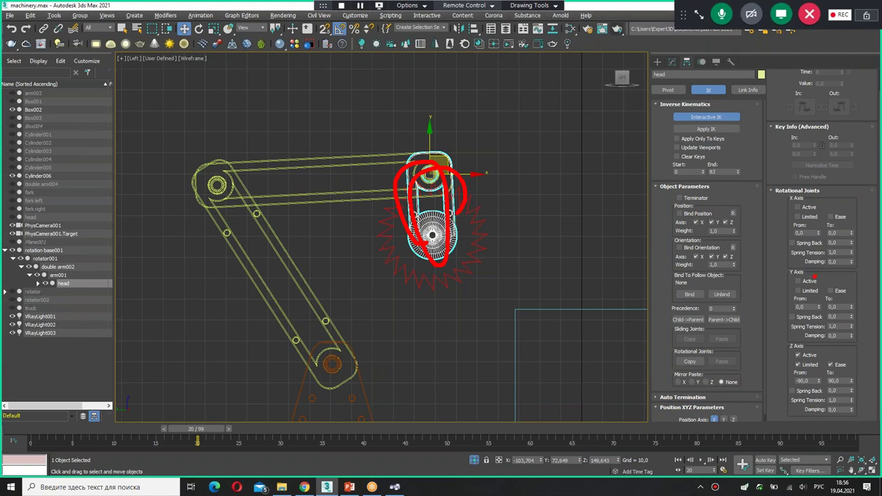
{"action": "left_click", "coordinate": [400, 199]}
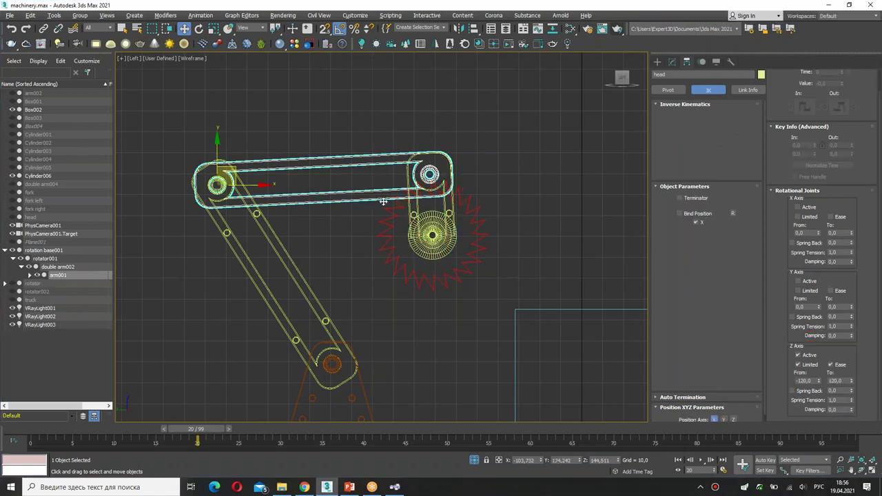
{"action": "left_click_drag", "start_coordinate": [827, 336], "coordinate": [852, 337]}
- Change double arm002's Y-axis lower limit to -125, then select the cutter via Page Down
{"action": "left_click", "coordinate": [312, 292]}
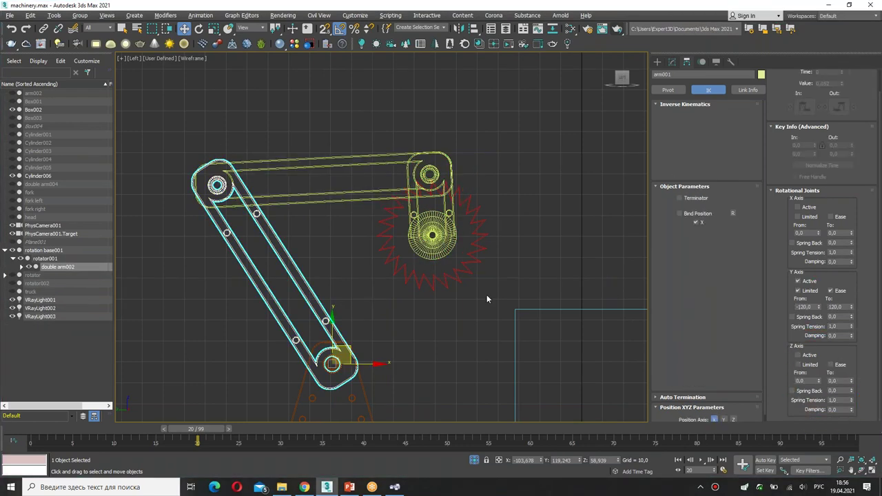
{"action": "left_click_drag", "start_coordinate": [881, 361], "coordinate": [797, 295]}
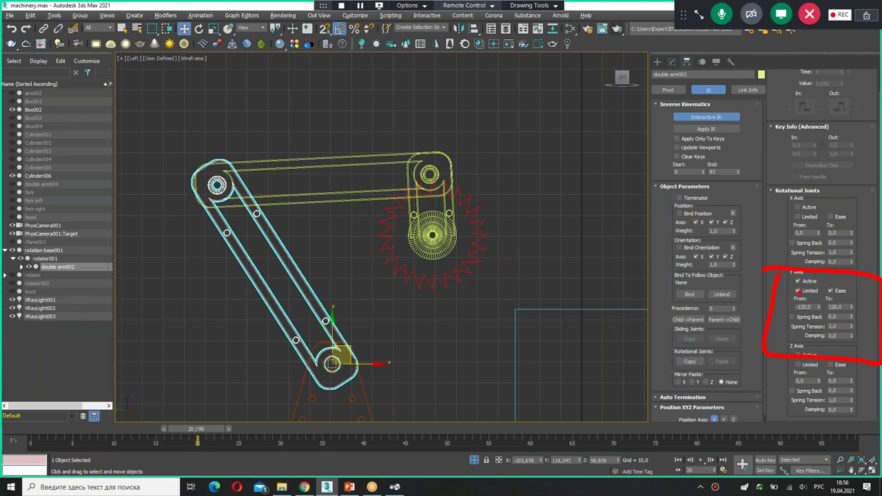
{"action": "left_click", "coordinate": [698, 343]}
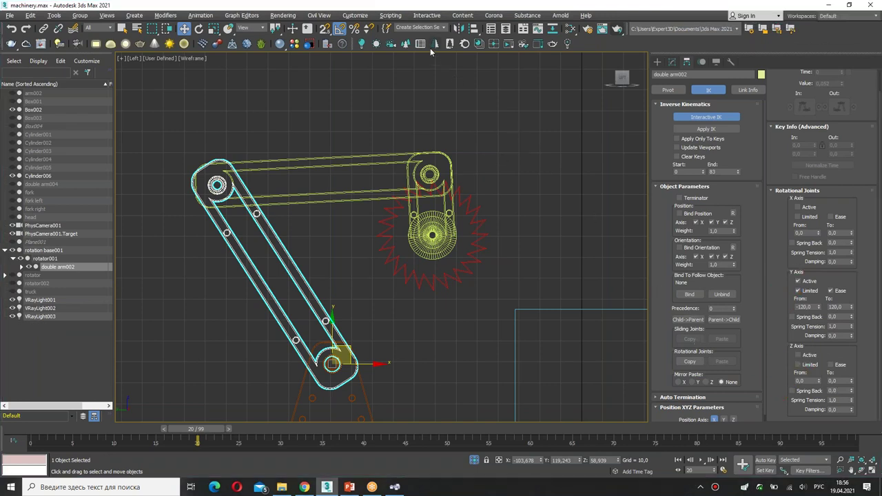
{"action": "key", "text": "Page_Down"}
{"action": "key", "text": "Page_Down"}
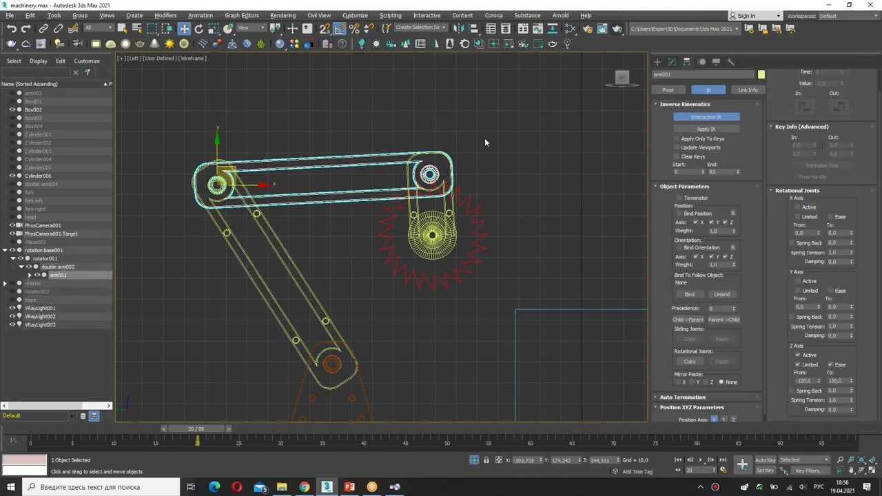
{"action": "key", "text": "Page_Down"}
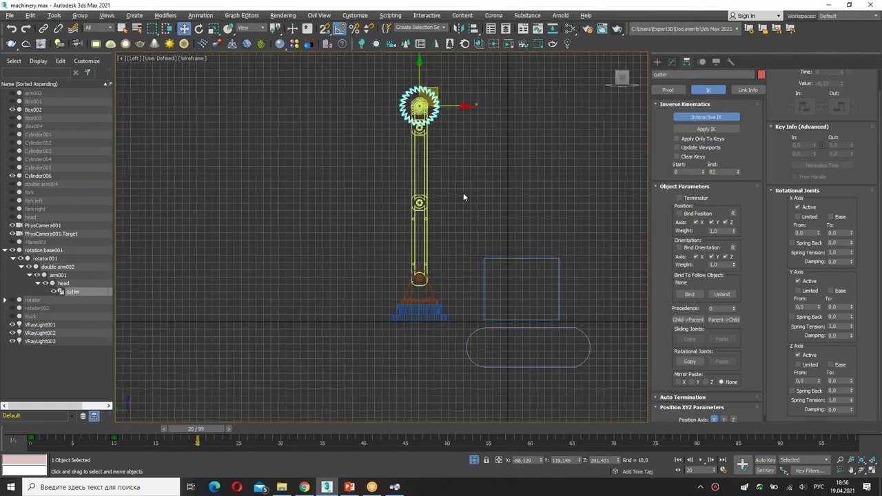
- Maximize and orbit the Perspective viewport, and set the reference coordinate system to Parent
{"action": "key", "text": "alt+w"}
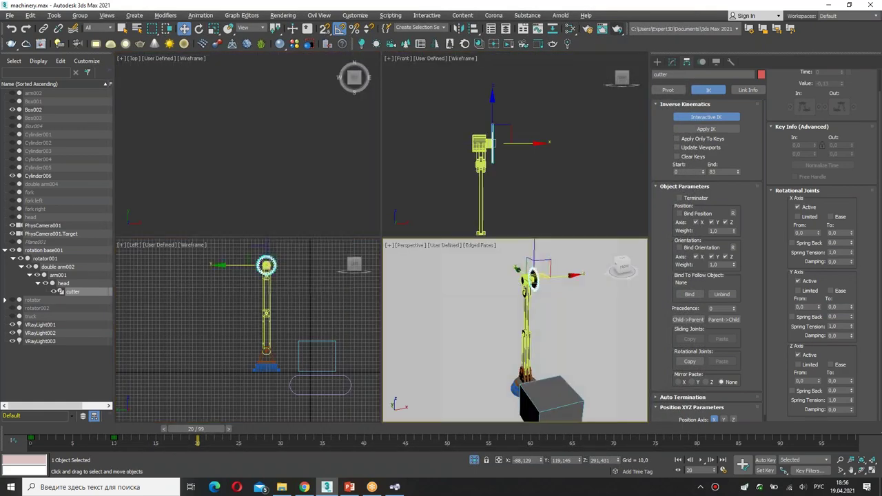
{"action": "key", "text": "alt+w"}
{"action": "middle_click_drag", "start_coordinate": [472, 278], "coordinate": [453, 272], "text": "alt"}
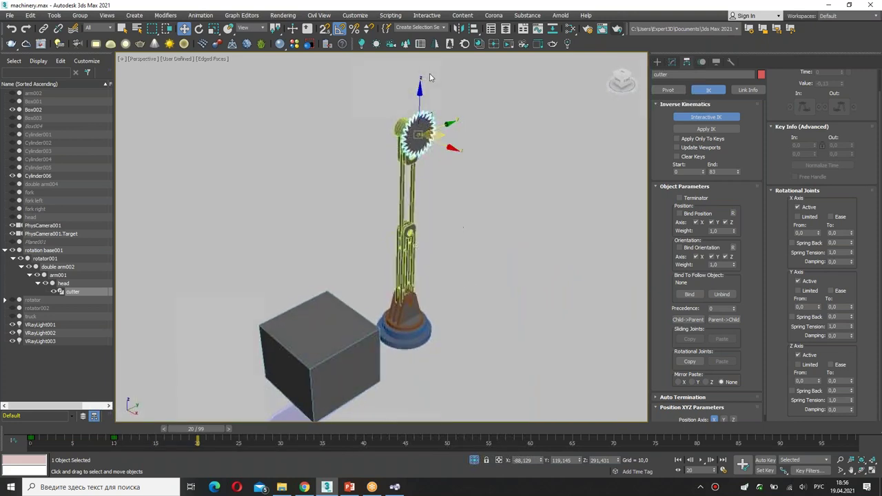
{"action": "left_click", "coordinate": [255, 28]}
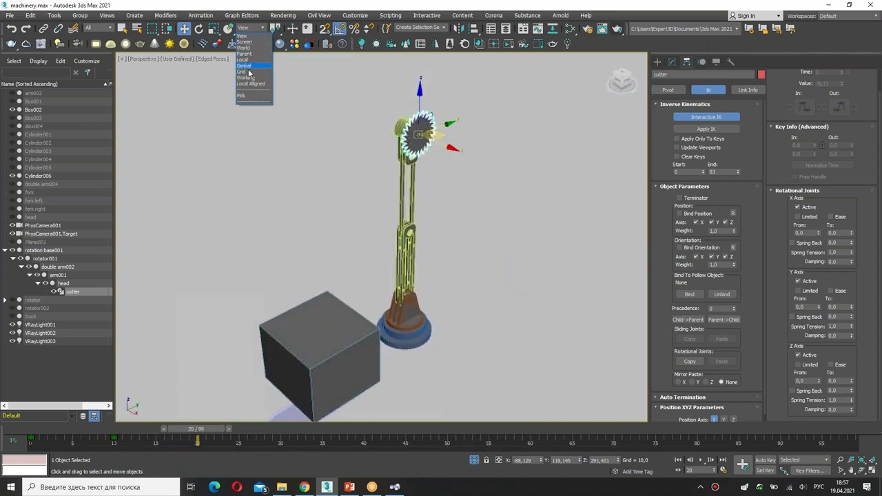
{"action": "left_click", "coordinate": [247, 54]}
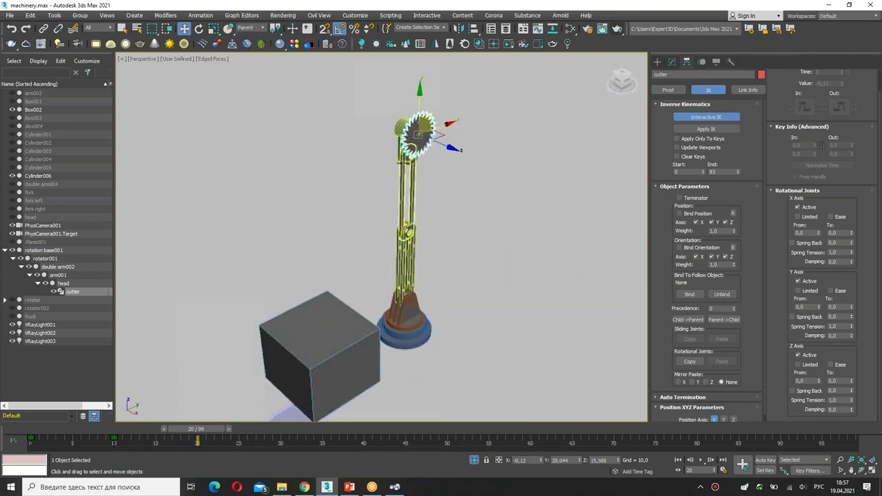
- Inspect the head and arm001 joint axes in the Parent coordinate system
{"action": "left_click", "coordinate": [400, 127]}
{"action": "scroll", "coordinate": [400, 126], "scroll_direction": "up", "scroll_amount": 5}
{"action": "mouse_move", "coordinate": [356, 143]}
{"action": "left_mouse_down"}
{"action": "mouse_move", "coordinate": [444, 162]}
{"action": "mouse_move", "coordinate": [436, 174]}
{"action": "left_mouse_up"}
{"action": "left_click", "coordinate": [403, 254]}
{"action": "left_click", "coordinate": [393, 262]}
{"action": "left_click_drag", "start_coordinate": [407, 296], "coordinate": [414, 324]}
{"action": "middle_click_drag", "start_coordinate": [400, 324], "coordinate": [399, 138]}
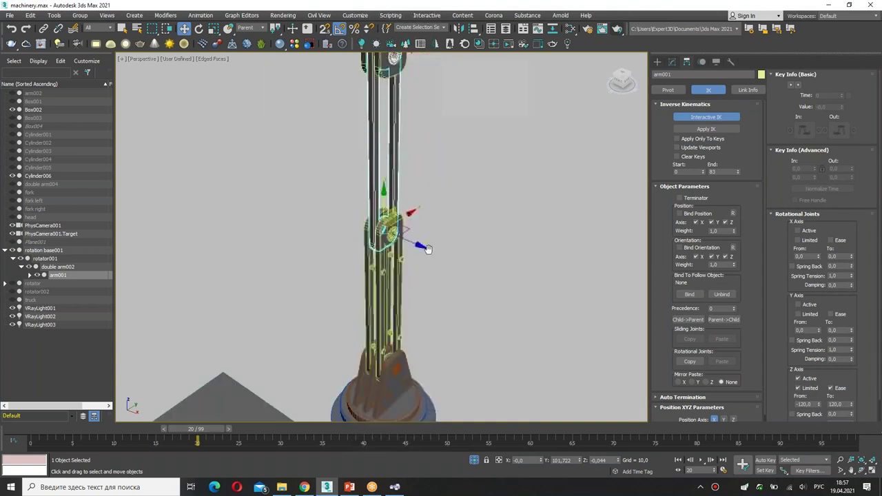
- Set double arm002's Y-axis joint to -120…120 with Limited and Ease, then restore four viewports
{"action": "left_click", "coordinate": [399, 255]}
{"action": "mouse_move", "coordinate": [401, 303]}
{"action": "left_mouse_down"}
{"action": "mouse_move", "coordinate": [330, 264]}
{"action": "mouse_move", "coordinate": [341, 300]}
{"action": "left_mouse_up"}
{"action": "mouse_move", "coordinate": [329, 265]}
{"action": "left_mouse_down"}
{"action": "mouse_move", "coordinate": [365, 268]}
{"action": "mouse_move", "coordinate": [364, 293]}
{"action": "left_mouse_up"}
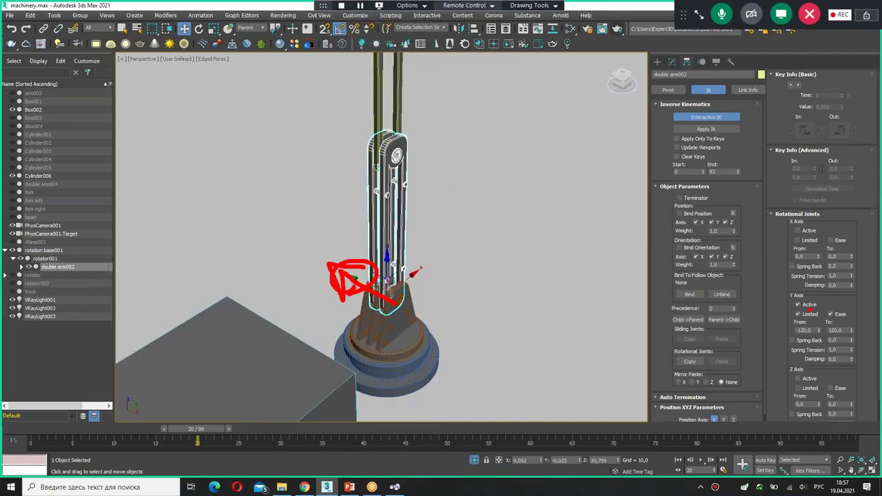
{"action": "left_click_drag", "start_coordinate": [881, 234], "coordinate": [772, 416]}
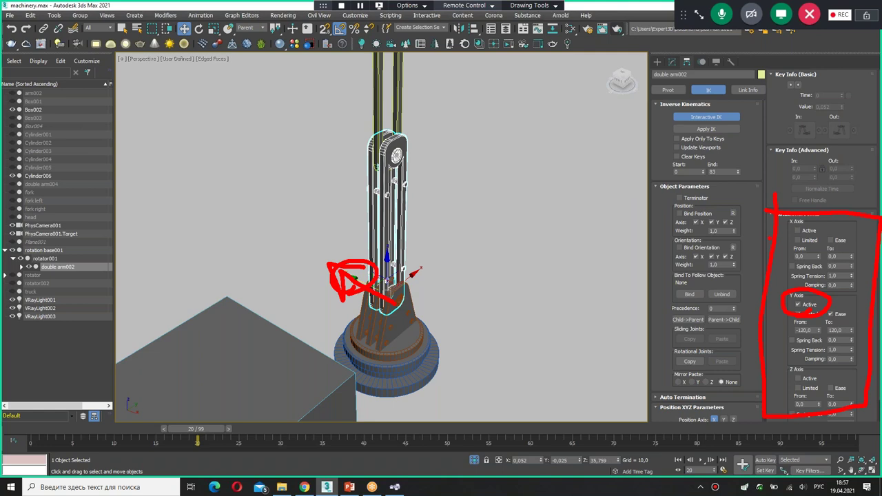
{"action": "left_click_drag", "start_coordinate": [666, 109], "coordinate": [748, 129]}
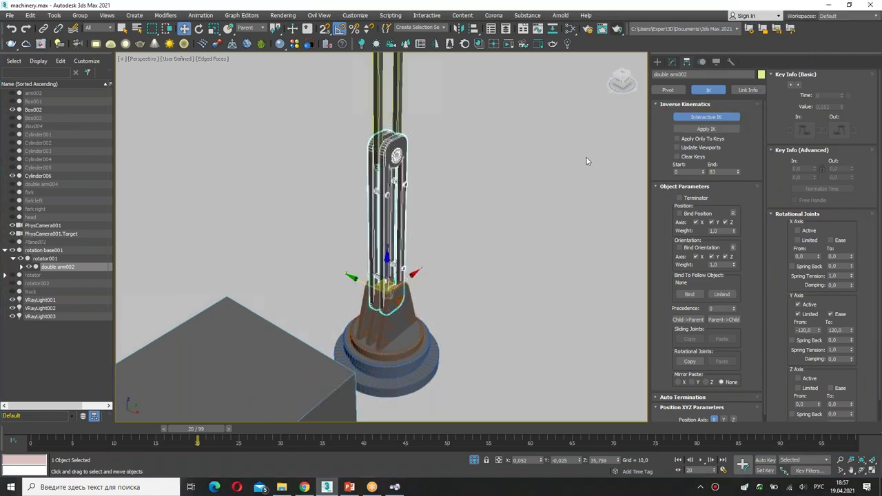
{"action": "key", "text": "alt+w"}
{"action": "key", "text": "alt+w"}
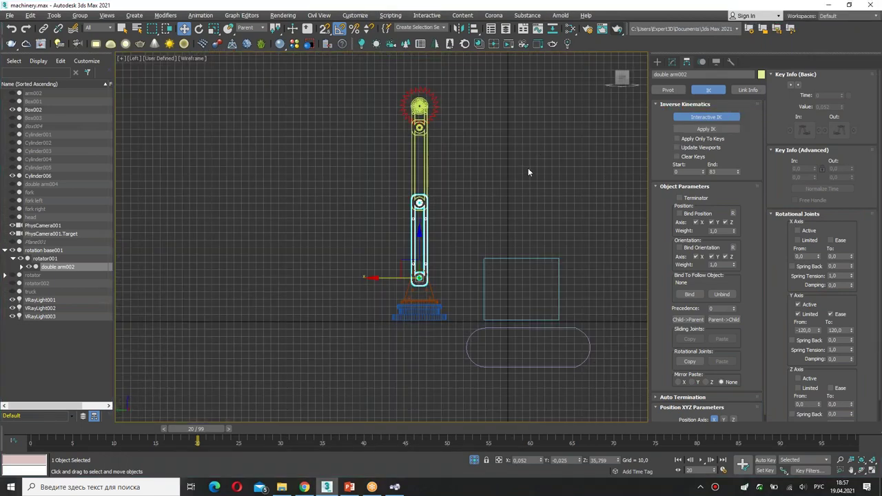
- Select the cutter at frame 25 with Select and Move active, and bring up Key Filters
{"action": "left_click", "coordinate": [431, 114]}
{"action": "mouse_move", "coordinate": [214, 428]}
{"action": "left_mouse_down"}
{"action": "mouse_move", "coordinate": [139, 431]}
{"action": "mouse_move", "coordinate": [257, 433]}
{"action": "left_mouse_up"}
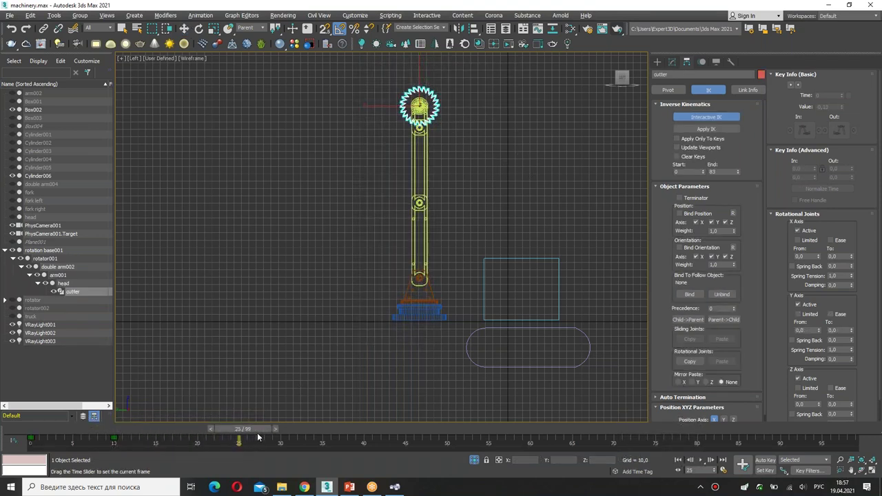
{"action": "key", "text": "w"}
{"action": "mouse_move", "coordinate": [249, 431]}
{"action": "left_mouse_down"}
{"action": "mouse_move", "coordinate": [107, 430]}
{"action": "mouse_move", "coordinate": [255, 433]}
{"action": "mouse_move", "coordinate": [245, 431]}
{"action": "left_mouse_up"}
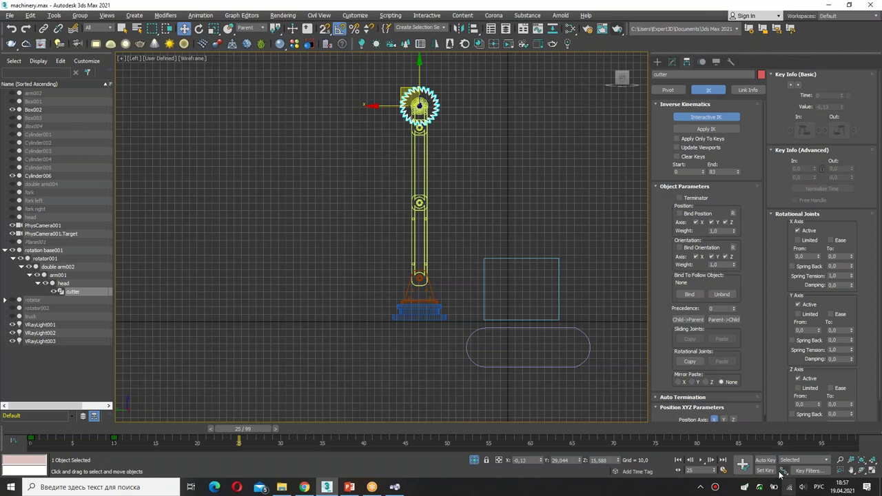
{"action": "left_click", "coordinate": [810, 471]}
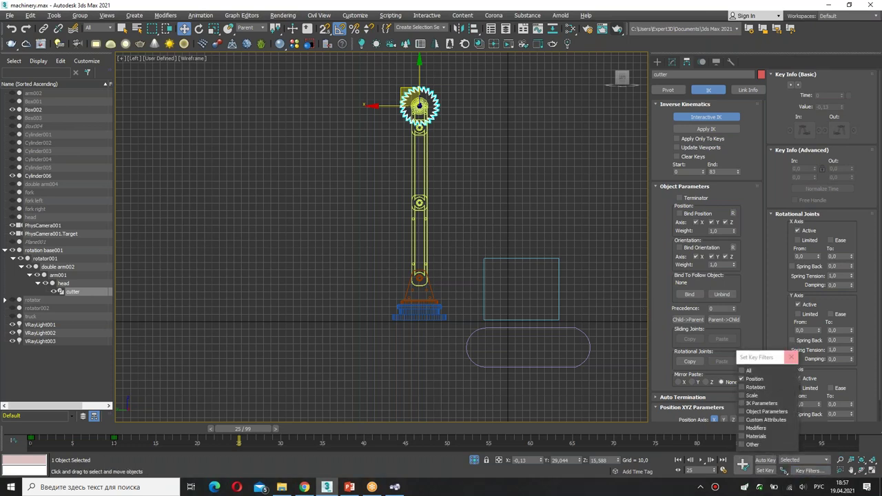
- Set a key for the cutter at frame 25, toggling the key filters' Position/Rotation options
{"action": "left_click", "coordinate": [791, 357]}
{"action": "left_click", "coordinate": [743, 464]}
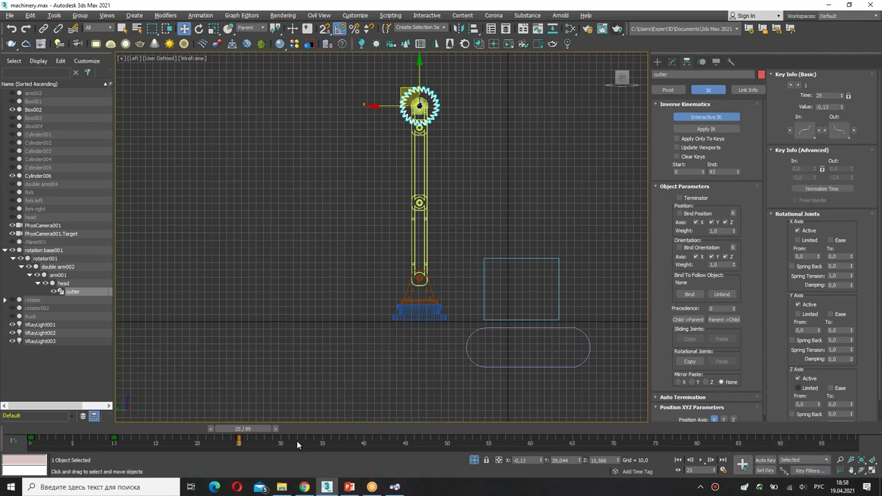
{"action": "left_click", "coordinate": [809, 470]}
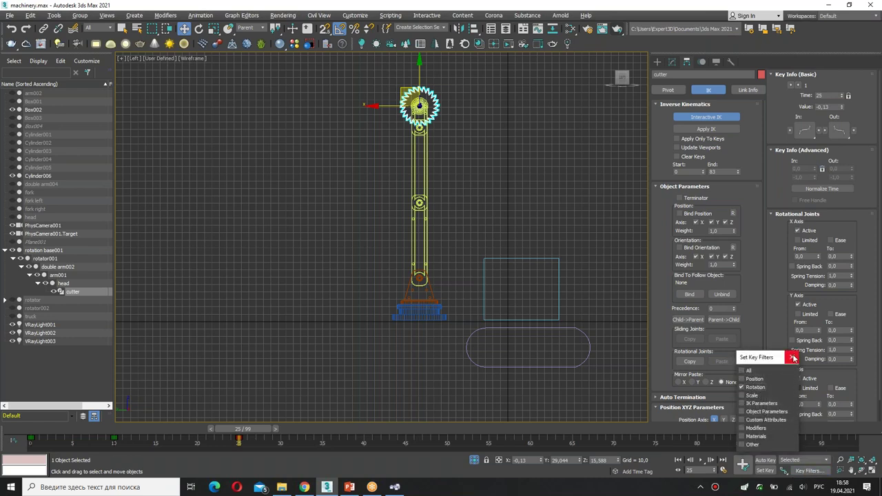
{"action": "left_click", "coordinate": [791, 357]}
{"action": "left_click", "coordinate": [279, 436]}
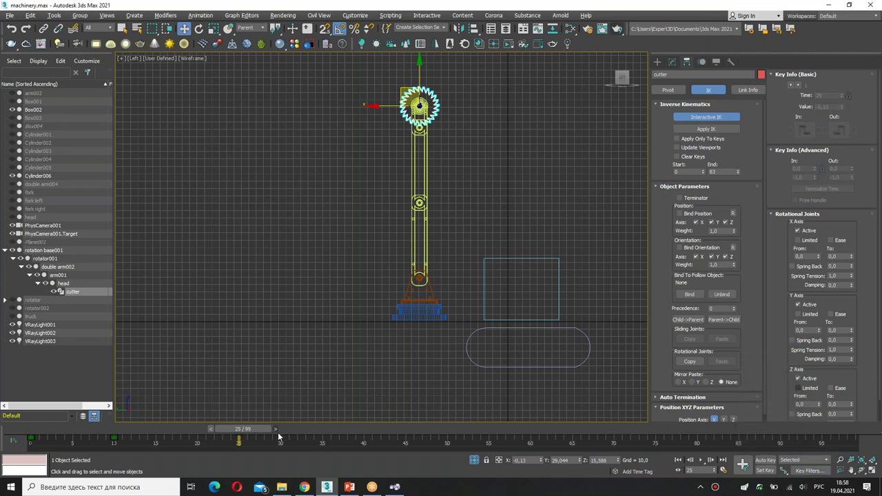
{"action": "left_click", "coordinate": [810, 471]}
{"action": "left_click", "coordinate": [790, 358]}
- Return to frame 25 to recheck the key filters, then move the time slider to frame 40
{"action": "mouse_move", "coordinate": [259, 428]}
{"action": "left_mouse_down"}
{"action": "mouse_move", "coordinate": [393, 439]}
{"action": "mouse_move", "coordinate": [213, 439]}
{"action": "left_mouse_up"}
{"action": "key", "text": "w"}
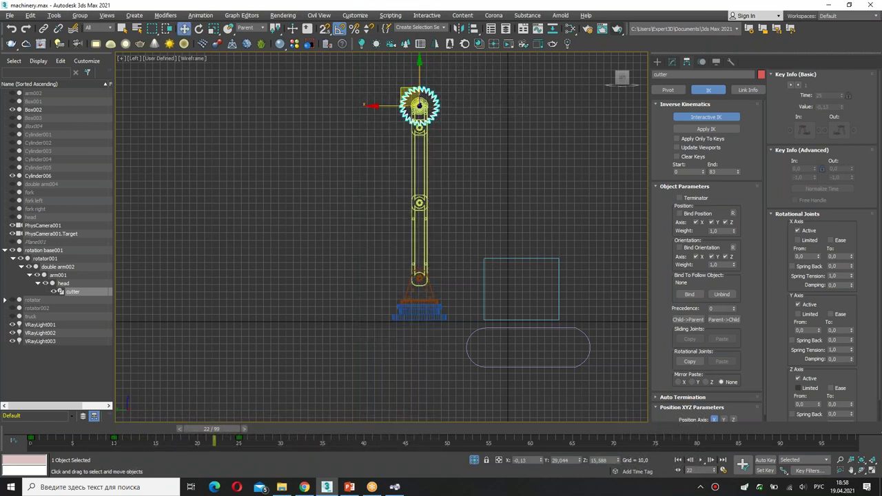
{"action": "key", "text": "q"}
{"action": "left_click_drag", "start_coordinate": [230, 430], "coordinate": [253, 436]}
{"action": "key", "text": "w"}
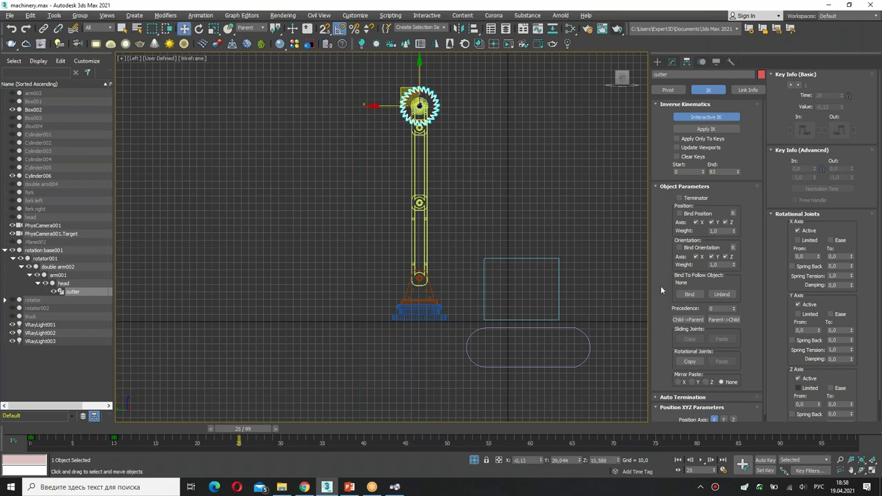
{"action": "left_click", "coordinate": [805, 471]}
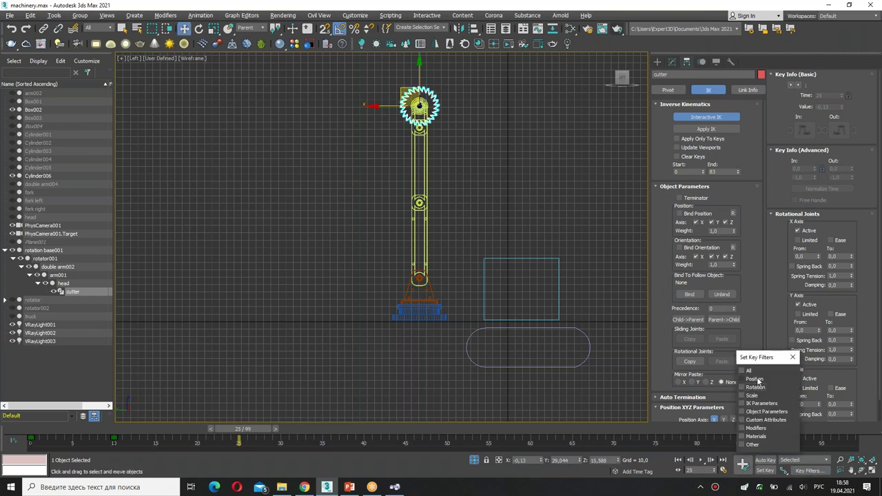
{"action": "left_click", "coordinate": [793, 357]}
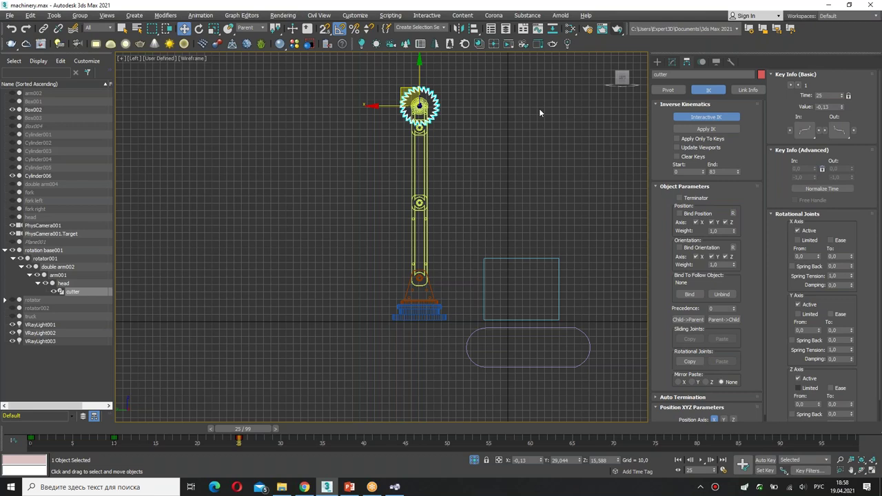
{"action": "left_click_drag", "start_coordinate": [655, 123], "coordinate": [667, 123]}
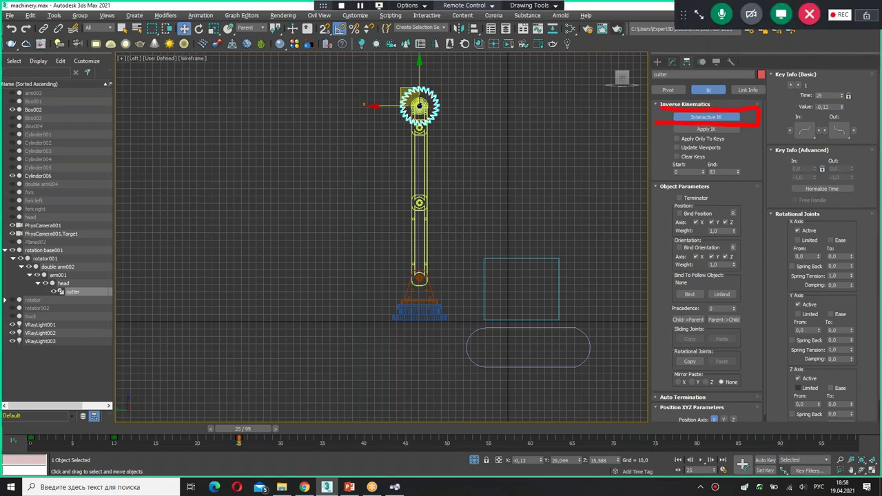
{"action": "left_click_drag", "start_coordinate": [276, 429], "coordinate": [372, 430]}
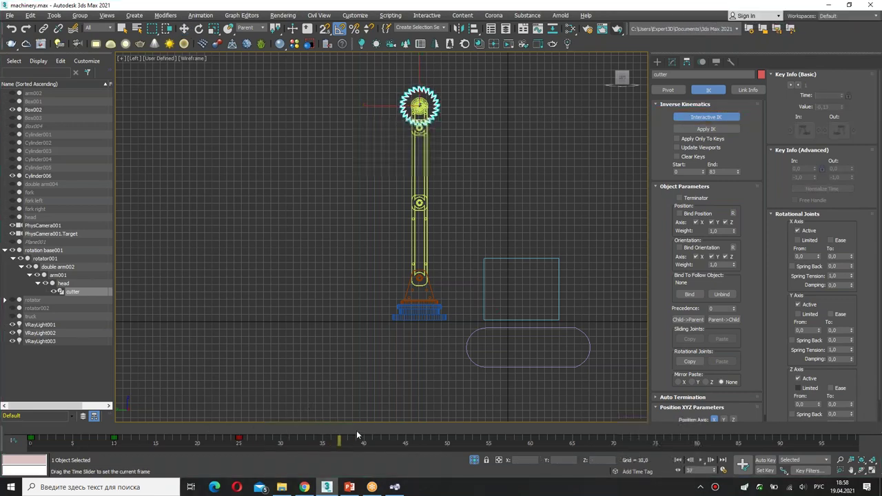
- At frame 40, use the View coordinate system and drag the cutter down-right to bend the arm
{"action": "key", "text": "w"}
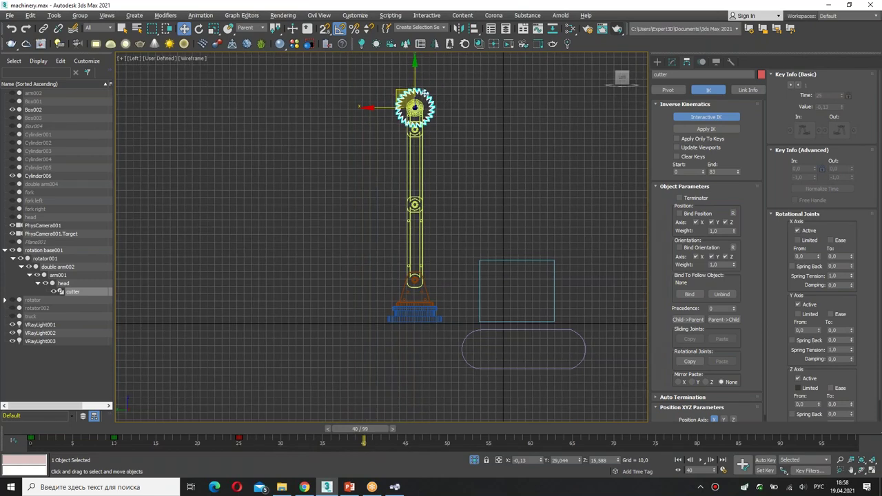
{"action": "left_click", "coordinate": [254, 28]}
{"action": "left_click", "coordinate": [248, 35]}
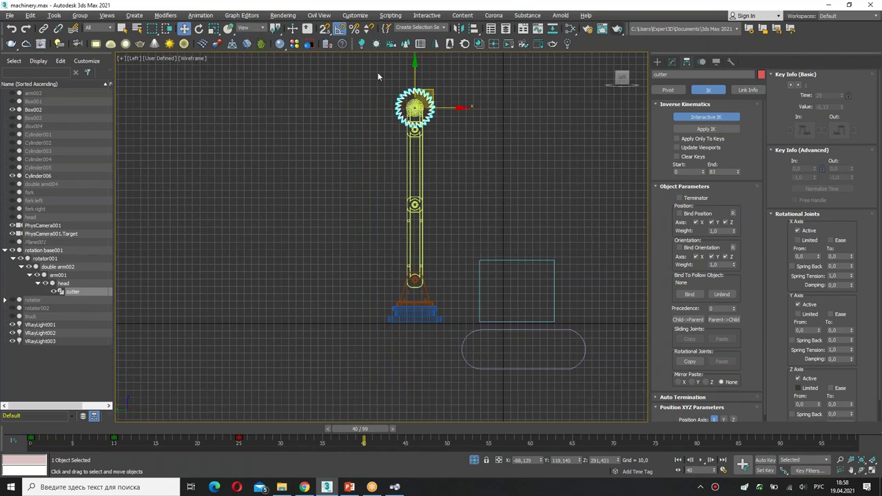
{"action": "mouse_move", "coordinate": [434, 94]}
{"action": "left_mouse_down"}
{"action": "mouse_move", "coordinate": [464, 210]}
{"action": "mouse_move", "coordinate": [492, 232]}
{"action": "mouse_move", "coordinate": [473, 222]}
{"action": "mouse_move", "coordinate": [452, 226]}
{"action": "mouse_move", "coordinate": [492, 251]}
{"action": "left_mouse_up"}
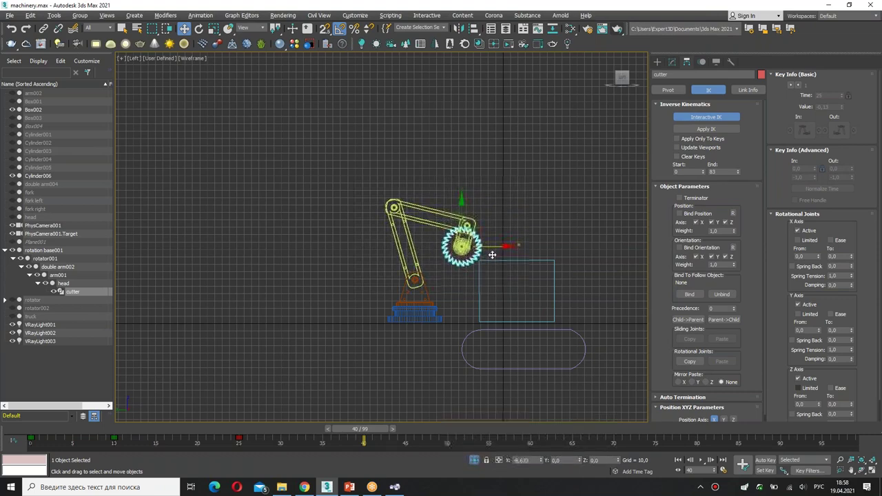
{"action": "scroll", "coordinate": [500, 270], "scroll_direction": "up", "scroll_amount": 3}
{"action": "scroll", "coordinate": [499, 271], "scroll_direction": "up", "scroll_amount": 1}
{"action": "mouse_move", "coordinate": [442, 209]}
{"action": "left_mouse_down"}
{"action": "mouse_move", "coordinate": [420, 254]}
{"action": "mouse_move", "coordinate": [417, 199]}
{"action": "mouse_move", "coordinate": [416, 214]}
{"action": "left_mouse_up"}
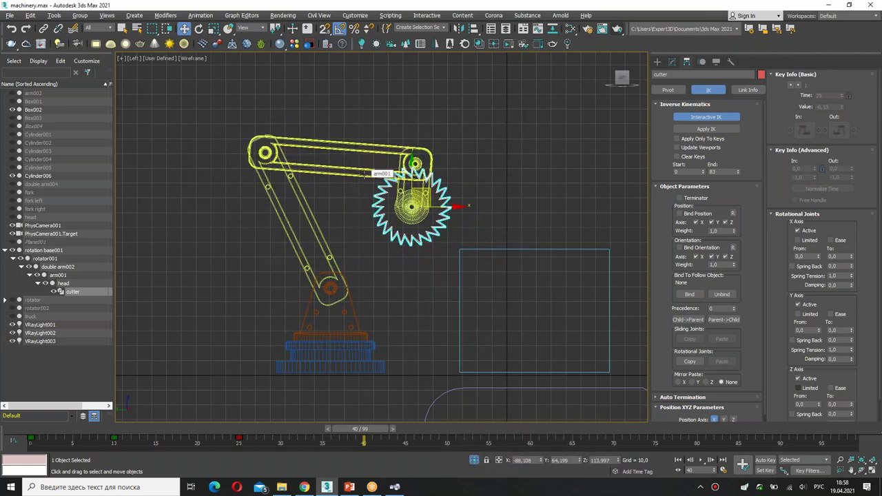
{"action": "left_click", "coordinate": [366, 175]}
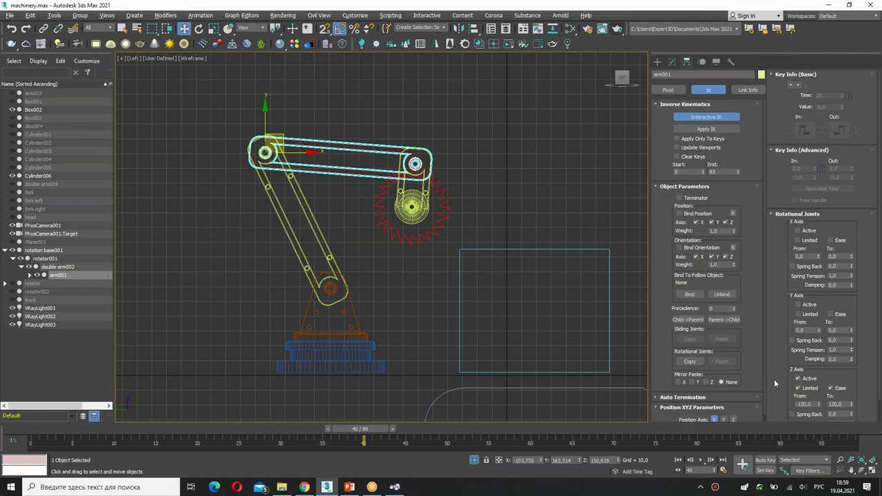
- Undo the bent pose and set arm001's Z and double arm002's Y limits to -160…160
{"action": "scroll", "coordinate": [787, 278], "scroll_direction": "down", "scroll_amount": 1}
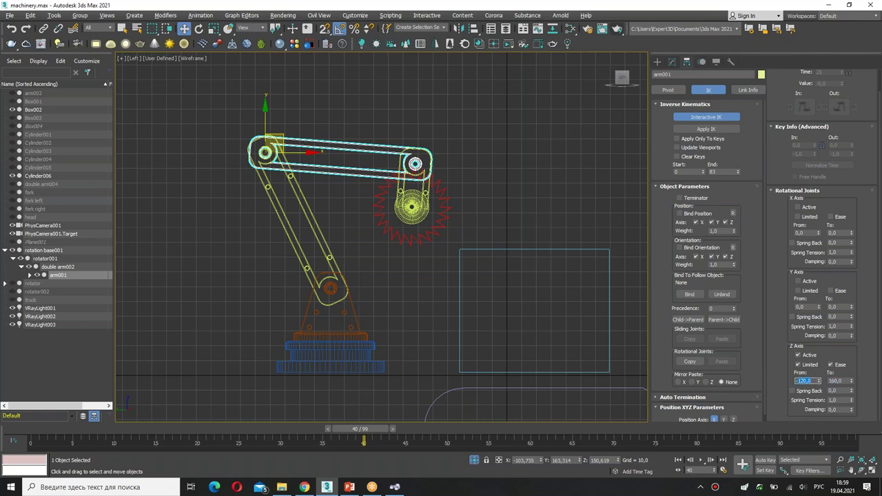
{"action": "scroll", "coordinate": [449, 251], "scroll_direction": "down", "scroll_amount": 4}
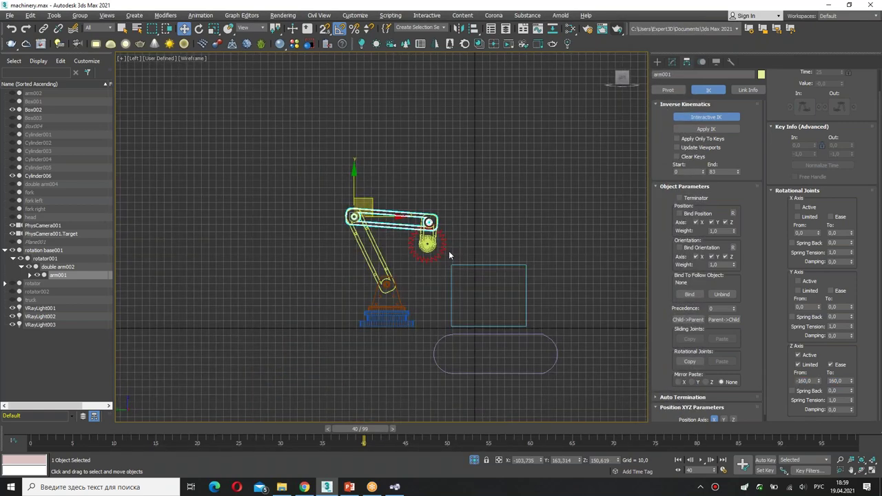
{"action": "left_click", "coordinate": [449, 248]}
{"action": "key", "text": "ctrl+z"}
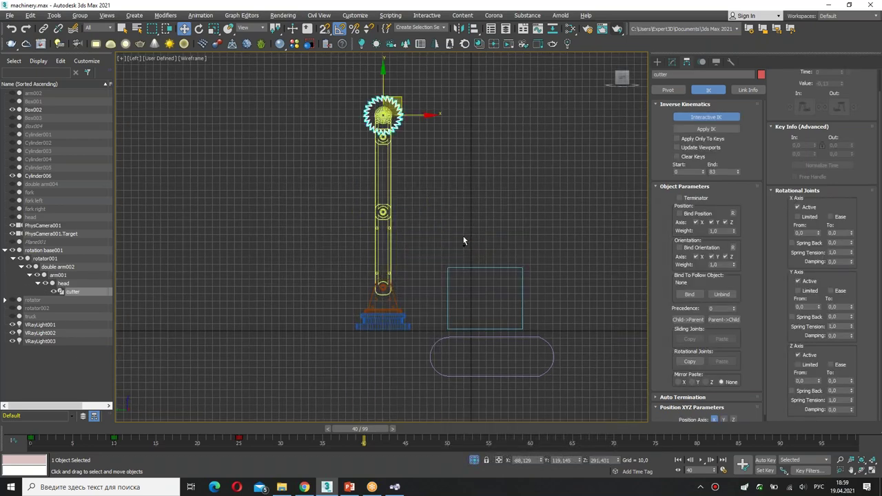
{"action": "left_click", "coordinate": [383, 248]}
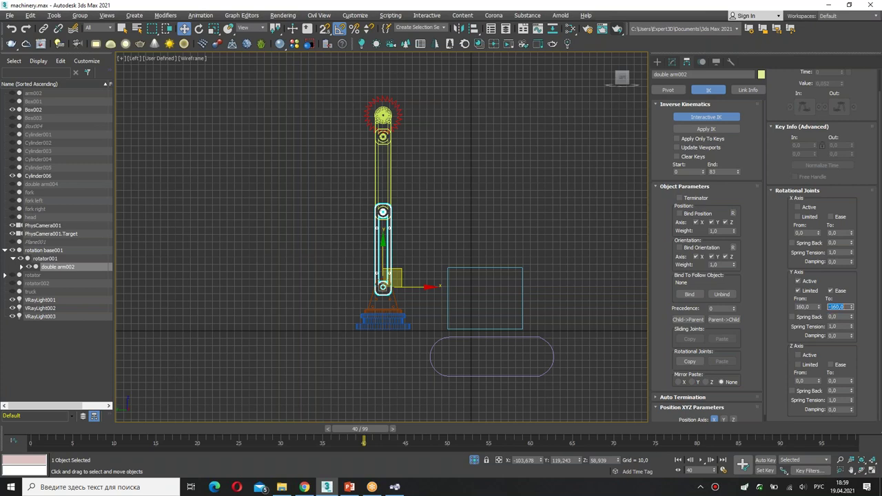
{"action": "key", "text": "Page_Down"}
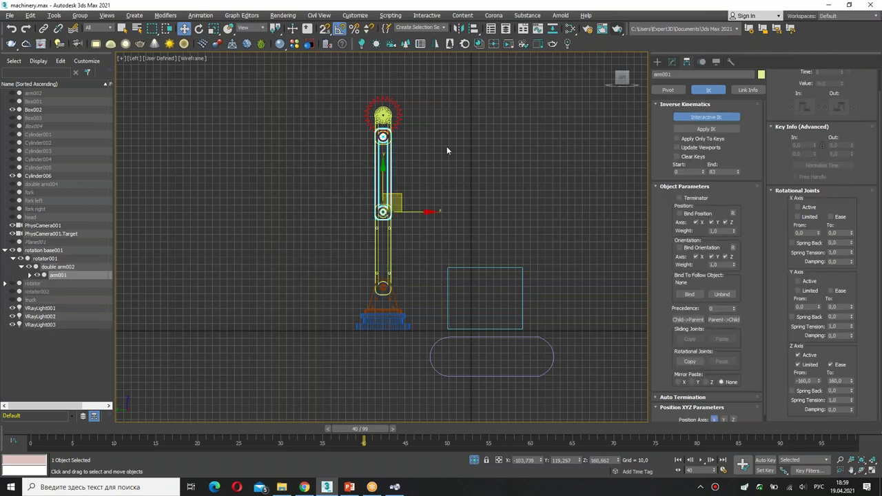
{"action": "left_click", "coordinate": [404, 129]}
- Turn on Auto Key and key the cutter reaching down to the box's corner at frame 40
{"action": "left_click", "coordinate": [407, 129]}
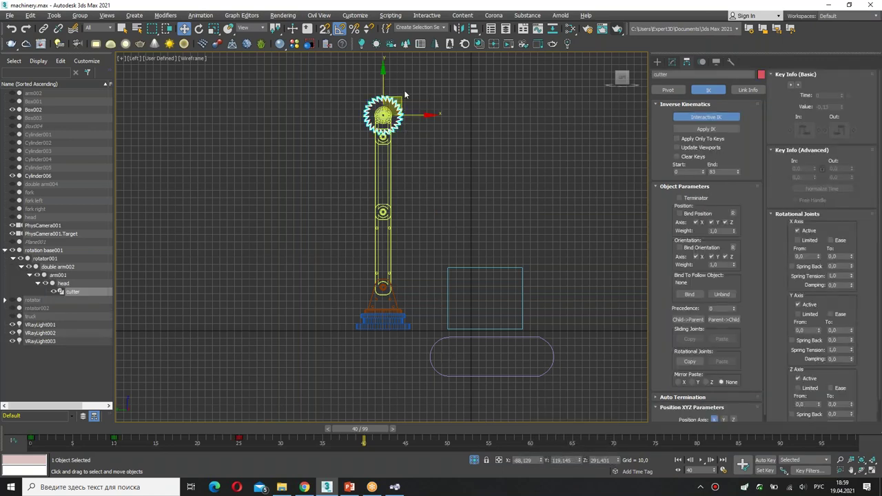
{"action": "mouse_move", "coordinate": [403, 101]}
{"action": "left_mouse_down"}
{"action": "mouse_move", "coordinate": [439, 238]}
{"action": "mouse_move", "coordinate": [429, 216]}
{"action": "left_mouse_up"}
{"action": "key", "text": "ctrl+z"}
{"action": "left_click", "coordinate": [766, 460]}
{"action": "mouse_move", "coordinate": [403, 100]}
{"action": "left_mouse_down"}
{"action": "mouse_move", "coordinate": [440, 236]}
{"action": "mouse_move", "coordinate": [444, 221]}
{"action": "left_mouse_up"}
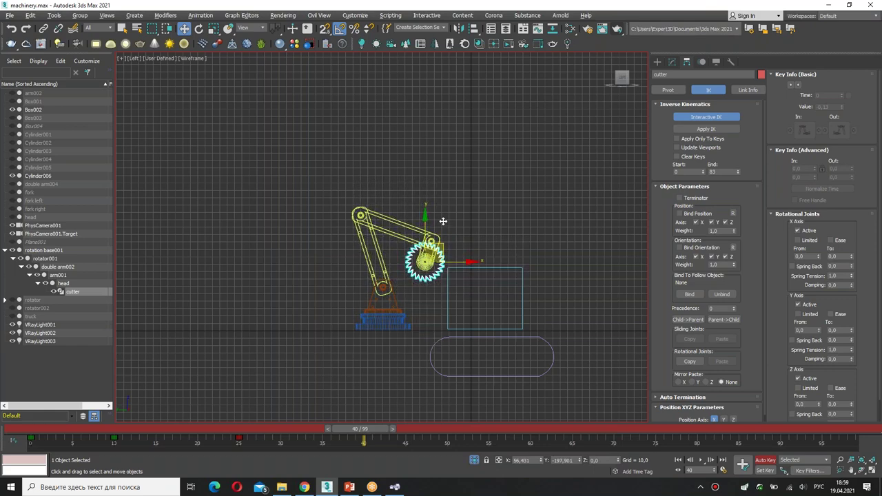
{"action": "left_click_drag", "start_coordinate": [443, 222], "coordinate": [443, 220]}
{"action": "scroll", "coordinate": [489, 287], "scroll_direction": "up", "scroll_amount": 2}
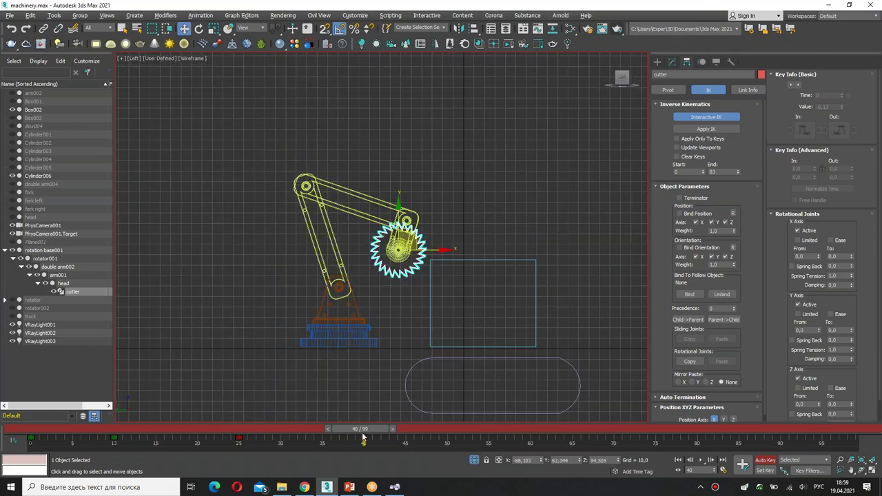
- Key the cutter raised high around frame 75 and scrub the timeline to check the lift
{"action": "mouse_move", "coordinate": [385, 430]}
{"action": "left_mouse_down"}
{"action": "mouse_move", "coordinate": [542, 431]}
{"action": "mouse_move", "coordinate": [525, 430]}
{"action": "left_mouse_up"}
{"action": "key", "text": "w"}
{"action": "mouse_move", "coordinate": [437, 257]}
{"action": "left_mouse_down"}
{"action": "mouse_move", "coordinate": [572, 261]}
{"action": "mouse_move", "coordinate": [598, 252]}
{"action": "mouse_move", "coordinate": [597, 269]}
{"action": "left_mouse_up"}
{"action": "mouse_move", "coordinate": [545, 428]}
{"action": "left_mouse_down"}
{"action": "mouse_move", "coordinate": [373, 427]}
{"action": "mouse_move", "coordinate": [663, 429]}
{"action": "left_mouse_up"}
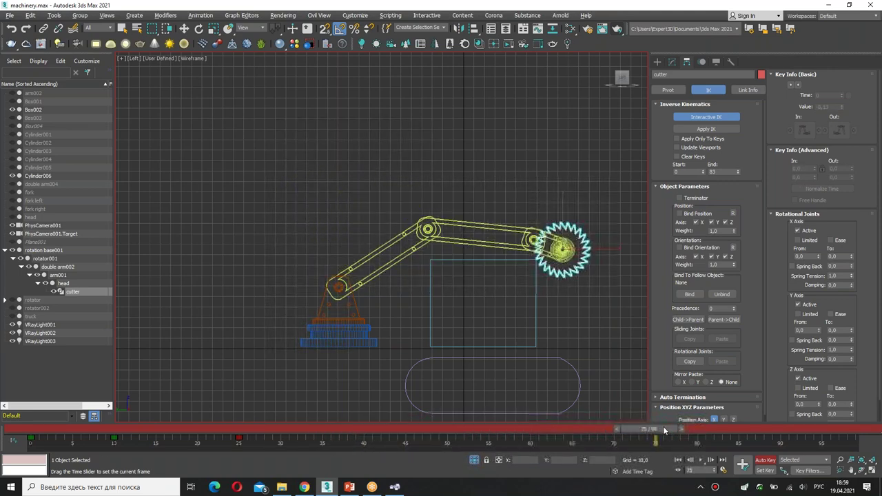
{"action": "mouse_move", "coordinate": [606, 241]}
{"action": "left_mouse_down"}
{"action": "mouse_move", "coordinate": [546, 197]}
{"action": "mouse_move", "coordinate": [409, 183]}
{"action": "left_mouse_up"}
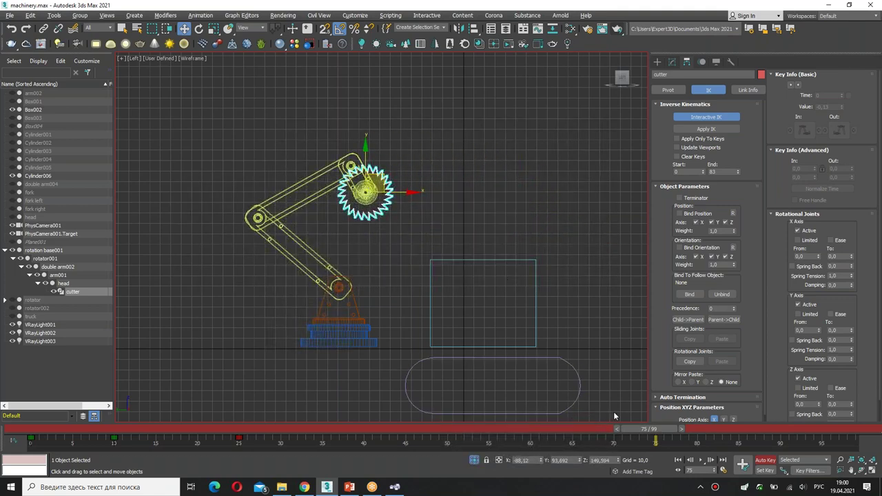
{"action": "mouse_move", "coordinate": [643, 430]}
{"action": "left_mouse_down"}
{"action": "mouse_move", "coordinate": [142, 424]}
{"action": "mouse_move", "coordinate": [463, 449]}
{"action": "mouse_move", "coordinate": [855, 442]}
{"action": "left_mouse_up"}
- Select Cylinder006 and move it up over the robot arm at frame 41
{"action": "key", "text": "w"}
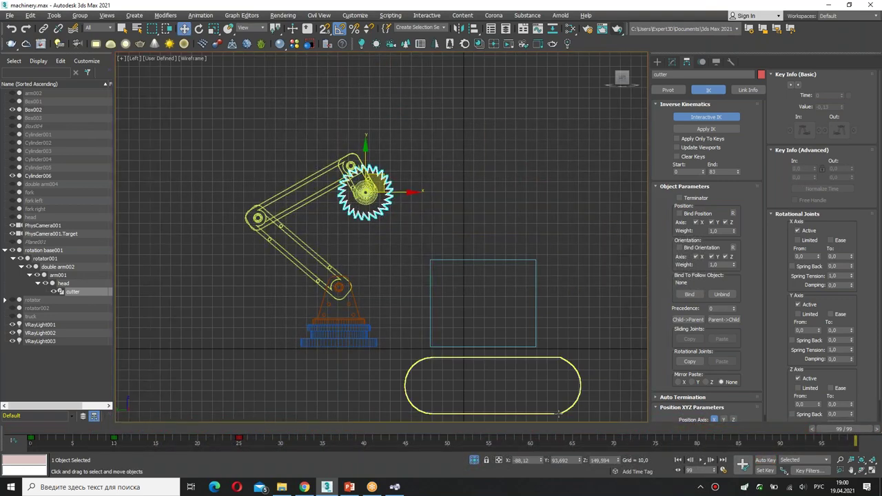
{"action": "left_click", "coordinate": [555, 412]}
{"action": "left_click_drag", "start_coordinate": [332, 427], "coordinate": [369, 433]}
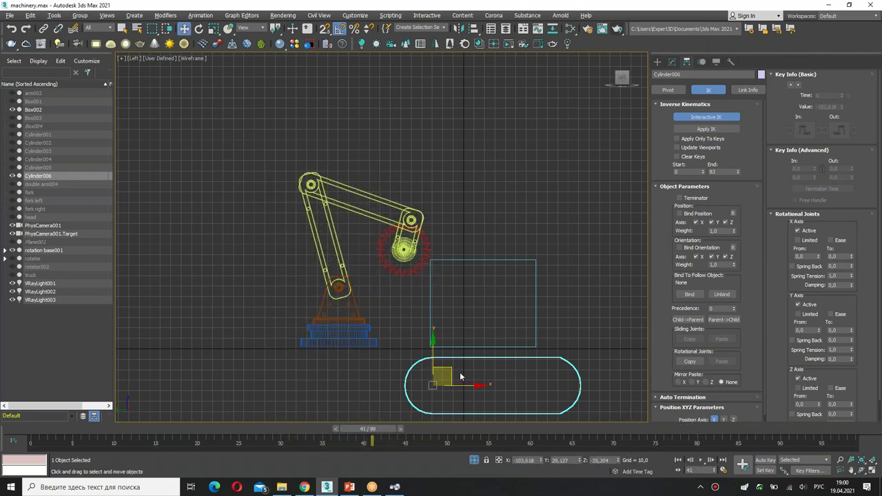
{"action": "left_click_drag", "start_coordinate": [460, 376], "coordinate": [308, 257]}
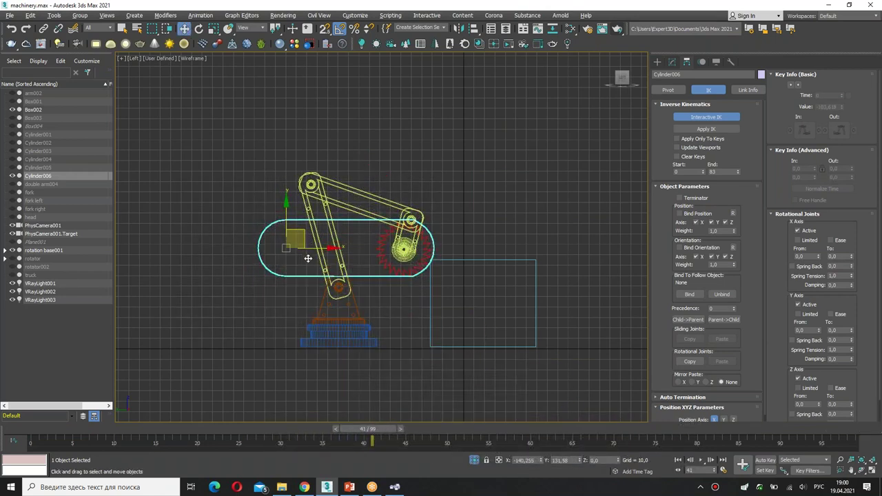
- With Auto Key on, shift the target right at frames 50 and 55 so the arm reaches further
{"action": "left_click", "coordinate": [772, 461]}
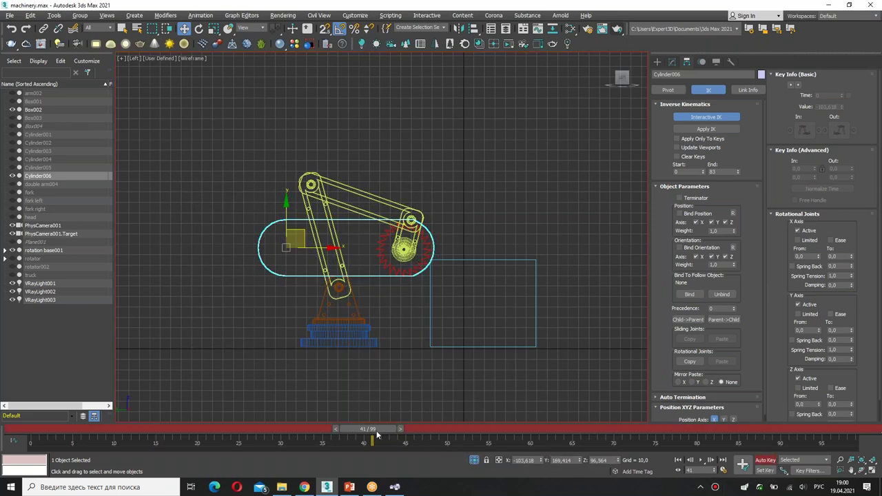
{"action": "mouse_move", "coordinate": [386, 429]}
{"action": "left_mouse_down"}
{"action": "mouse_move", "coordinate": [473, 430]}
{"action": "mouse_move", "coordinate": [466, 429]}
{"action": "left_mouse_up"}
{"action": "key", "text": "w"}
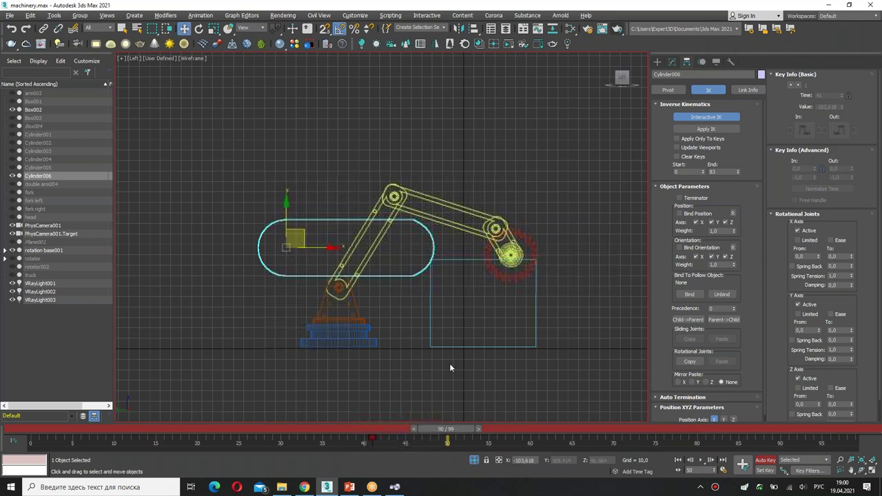
{"action": "left_click_drag", "start_coordinate": [326, 249], "coordinate": [426, 260]}
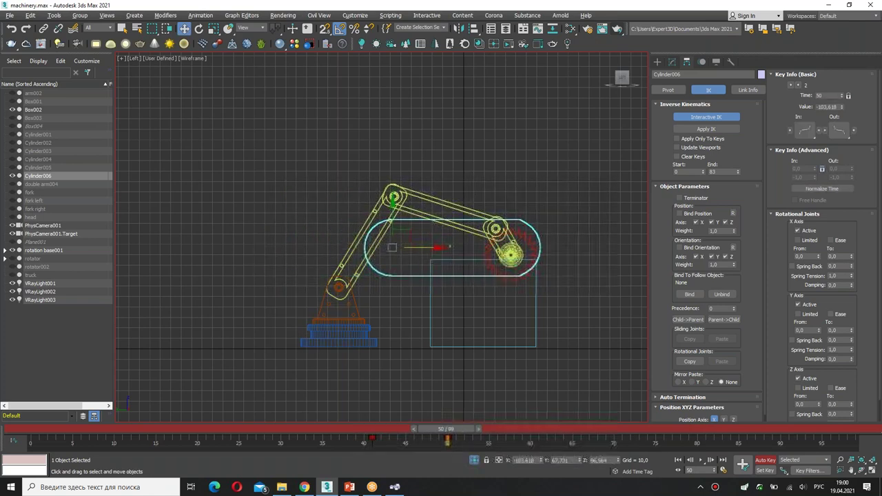
{"action": "left_click_drag", "start_coordinate": [460, 432], "coordinate": [499, 430]}
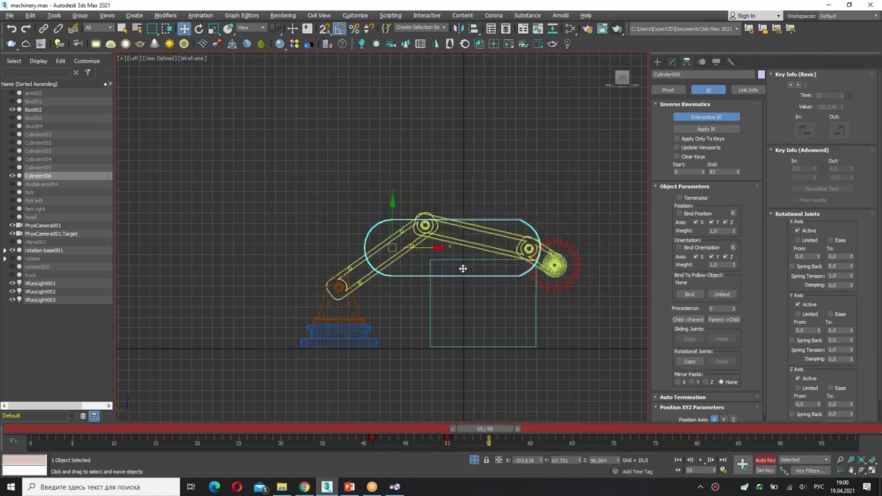
{"action": "left_click_drag", "start_coordinate": [432, 249], "coordinate": [448, 255]}
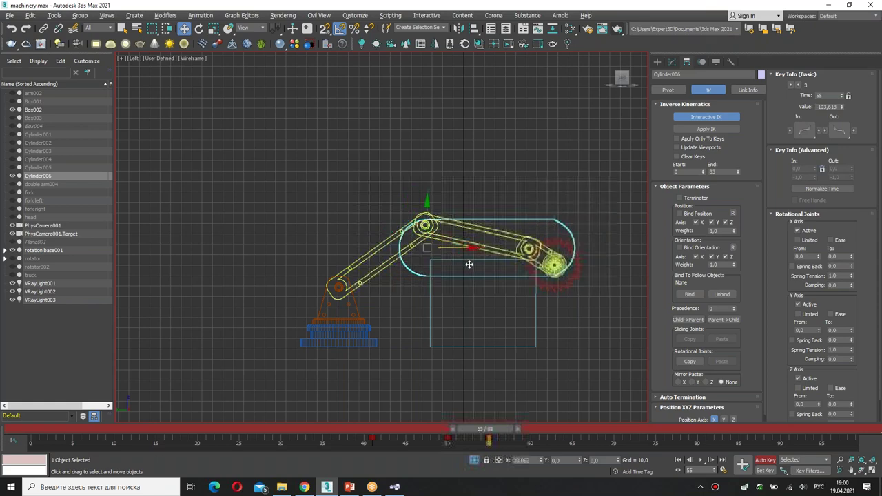
- Scrub frames 45–90 to review the arm swinging over the box, selecting and clearing the cutter
{"action": "mouse_move", "coordinate": [483, 434]}
{"action": "left_mouse_down"}
{"action": "mouse_move", "coordinate": [402, 432]}
{"action": "mouse_move", "coordinate": [414, 430]}
{"action": "left_mouse_up"}
{"action": "key", "text": "w"}
{"action": "left_click_drag", "start_coordinate": [383, 248], "coordinate": [394, 250]}
{"action": "mouse_move", "coordinate": [427, 432]}
{"action": "left_mouse_down"}
{"action": "mouse_move", "coordinate": [537, 440]}
{"action": "mouse_move", "coordinate": [447, 435]}
{"action": "mouse_move", "coordinate": [485, 432]}
{"action": "left_mouse_up"}
{"action": "key", "text": "w"}
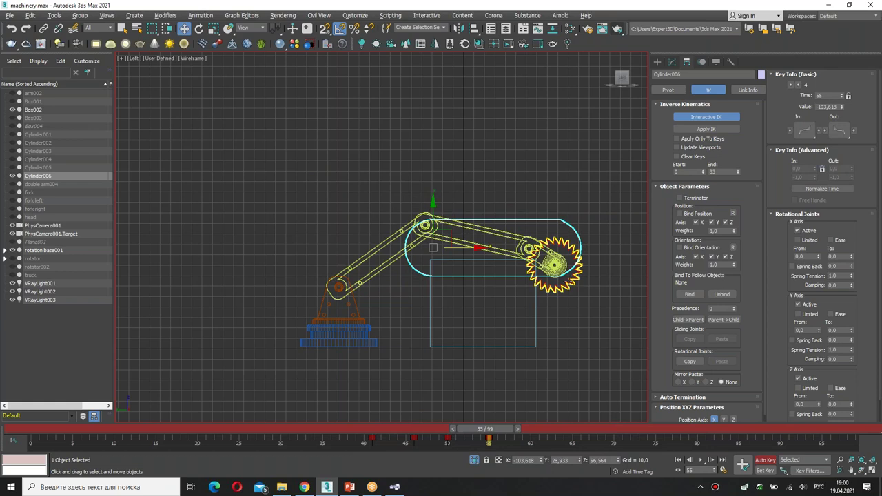
{"action": "left_click", "coordinate": [567, 280]}
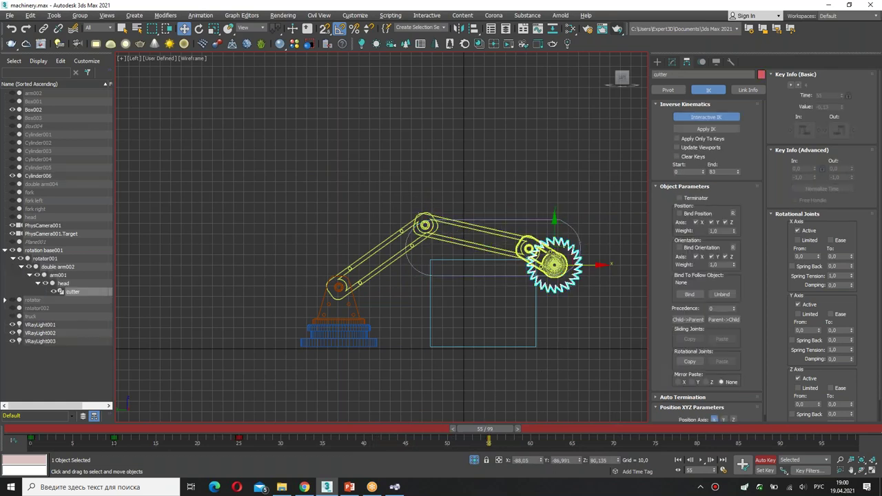
{"action": "left_click", "coordinate": [562, 164]}
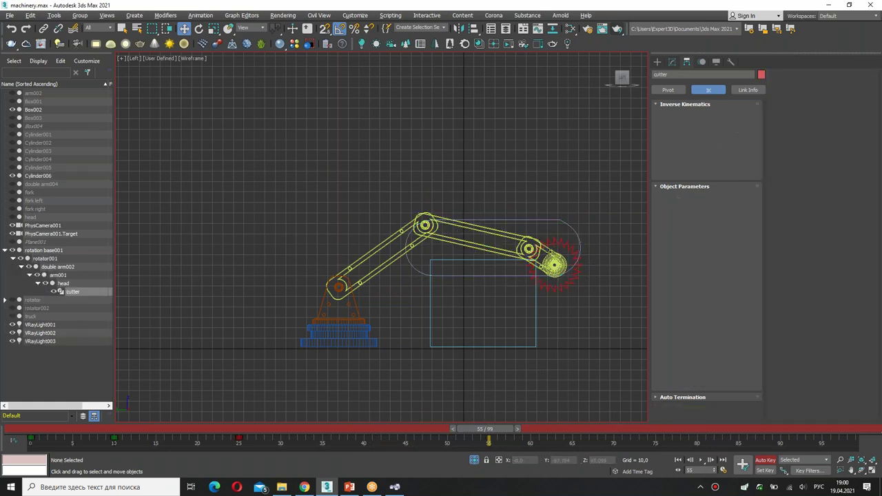
{"action": "mouse_move", "coordinate": [489, 432]}
{"action": "left_mouse_down"}
{"action": "mouse_move", "coordinate": [378, 432]}
{"action": "mouse_move", "coordinate": [779, 432]}
{"action": "left_mouse_up"}
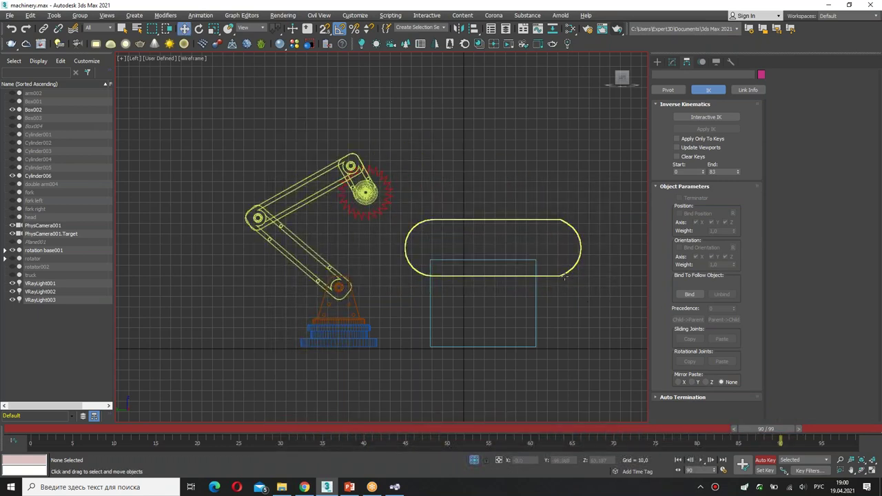
- Turn off Auto Key and make Box002 a Boolean compound, picking the rounded cylinder as operand
{"action": "left_click", "coordinate": [564, 276]}
{"action": "left_click", "coordinate": [537, 306]}
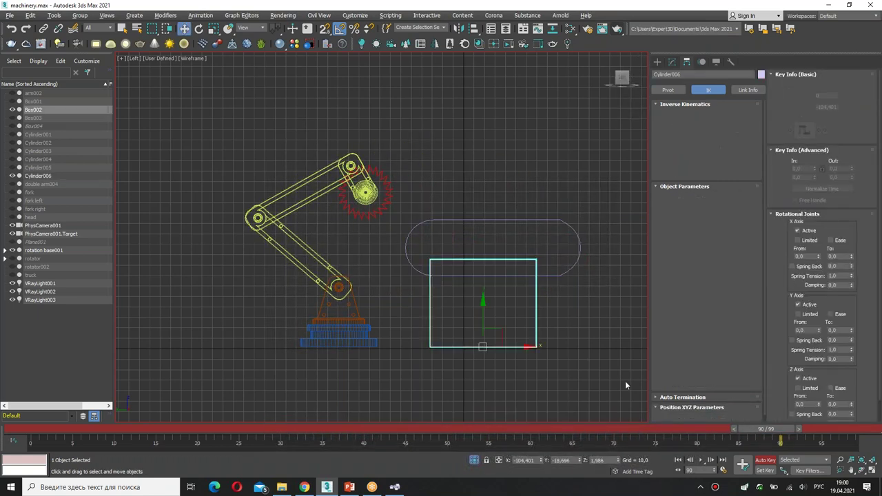
{"action": "left_click", "coordinate": [765, 461]}
{"action": "left_click", "coordinate": [657, 62]}
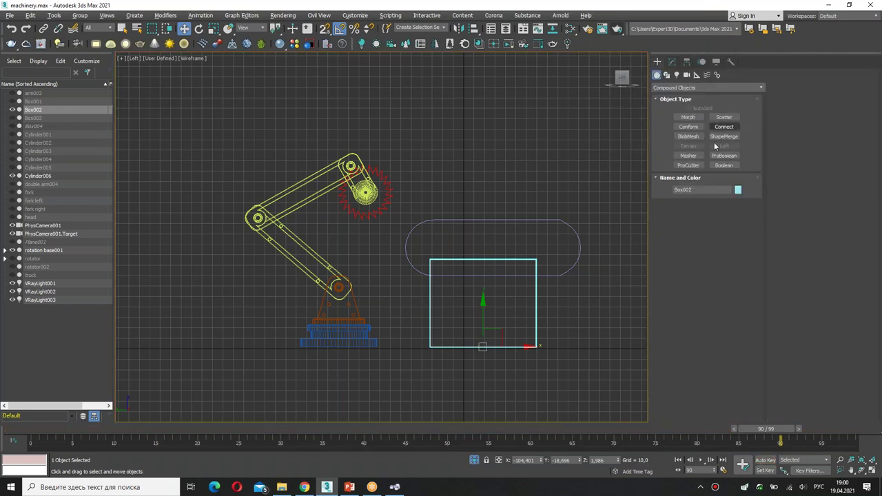
{"action": "left_click", "coordinate": [685, 88]}
{"action": "left_click", "coordinate": [672, 111]}
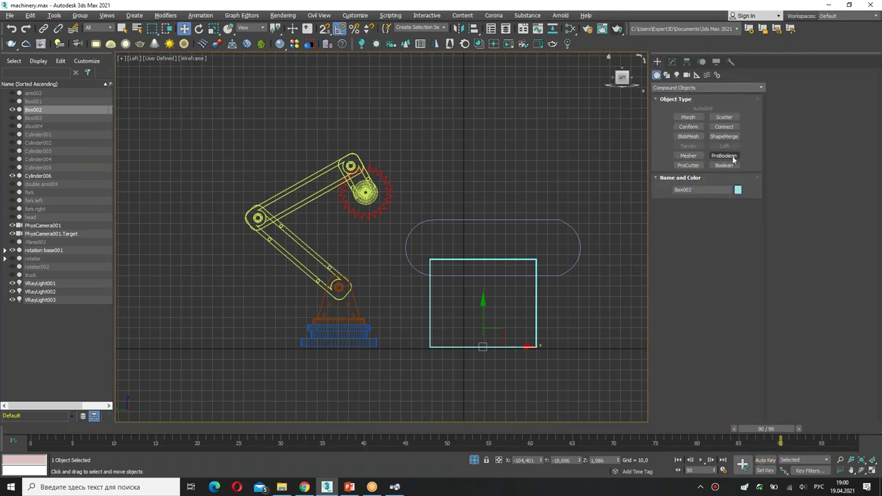
{"action": "left_click", "coordinate": [721, 166]}
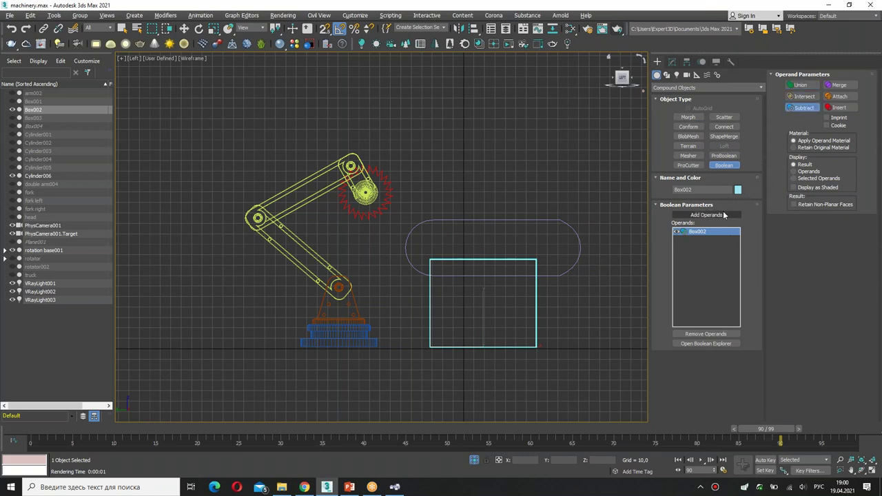
{"action": "left_click", "coordinate": [562, 222]}
- Scrub the animation in Perspective to check the arm, then undo adding the cylinder
{"action": "key", "text": "alt+w"}
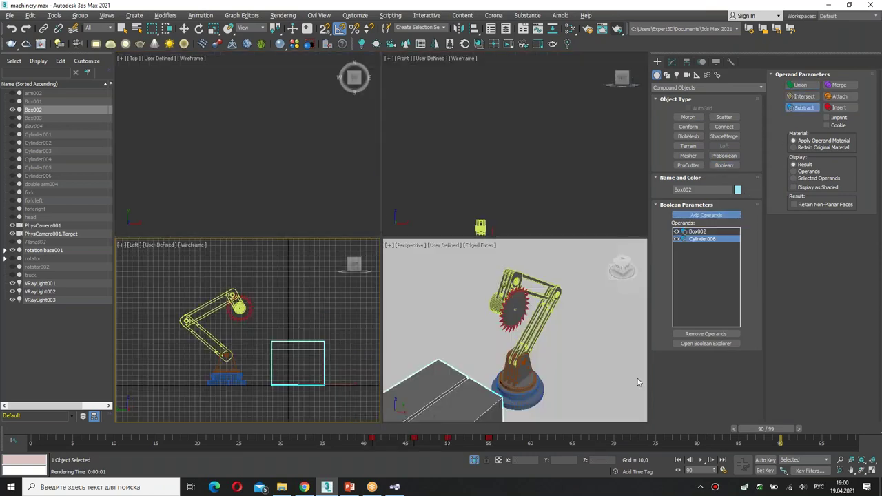
{"action": "left_click", "coordinate": [638, 379]}
{"action": "key", "text": "alt+w"}
{"action": "scroll", "coordinate": [494, 349], "scroll_direction": "down", "scroll_amount": 3}
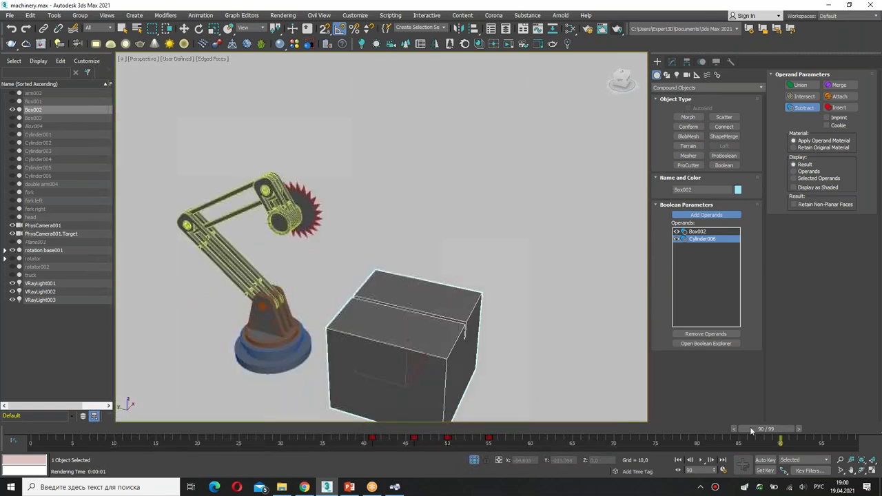
{"action": "mouse_move", "coordinate": [313, 431]}
{"action": "left_mouse_down"}
{"action": "mouse_move", "coordinate": [248, 446]}
{"action": "mouse_move", "coordinate": [606, 460]}
{"action": "mouse_move", "coordinate": [831, 452]}
{"action": "left_mouse_up"}
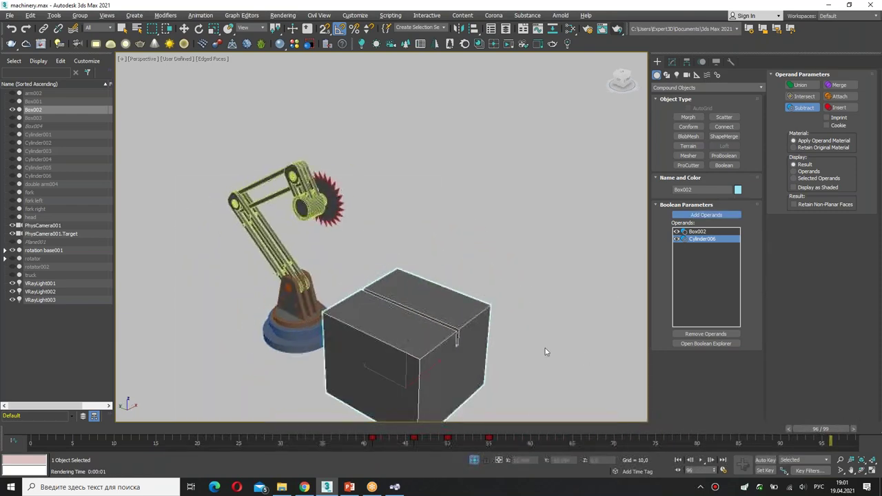
{"action": "middle_click_drag", "start_coordinate": [545, 349], "coordinate": [505, 333], "text": "alt"}
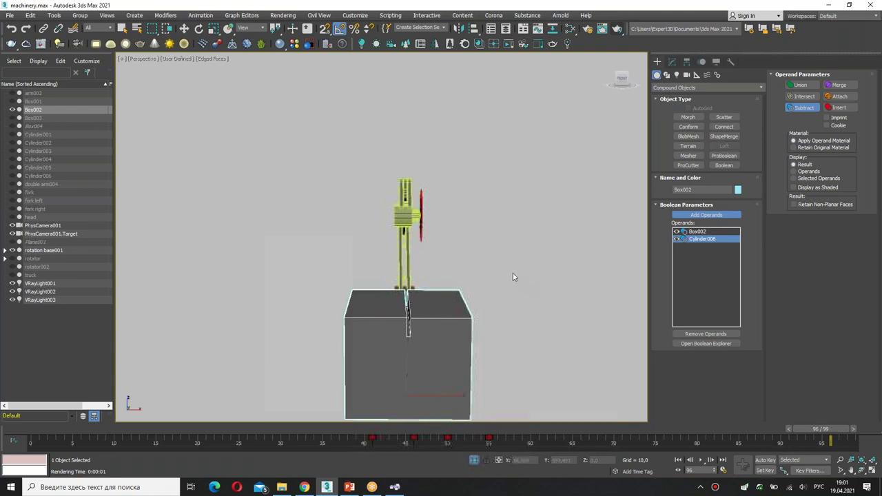
{"action": "key", "text": "ctrl+z"}
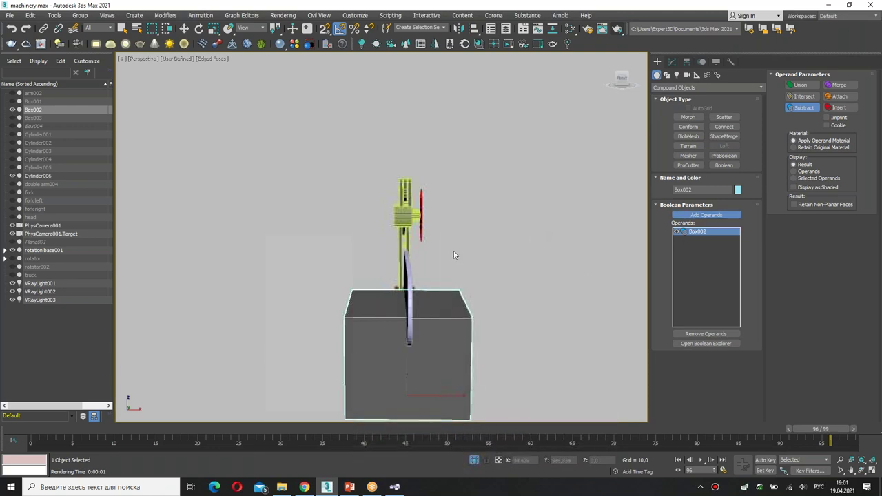
- Move the rounded cylinder slightly to the right along X
{"action": "left_click", "coordinate": [409, 296]}
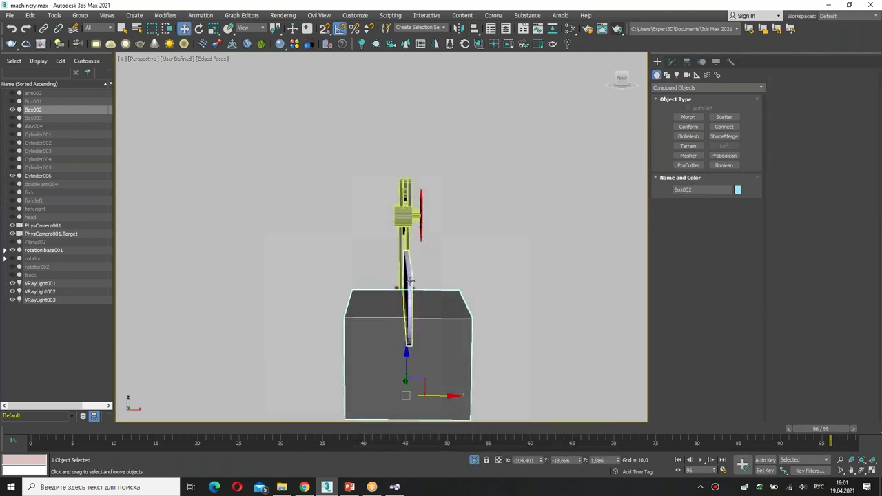
{"action": "key", "text": "w"}
{"action": "left_click_drag", "start_coordinate": [419, 278], "coordinate": [440, 277]}
{"action": "key", "text": "alt+w"}
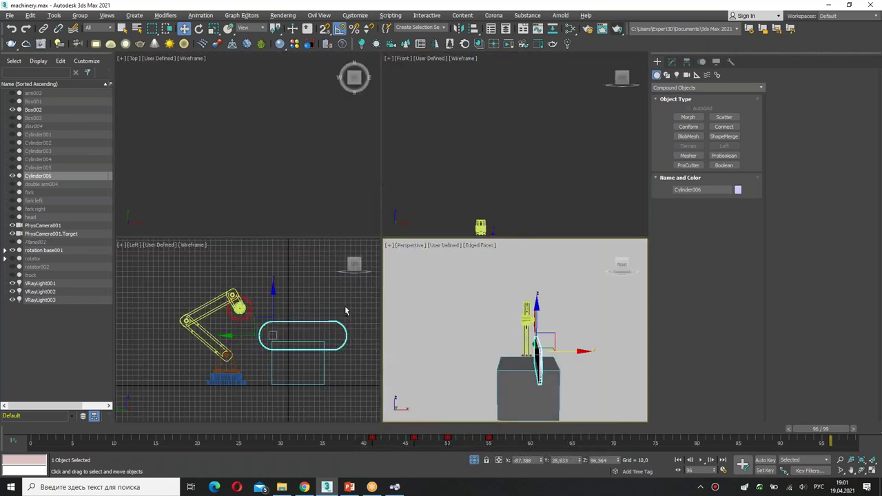
{"action": "key", "text": "alt+w"}
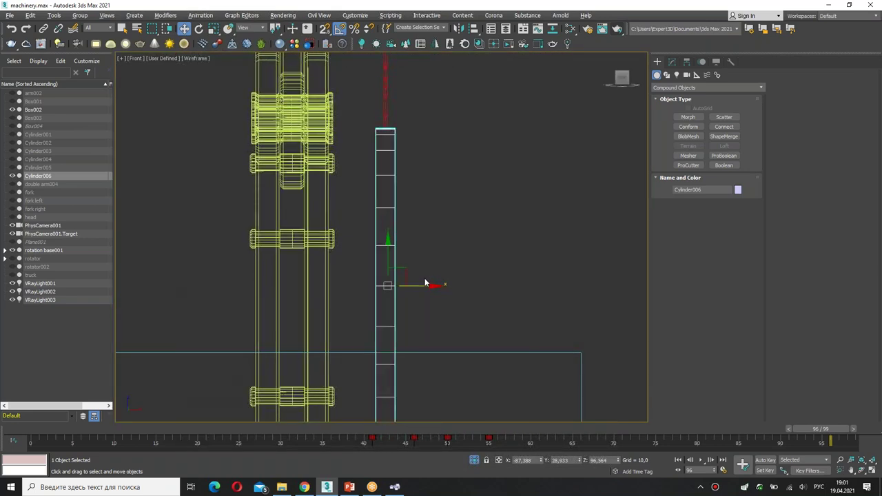
{"action": "key", "text": "p"}
- Make Box002 a Boolean again and subtract Cylinder006 to cut the slot
{"action": "left_click", "coordinate": [441, 365]}
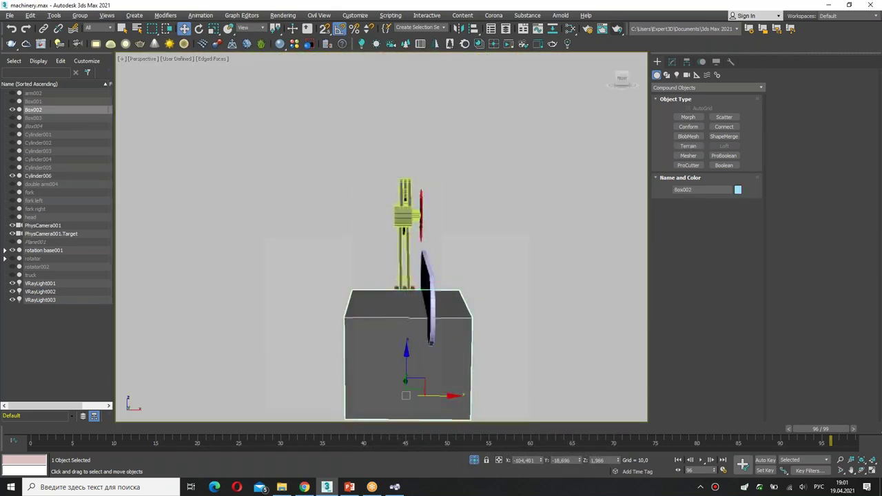
{"action": "left_click", "coordinate": [724, 158]}
{"action": "key", "text": "Escape"}
{"action": "left_click", "coordinate": [724, 165]}
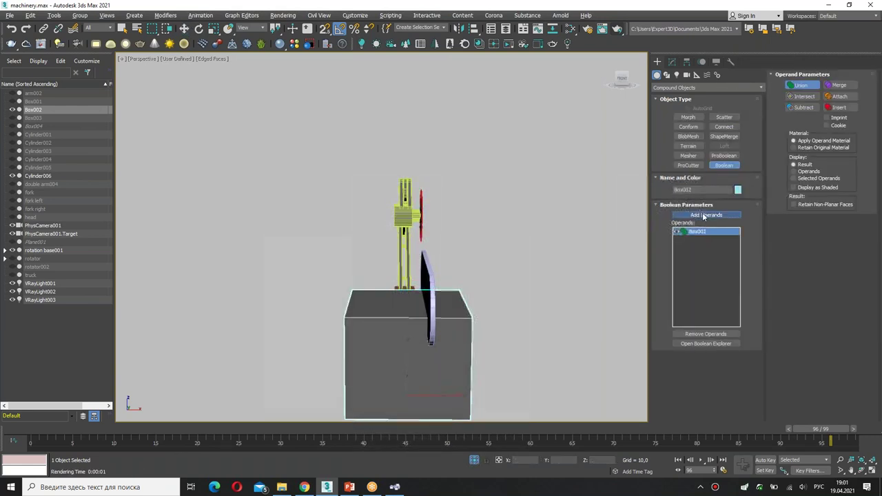
{"action": "left_click", "coordinate": [704, 216]}
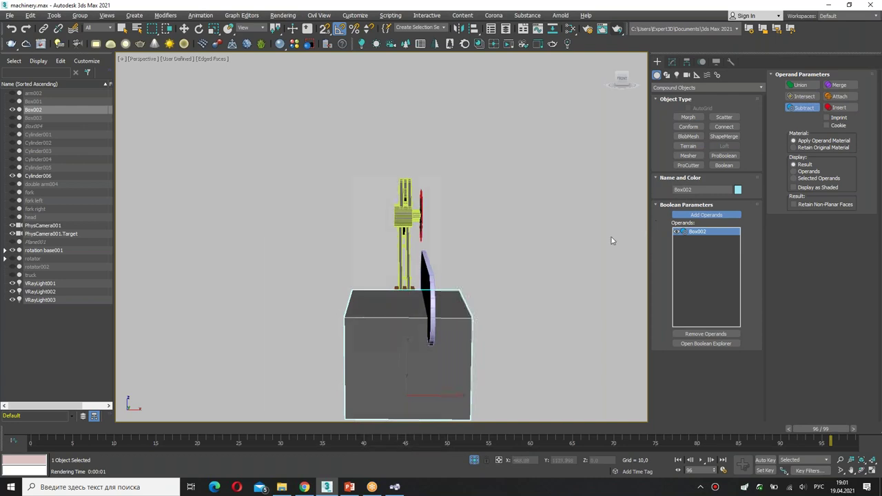
{"action": "middle_click_drag", "start_coordinate": [617, 239], "coordinate": [496, 262], "text": "alt"}
{"action": "left_click", "coordinate": [482, 272]}
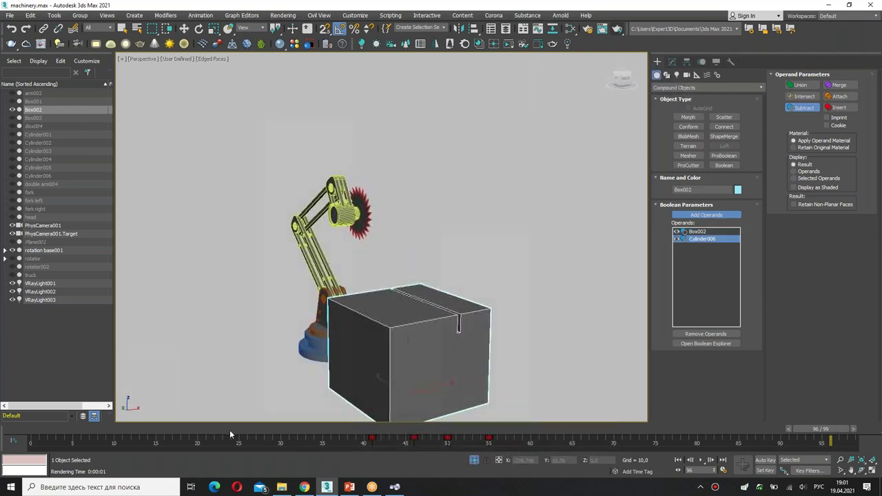
- Scrub the time slider through the arm animation to the end and back to frame 0
{"action": "left_click_drag", "start_coordinate": [65, 428], "coordinate": [375, 442]}
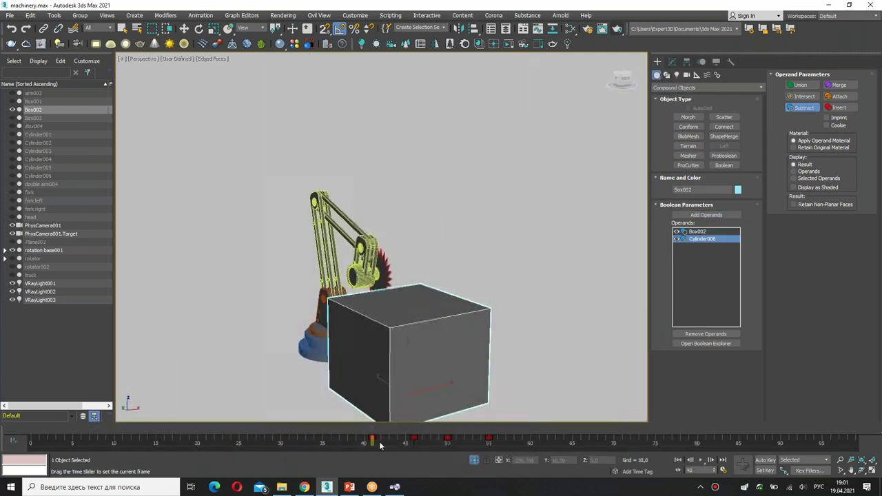
{"action": "mouse_move", "coordinate": [375, 441]}
{"action": "left_mouse_down"}
{"action": "mouse_move", "coordinate": [841, 434]}
{"action": "mouse_move", "coordinate": [579, 435]}
{"action": "left_mouse_up"}
{"action": "left_click_drag", "start_coordinate": [620, 460], "coordinate": [795, 463]}
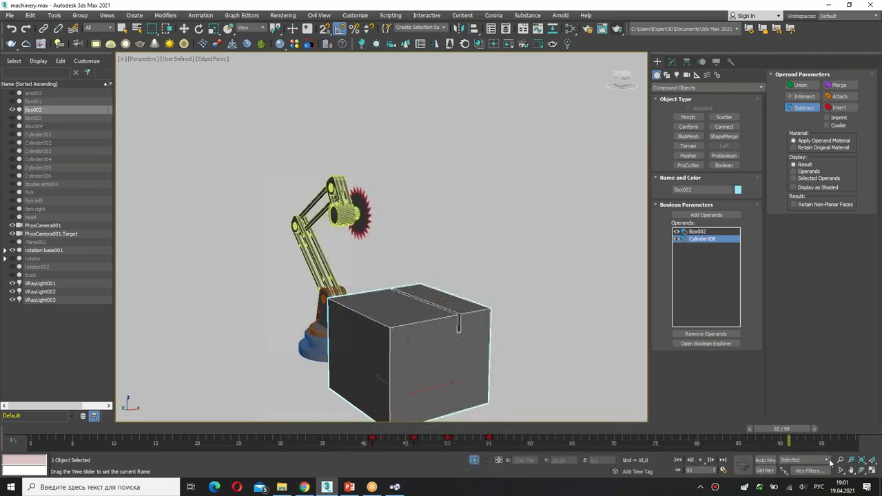
{"action": "key", "text": "End"}
{"action": "left_click_drag", "start_coordinate": [690, 433], "coordinate": [30, 430]}
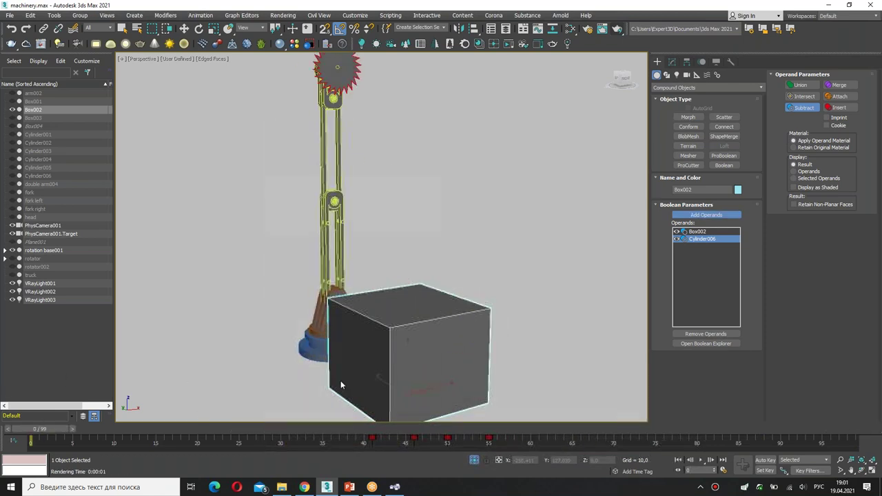
- Play the animation, stop at frame 0, and show Box002's Boolean modifier stack
{"action": "left_click", "coordinate": [708, 460]}
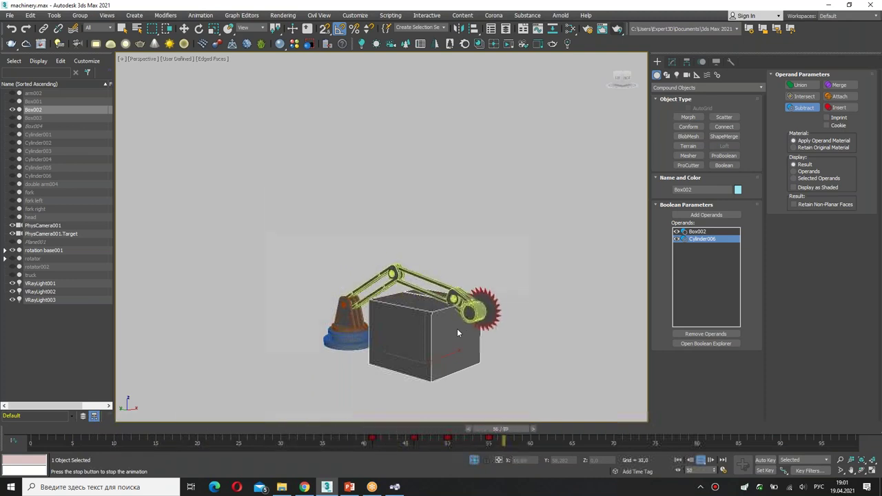
{"action": "left_click_drag", "start_coordinate": [32, 431], "coordinate": [2, 424]}
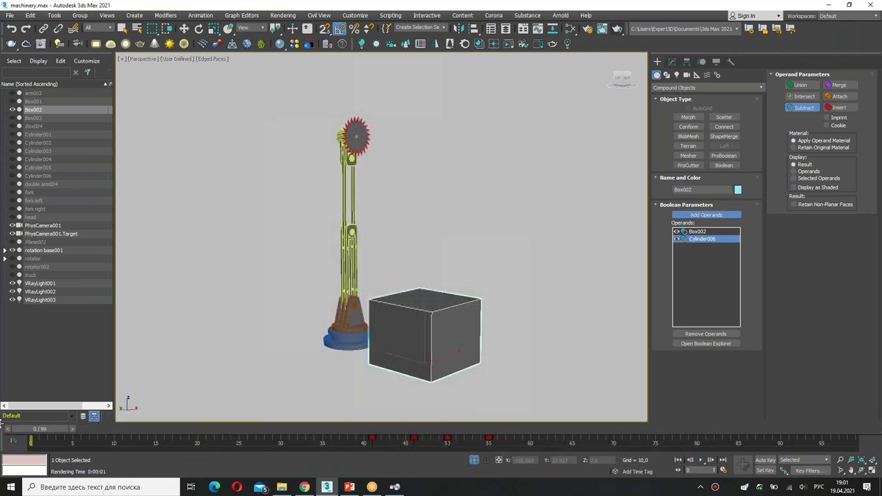
{"action": "key", "text": "alt+w"}
{"action": "key", "text": "alt+w"}
{"action": "left_click", "coordinate": [672, 61]}
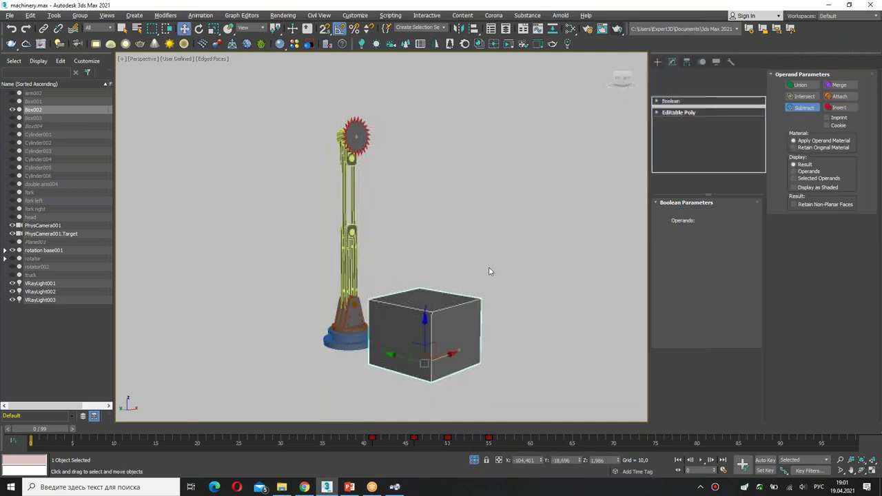
- Isolate the left robot and its truck, then clear the selection
{"action": "left_click", "coordinate": [474, 462]}
{"action": "left_click_drag", "start_coordinate": [214, 195], "coordinate": [310, 375]}
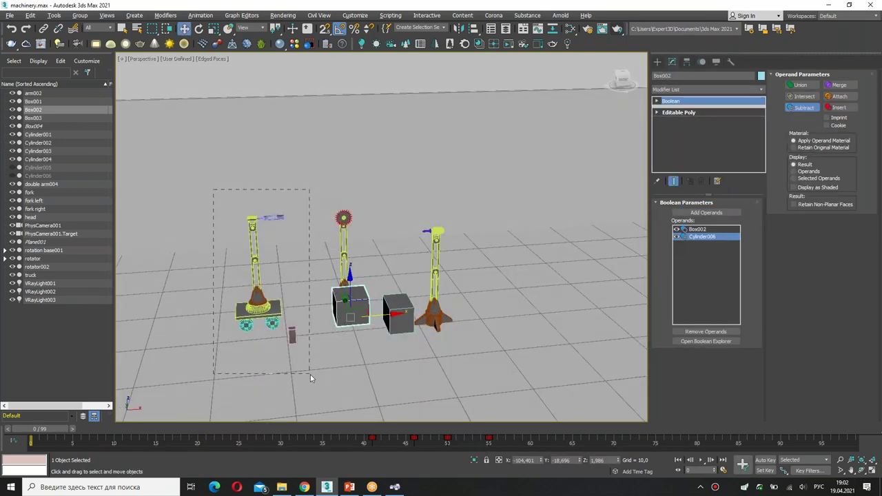
{"action": "right_click", "coordinate": [289, 320]}
{"action": "left_click", "coordinate": [324, 282]}
{"action": "left_click", "coordinate": [371, 325]}
- Maximize the Front viewport and activate Select and Link
{"action": "key", "text": "alt+w"}
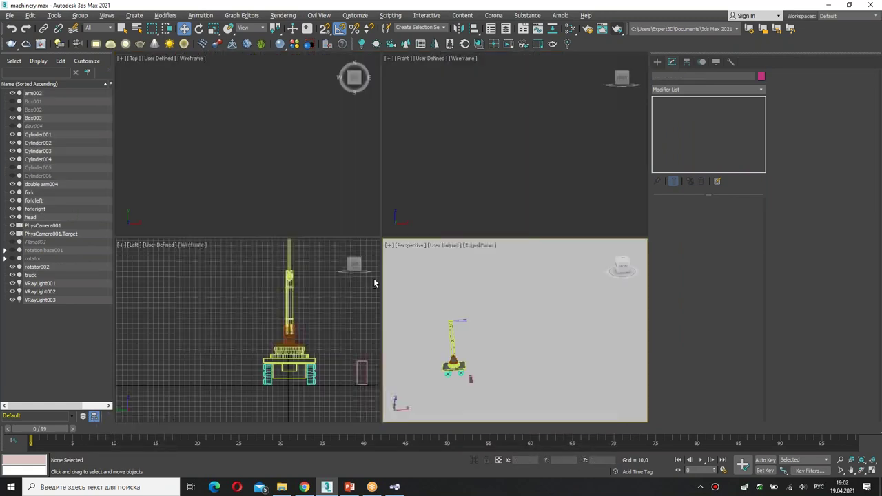
{"action": "key", "text": "alt+w"}
{"action": "scroll", "coordinate": [259, 334], "scroll_direction": "up", "scroll_amount": 5}
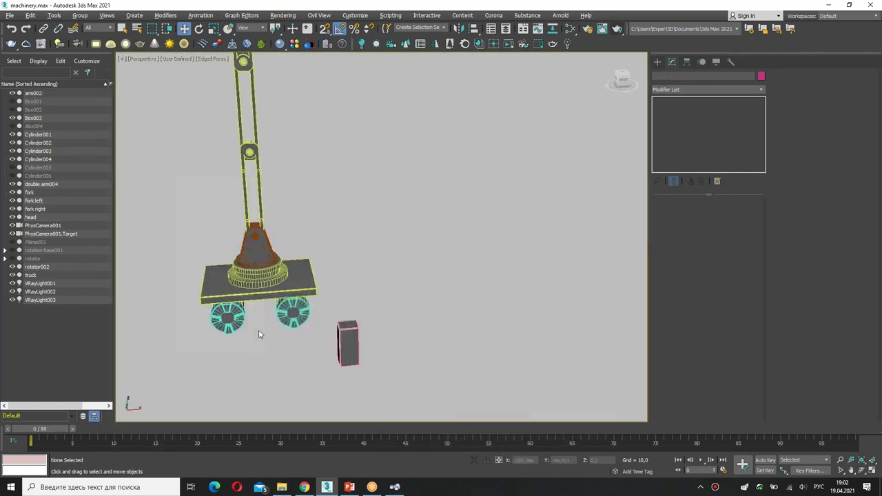
{"action": "left_click_drag", "start_coordinate": [362, 378], "coordinate": [387, 342]}
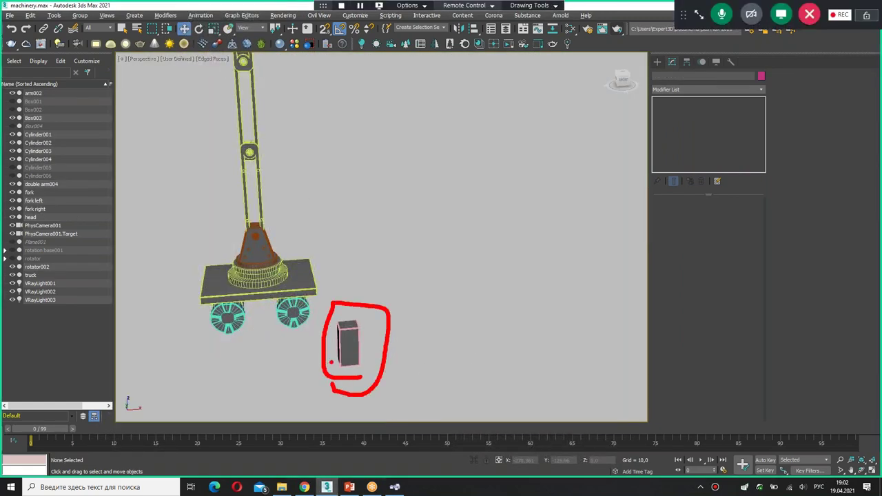
{"action": "key", "text": "alt+w"}
{"action": "left_click", "coordinate": [366, 295]}
{"action": "key", "text": "alt+w"}
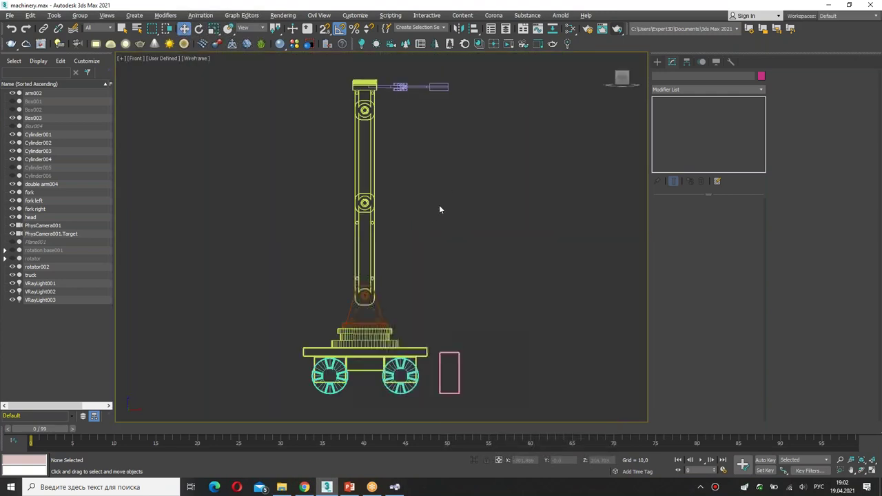
{"action": "left_click", "coordinate": [44, 29]}
- Maximize Perspective, zoom onto the gripper, and pick the fork right piece
{"action": "key", "text": "alt+w"}
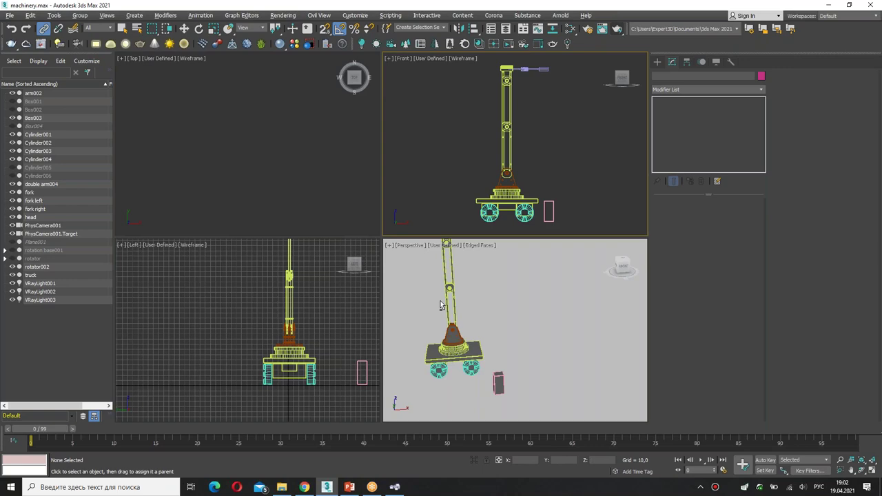
{"action": "key", "text": "alt+w"}
{"action": "mouse_move", "coordinate": [419, 316]}
{"action": "middle_mouse_down", "text": "alt"}
{"action": "mouse_move", "coordinate": [302, 129]}
{"action": "mouse_move", "coordinate": [446, 199]}
{"action": "middle_mouse_up", "text": "alt"}
{"action": "scroll", "coordinate": [302, 129], "scroll_direction": "up", "scroll_amount": 5}
{"action": "scroll", "coordinate": [302, 129], "scroll_direction": "down", "scroll_amount": 5}
{"action": "left_click", "coordinate": [446, 199]}
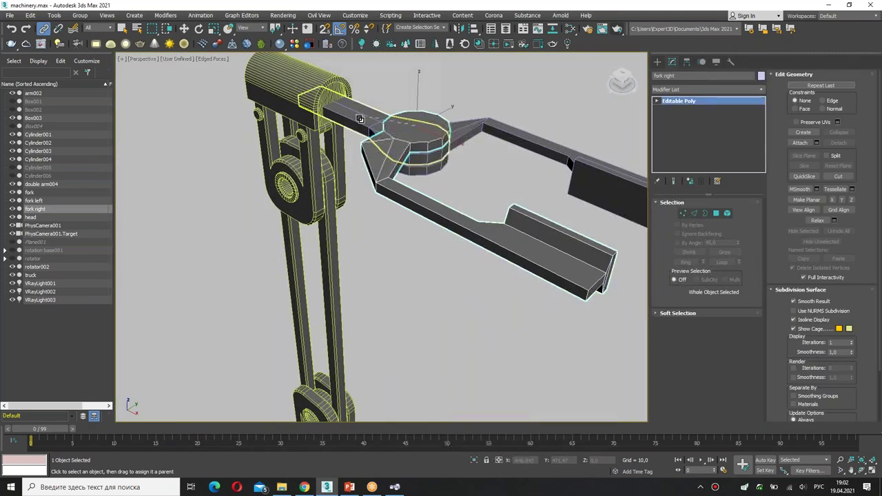
- Link fork right to fork left, fork left to fork, fork to head, and head to arm002
{"action": "left_click_drag", "start_coordinate": [376, 159], "coordinate": [524, 133]}
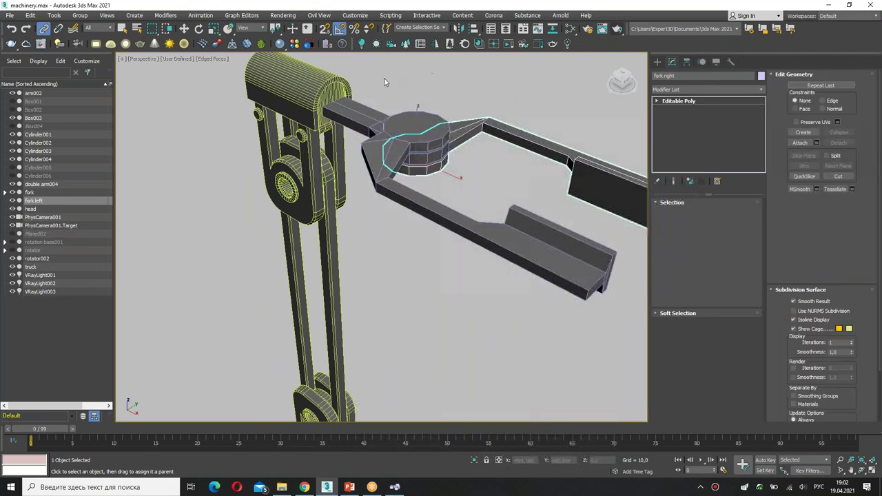
{"action": "middle_click_drag", "start_coordinate": [361, 117], "coordinate": [413, 131], "text": "alt"}
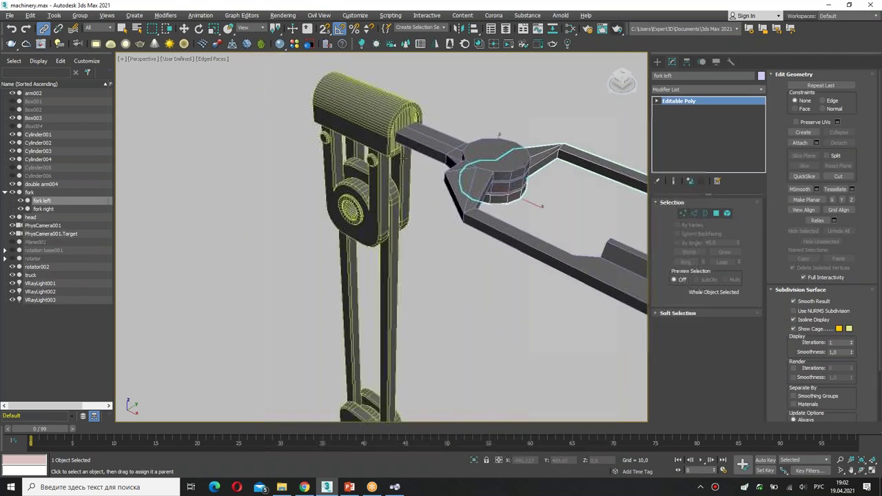
{"action": "left_click_drag", "start_coordinate": [414, 131], "coordinate": [399, 89]}
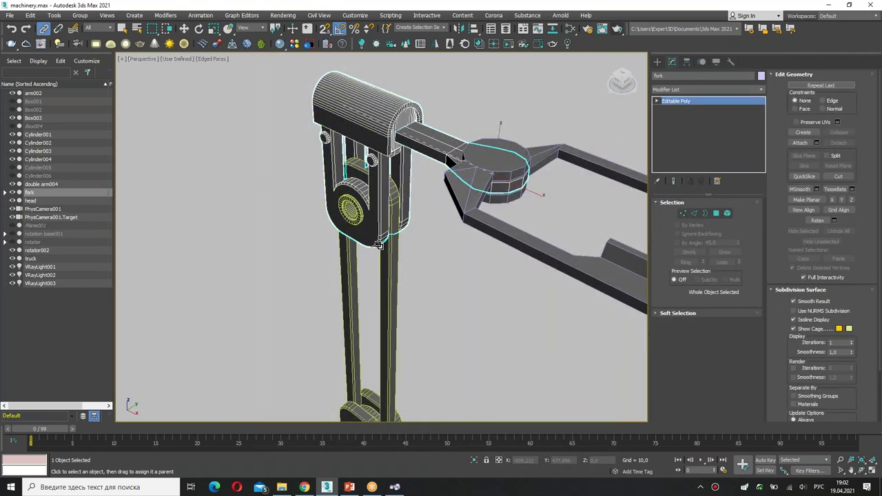
{"action": "middle_click_drag", "start_coordinate": [419, 294], "coordinate": [444, 203], "text": "alt"}
{"action": "left_click_drag", "start_coordinate": [400, 175], "coordinate": [413, 86]}
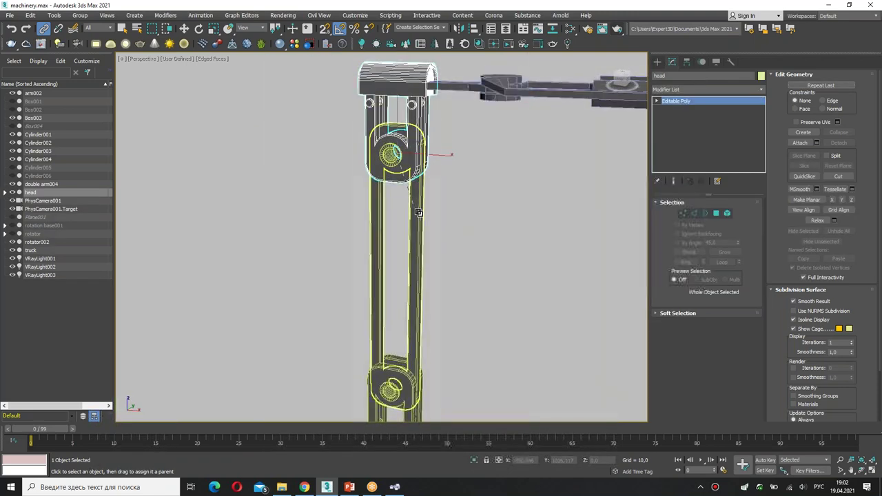
{"action": "middle_click_drag", "start_coordinate": [462, 309], "coordinate": [420, 164], "text": "alt"}
{"action": "left_click", "coordinate": [420, 163]}
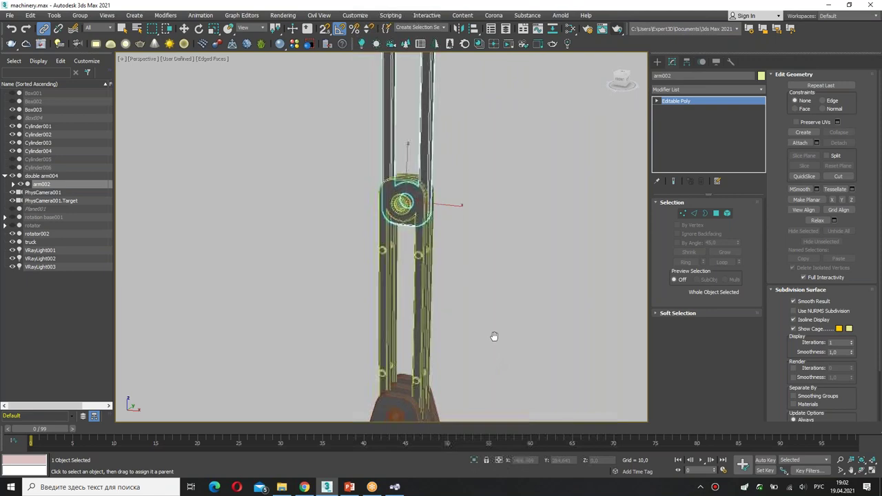
- Link arm002 under double arm004, and double arm004 and the four wheels under truck
{"action": "middle_click_drag", "start_coordinate": [497, 356], "coordinate": [505, 179], "text": "alt"}
{"action": "left_click_drag", "start_coordinate": [475, 165], "coordinate": [439, 174]}
{"action": "left_click_drag", "start_coordinate": [415, 222], "coordinate": [528, 338]}
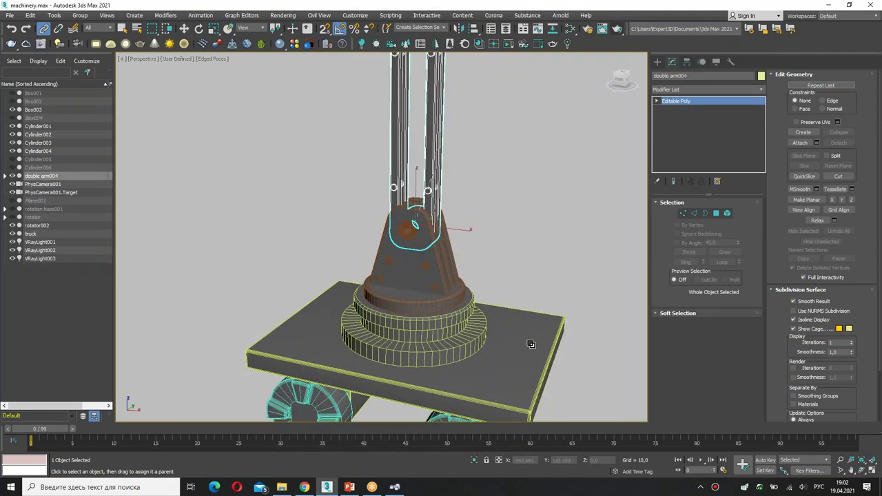
{"action": "mouse_move", "coordinate": [535, 342]}
{"action": "middle_mouse_down", "text": "alt"}
{"action": "mouse_move", "coordinate": [540, 326]}
{"action": "mouse_move", "coordinate": [473, 290]}
{"action": "mouse_move", "coordinate": [577, 400]}
{"action": "middle_mouse_up", "text": "alt"}
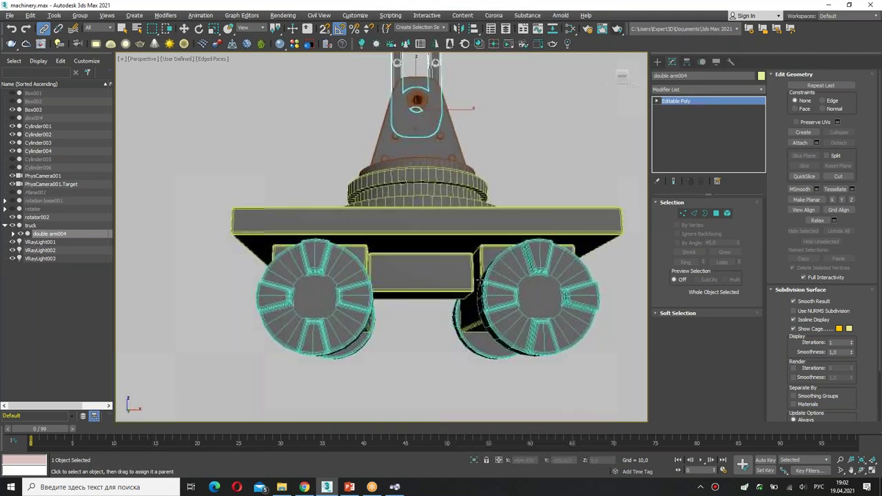
{"action": "left_click_drag", "start_coordinate": [591, 393], "coordinate": [269, 349]}
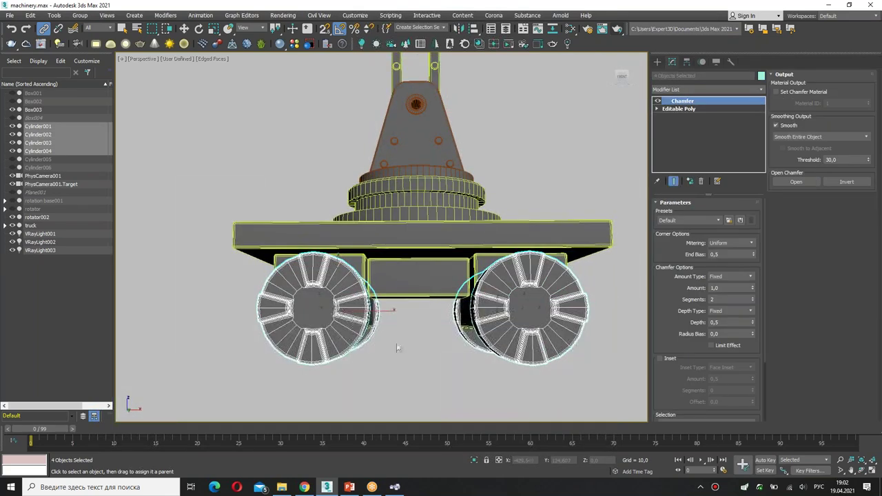
{"action": "left_click_drag", "start_coordinate": [376, 324], "coordinate": [424, 283]}
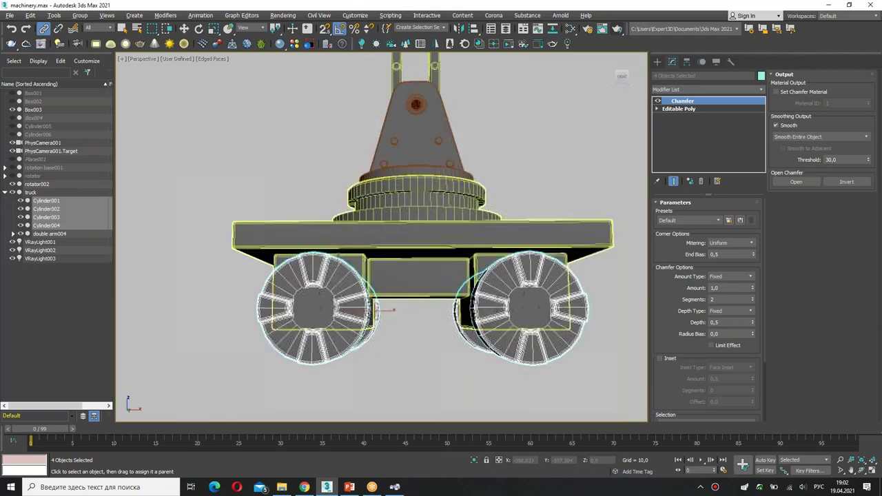
- Leave linking mode, check the truck hierarchy in Front view, and select double arm004
{"action": "key", "text": "alt+w"}
{"action": "right_click", "coordinate": [443, 205]}
{"action": "key", "text": "alt+w"}
{"action": "key", "text": "w"}
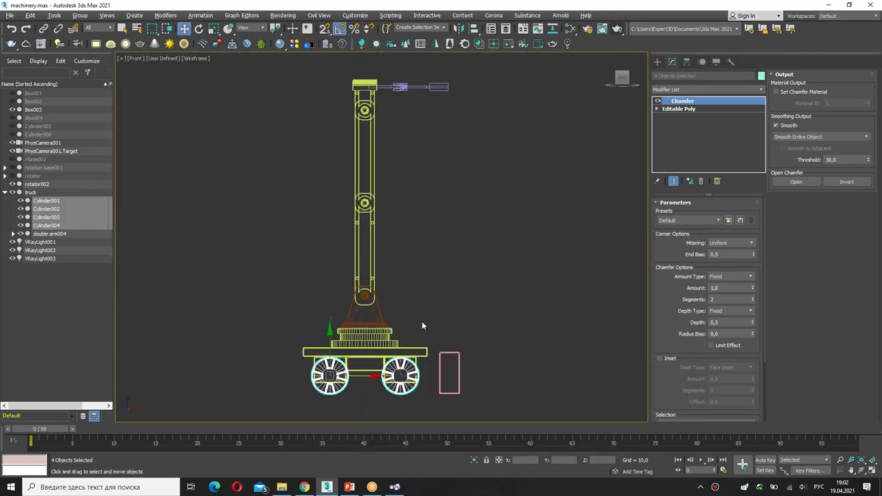
{"action": "double_click", "coordinate": [357, 351]}
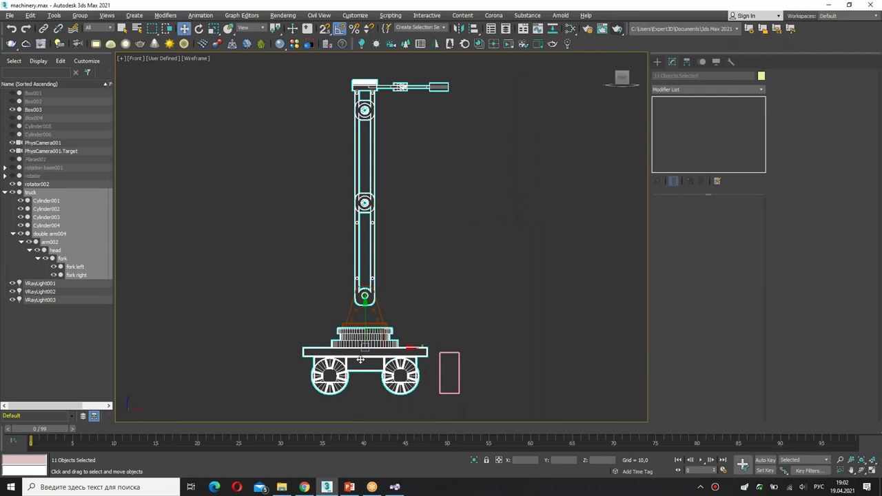
{"action": "scroll", "coordinate": [404, 309], "scroll_direction": "up", "scroll_amount": 2}
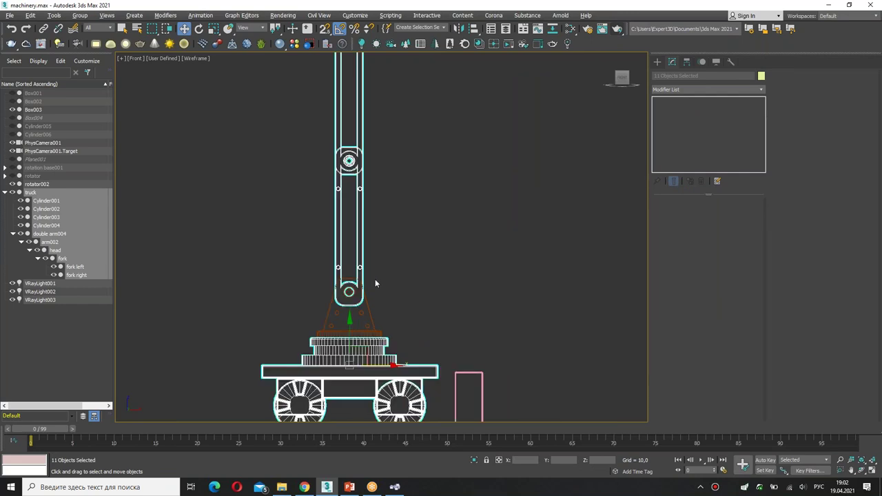
{"action": "left_click", "coordinate": [363, 269]}
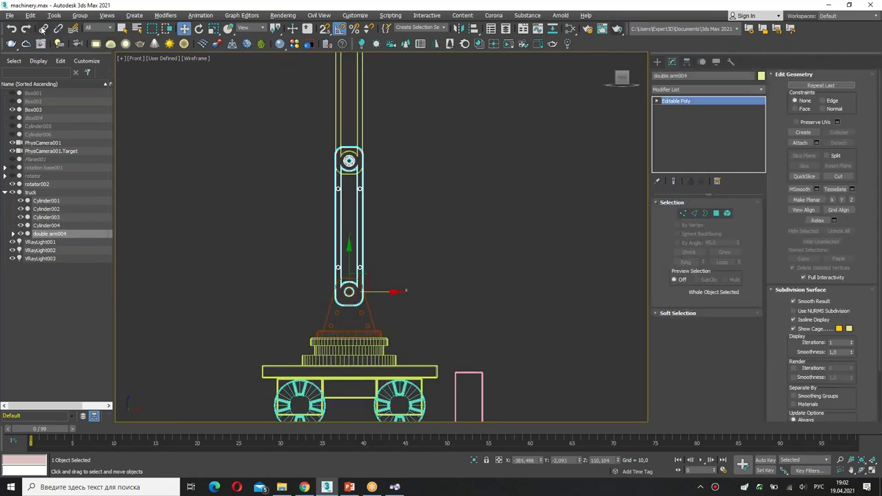
- Relink double arm004 under rotator002 and rotator002 under truck, then verify the hierarchy
{"action": "left_click", "coordinate": [43, 29]}
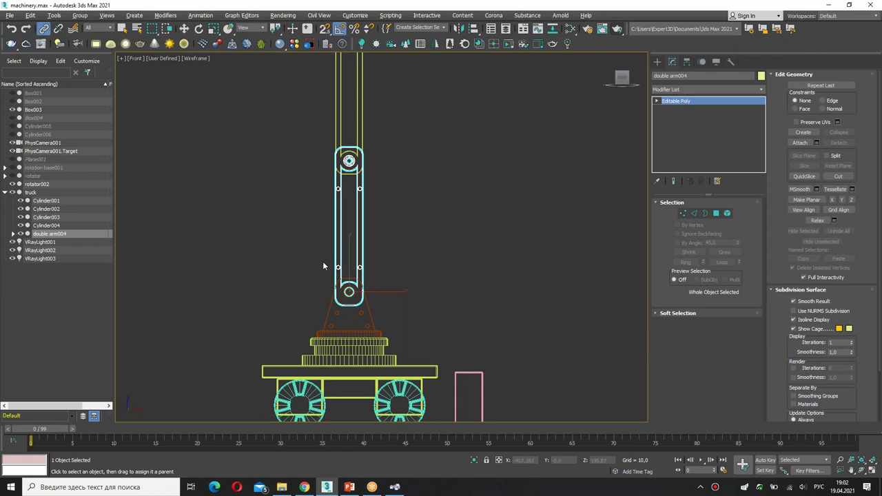
{"action": "left_click_drag", "start_coordinate": [340, 269], "coordinate": [327, 319]}
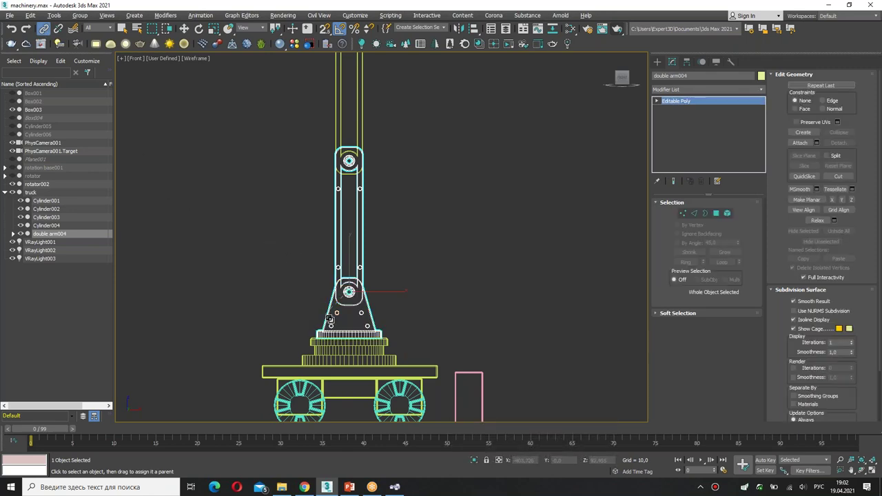
{"action": "left_click_drag", "start_coordinate": [326, 318], "coordinate": [318, 346]}
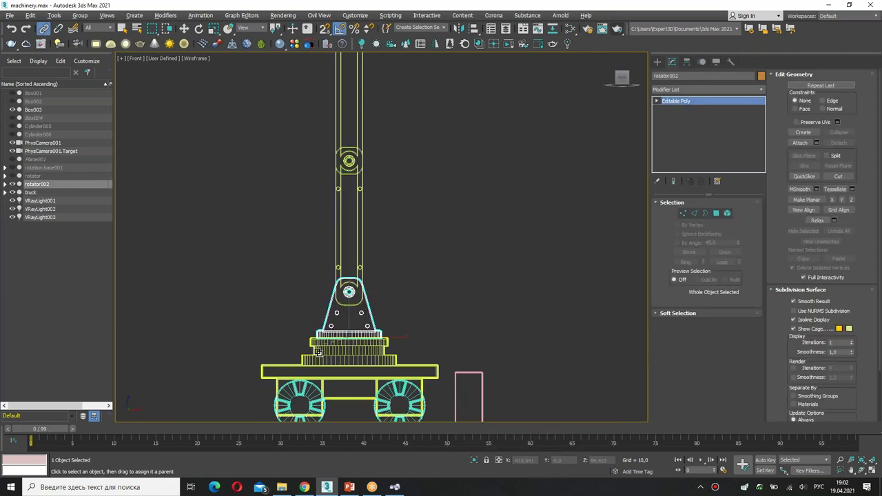
{"action": "left_click", "coordinate": [184, 28]}
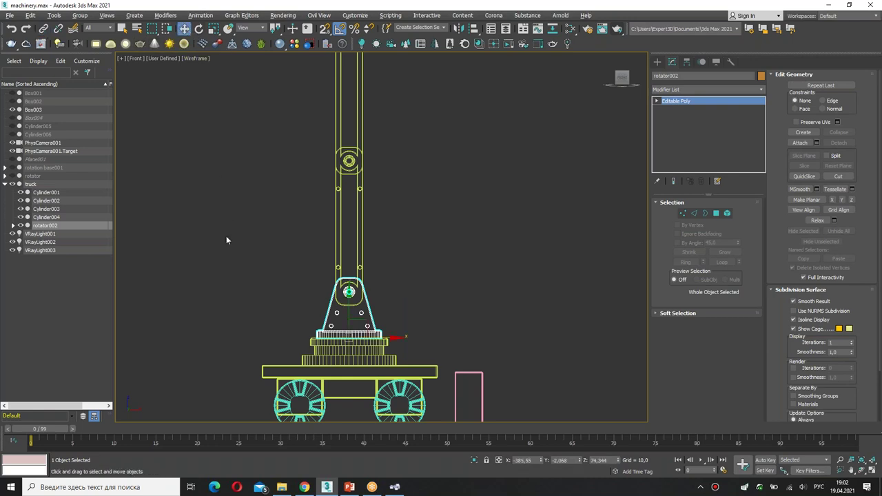
{"action": "left_click", "coordinate": [226, 236]}
{"action": "double_click", "coordinate": [313, 349]}
{"action": "scroll", "coordinate": [413, 338], "scroll_direction": "down", "scroll_amount": 5}
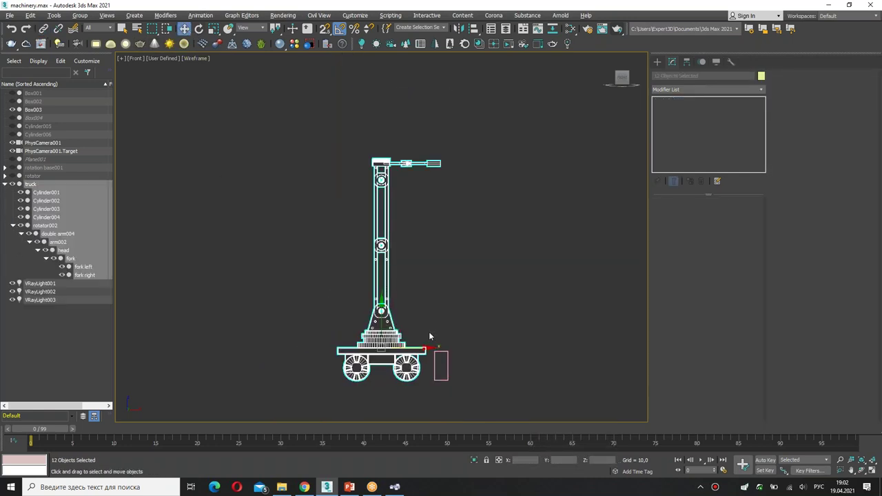
{"action": "left_click", "coordinate": [426, 350]}
- Move the truck to confirm the linked parts follow, then move it back
{"action": "left_click", "coordinate": [425, 350]}
{"action": "mouse_move", "coordinate": [366, 351]}
{"action": "left_mouse_down"}
{"action": "mouse_move", "coordinate": [356, 351]}
{"action": "mouse_move", "coordinate": [445, 351]}
{"action": "mouse_move", "coordinate": [344, 351]}
{"action": "mouse_move", "coordinate": [394, 351]}
{"action": "mouse_move", "coordinate": [353, 351]}
{"action": "left_mouse_up"}
{"action": "left_click_drag", "start_coordinate": [395, 370], "coordinate": [406, 370]}
{"action": "left_click", "coordinate": [515, 270]}
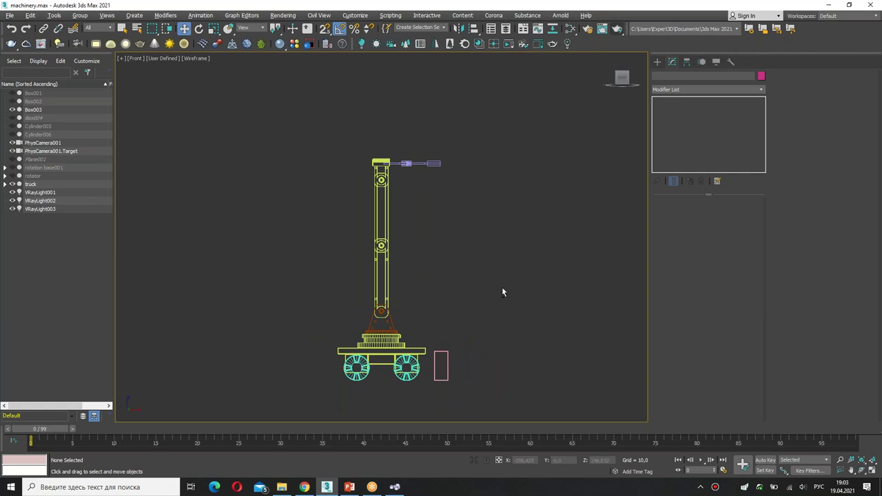
- Maximize Perspective, orbit around the robot, and select double arm004 for rotating
{"action": "key", "text": "alt+w"}
{"action": "scroll", "coordinate": [495, 297], "scroll_direction": "down", "scroll_amount": 3}
{"action": "key", "text": "alt+w"}
{"action": "scroll", "coordinate": [469, 262], "scroll_direction": "down", "scroll_amount": 3}
{"action": "mouse_move", "coordinate": [520, 289]}
{"action": "middle_mouse_down", "text": "alt"}
{"action": "mouse_move", "coordinate": [450, 284]}
{"action": "mouse_move", "coordinate": [464, 286]}
{"action": "middle_mouse_up", "text": "alt"}
{"action": "mouse_move", "coordinate": [458, 248]}
{"action": "middle_mouse_down", "text": "alt"}
{"action": "mouse_move", "coordinate": [335, 253]}
{"action": "mouse_move", "coordinate": [375, 231]}
{"action": "middle_mouse_up", "text": "alt"}
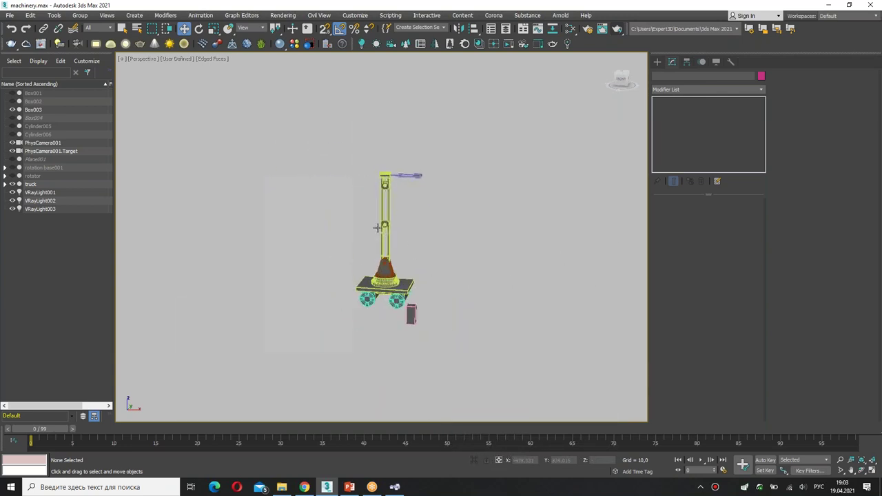
{"action": "scroll", "coordinate": [384, 223], "scroll_direction": "up", "scroll_amount": 5}
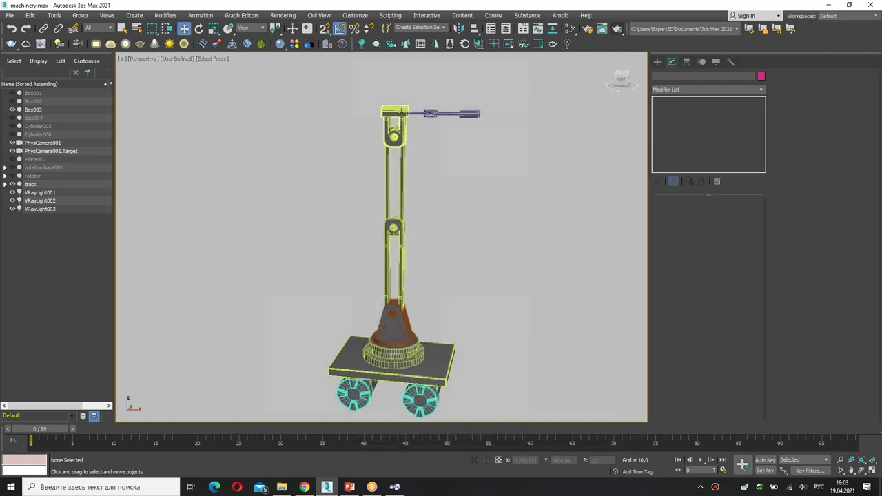
{"action": "left_click", "coordinate": [402, 112]}
{"action": "left_click", "coordinate": [402, 243]}
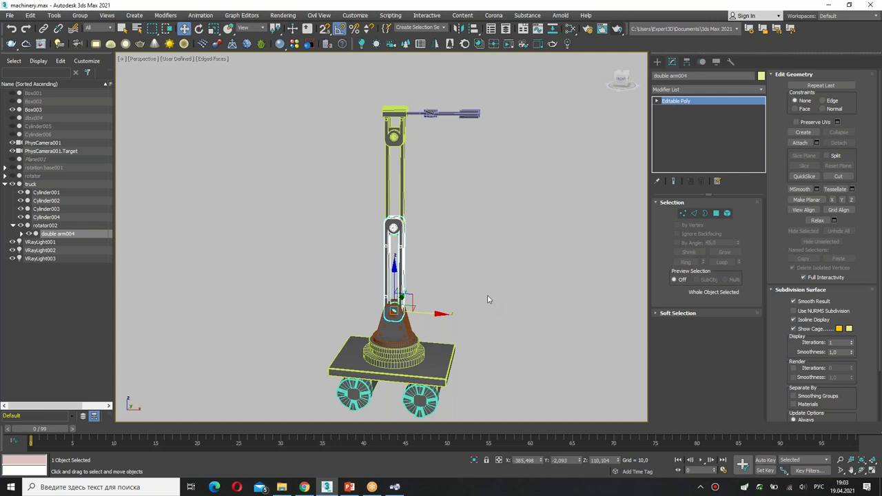
{"action": "key", "text": "e"}
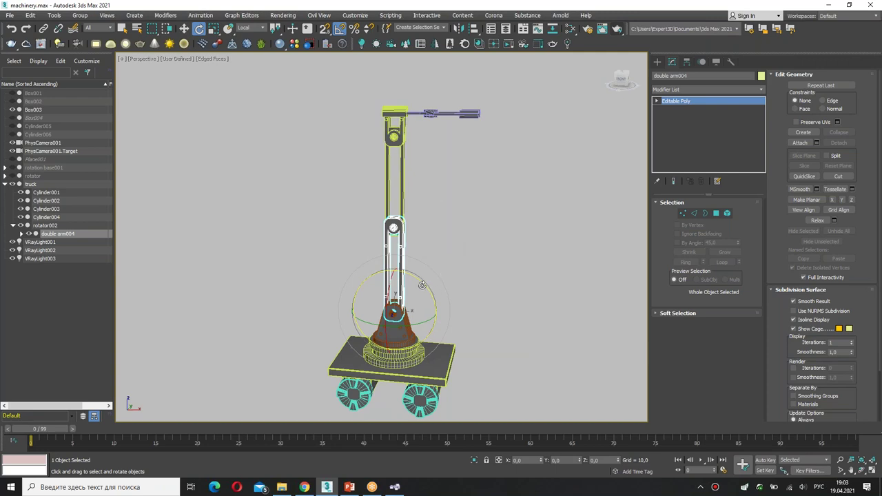
- Pose the arm: tilt the lower arm left, bend arm002 right, and point the head down
{"action": "left_click_drag", "start_coordinate": [422, 286], "coordinate": [384, 254]}
{"action": "left_click", "coordinate": [357, 230]}
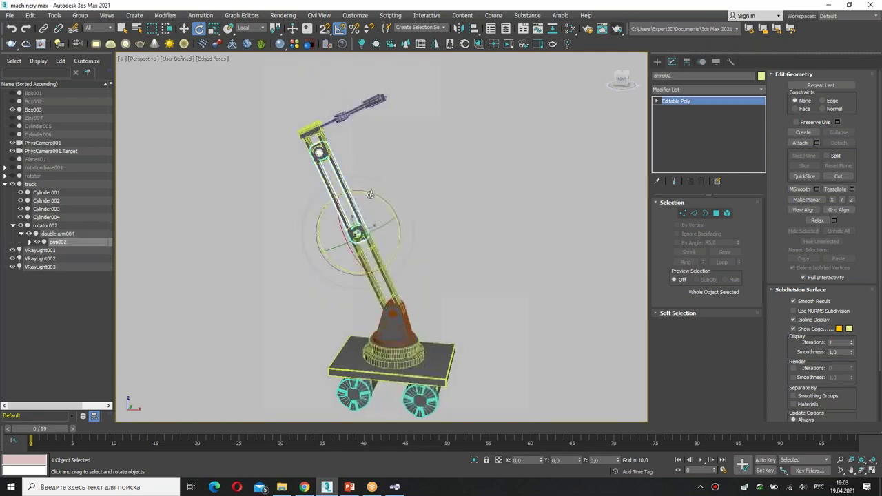
{"action": "left_click_drag", "start_coordinate": [370, 195], "coordinate": [411, 137]}
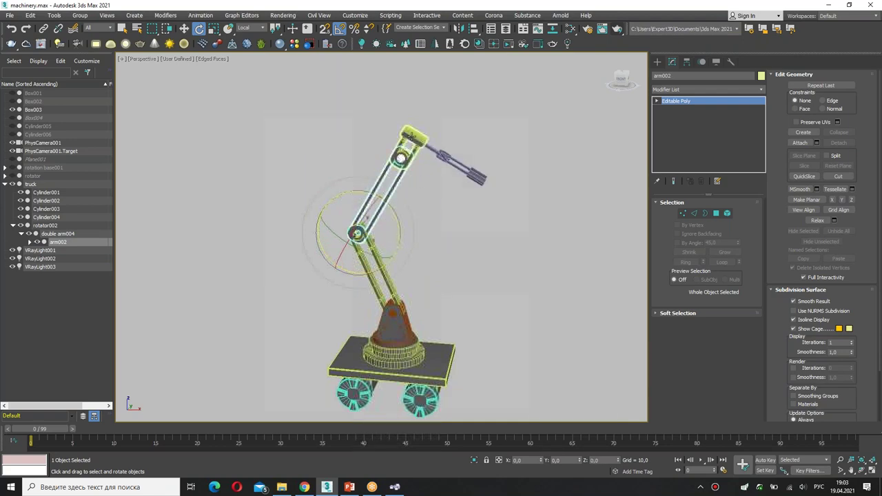
{"action": "left_click", "coordinate": [412, 137]}
{"action": "left_click_drag", "start_coordinate": [429, 132], "coordinate": [507, 255]}
{"action": "left_click", "coordinate": [508, 254]}
{"action": "mouse_move", "coordinate": [508, 254]}
{"action": "middle_mouse_down", "text": "alt"}
{"action": "mouse_move", "coordinate": [445, 266]}
{"action": "mouse_move", "coordinate": [382, 256]}
{"action": "mouse_move", "coordinate": [500, 261]}
{"action": "middle_mouse_up", "text": "alt"}
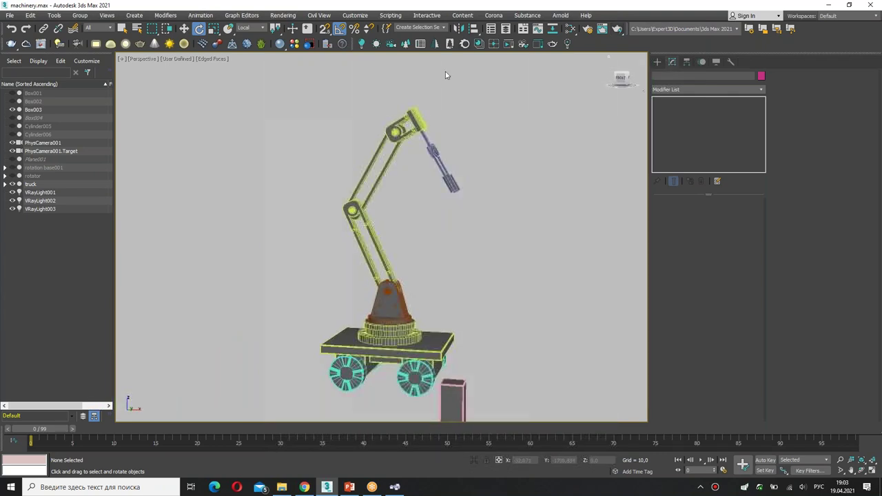
- Select the arm head and manipulate it in the perspective view
{"action": "left_click", "coordinate": [409, 124]}
{"action": "mouse_move", "coordinate": [395, 134]}
{"action": "left_mouse_down"}
{"action": "mouse_move", "coordinate": [348, 207]}
{"action": "mouse_move", "coordinate": [385, 279]}
{"action": "mouse_move", "coordinate": [403, 138]}
{"action": "left_mouse_up"}
{"action": "mouse_move", "coordinate": [401, 193]}
{"action": "left_mouse_down"}
{"action": "mouse_move", "coordinate": [405, 266]}
{"action": "mouse_move", "coordinate": [477, 268]}
{"action": "left_mouse_up"}
{"action": "left_click", "coordinate": [430, 239]}
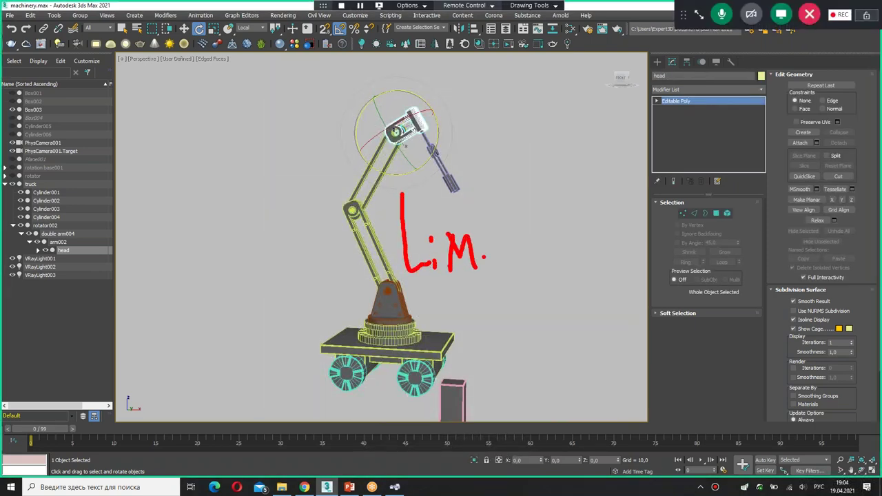
{"action": "left_click_drag", "start_coordinate": [512, 183], "coordinate": [504, 257]}
{"action": "left_click_drag", "start_coordinate": [403, 289], "coordinate": [572, 285]}
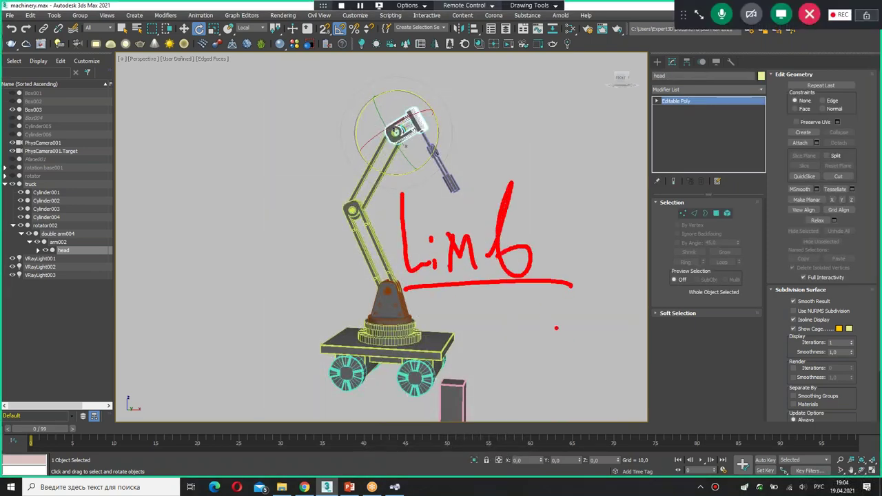
{"action": "key", "text": "Escape"}
- With the head selected, reach IK Limb Solver under Animation > IK Solvers
{"action": "key", "text": "w"}
{"action": "mouse_move", "coordinate": [460, 127]}
{"action": "middle_mouse_down", "text": "alt"}
{"action": "mouse_move", "coordinate": [532, 149]}
{"action": "mouse_move", "coordinate": [473, 139]}
{"action": "middle_mouse_up", "text": "alt"}
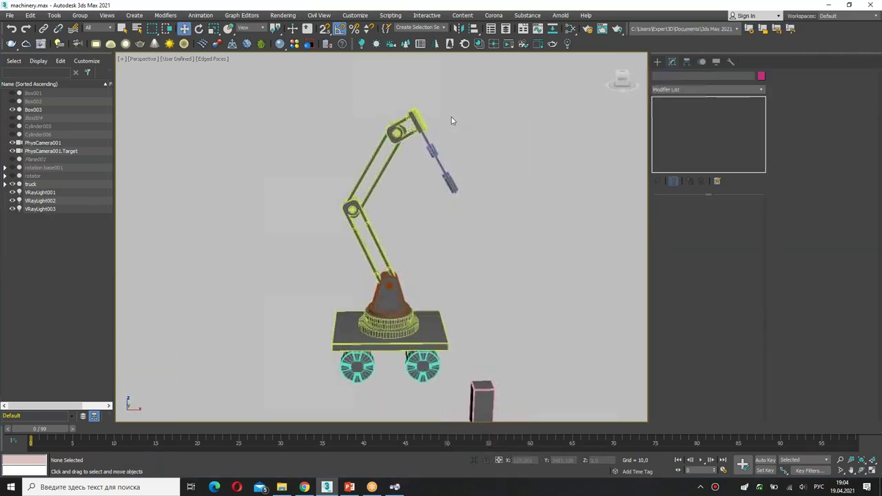
{"action": "scroll", "coordinate": [452, 119], "scroll_direction": "up", "scroll_amount": 4}
{"action": "mouse_move", "coordinate": [325, 168]}
{"action": "left_mouse_down"}
{"action": "mouse_move", "coordinate": [355, 119]}
{"action": "mouse_move", "coordinate": [344, 167]}
{"action": "left_mouse_up"}
{"action": "key", "text": "Escape"}
{"action": "scroll", "coordinate": [393, 86], "scroll_direction": "down", "scroll_amount": 3}
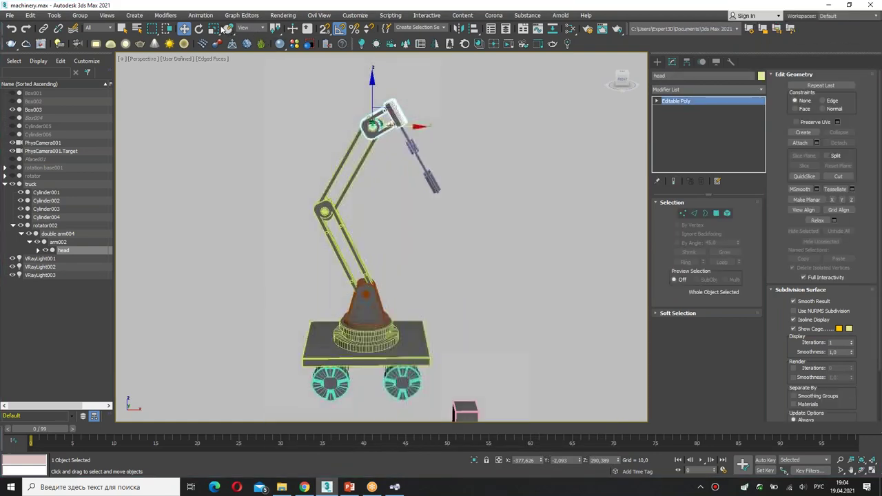
{"action": "left_click", "coordinate": [201, 15]}
{"action": "mouse_move", "coordinate": [207, 53]}
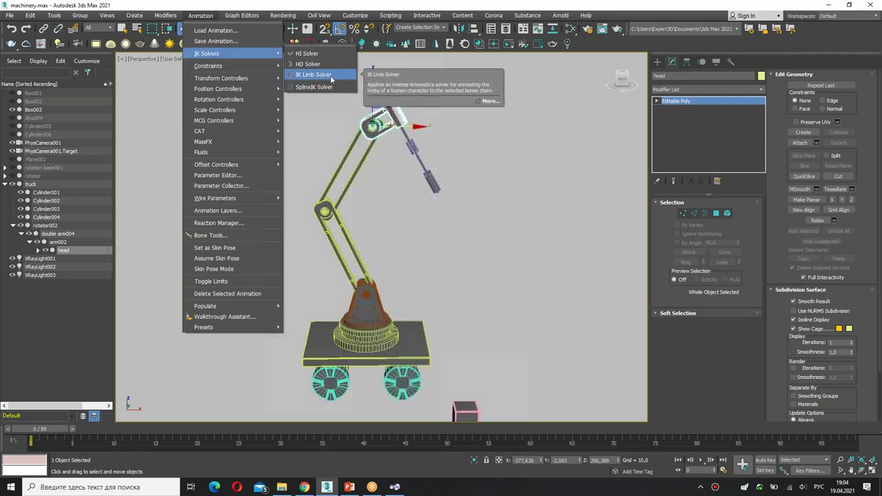
{"action": "key", "text": "Escape"}
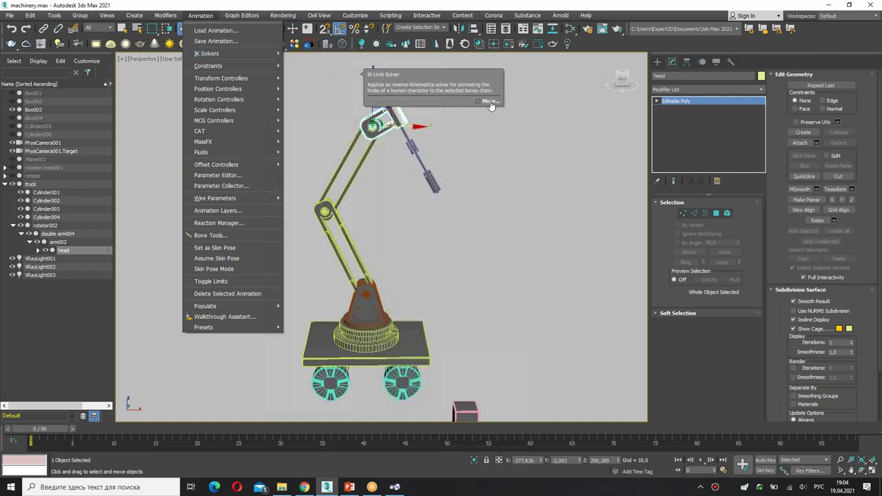
- Open the IK Limb Solver help page from its tooltip, then close it
{"action": "left_click", "coordinate": [490, 101]}
{"action": "left_click", "coordinate": [503, 75]}
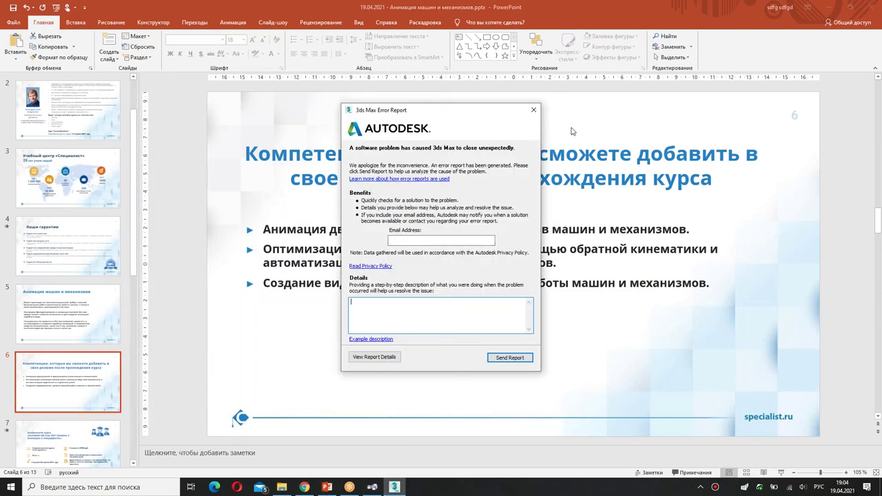
- Search 'max' in the Windows Start menu and launch 3ds Max 2021
{"action": "left_click", "coordinate": [9, 487]}
{"action": "type", "text": "ьфч"}
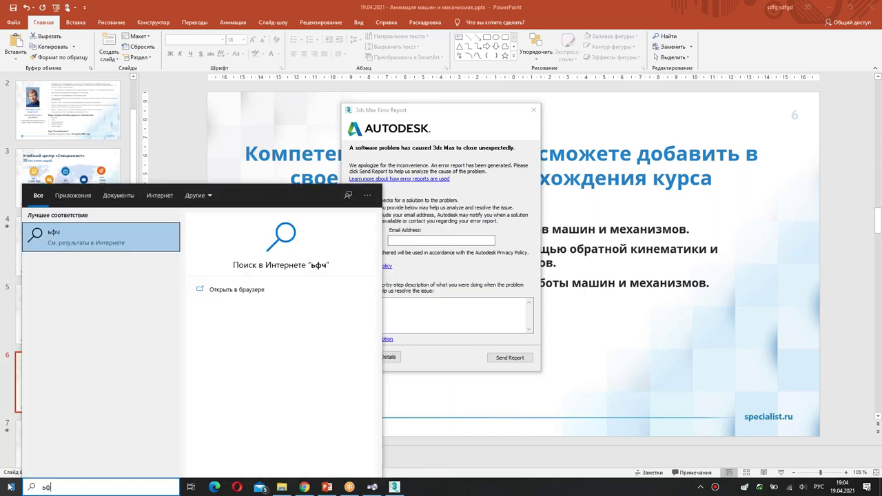
{"action": "key", "text": "BackSpace"}
{"action": "key", "text": "BackSpace"}
{"action": "key", "text": "BackSpace"}
{"action": "key", "text": "alt+shift"}
{"action": "type", "text": "max"}
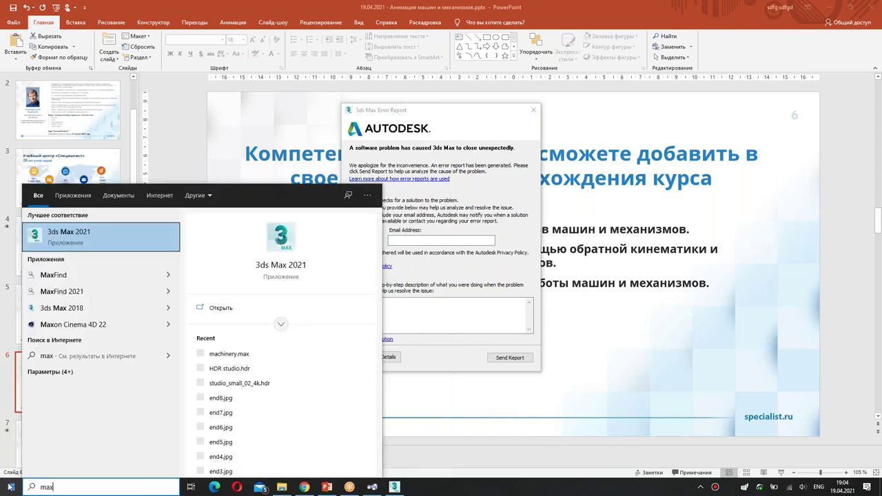
{"action": "left_click", "coordinate": [91, 241]}
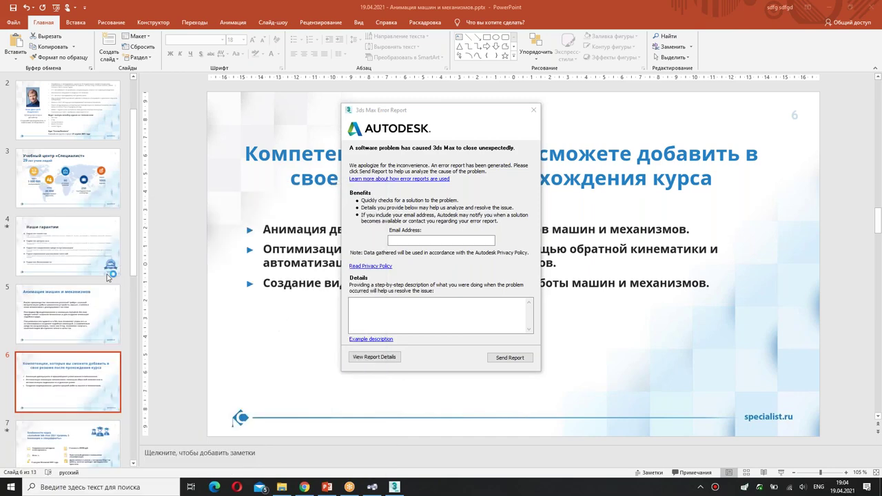
- Cancel the crash Error Report and bring the new 3ds Max window forward
{"action": "left_click", "coordinate": [533, 109]}
{"action": "left_click", "coordinate": [500, 267]}
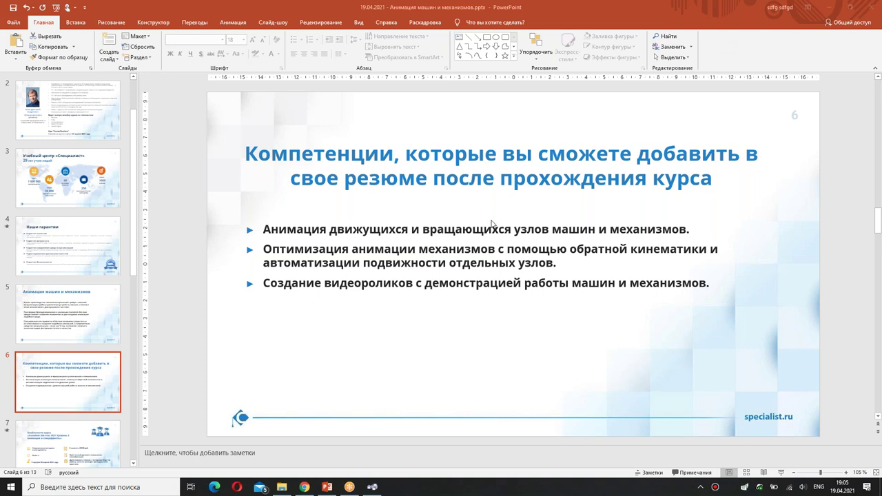
{"action": "key", "text": "alt+Tab"}
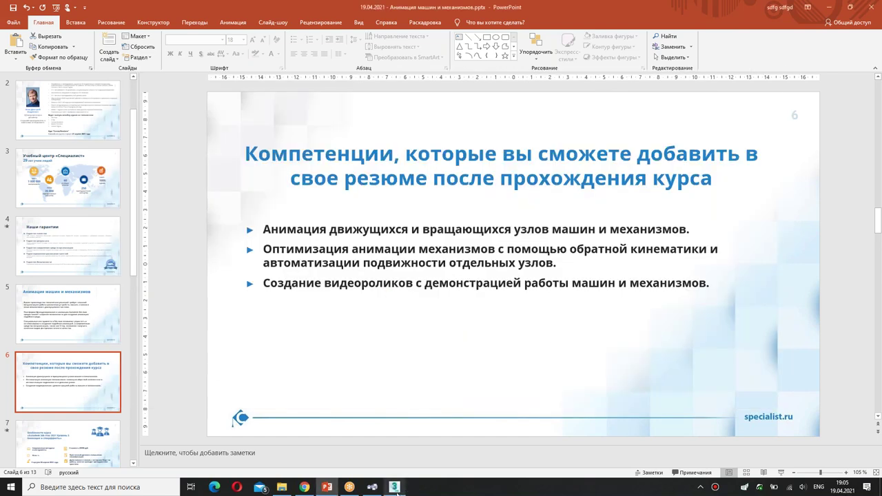
{"action": "left_click", "coordinate": [397, 493]}
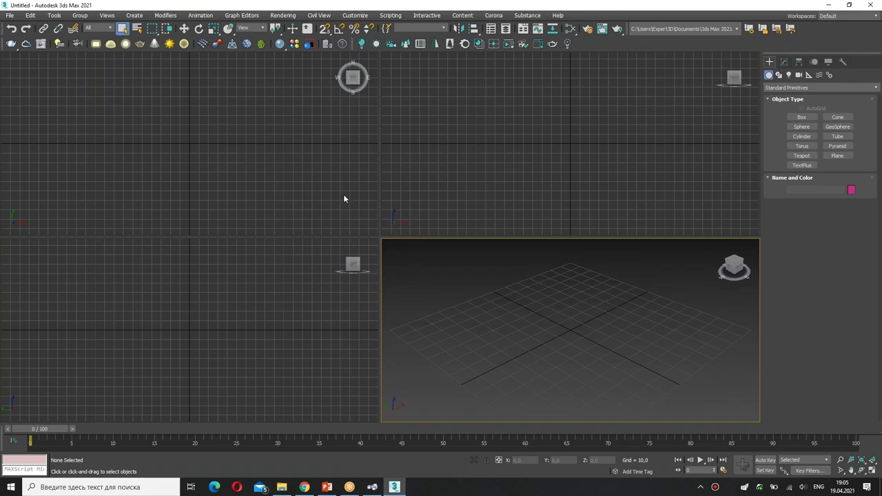
- Start opening a file and browse up into the 3ds Max 2021 autoback folder
{"action": "left_click", "coordinate": [9, 16]}
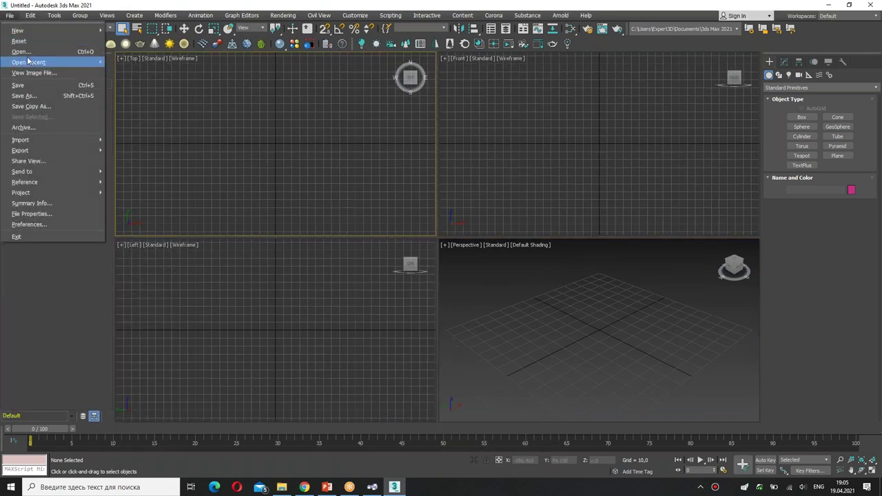
{"action": "left_click", "coordinate": [21, 50]}
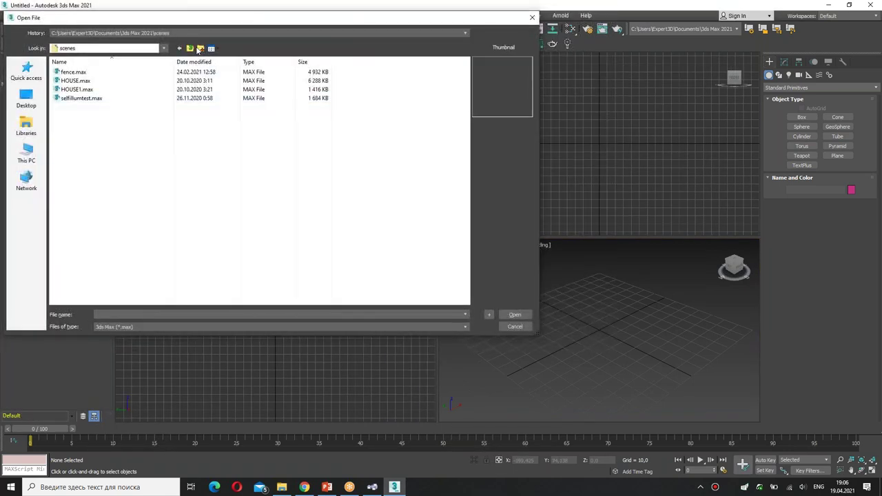
{"action": "left_click", "coordinate": [191, 48]}
{"action": "double_click", "coordinate": [78, 81]}
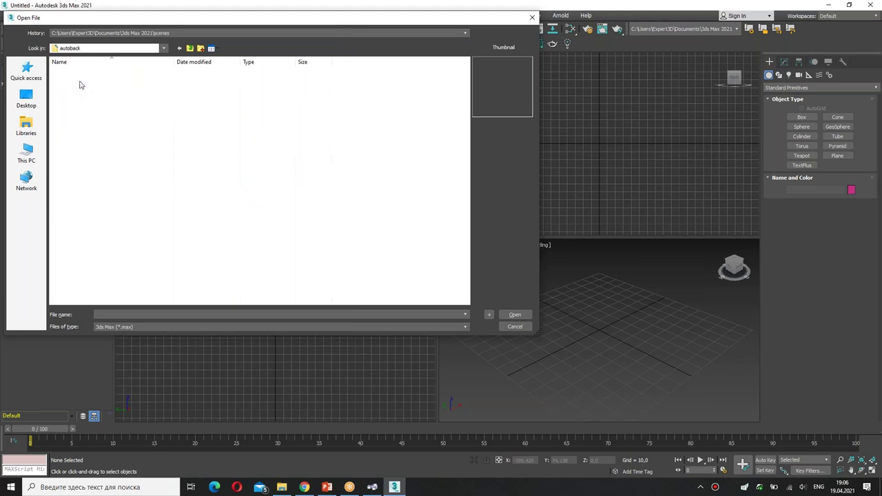
- Compare the AutoBackup01–03 thumbnails and load AutoBackup02.max
{"action": "left_click", "coordinate": [99, 75]}
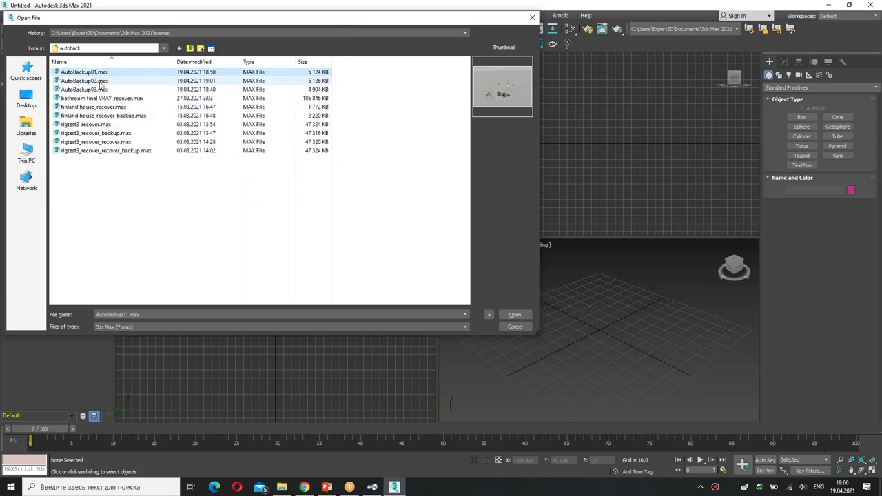
{"action": "left_click", "coordinate": [100, 82]}
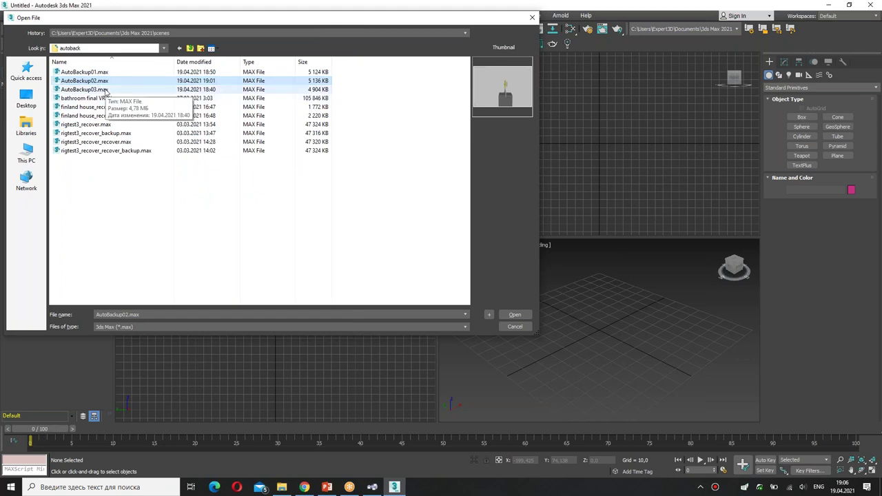
{"action": "left_click", "coordinate": [106, 90]}
{"action": "left_click", "coordinate": [104, 80]}
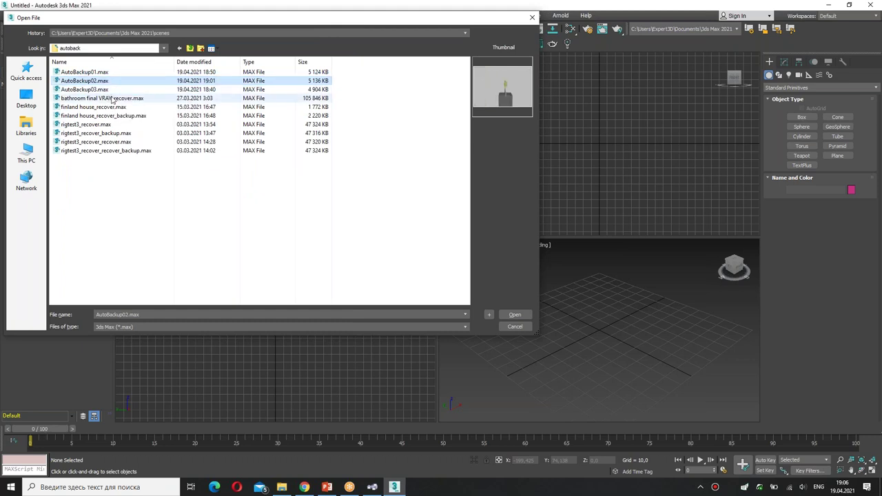
{"action": "left_click", "coordinate": [207, 91]}
{"action": "left_click", "coordinate": [217, 83]}
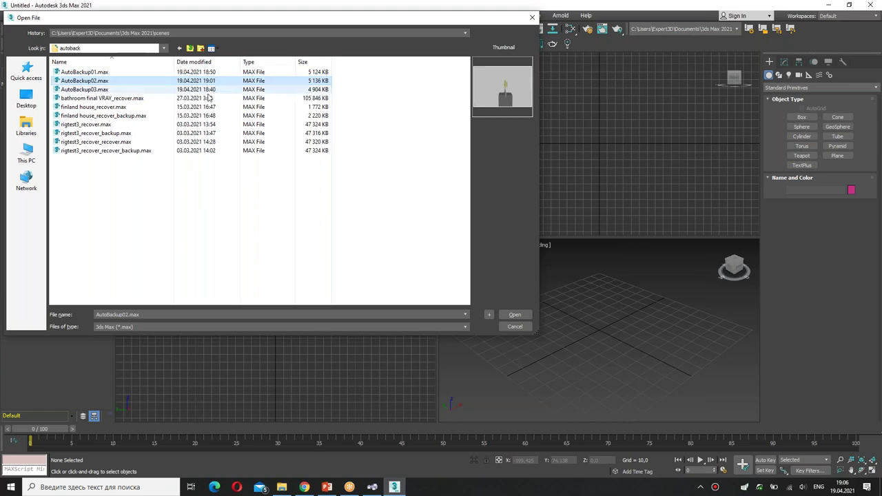
{"action": "left_click", "coordinate": [210, 91]}
{"action": "left_click", "coordinate": [214, 82]}
{"action": "left_click", "coordinate": [210, 89]}
{"action": "double_click", "coordinate": [214, 81]}
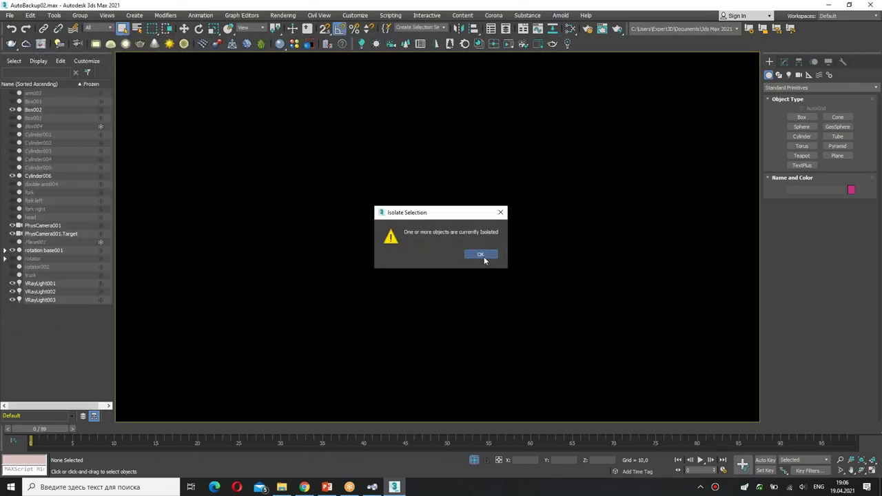
- Dismiss the isolation notice and move to frame 21 to check the arm pose
{"action": "left_click", "coordinate": [480, 255]}
{"action": "mouse_move", "coordinate": [70, 428]}
{"action": "left_mouse_down"}
{"action": "mouse_move", "coordinate": [366, 419]}
{"action": "mouse_move", "coordinate": [337, 422]}
{"action": "left_mouse_up"}
{"action": "left_click", "coordinate": [466, 294]}
{"action": "key", "text": "w"}
{"action": "mouse_move", "coordinate": [466, 293]}
{"action": "middle_mouse_down", "text": "alt"}
{"action": "mouse_move", "coordinate": [482, 226]}
{"action": "mouse_move", "coordinate": [500, 210]}
{"action": "mouse_move", "coordinate": [513, 222]}
{"action": "middle_mouse_up", "text": "alt"}
{"action": "mouse_move", "coordinate": [337, 429]}
{"action": "left_mouse_down"}
{"action": "mouse_move", "coordinate": [388, 418]}
{"action": "mouse_move", "coordinate": [366, 422]}
{"action": "left_mouse_up"}
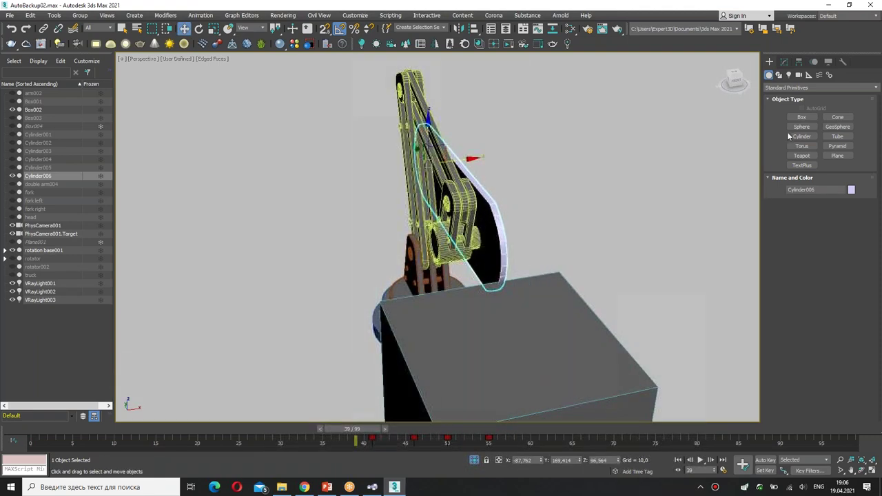
- Make Box002 a Boolean subtracting Cylinder006, then exit Isolate Selection
{"action": "left_click", "coordinate": [560, 302]}
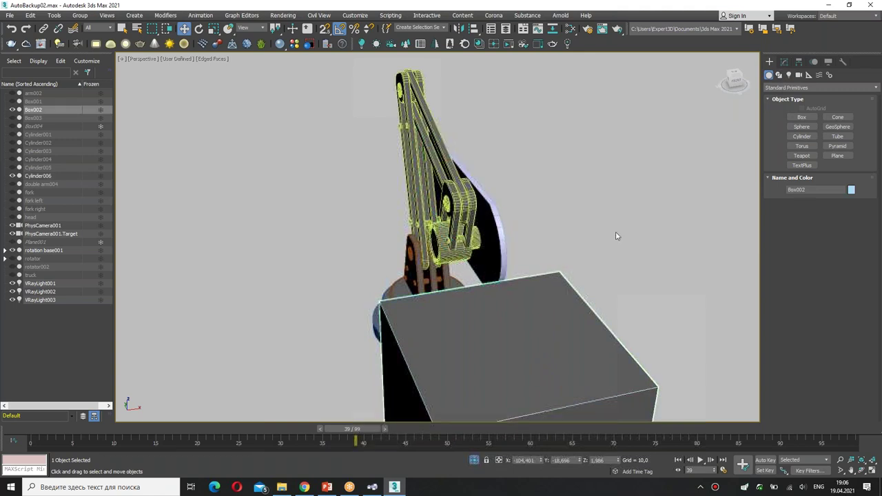
{"action": "left_click", "coordinate": [793, 88]}
{"action": "left_click", "coordinate": [792, 114]}
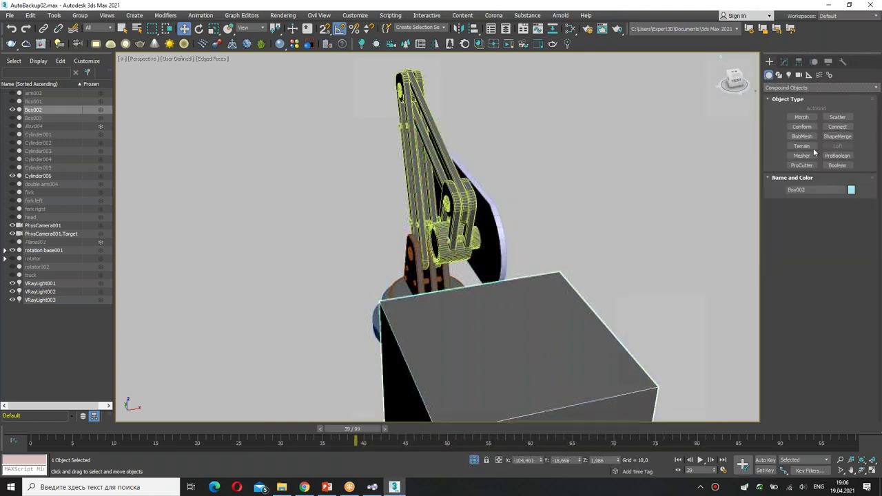
{"action": "left_click", "coordinate": [838, 165]}
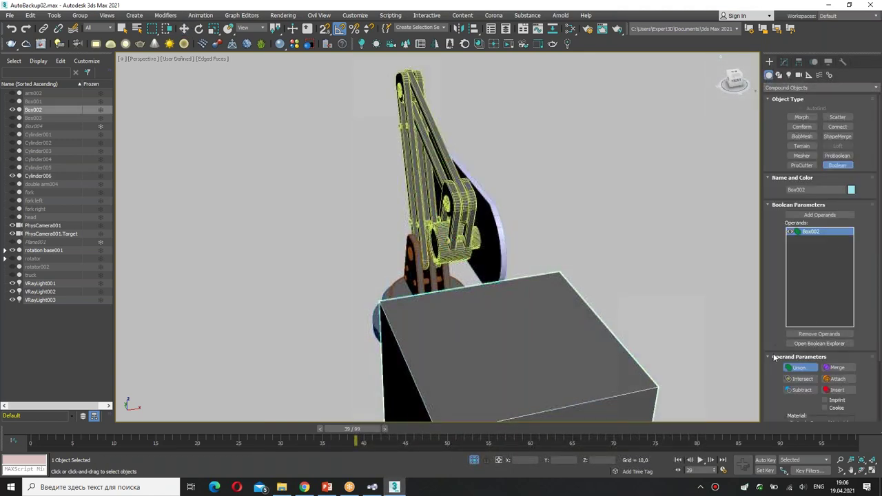
{"action": "left_click", "coordinate": [820, 215]}
{"action": "left_click", "coordinate": [459, 248]}
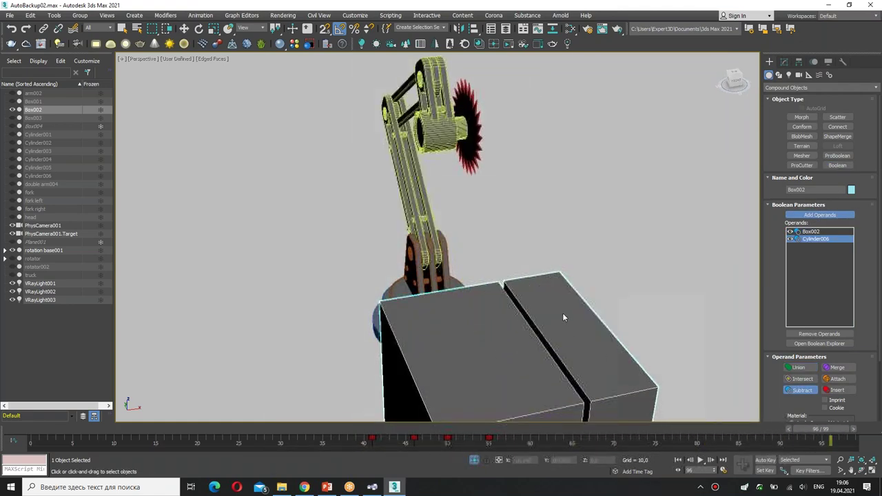
{"action": "key", "text": "w"}
{"action": "left_click", "coordinate": [473, 460]}
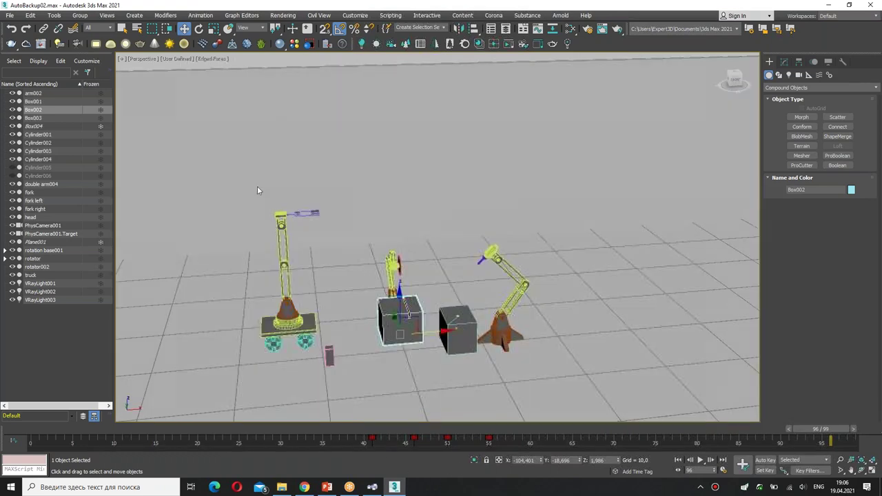
- Isolate the robot truck and zoom in on the arm in shaded perspective
{"action": "left_click", "coordinate": [303, 324]}
{"action": "right_click", "coordinate": [344, 297]}
{"action": "left_click", "coordinate": [364, 291]}
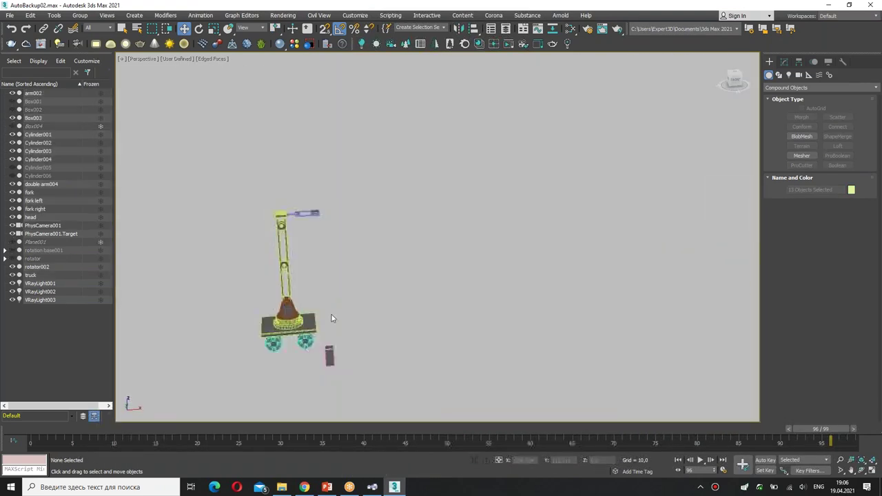
{"action": "key", "text": "f"}
{"action": "key", "text": "z"}
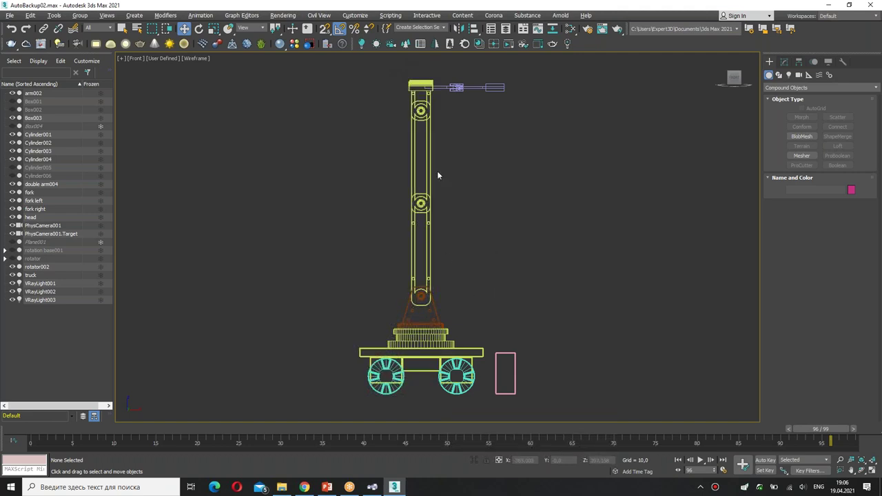
{"action": "key", "text": "p"}
{"action": "middle_click_drag", "start_coordinate": [404, 210], "coordinate": [414, 256], "text": "alt"}
{"action": "scroll", "coordinate": [414, 256], "scroll_direction": "up", "scroll_amount": 3}
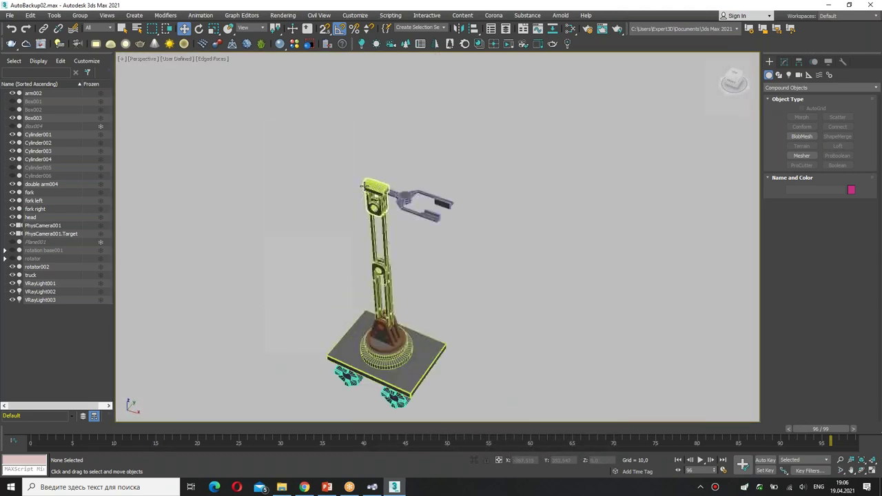
{"action": "scroll", "coordinate": [413, 256], "scroll_direction": "up", "scroll_amount": 3}
{"action": "scroll", "coordinate": [400, 176], "scroll_direction": "up", "scroll_amount": 2}
- Link fork left under the fork, and the gripper fork under the head
{"action": "left_click", "coordinate": [478, 204]}
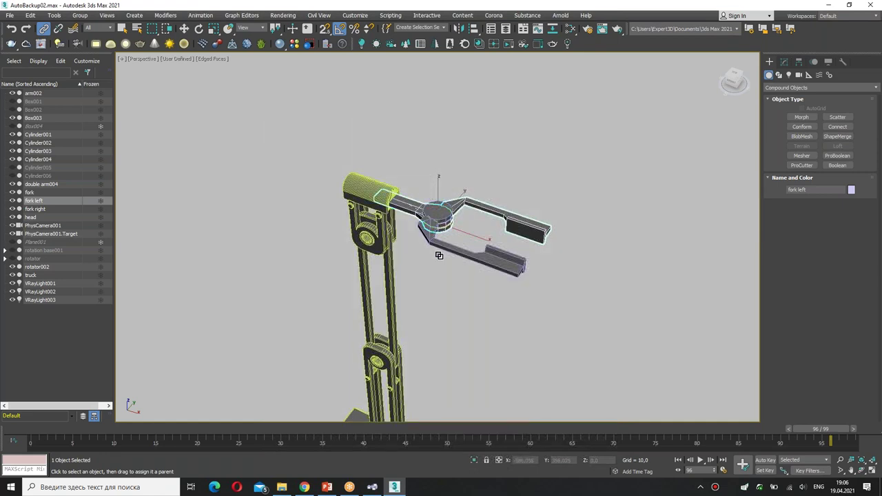
{"action": "left_click_drag", "start_coordinate": [439, 255], "coordinate": [403, 222]}
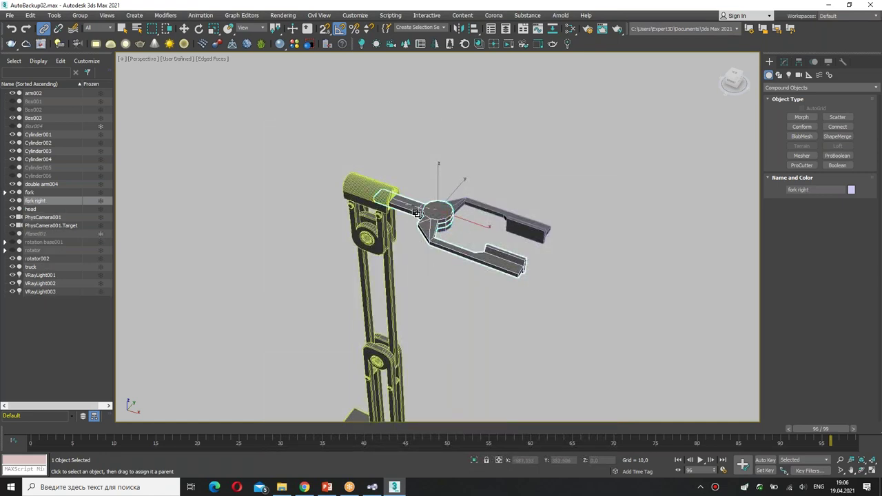
{"action": "left_click_drag", "start_coordinate": [417, 213], "coordinate": [395, 216]}
{"action": "scroll", "coordinate": [395, 216], "scroll_direction": "down", "scroll_amount": 3}
- Link arm002→double arm004→rotator002→truck, and wheels Cylinder001–004 under the truck
{"action": "left_click", "coordinate": [386, 181]}
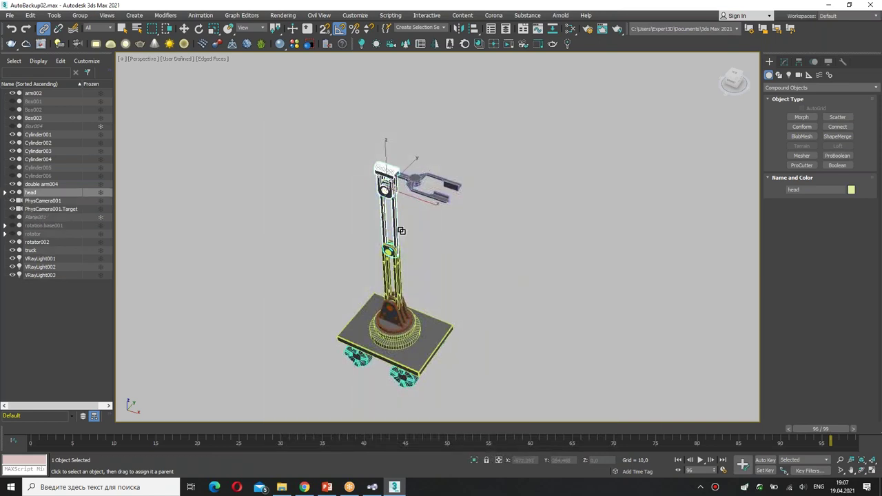
{"action": "left_click_drag", "start_coordinate": [401, 230], "coordinate": [400, 336]}
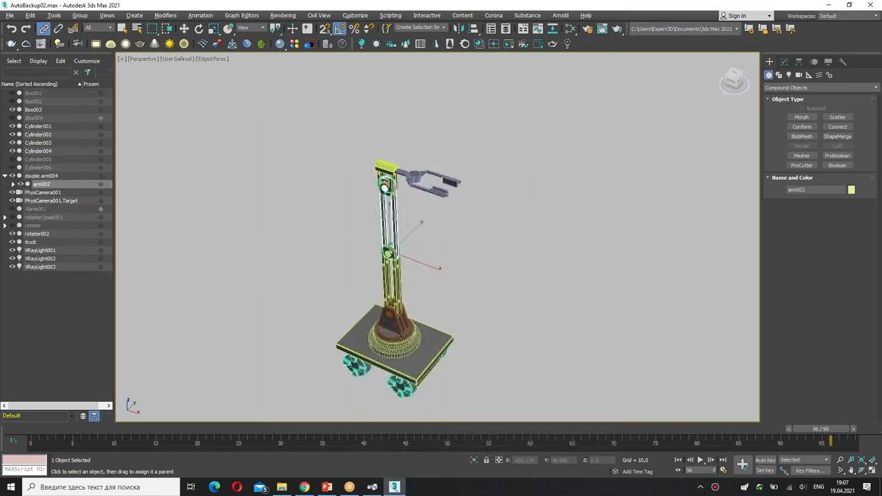
{"action": "scroll", "coordinate": [399, 336], "scroll_direction": "up", "scroll_amount": 3}
{"action": "left_click_drag", "start_coordinate": [391, 227], "coordinate": [407, 369]}
{"action": "mouse_move", "coordinate": [406, 369]}
{"action": "middle_mouse_down", "text": "alt"}
{"action": "mouse_move", "coordinate": [456, 280]}
{"action": "mouse_move", "coordinate": [479, 354]}
{"action": "middle_mouse_up", "text": "alt"}
{"action": "mouse_move", "coordinate": [482, 354]}
{"action": "left_mouse_down"}
{"action": "mouse_move", "coordinate": [361, 315]}
{"action": "mouse_move", "coordinate": [413, 266]}
{"action": "left_mouse_up"}
{"action": "mouse_move", "coordinate": [413, 267]}
{"action": "middle_mouse_down", "text": "alt"}
{"action": "mouse_move", "coordinate": [437, 223]}
{"action": "mouse_move", "coordinate": [437, 163]}
{"action": "middle_mouse_up", "text": "alt"}
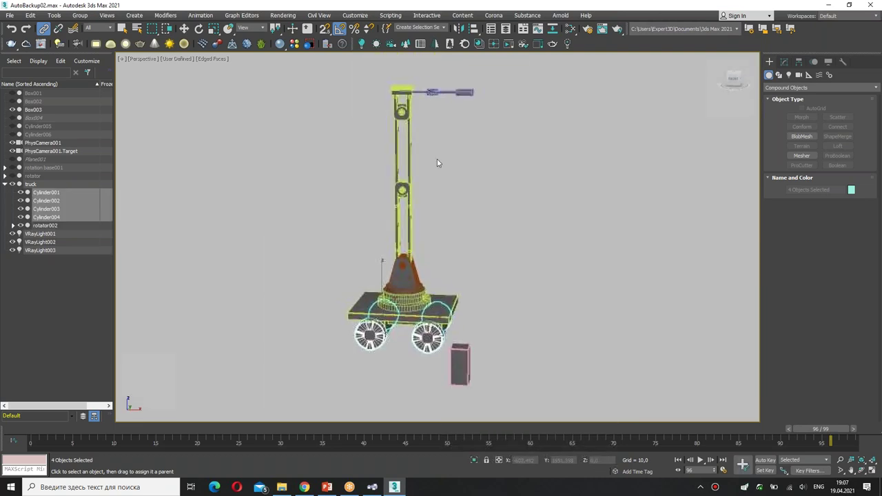
- Rotate the double arm and arm002 into a bent pose, then select the head alone
{"action": "left_click", "coordinate": [408, 208]}
{"action": "key", "text": "e"}
{"action": "mouse_move", "coordinate": [412, 215]}
{"action": "left_mouse_down"}
{"action": "mouse_move", "coordinate": [348, 184]}
{"action": "mouse_move", "coordinate": [410, 181]}
{"action": "left_mouse_up"}
{"action": "left_click", "coordinate": [348, 185]}
{"action": "left_click", "coordinate": [409, 181]}
{"action": "left_click", "coordinate": [413, 137]}
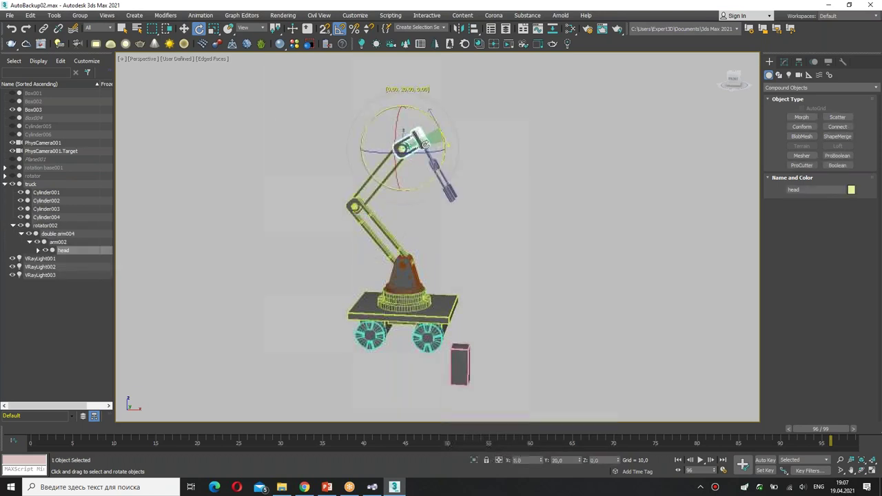
{"action": "key", "text": "w"}
{"action": "scroll", "coordinate": [411, 187], "scroll_direction": "up", "scroll_amount": 3}
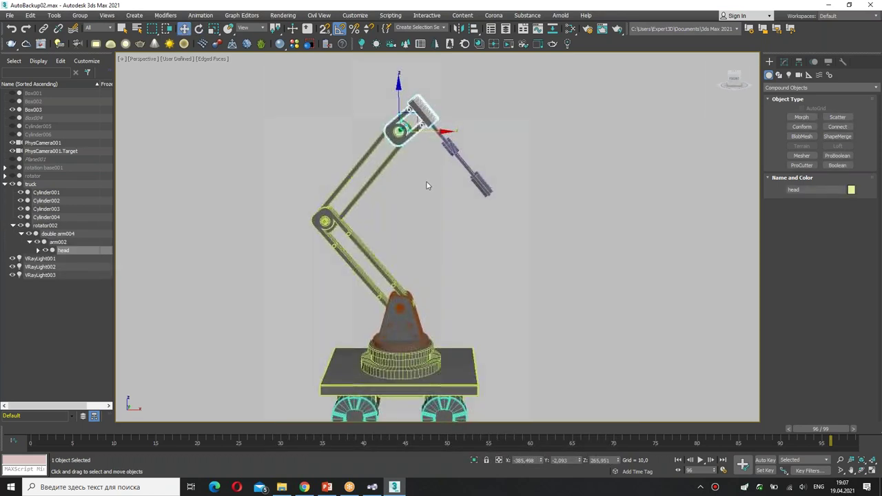
{"action": "left_click", "coordinate": [453, 311]}
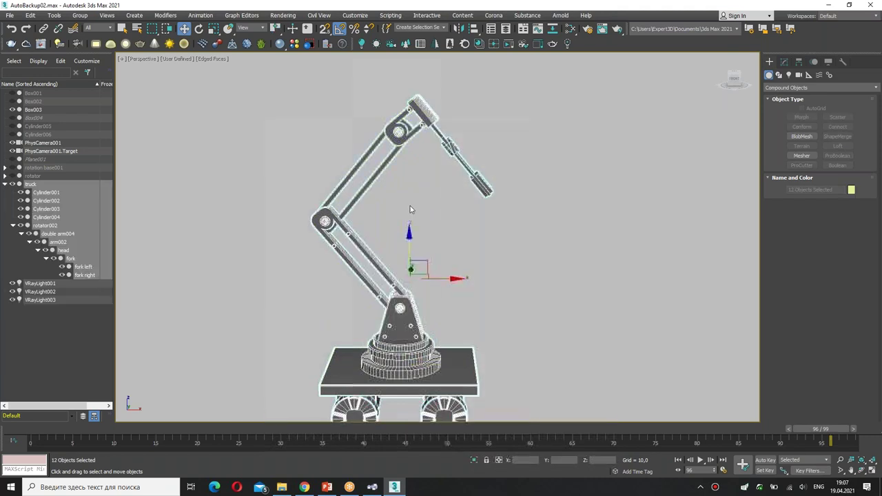
{"action": "left_click", "coordinate": [410, 105]}
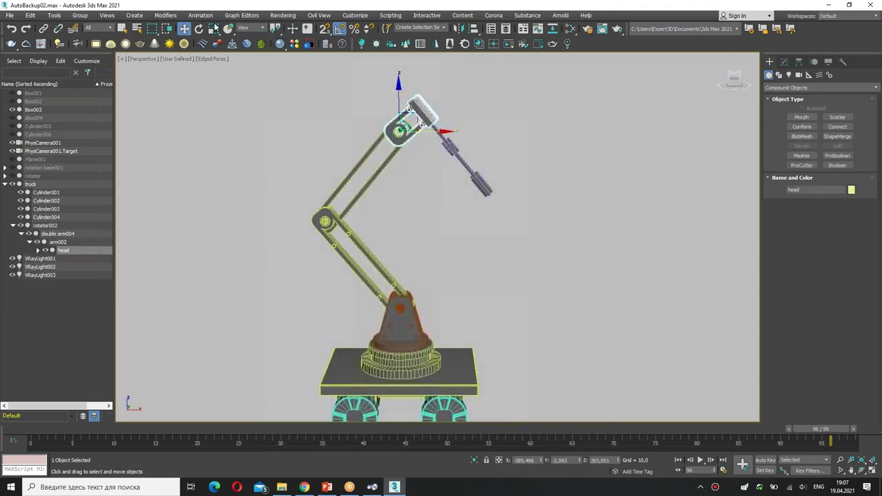
- Create an IK Limb Solver chain from the head to double arm004 and enable Goal Display
{"action": "left_click", "coordinate": [200, 16]}
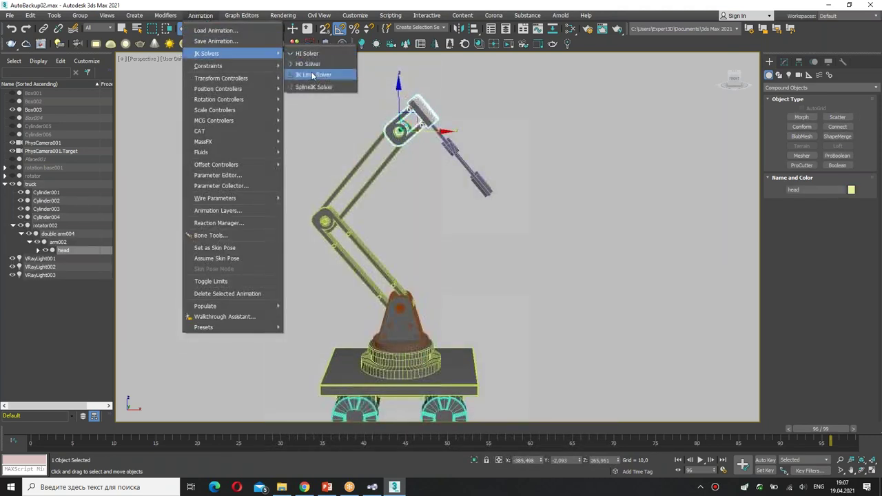
{"action": "left_click", "coordinate": [314, 74]}
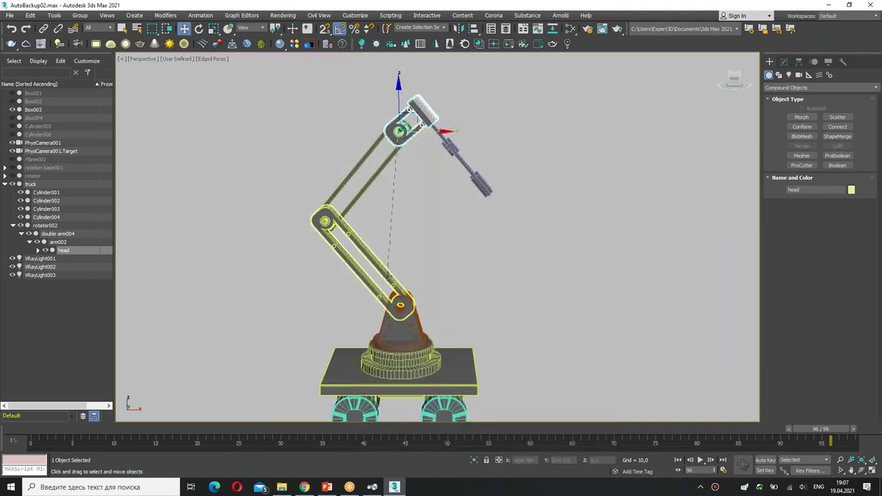
{"action": "left_click", "coordinate": [388, 273]}
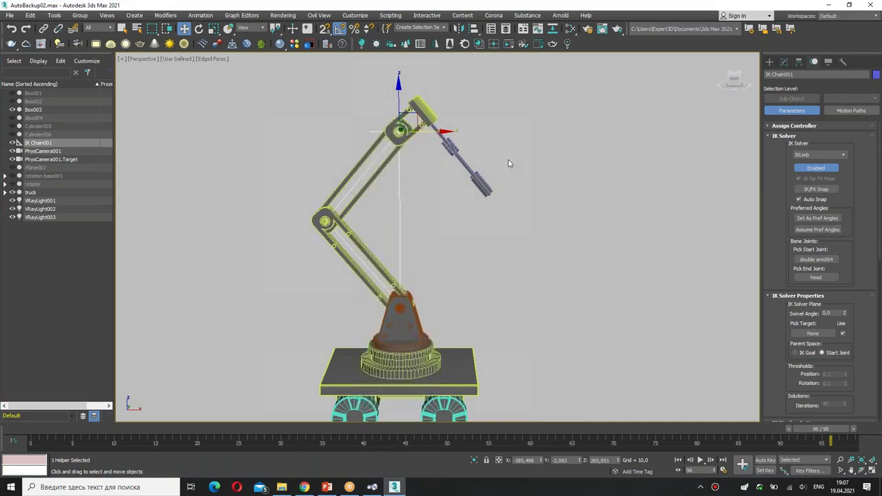
{"action": "left_click_drag", "start_coordinate": [784, 250], "coordinate": [777, 222]}
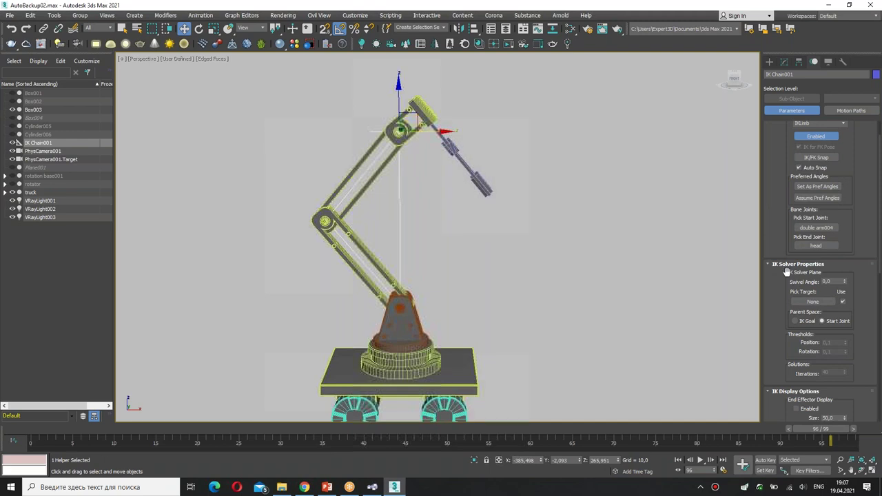
{"action": "left_click_drag", "start_coordinate": [776, 315], "coordinate": [778, 226]}
{"action": "left_click_drag", "start_coordinate": [808, 307], "coordinate": [808, 264]}
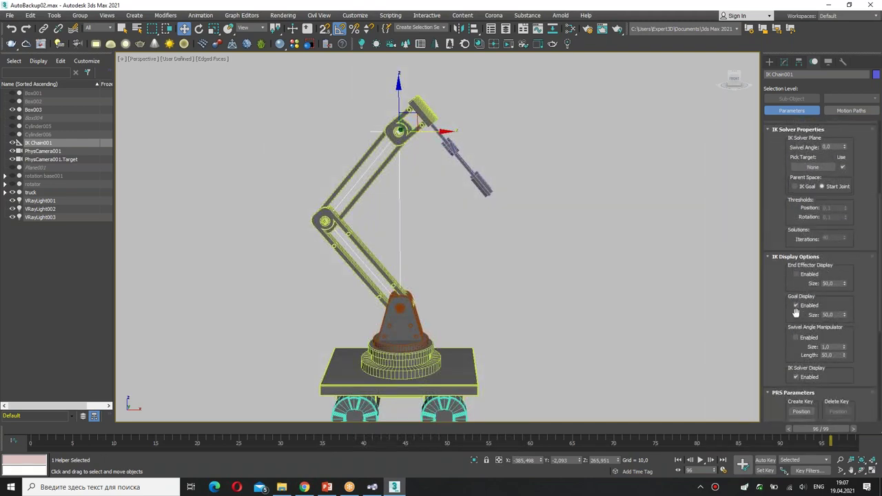
{"action": "left_click_drag", "start_coordinate": [345, 238], "coordinate": [397, 303]}
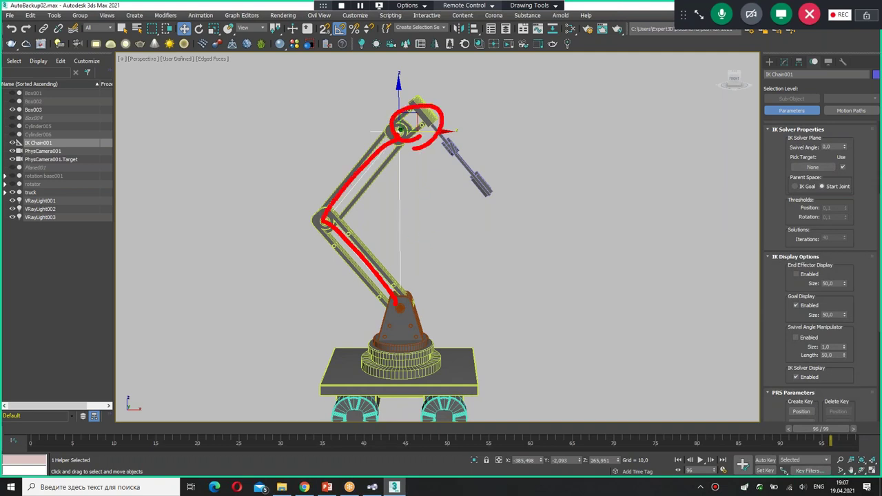
{"action": "key", "text": "Escape"}
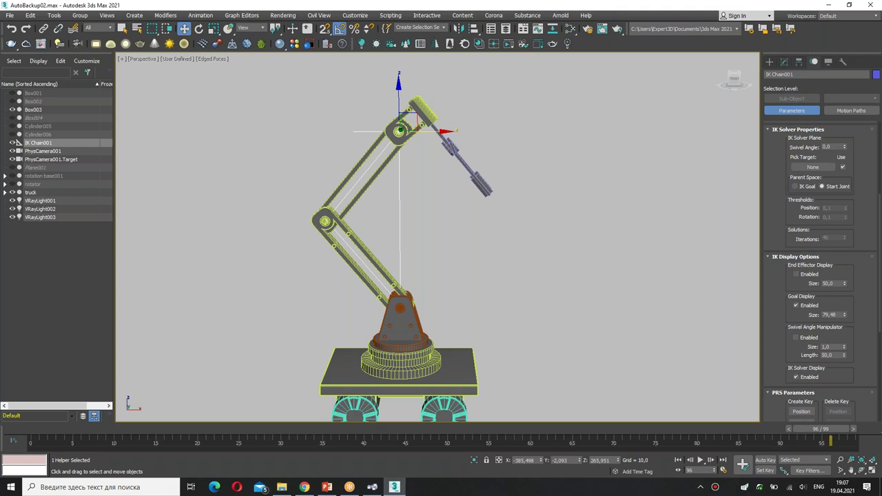
{"action": "left_click", "coordinate": [356, 85]}
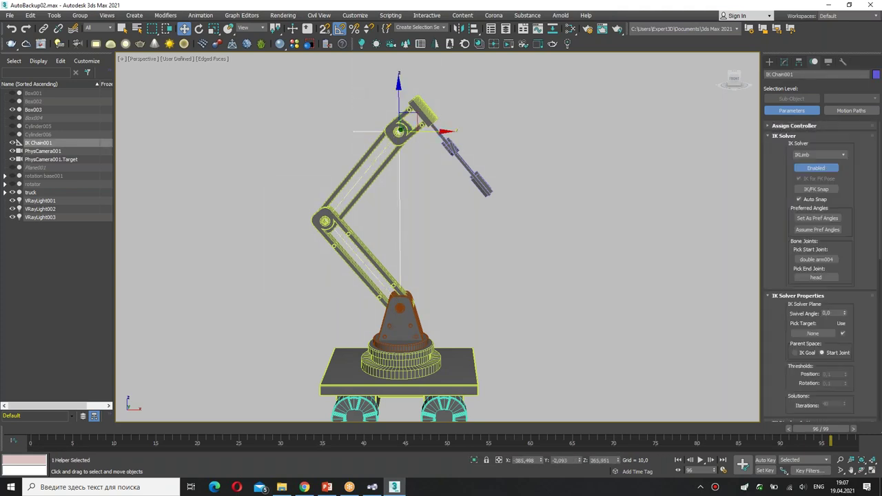
- Drag the IK goal around to bend the arm and test how it follows
{"action": "mouse_move", "coordinate": [413, 113]}
{"action": "left_mouse_down"}
{"action": "mouse_move", "coordinate": [590, 235]}
{"action": "mouse_move", "coordinate": [403, 130]}
{"action": "mouse_move", "coordinate": [508, 168]}
{"action": "mouse_move", "coordinate": [548, 158]}
{"action": "mouse_move", "coordinate": [370, 118]}
{"action": "mouse_move", "coordinate": [400, 178]}
{"action": "mouse_move", "coordinate": [584, 127]}
{"action": "mouse_move", "coordinate": [473, 177]}
{"action": "mouse_move", "coordinate": [366, 154]}
{"action": "mouse_move", "coordinate": [490, 119]}
{"action": "mouse_move", "coordinate": [466, 140]}
{"action": "left_mouse_up"}
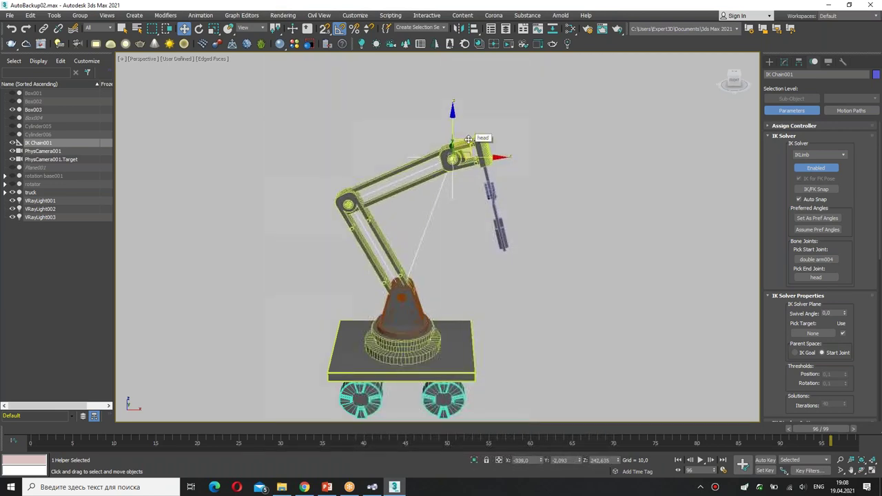
{"action": "mouse_move", "coordinate": [502, 202]}
{"action": "left_mouse_down"}
{"action": "mouse_move", "coordinate": [400, 202]}
{"action": "mouse_move", "coordinate": [506, 191]}
{"action": "mouse_move", "coordinate": [489, 191]}
{"action": "mouse_move", "coordinate": [474, 141]}
{"action": "mouse_move", "coordinate": [537, 131]}
{"action": "mouse_move", "coordinate": [480, 133]}
{"action": "mouse_move", "coordinate": [491, 133]}
{"action": "left_mouse_up"}
{"action": "left_click_drag", "start_coordinate": [496, 204], "coordinate": [518, 212]}
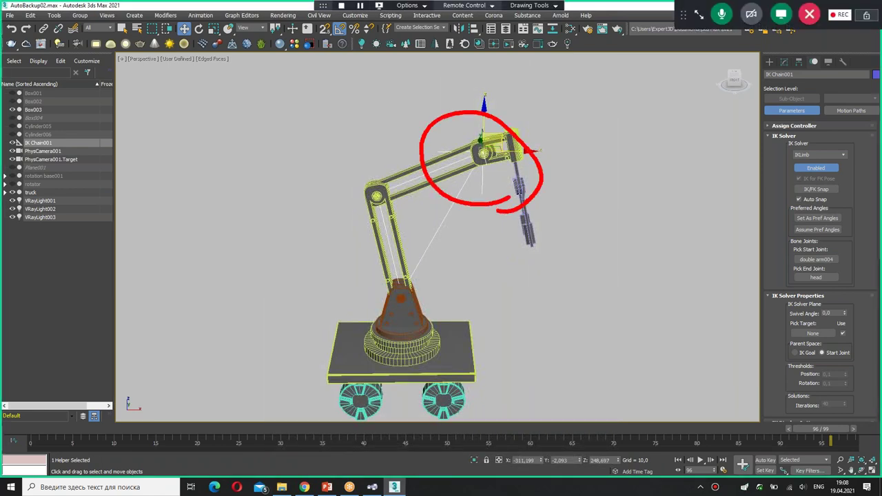
{"action": "key", "text": "Escape"}
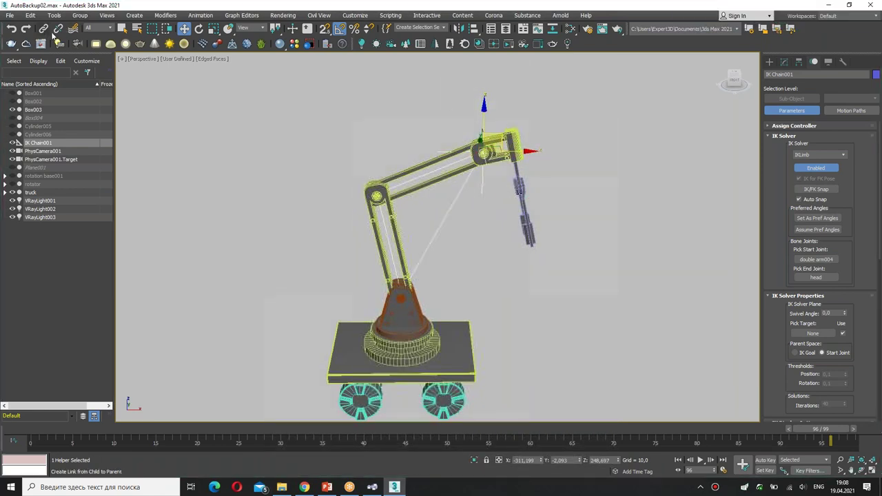
- Link IK Chain001 to rotator002, then rotate rotator002 to -30 to confirm the arm follows
{"action": "left_click", "coordinate": [43, 29]}
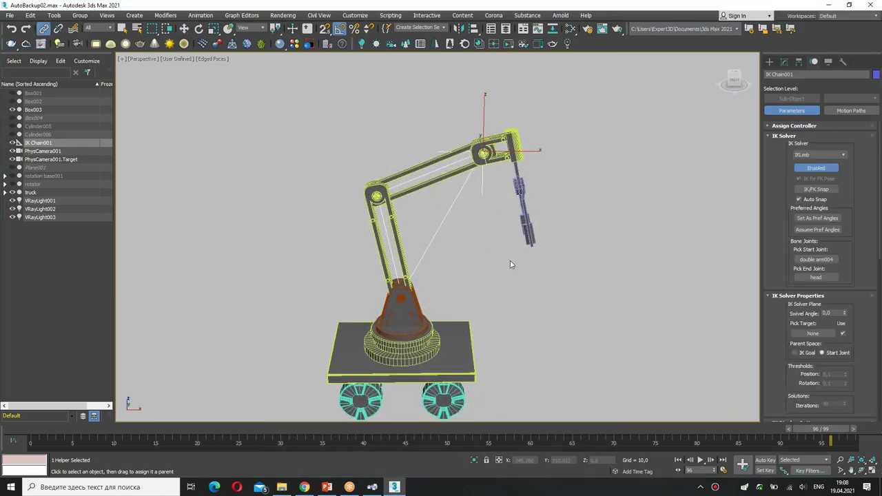
{"action": "left_click", "coordinate": [408, 323]}
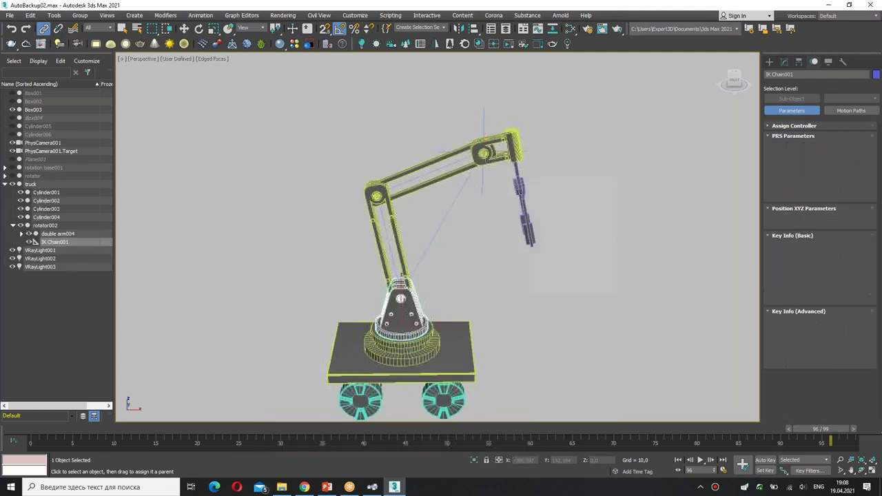
{"action": "key", "text": "e"}
{"action": "mouse_move", "coordinate": [424, 345]}
{"action": "left_mouse_down"}
{"action": "mouse_move", "coordinate": [269, 352]}
{"action": "mouse_move", "coordinate": [765, 346]}
{"action": "mouse_move", "coordinate": [622, 354]}
{"action": "mouse_move", "coordinate": [355, 317]}
{"action": "mouse_move", "coordinate": [402, 319]}
{"action": "left_mouse_up"}
{"action": "mouse_move", "coordinate": [482, 296]}
{"action": "middle_mouse_down", "text": "alt"}
{"action": "mouse_move", "coordinate": [528, 298]}
{"action": "mouse_move", "coordinate": [476, 234]}
{"action": "mouse_move", "coordinate": [448, 218]}
{"action": "mouse_move", "coordinate": [449, 244]}
{"action": "mouse_move", "coordinate": [434, 222]}
{"action": "middle_mouse_up", "text": "alt"}
{"action": "scroll", "coordinate": [475, 234], "scroll_direction": "up", "scroll_amount": 5}
- Move the IK chain goal to re-pose the arm
{"action": "left_click", "coordinate": [437, 248]}
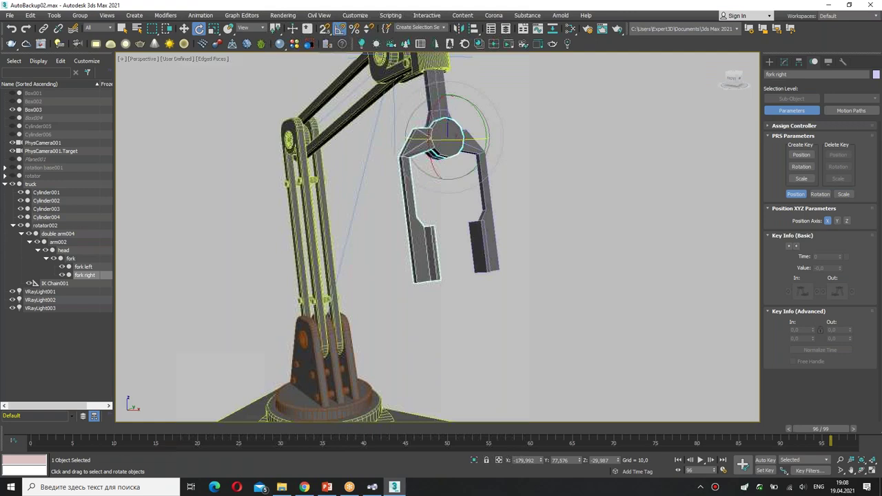
{"action": "middle_click_drag", "start_coordinate": [382, 188], "coordinate": [439, 193], "text": "alt"}
{"action": "scroll", "coordinate": [458, 184], "scroll_direction": "up", "scroll_amount": 3}
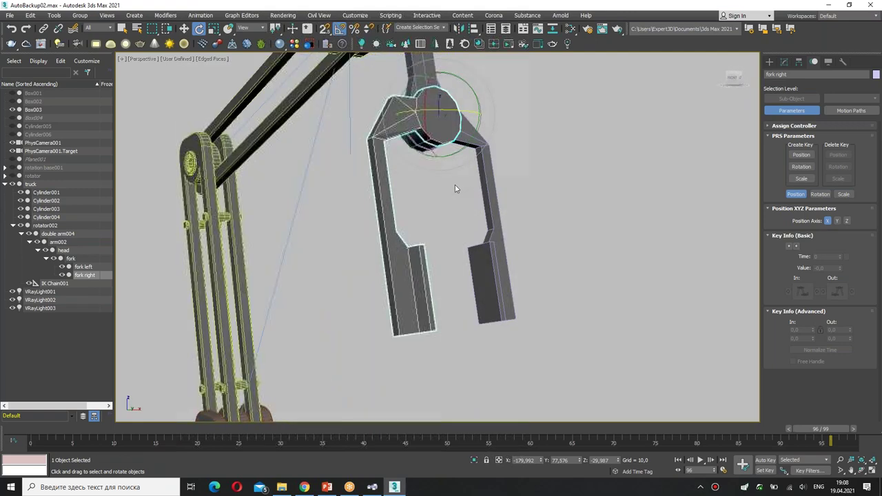
{"action": "scroll", "coordinate": [333, 113], "scroll_direction": "down", "scroll_amount": 3}
{"action": "key", "text": "w"}
{"action": "mouse_move", "coordinate": [333, 113]}
{"action": "middle_mouse_down", "text": "alt"}
{"action": "mouse_move", "coordinate": [321, 159]}
{"action": "mouse_move", "coordinate": [324, 138]}
{"action": "mouse_move", "coordinate": [378, 116]}
{"action": "middle_mouse_up", "text": "alt"}
{"action": "left_click", "coordinate": [317, 157]}
{"action": "scroll", "coordinate": [324, 137], "scroll_direction": "down", "scroll_amount": 2}
{"action": "mouse_move", "coordinate": [379, 115]}
{"action": "left_mouse_down"}
{"action": "mouse_move", "coordinate": [378, 135]}
{"action": "mouse_move", "coordinate": [324, 220]}
{"action": "mouse_move", "coordinate": [378, 135]}
{"action": "mouse_move", "coordinate": [352, 127]}
{"action": "mouse_move", "coordinate": [338, 148]}
{"action": "left_mouse_up"}
- Switch rotation to Local coordinates and tilt the head 15 degrees about its own axis
{"action": "key", "text": "e"}
{"action": "left_click", "coordinate": [420, 137]}
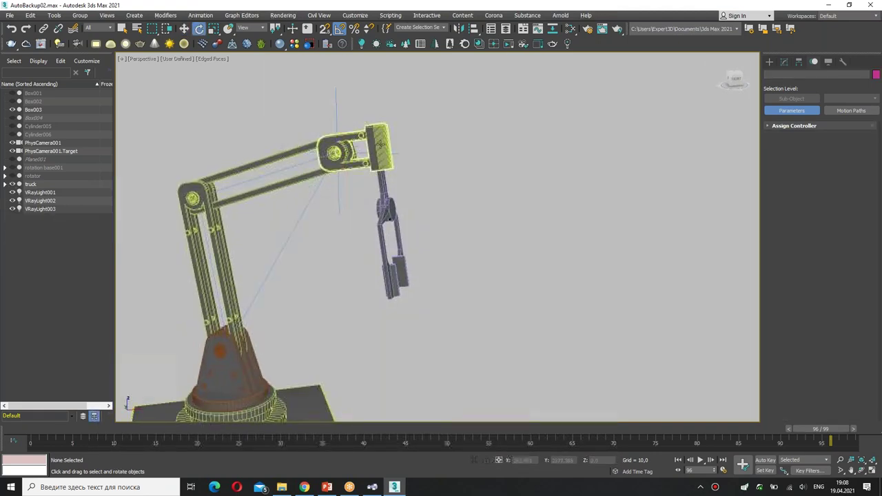
{"action": "left_click", "coordinate": [348, 148]}
{"action": "left_click_drag", "start_coordinate": [353, 114], "coordinate": [357, 112]}
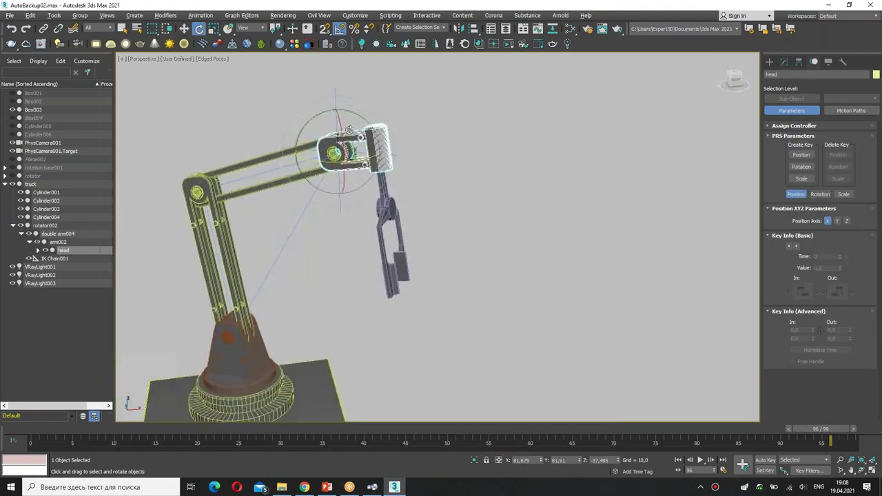
{"action": "middle_click_drag", "start_coordinate": [357, 112], "coordinate": [324, 172], "text": "alt"}
{"action": "left_click", "coordinate": [259, 28]}
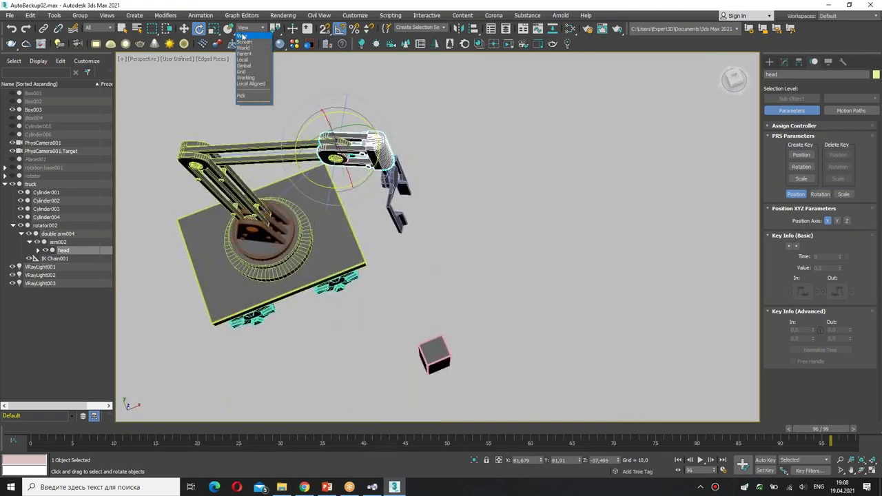
{"action": "left_click", "coordinate": [246, 63]}
{"action": "left_click_drag", "start_coordinate": [356, 132], "coordinate": [360, 136]}
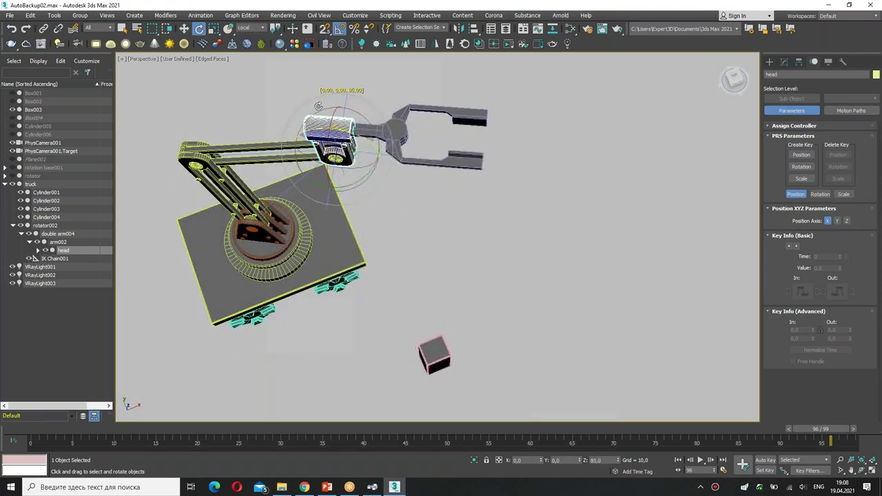
{"action": "left_click_drag", "start_coordinate": [360, 136], "coordinate": [376, 148]}
{"action": "middle_click_drag", "start_coordinate": [376, 148], "coordinate": [358, 137], "text": "alt"}
- Rotate fork right 15 degrees using Parent coordinates
{"action": "left_click", "coordinate": [428, 248]}
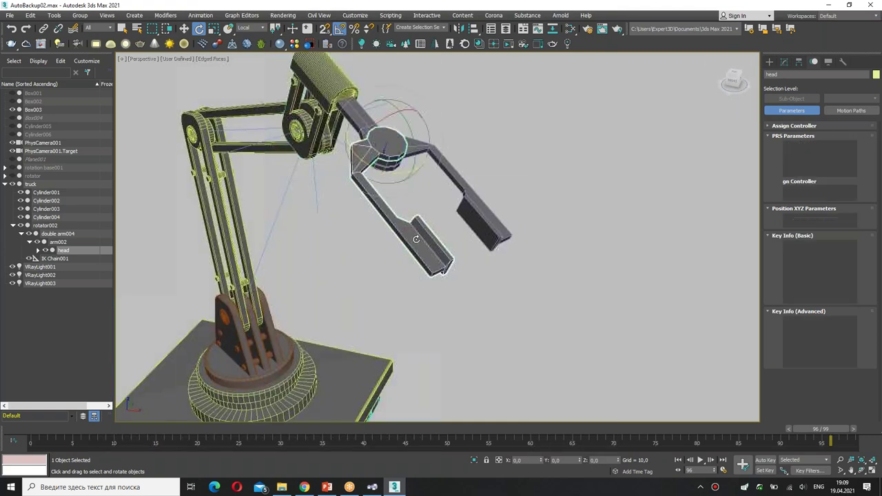
{"action": "middle_click_drag", "start_coordinate": [427, 248], "coordinate": [355, 206], "text": "alt"}
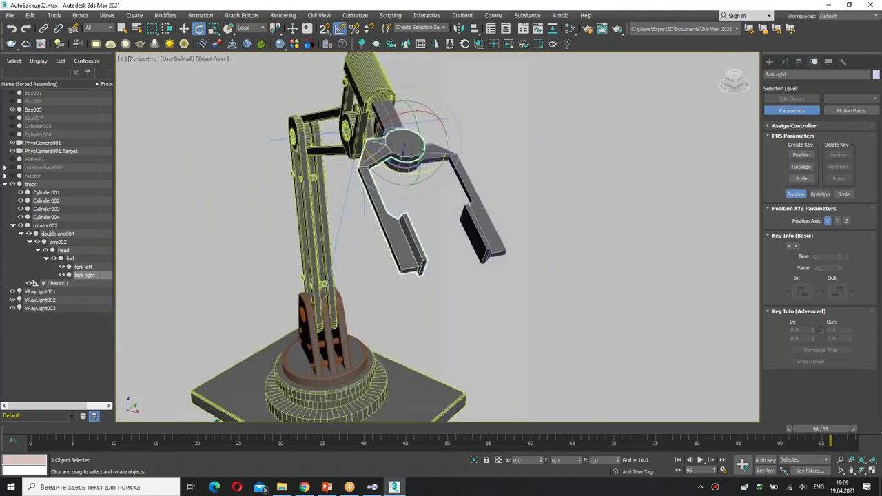
{"action": "left_click", "coordinate": [249, 29]}
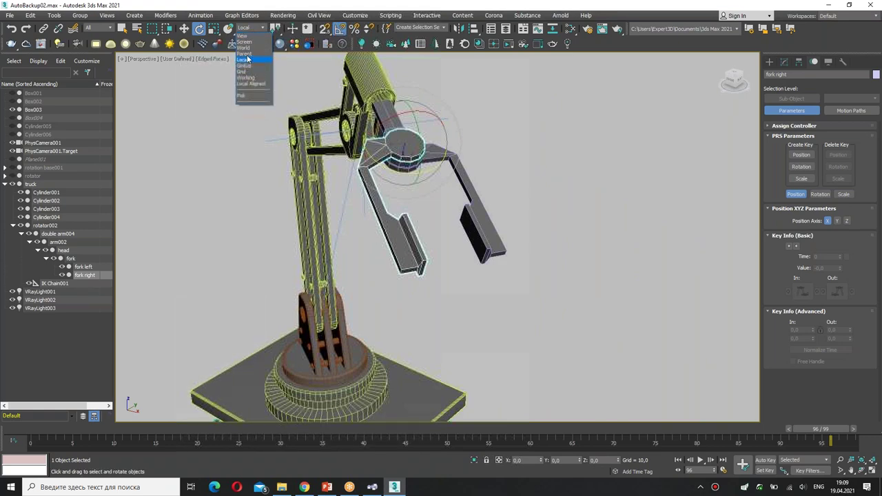
{"action": "left_click", "coordinate": [244, 54]}
{"action": "middle_click_drag", "start_coordinate": [442, 242], "coordinate": [482, 227], "text": "alt"}
{"action": "scroll", "coordinate": [414, 207], "scroll_direction": "up", "scroll_amount": 3}
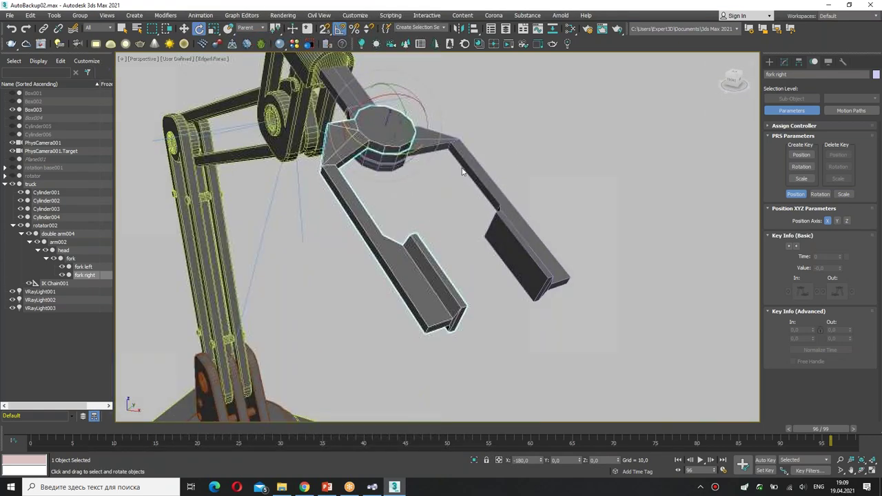
{"action": "mouse_move", "coordinate": [390, 157]}
{"action": "left_mouse_down"}
{"action": "mouse_move", "coordinate": [406, 158]}
{"action": "mouse_move", "coordinate": [381, 181]}
{"action": "mouse_move", "coordinate": [377, 172]}
{"action": "left_mouse_up"}
- Rotate fork left, switch back to Local coordinates, and reselect fork right
{"action": "left_click", "coordinate": [392, 162]}
{"action": "left_click", "coordinate": [245, 28]}
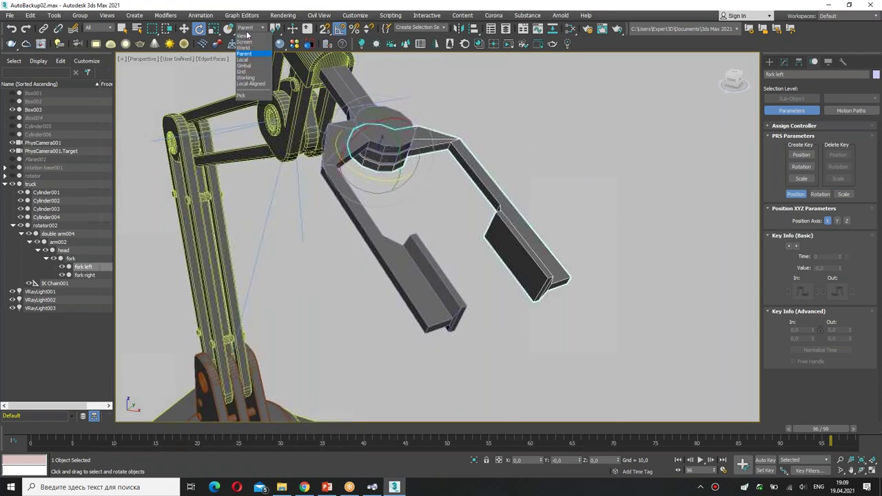
{"action": "left_click", "coordinate": [242, 42]}
{"action": "left_click", "coordinate": [366, 180]}
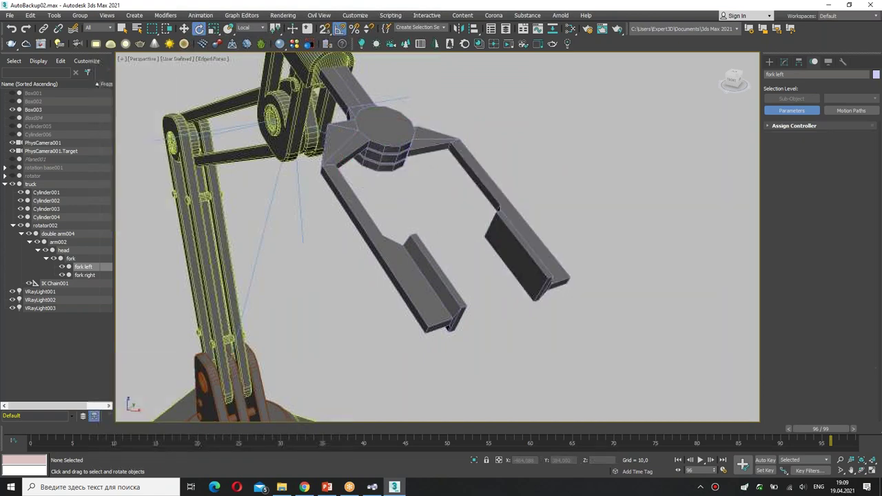
{"action": "left_click", "coordinate": [355, 207]}
{"action": "mouse_move", "coordinate": [355, 207]}
{"action": "middle_mouse_down", "text": "alt"}
{"action": "mouse_move", "coordinate": [367, 262]}
{"action": "mouse_move", "coordinate": [394, 253]}
{"action": "mouse_move", "coordinate": [403, 216]}
{"action": "mouse_move", "coordinate": [395, 261]}
{"action": "middle_mouse_up", "text": "alt"}
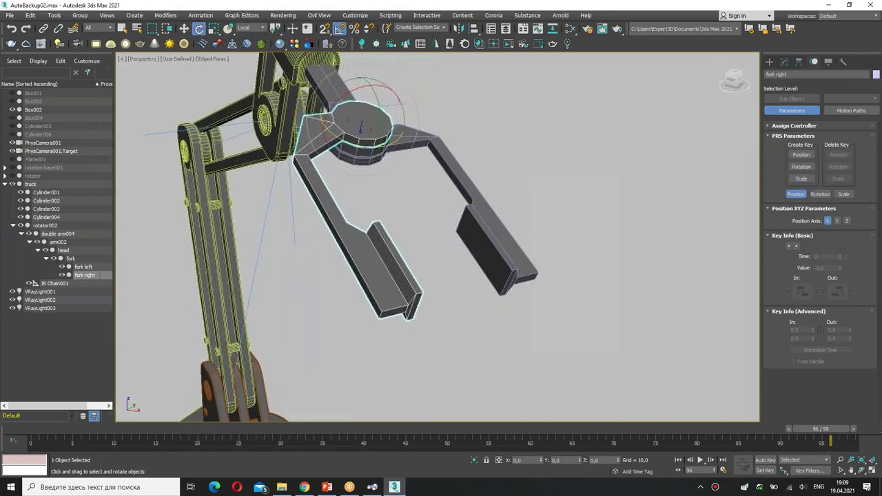
- Wire fork right's Z Rotation two-way to fork left's Z Rotation and connect them
{"action": "right_click", "coordinate": [378, 264]}
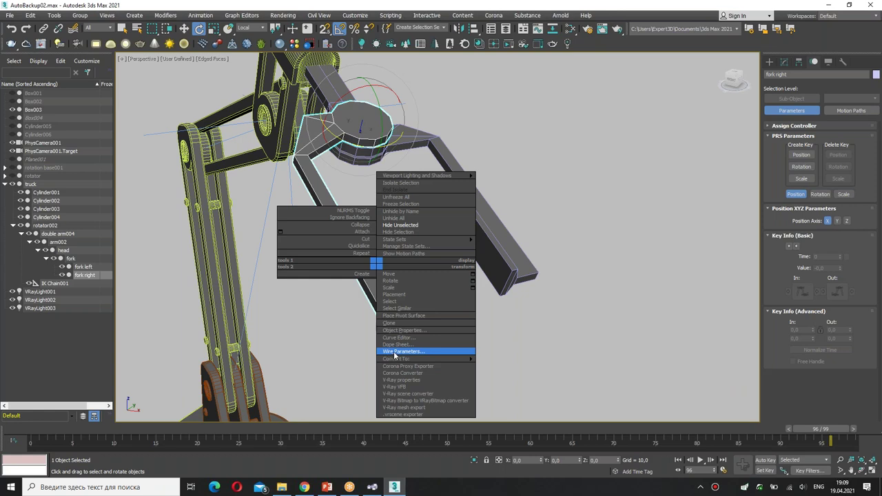
{"action": "left_click", "coordinate": [395, 355]}
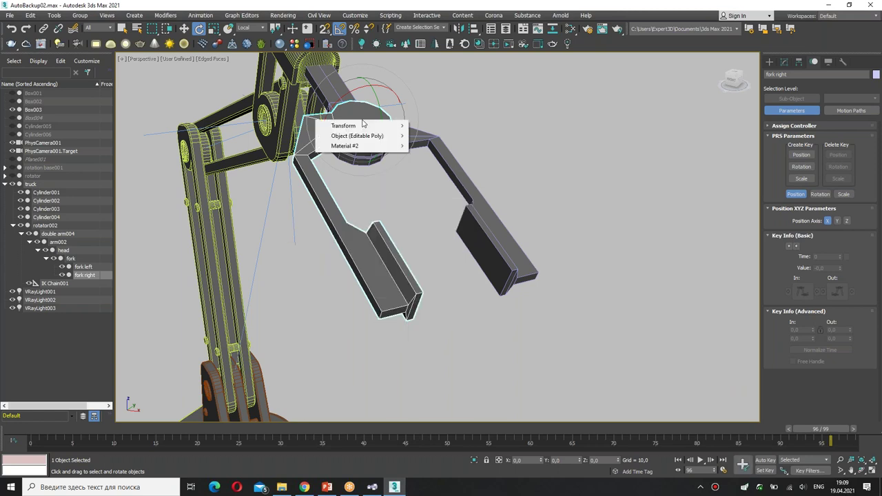
{"action": "mouse_move", "coordinate": [358, 125]}
{"action": "mouse_move", "coordinate": [433, 136]}
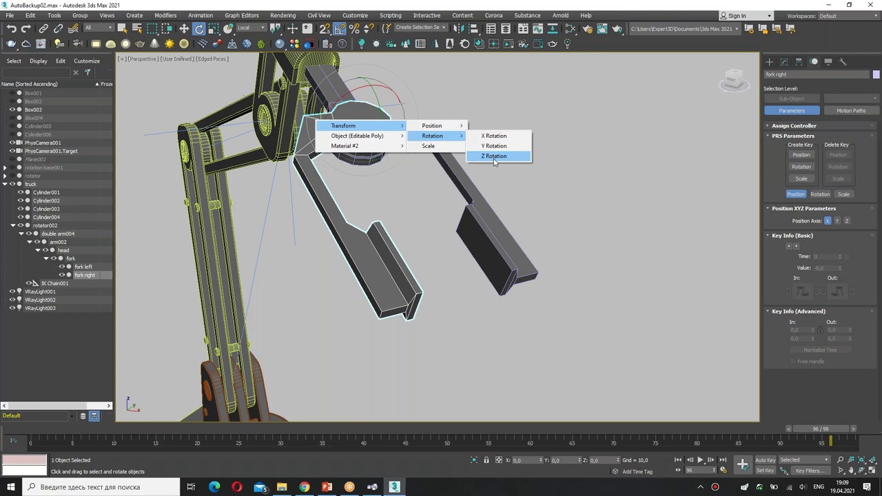
{"action": "left_click", "coordinate": [495, 157]}
{"action": "left_click", "coordinate": [501, 221]}
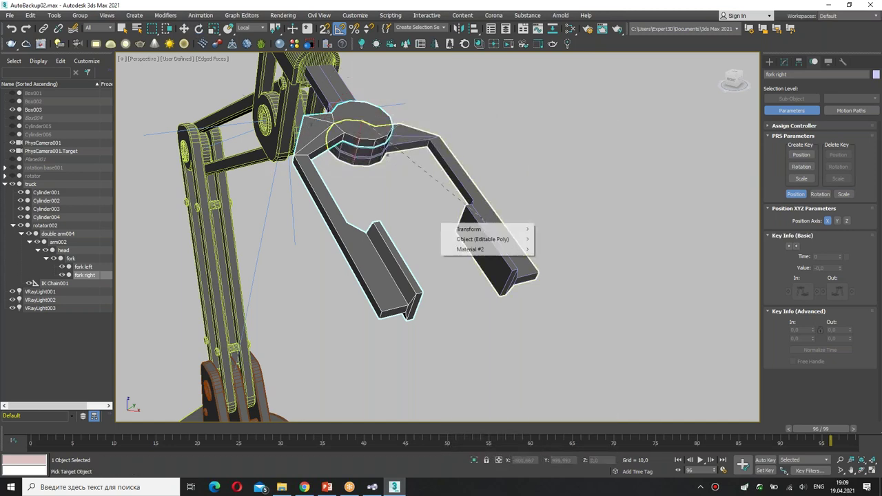
{"action": "mouse_move", "coordinate": [469, 229]}
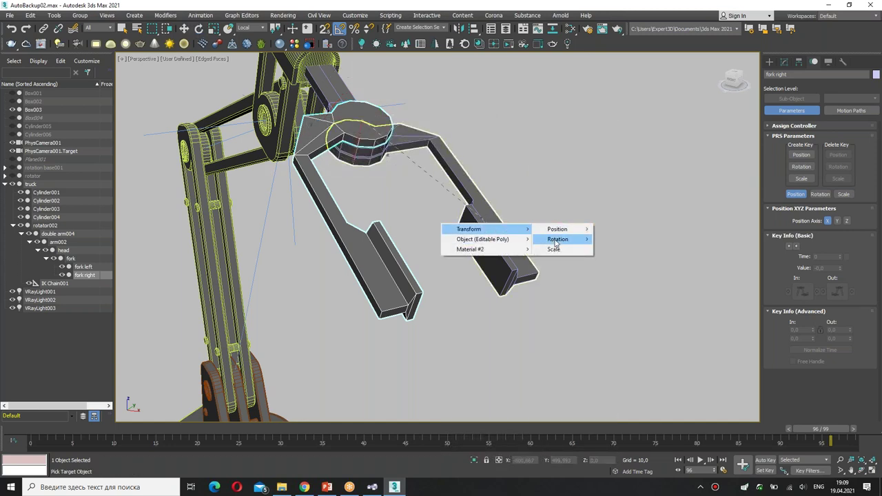
{"action": "mouse_move", "coordinate": [559, 240]}
{"action": "left_click", "coordinate": [624, 263]}
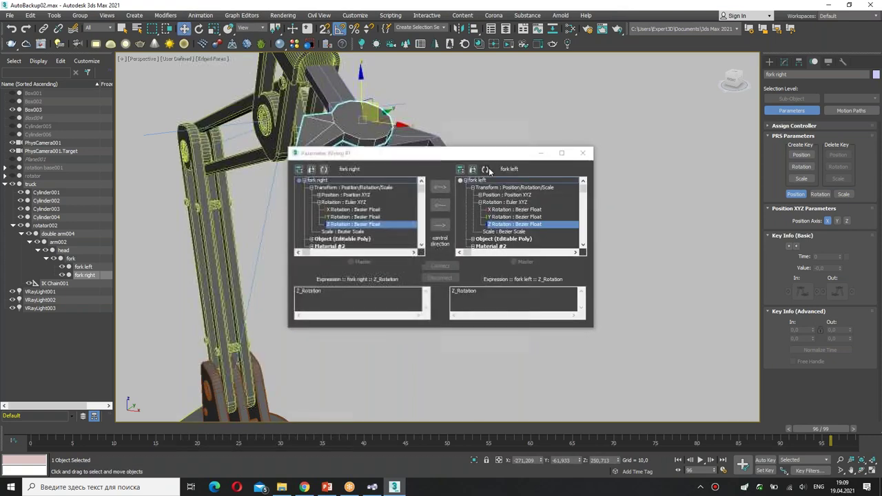
{"action": "left_click_drag", "start_coordinate": [506, 154], "coordinate": [699, 55]}
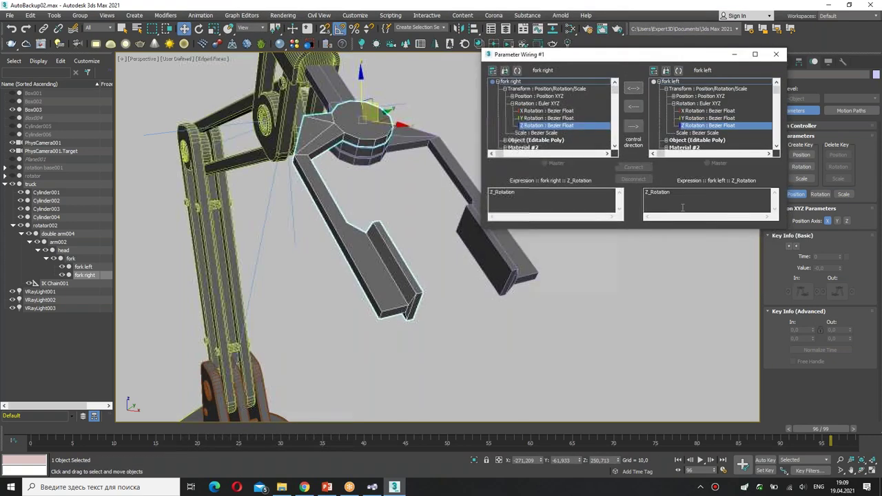
{"action": "left_click", "coordinate": [634, 89]}
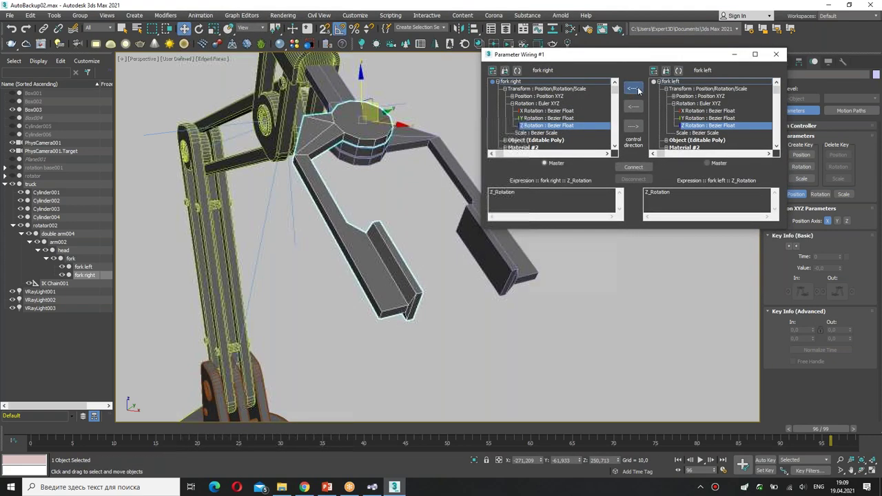
{"action": "left_click", "coordinate": [632, 166]}
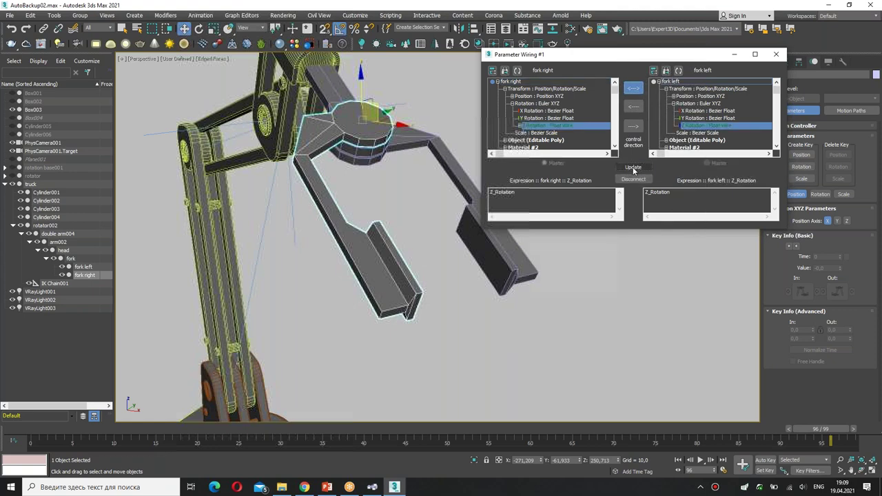
- Set fork left's expression to -Z_Rotation, test the mirrored forks, and close Parameter Wiring
{"action": "left_click", "coordinate": [199, 28]}
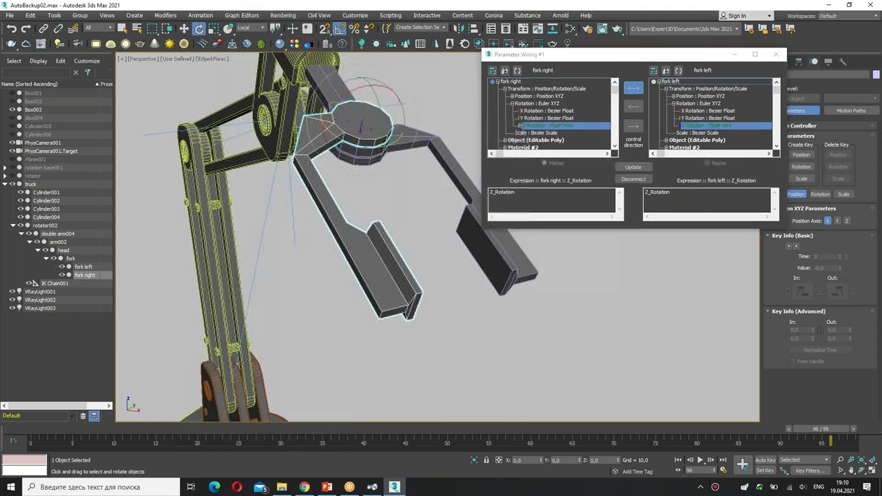
{"action": "mouse_move", "coordinate": [360, 146]}
{"action": "left_mouse_down"}
{"action": "mouse_move", "coordinate": [393, 150]}
{"action": "mouse_move", "coordinate": [305, 155]}
{"action": "left_mouse_up"}
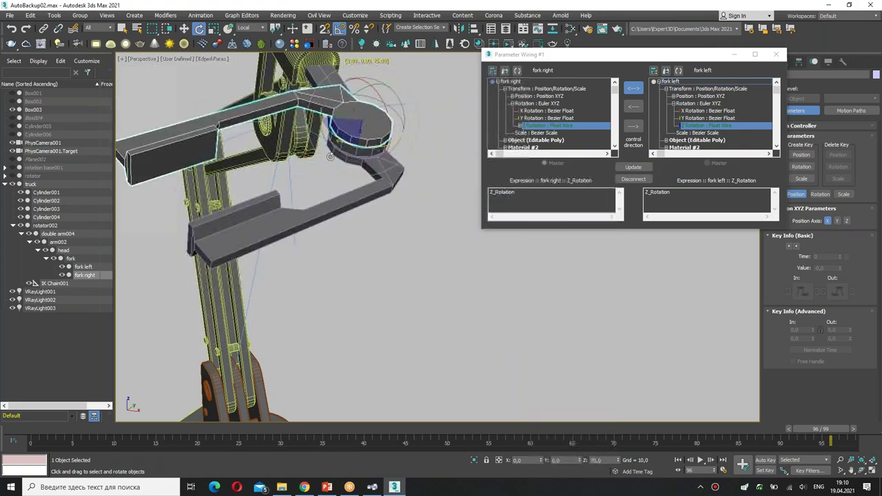
{"action": "left_click_drag", "start_coordinate": [305, 155], "coordinate": [621, 195]}
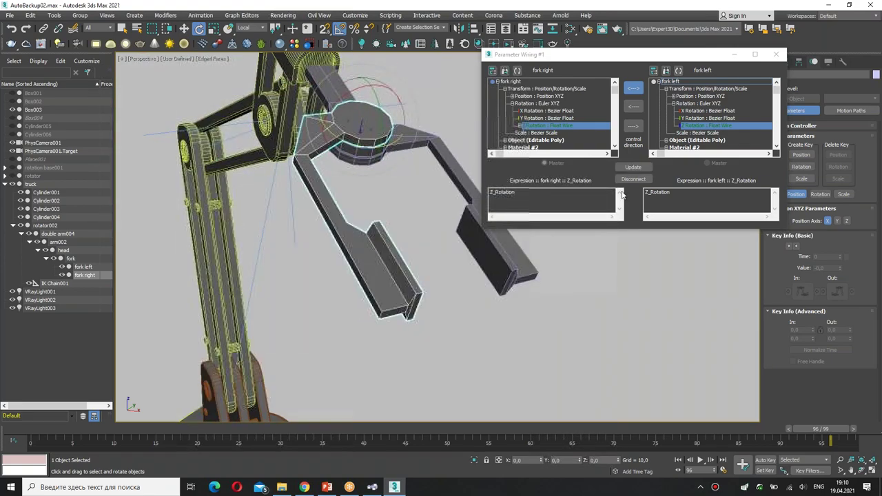
{"action": "left_click", "coordinate": [646, 195]}
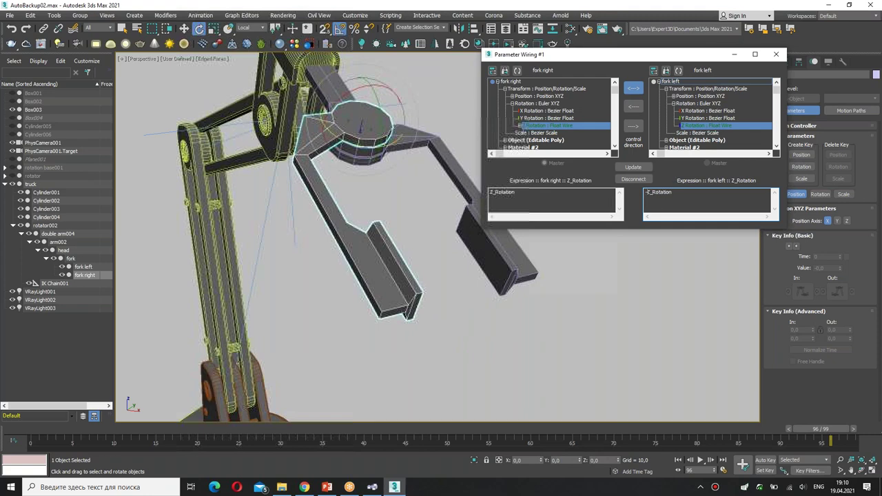
{"action": "mouse_move", "coordinate": [361, 133]}
{"action": "left_mouse_down"}
{"action": "mouse_move", "coordinate": [354, 156]}
{"action": "mouse_move", "coordinate": [362, 169]}
{"action": "left_mouse_up"}
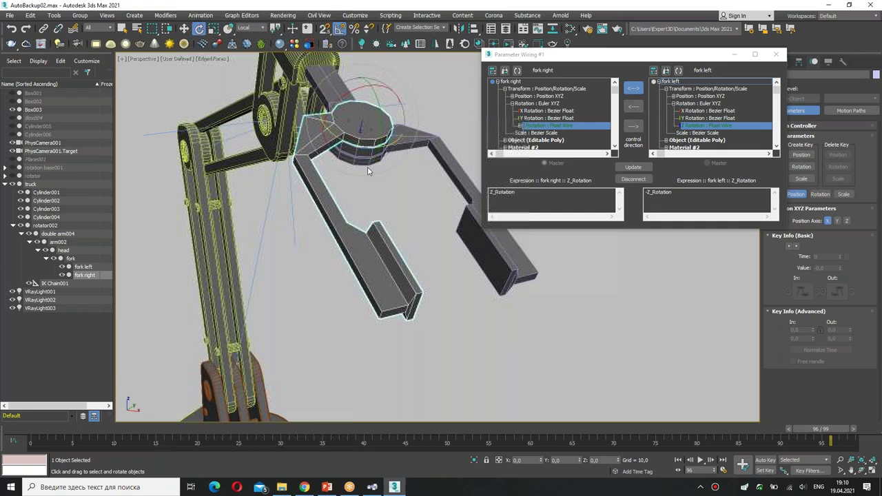
{"action": "left_click", "coordinate": [777, 54]}
{"action": "scroll", "coordinate": [508, 231], "scroll_direction": "down", "scroll_amount": 5}
{"action": "mouse_move", "coordinate": [508, 230]}
{"action": "middle_mouse_down", "text": "alt"}
{"action": "mouse_move", "coordinate": [481, 242]}
{"action": "mouse_move", "coordinate": [472, 226]}
{"action": "mouse_move", "coordinate": [448, 376]}
{"action": "middle_mouse_up", "text": "alt"}
- With Auto Key on, slide the truck and arm right toward the box in the Front view
{"action": "scroll", "coordinate": [471, 226], "scroll_direction": "up", "scroll_amount": 3}
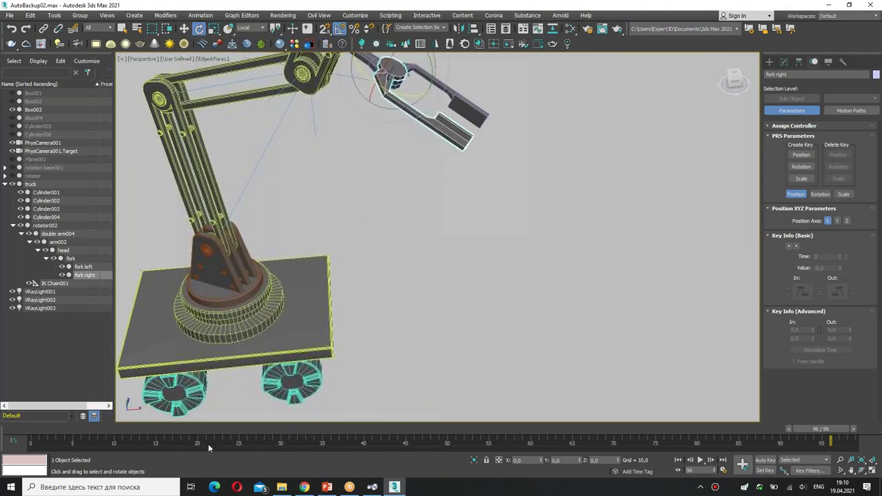
{"action": "scroll", "coordinate": [279, 334], "scroll_direction": "down", "scroll_amount": 5}
{"action": "left_click_drag", "start_coordinate": [83, 429], "coordinate": [215, 436]}
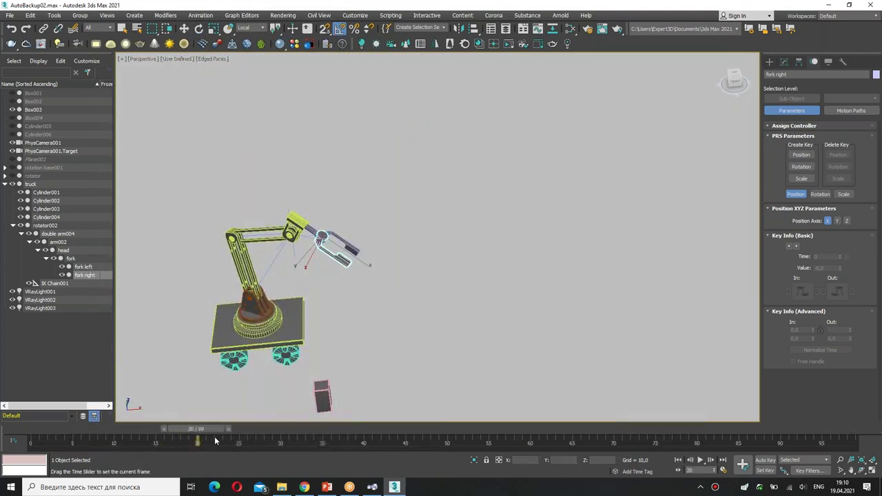
{"action": "key", "text": "e"}
{"action": "left_click", "coordinate": [766, 461]}
{"action": "middle_click_drag", "start_coordinate": [423, 331], "coordinate": [433, 250]}
{"action": "key", "text": "alt+w"}
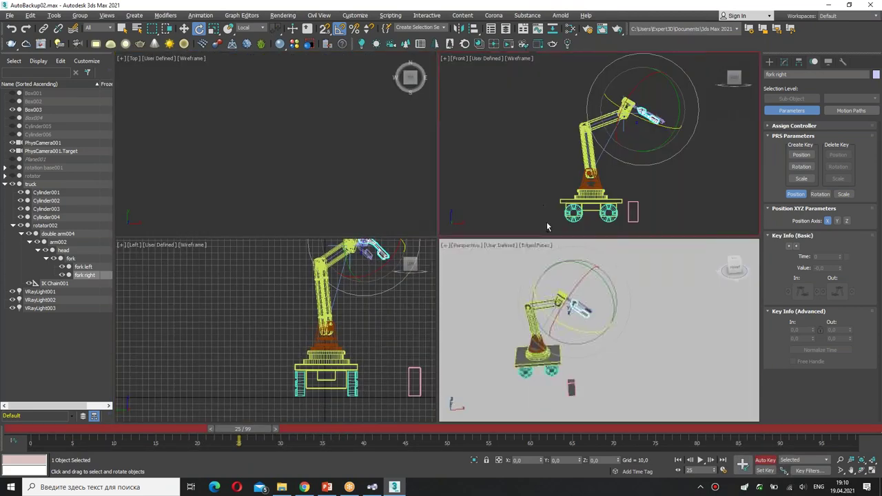
{"action": "right_click", "coordinate": [547, 222]}
{"action": "key", "text": "alt+w"}
{"action": "key", "text": "w"}
{"action": "left_click", "coordinate": [417, 353]}
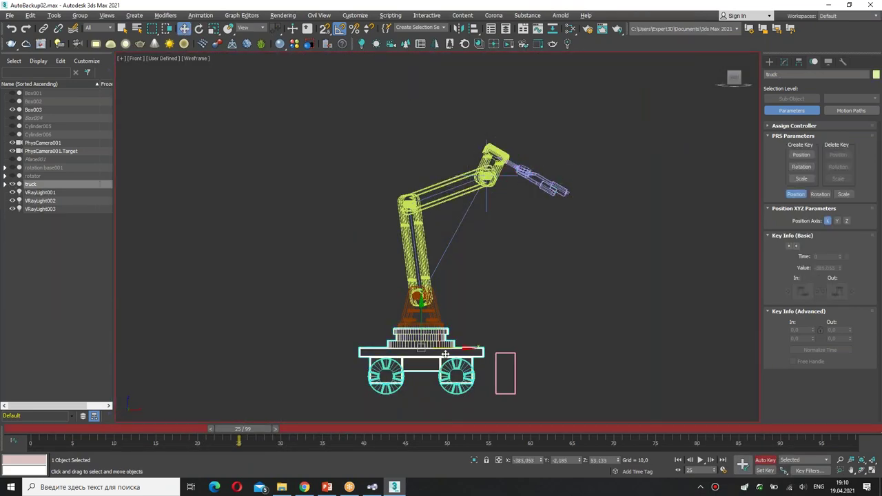
{"action": "scroll", "coordinate": [414, 345], "scroll_direction": "down", "scroll_amount": 2}
{"action": "left_click_drag", "start_coordinate": [404, 330], "coordinate": [464, 331]}
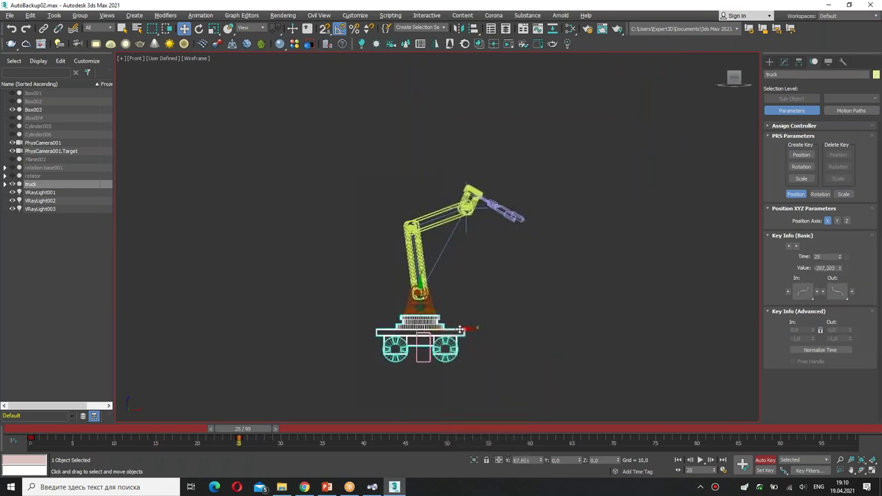
- Spin the four wheel cylinders -315° in View coordinates and preview the roll
{"action": "scroll", "coordinate": [452, 373], "scroll_direction": "up", "scroll_amount": 2}
{"action": "scroll", "coordinate": [453, 372], "scroll_direction": "up", "scroll_amount": 3}
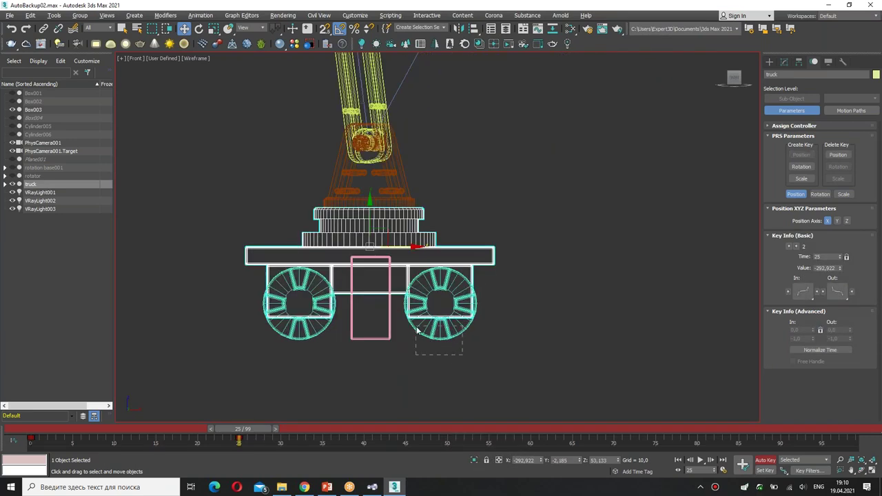
{"action": "left_click", "coordinate": [322, 301]}
{"action": "key", "text": "e"}
{"action": "left_click_drag", "start_coordinate": [469, 273], "coordinate": [496, 301]}
{"action": "left_click", "coordinate": [248, 30]}
{"action": "left_click", "coordinate": [249, 38]}
{"action": "left_click_drag", "start_coordinate": [466, 269], "coordinate": [582, 359]}
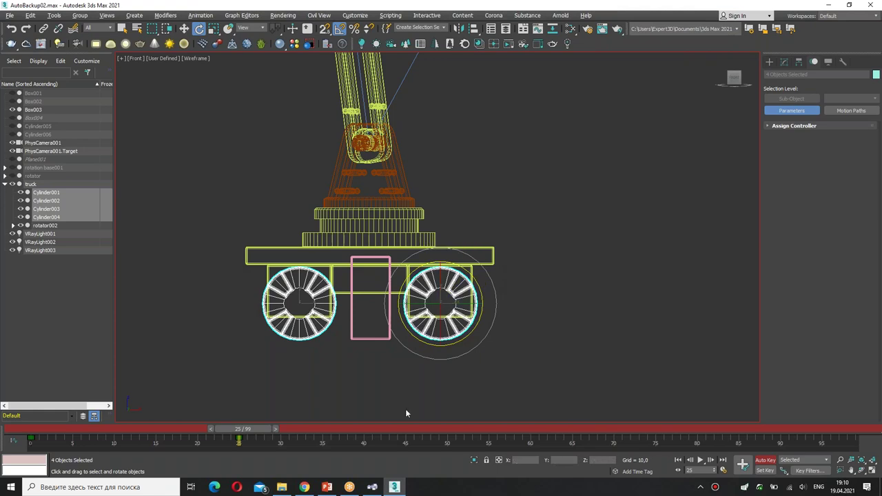
{"action": "mouse_move", "coordinate": [267, 430]}
{"action": "left_mouse_down"}
{"action": "mouse_move", "coordinate": [230, 438]}
{"action": "mouse_move", "coordinate": [274, 441]}
{"action": "left_mouse_up"}
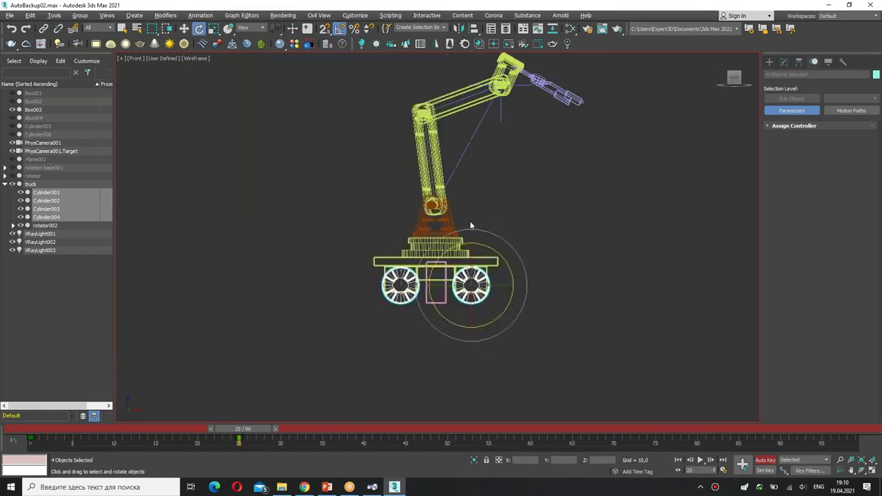
- Rotate the arm turret rotator002 around its base
{"action": "left_click", "coordinate": [447, 219]}
{"action": "scroll", "coordinate": [460, 256], "scroll_direction": "up", "scroll_amount": 2}
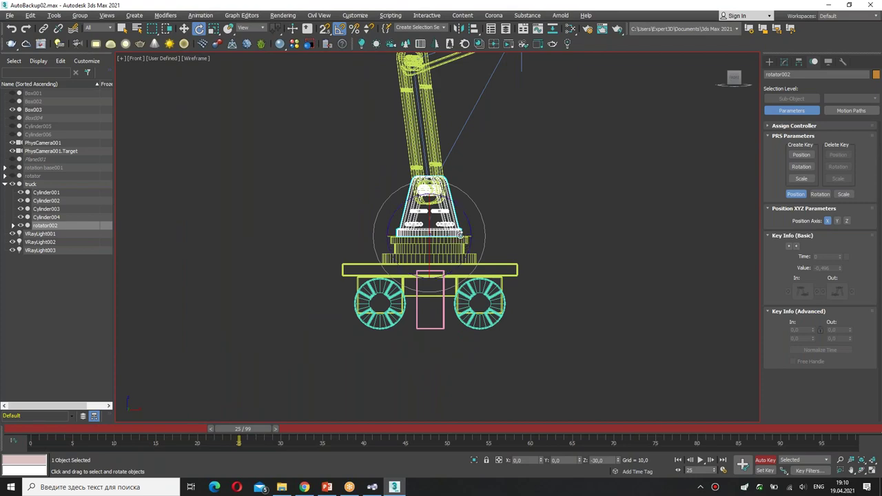
{"action": "left_click_drag", "start_coordinate": [461, 235], "coordinate": [433, 246]}
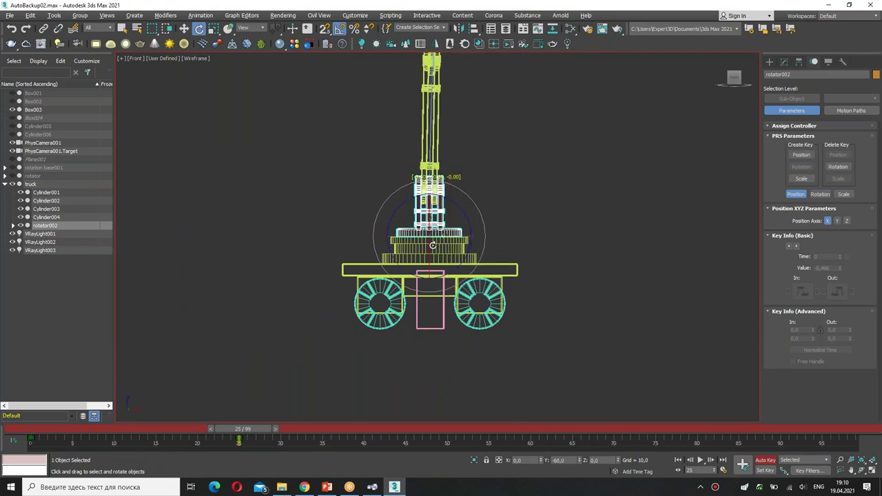
{"action": "key", "text": "alt+w"}
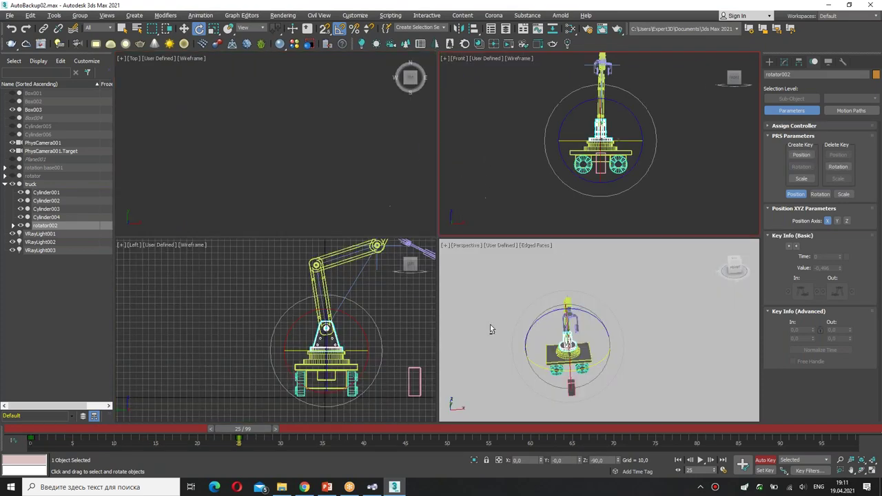
{"action": "key", "text": "alt+w"}
{"action": "middle_click_drag", "start_coordinate": [473, 314], "coordinate": [482, 269], "text": "alt"}
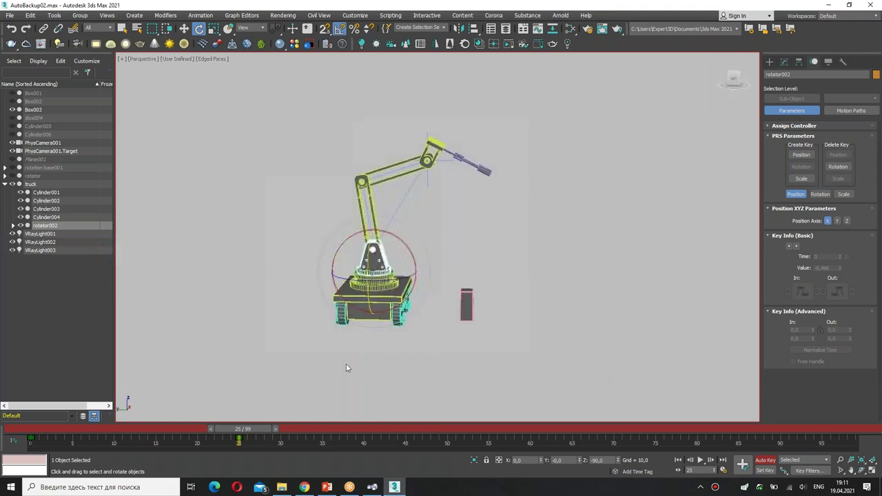
- Select IK Chain001 and review its Key Filters settings
{"action": "left_click", "coordinate": [433, 231]}
{"action": "scroll", "coordinate": [437, 193], "scroll_direction": "up", "scroll_amount": 3}
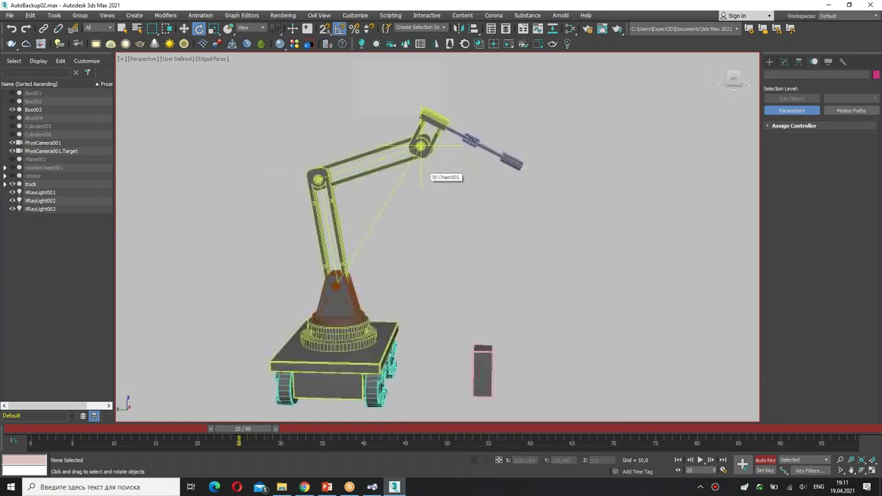
{"action": "left_click", "coordinate": [423, 177]}
{"action": "key", "text": "w"}
{"action": "mouse_move", "coordinate": [423, 178]}
{"action": "middle_mouse_down", "text": "alt"}
{"action": "mouse_move", "coordinate": [245, 173]}
{"action": "mouse_move", "coordinate": [423, 178]}
{"action": "middle_mouse_up", "text": "alt"}
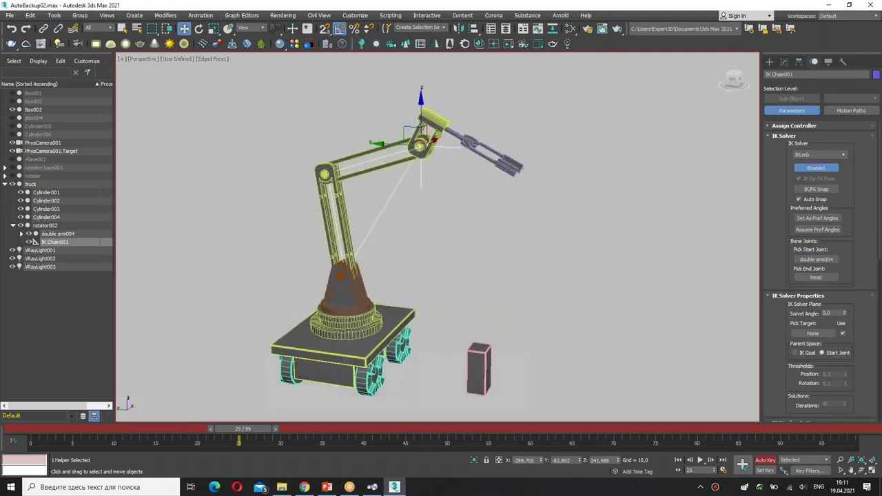
{"action": "left_click", "coordinate": [810, 471]}
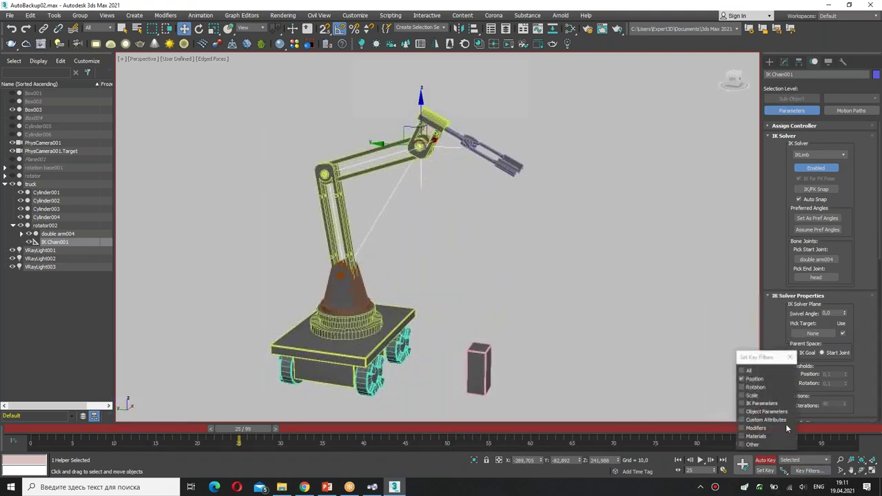
{"action": "left_click", "coordinate": [790, 358]}
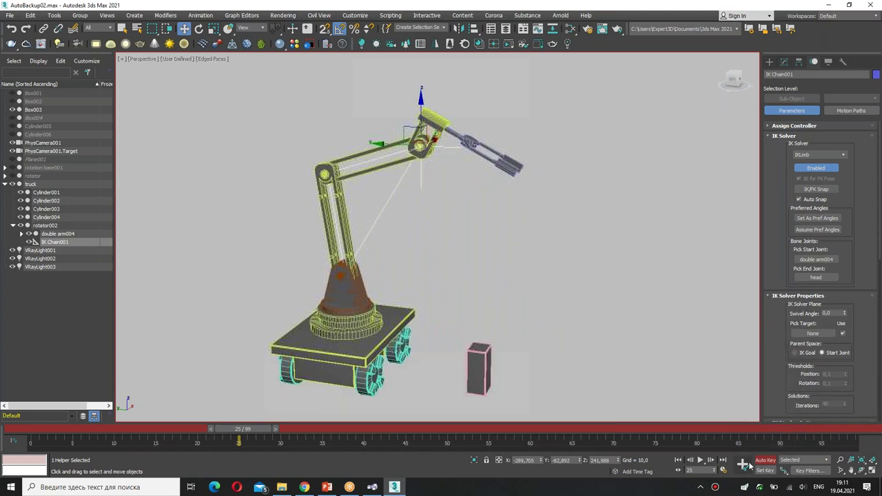
- Restrict Key Filters to IK Parameters only and advance the timeline to frame 50
{"action": "left_click_drag", "start_coordinate": [244, 430], "coordinate": [260, 431]}
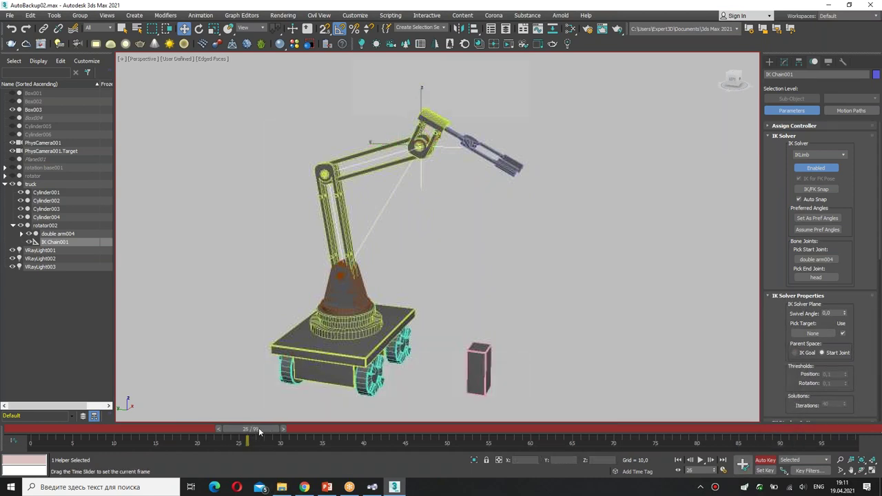
{"action": "key", "text": "w"}
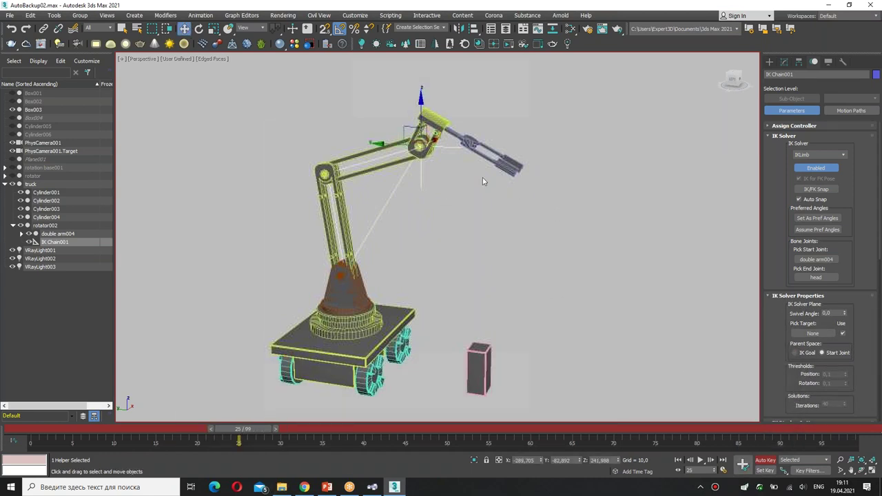
{"action": "left_click", "coordinate": [808, 471]}
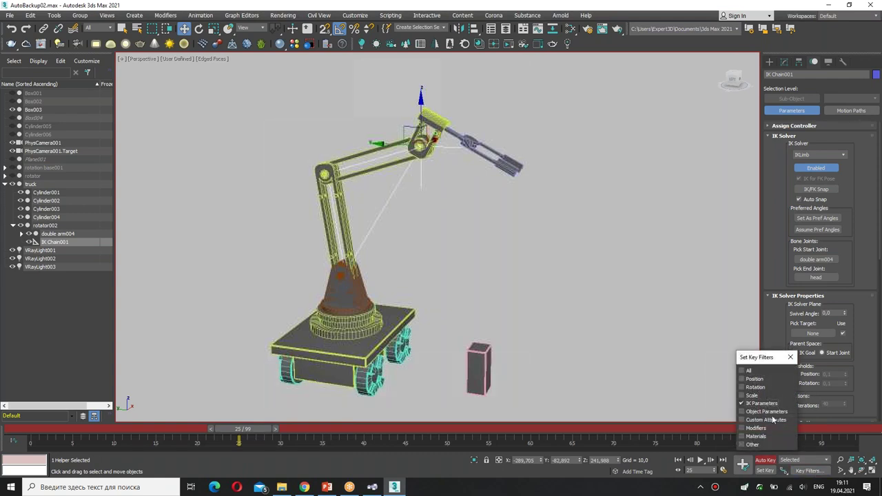
{"action": "left_click", "coordinate": [790, 357]}
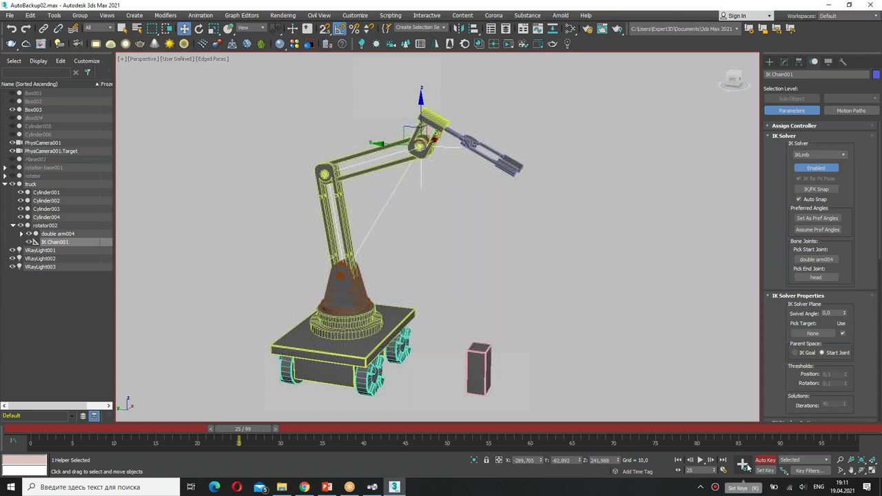
{"action": "left_click_drag", "start_coordinate": [241, 429], "coordinate": [450, 439]}
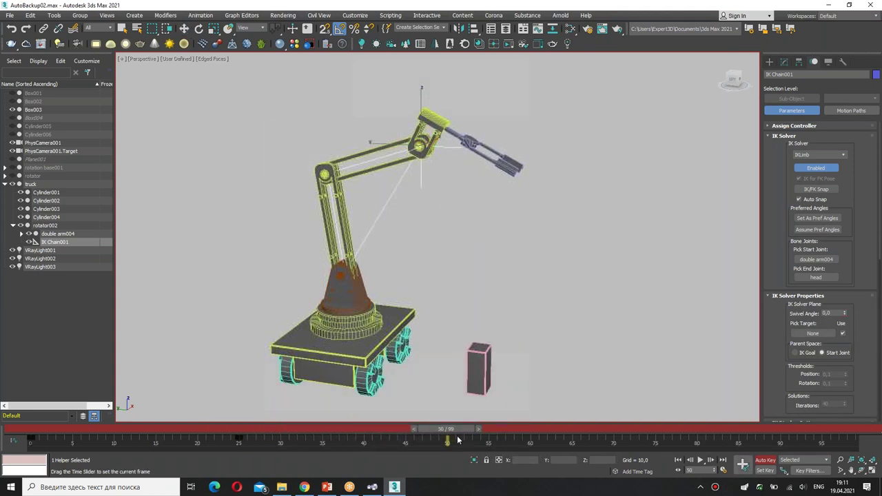
{"action": "key", "text": "w"}
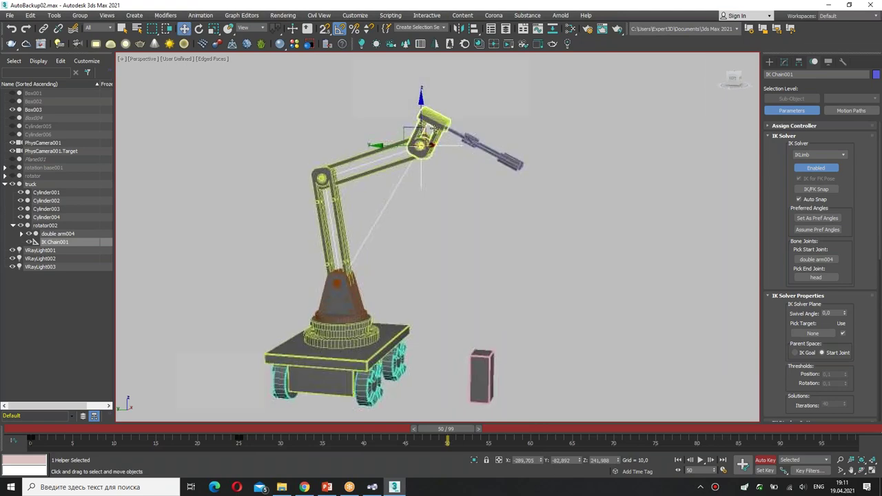
{"action": "key", "text": "alt+w"}
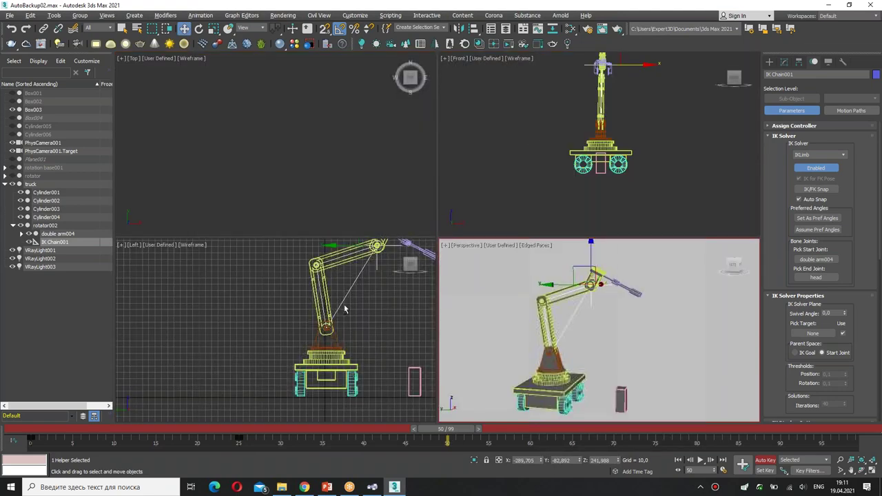
- In the Left view, lower the IK goal so the arm reaches down toward the box
{"action": "middle_click", "coordinate": [348, 310]}
{"action": "key", "text": "alt+w"}
{"action": "mouse_move", "coordinate": [493, 122]}
{"action": "left_mouse_down"}
{"action": "mouse_move", "coordinate": [518, 263]}
{"action": "mouse_move", "coordinate": [535, 267]}
{"action": "left_mouse_up"}
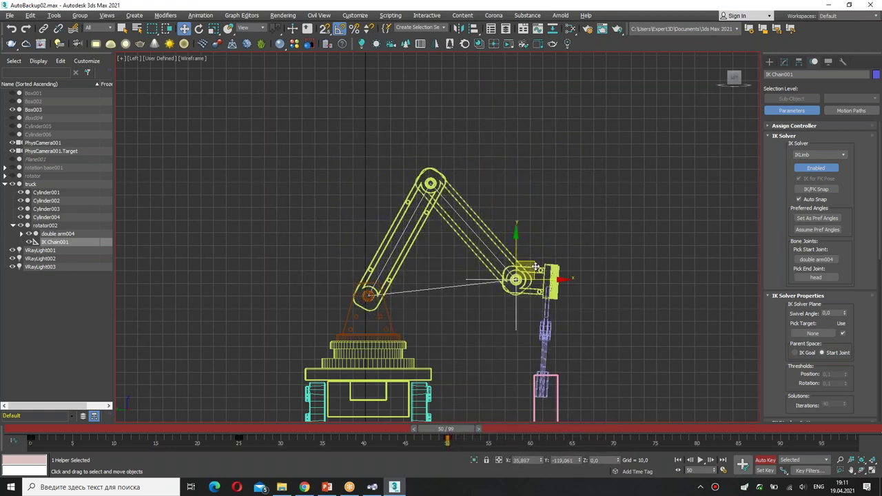
{"action": "scroll", "coordinate": [579, 377], "scroll_direction": "up", "scroll_amount": 3}
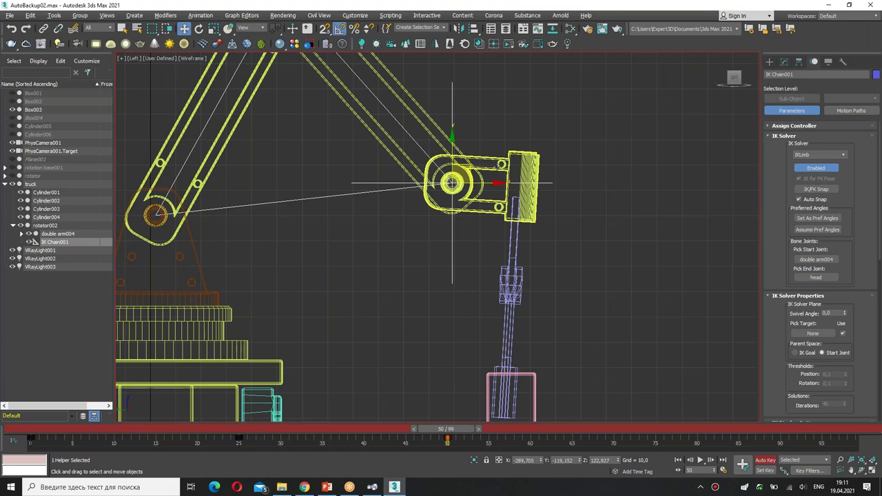
{"action": "scroll", "coordinate": [475, 117], "scroll_direction": "down", "scroll_amount": 2}
- Rotate the gripper head back to level and nudge the IK Chain001 goal slightly
{"action": "left_click", "coordinate": [475, 118]}
{"action": "key", "text": "e"}
{"action": "left_click_drag", "start_coordinate": [478, 111], "coordinate": [479, 108]}
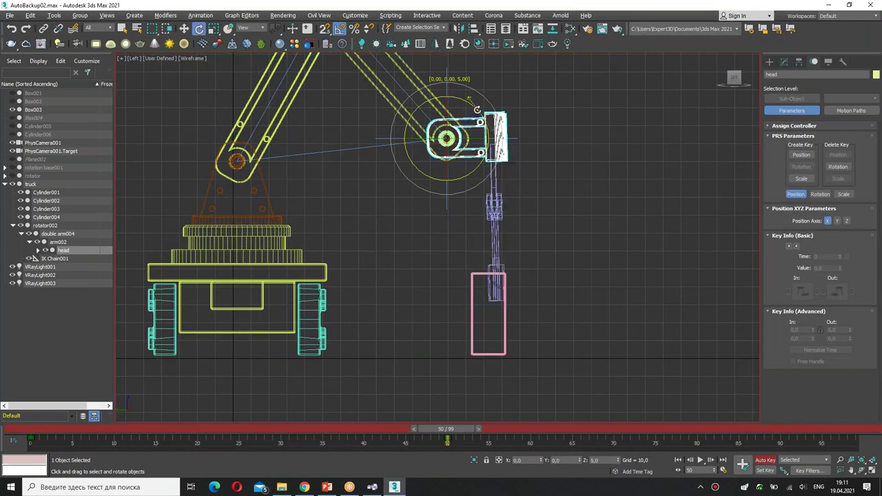
{"action": "key", "text": "w"}
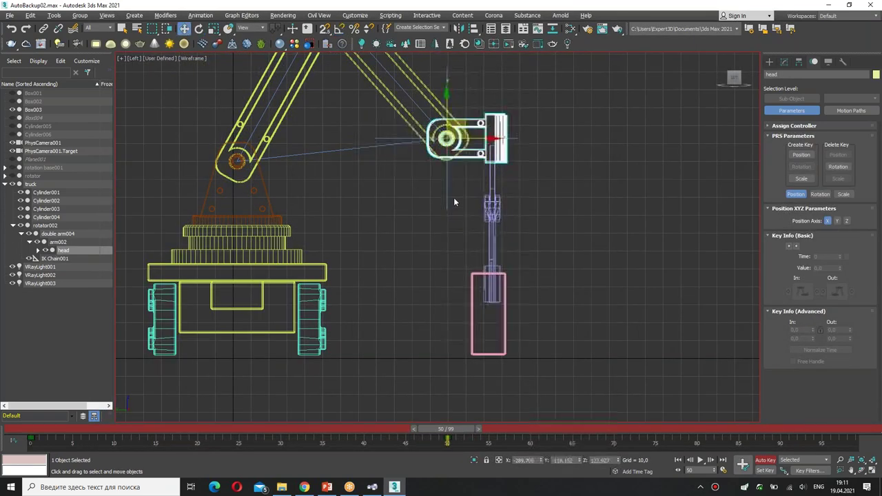
{"action": "left_click", "coordinate": [481, 138]}
{"action": "left_click_drag", "start_coordinate": [481, 139], "coordinate": [472, 171]}
- Preview the motion in the maximized Perspective view, then select the truck near frame 25
{"action": "left_click", "coordinate": [476, 157]}
{"action": "key", "text": "e"}
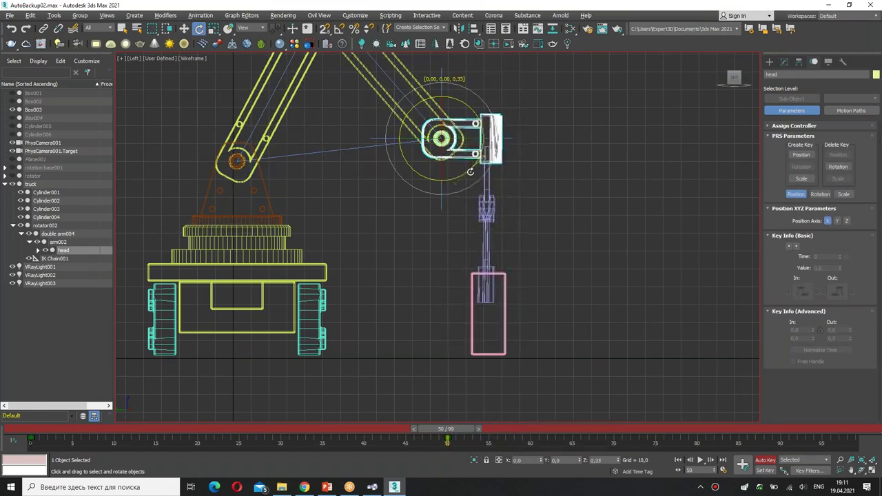
{"action": "key", "text": "alt+w"}
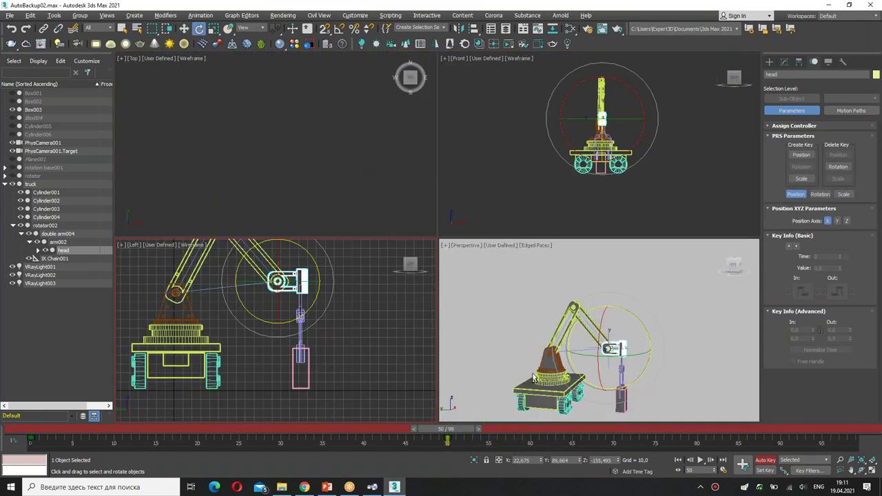
{"action": "key", "text": "alt+w"}
{"action": "mouse_move", "coordinate": [446, 429]}
{"action": "left_mouse_down"}
{"action": "mouse_move", "coordinate": [103, 425]}
{"action": "mouse_move", "coordinate": [462, 410]}
{"action": "left_mouse_up"}
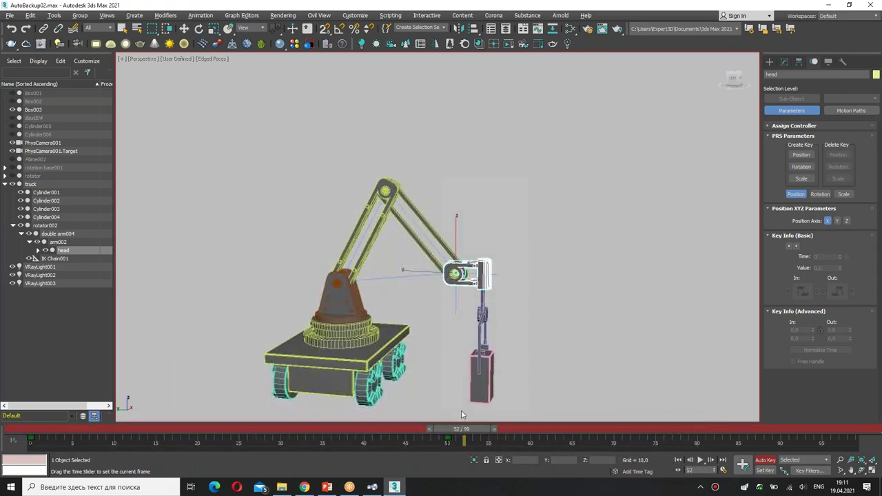
{"action": "key", "text": "e"}
{"action": "middle_click_drag", "start_coordinate": [461, 410], "coordinate": [408, 375], "text": "alt"}
{"action": "scroll", "coordinate": [399, 301], "scroll_direction": "up", "scroll_amount": 3}
{"action": "middle_click_drag", "start_coordinate": [398, 301], "coordinate": [361, 280], "text": "alt"}
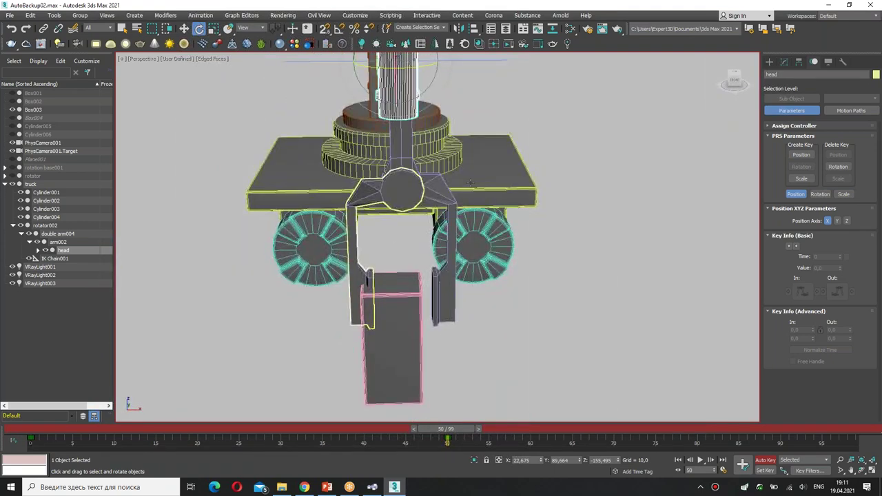
{"action": "left_click", "coordinate": [30, 184]}
{"action": "left_click_drag", "start_coordinate": [448, 428], "coordinate": [248, 429]}
- Nudge the truck left at frame 25, then rotate the gripper forks open with Auto Key off
{"action": "key", "text": "w"}
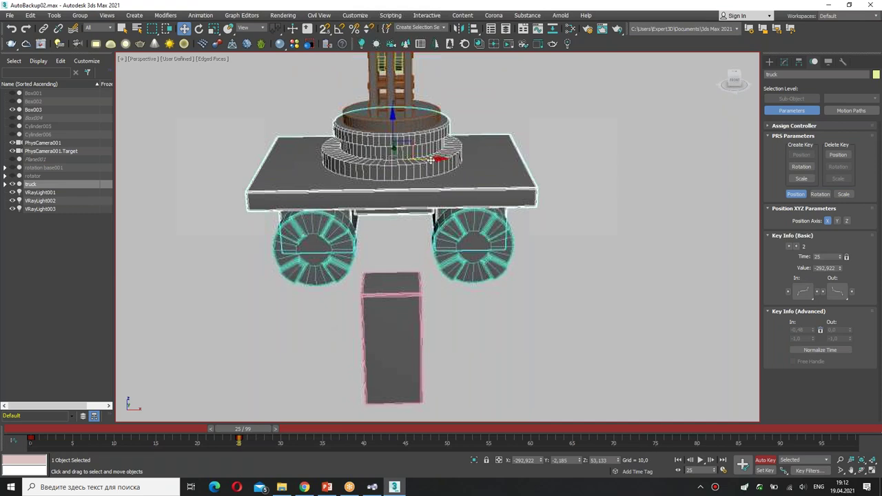
{"action": "left_click_drag", "start_coordinate": [431, 160], "coordinate": [421, 160]}
{"action": "left_click_drag", "start_coordinate": [241, 429], "coordinate": [526, 433]}
{"action": "left_click", "coordinate": [346, 304]}
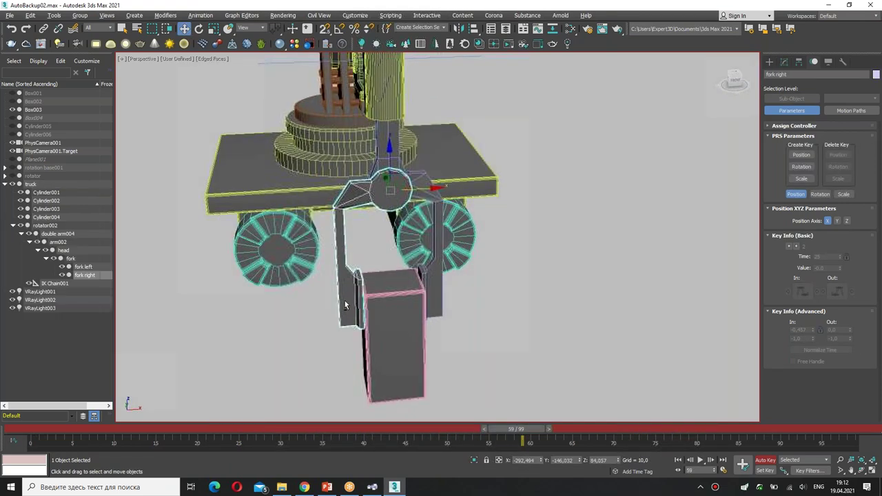
{"action": "left_click_drag", "start_coordinate": [472, 431], "coordinate": [507, 433]}
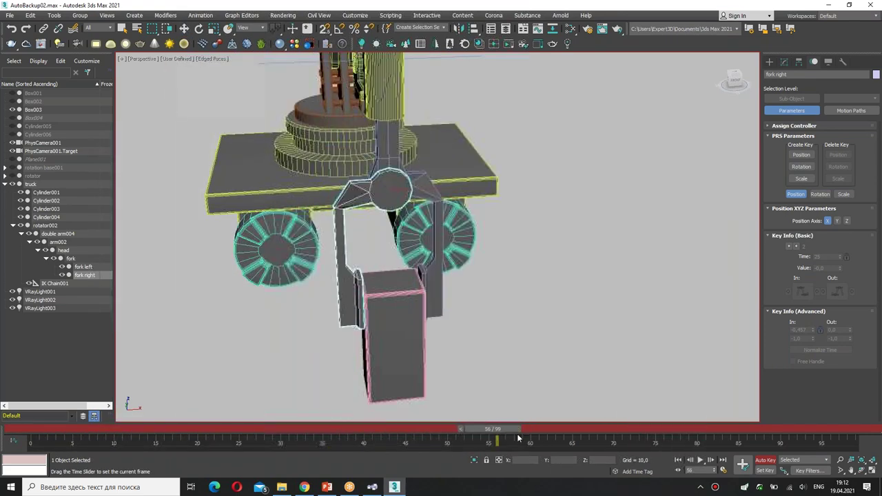
{"action": "left_click", "coordinate": [763, 462]}
{"action": "key", "text": "e"}
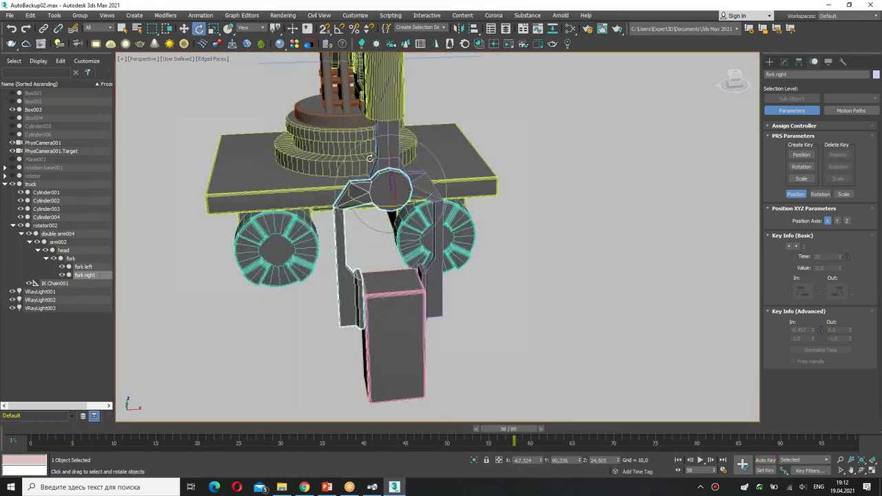
{"action": "left_click_drag", "start_coordinate": [367, 157], "coordinate": [387, 152]}
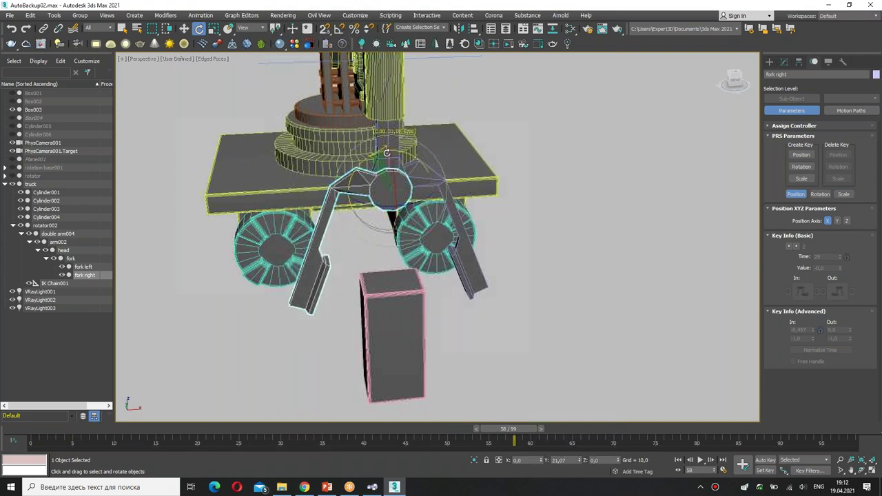
- At frame 50, untick IK Parameters in Key Filters and Set Key the open forks' rotation
{"action": "left_click_drag", "start_coordinate": [486, 444], "coordinate": [448, 432]}
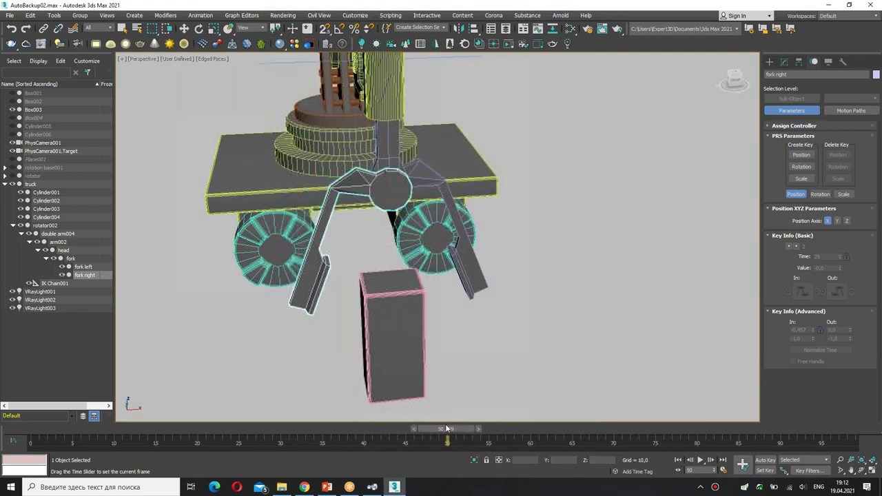
{"action": "left_click", "coordinate": [810, 471]}
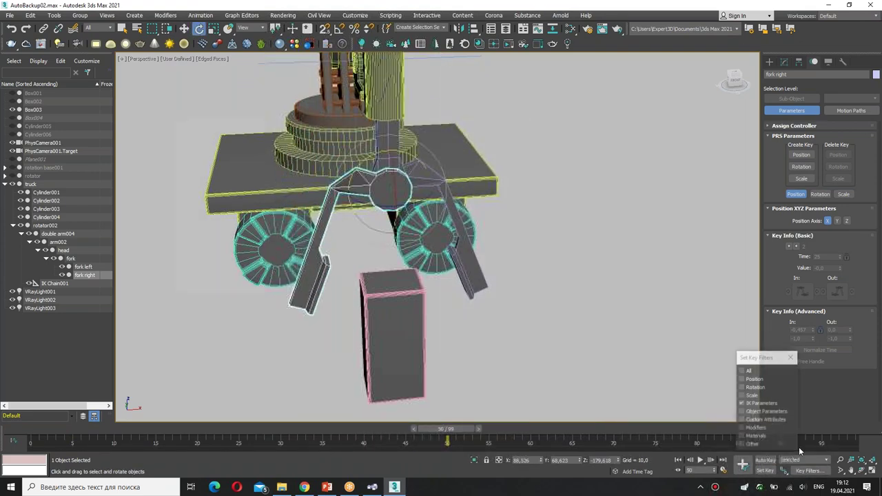
{"action": "left_click", "coordinate": [750, 400]}
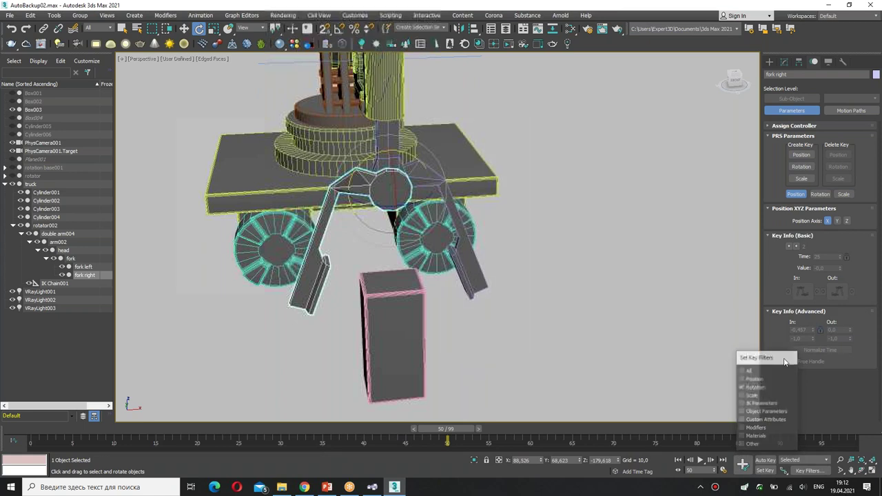
{"action": "left_click", "coordinate": [791, 357]}
{"action": "left_click", "coordinate": [744, 466]}
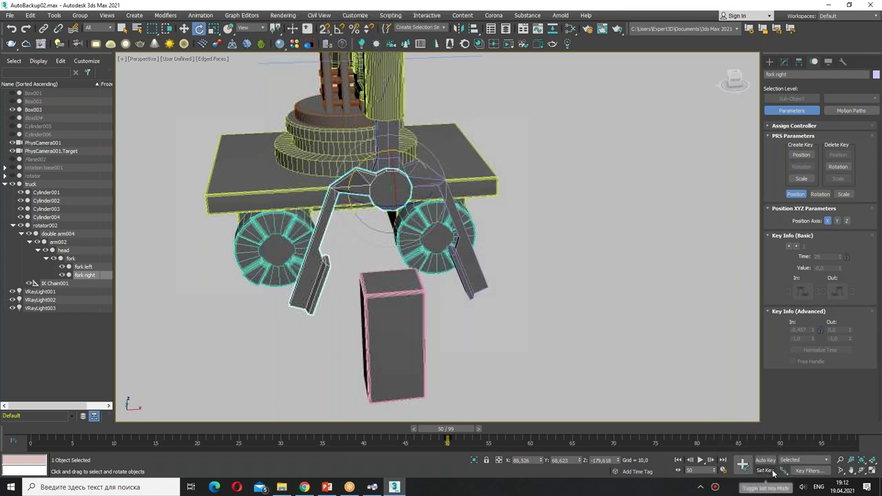
- With Auto Key on at frame 60, rotate the forks closed around the box
{"action": "left_click", "coordinate": [766, 460]}
{"action": "left_click_drag", "start_coordinate": [447, 440], "coordinate": [531, 440]}
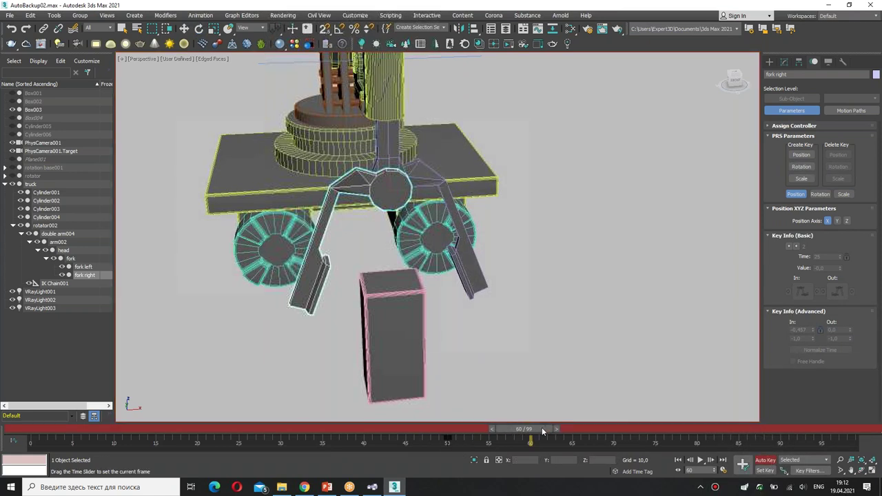
{"action": "left_click_drag", "start_coordinate": [365, 160], "coordinate": [349, 174]}
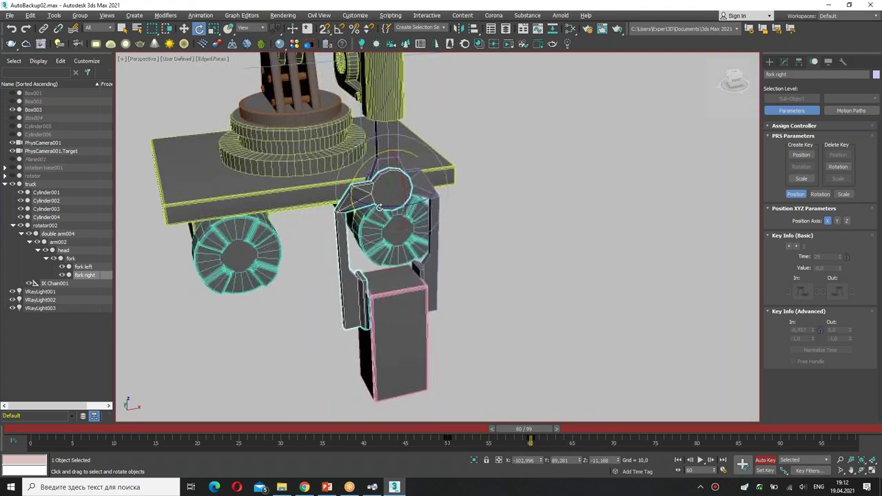
{"action": "middle_click_drag", "start_coordinate": [350, 174], "coordinate": [373, 200], "text": "alt"}
{"action": "scroll", "coordinate": [372, 203], "scroll_direction": "down", "scroll_amount": 4}
{"action": "key", "text": "w"}
{"action": "left_click", "coordinate": [428, 261]}
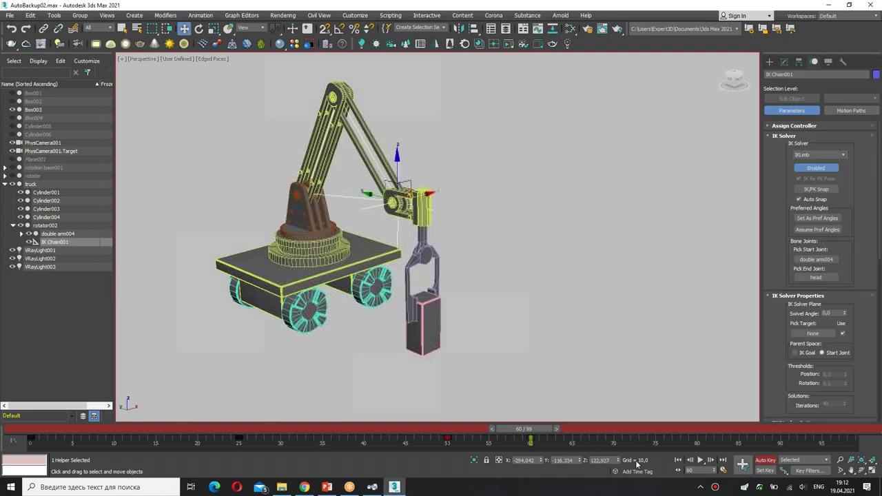
- At frame 70, raise the IK Chain001 goal so the arm lifts off the ground
{"action": "left_click", "coordinate": [810, 473]}
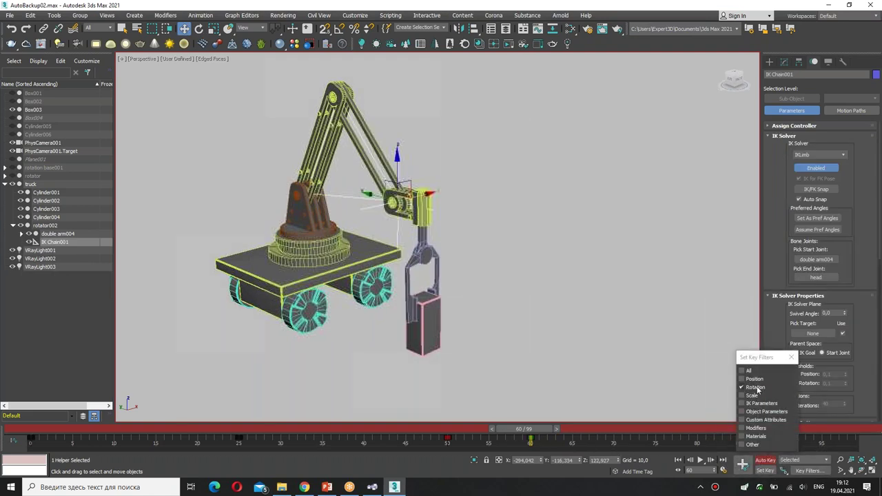
{"action": "left_click", "coordinate": [791, 357]}
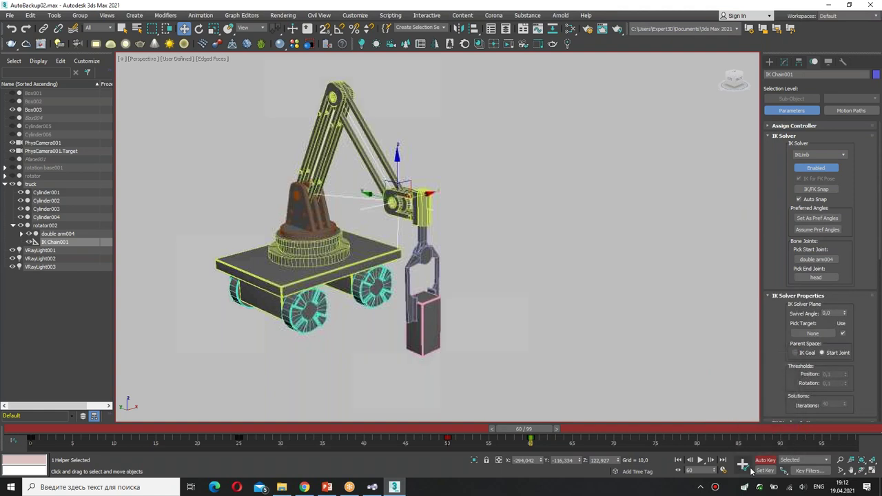
{"action": "left_click_drag", "start_coordinate": [562, 441], "coordinate": [645, 435]}
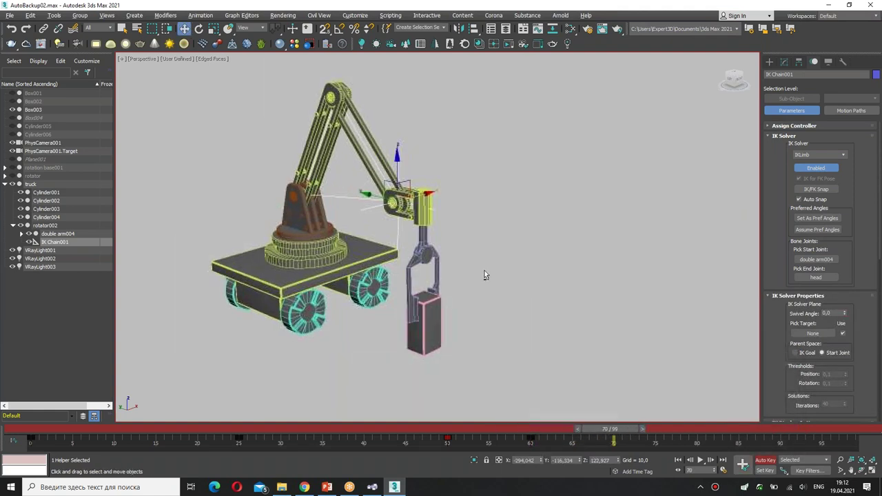
{"action": "mouse_move", "coordinate": [387, 183]}
{"action": "left_mouse_down"}
{"action": "mouse_move", "coordinate": [346, 57]}
{"action": "mouse_move", "coordinate": [282, 71]}
{"action": "left_mouse_up"}
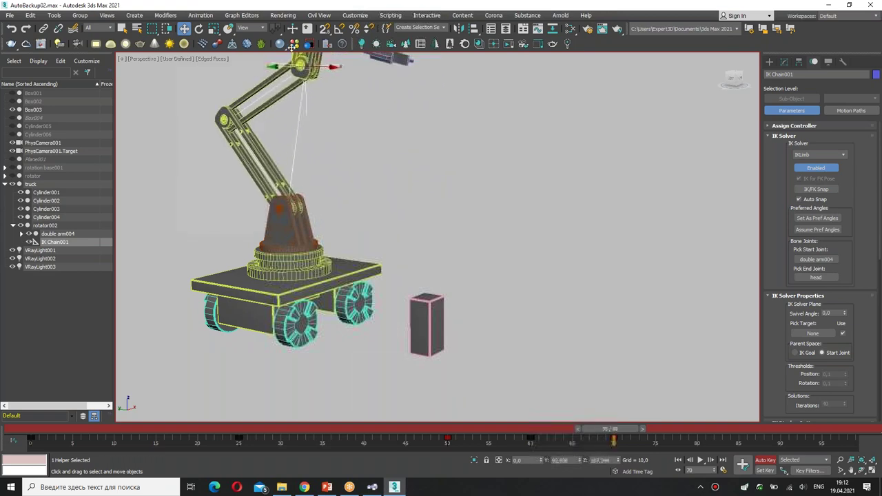
{"action": "mouse_move", "coordinate": [610, 429]}
{"action": "left_mouse_down"}
{"action": "mouse_move", "coordinate": [290, 429]}
{"action": "mouse_move", "coordinate": [627, 432]}
{"action": "mouse_move", "coordinate": [520, 431]}
{"action": "left_mouse_up"}
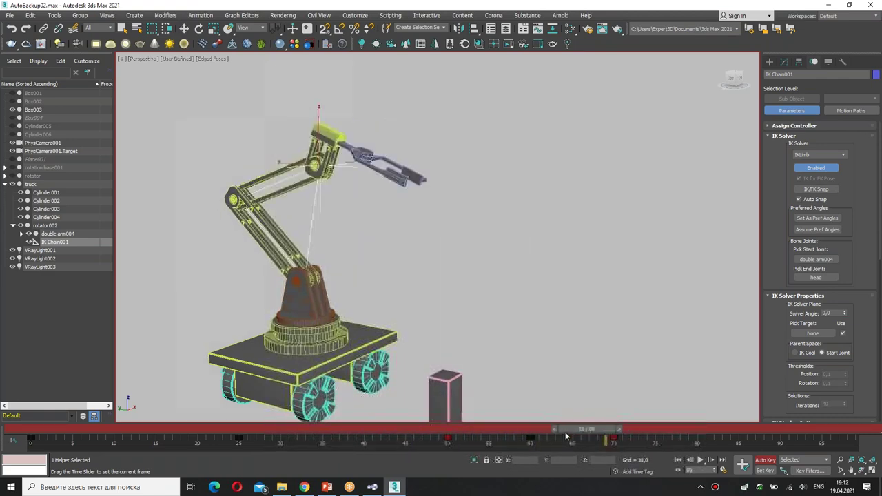
- Turn Auto Key off at frame 60, select Box003 and open the Animation menu
{"action": "key", "text": "w"}
{"action": "left_click", "coordinate": [767, 460]}
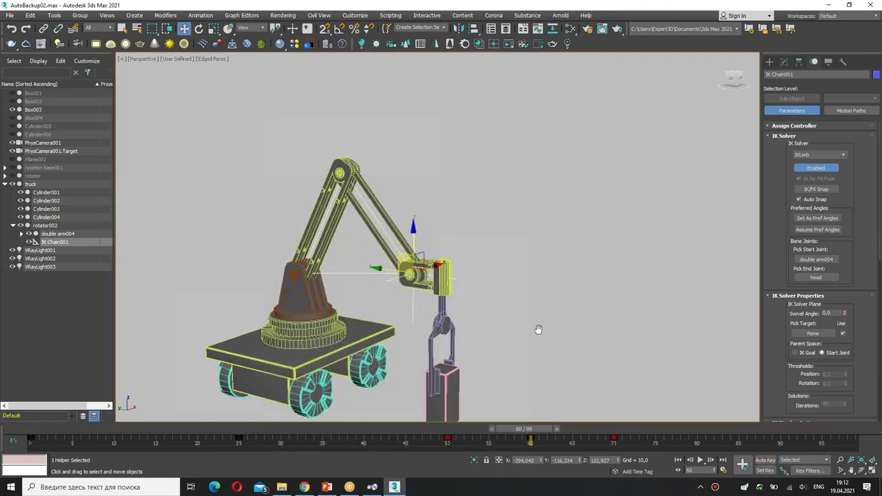
{"action": "scroll", "coordinate": [458, 337], "scroll_direction": "up", "scroll_amount": 2}
{"action": "left_click", "coordinate": [431, 344]}
{"action": "scroll", "coordinate": [428, 342], "scroll_direction": "up", "scroll_amount": 5}
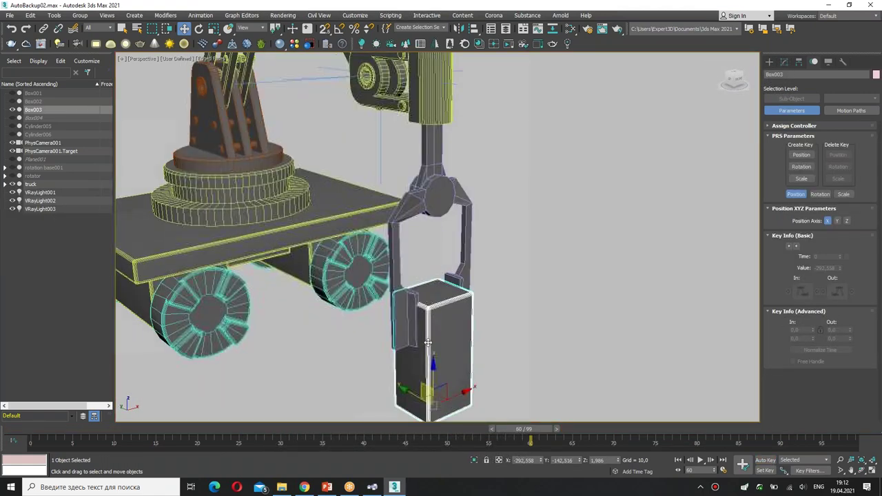
{"action": "scroll", "coordinate": [428, 342], "scroll_direction": "down", "scroll_amount": 3}
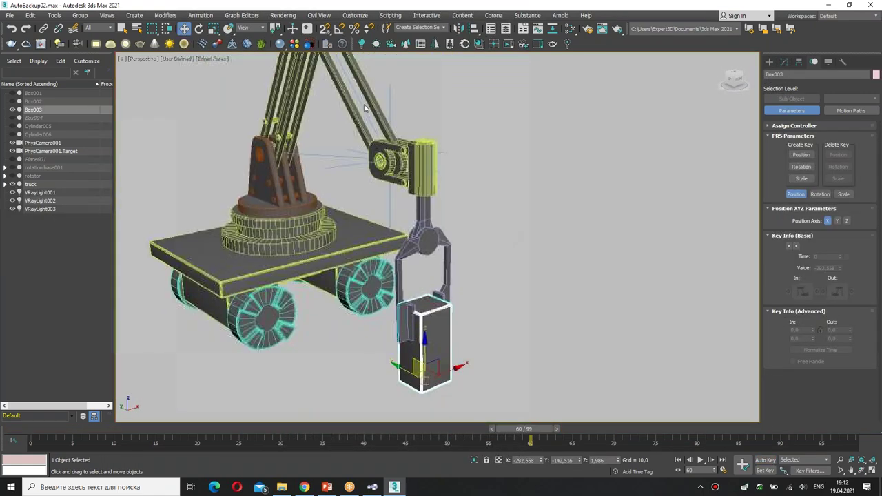
{"action": "left_click", "coordinate": [283, 15]}
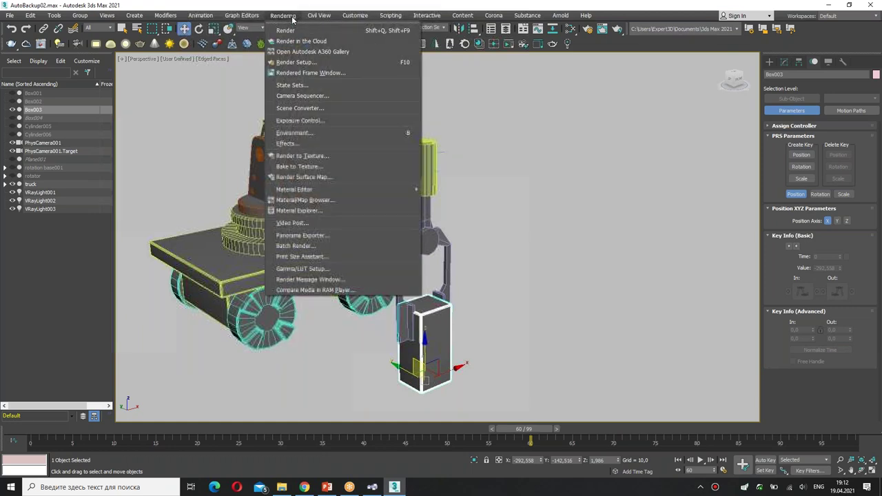
{"action": "left_click", "coordinate": [295, 16]}
{"action": "left_click", "coordinate": [245, 15]}
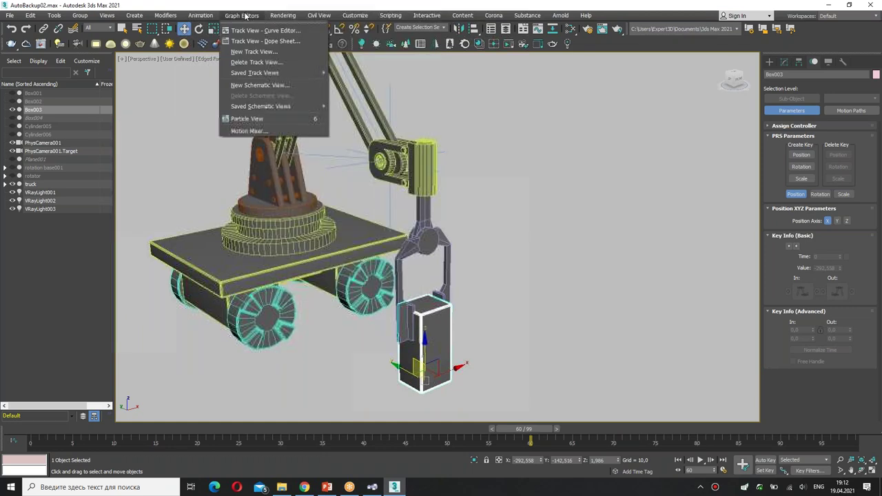
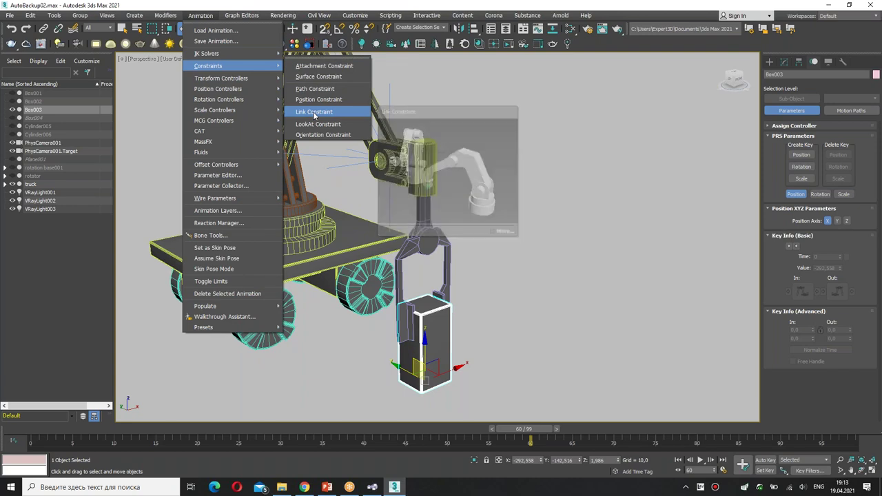
- Cancel a pending link for the box and switch between the Hierarchy and Motion panels
{"action": "left_click", "coordinate": [315, 113]}
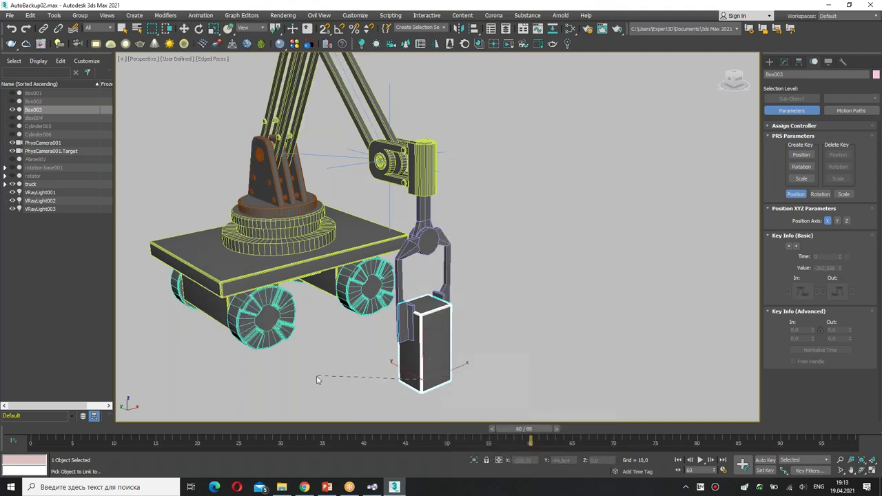
{"action": "right_click", "coordinate": [348, 382]}
{"action": "left_click", "coordinate": [799, 62]}
{"action": "left_click", "coordinate": [817, 60]}
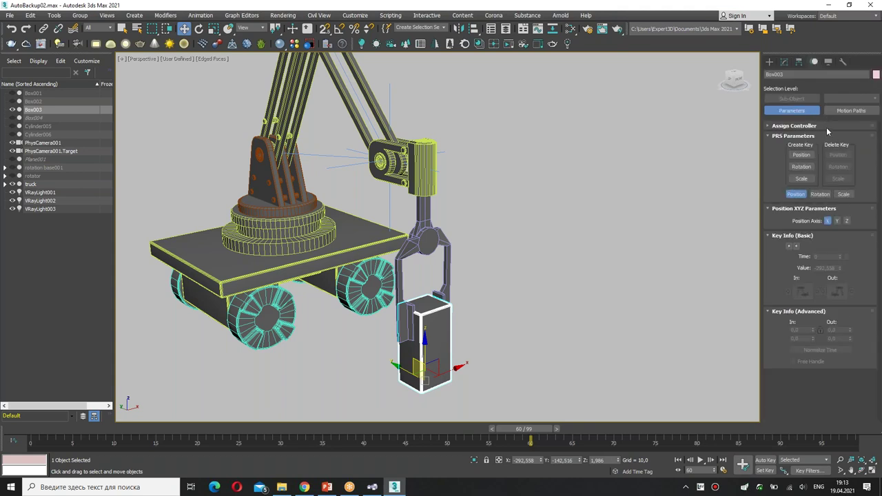
{"action": "left_click", "coordinate": [801, 62]}
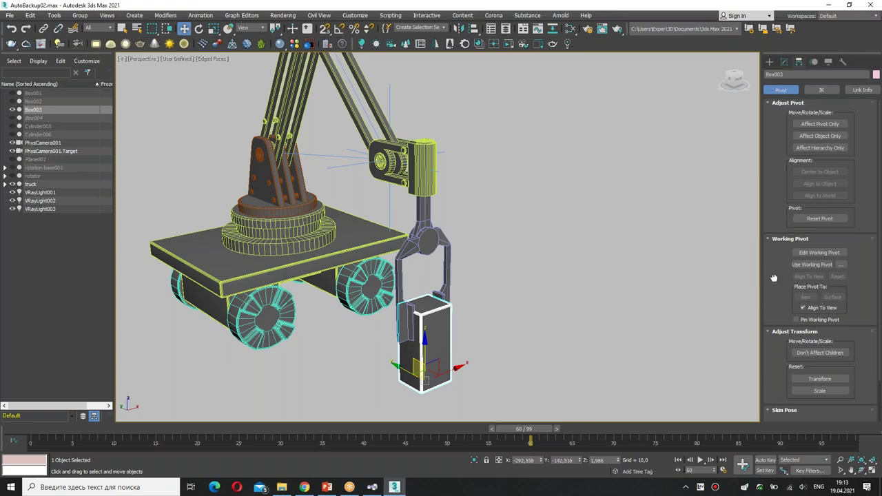
{"action": "left_click", "coordinate": [814, 61]}
{"action": "left_click_drag", "start_coordinate": [815, 51], "coordinate": [812, 54]}
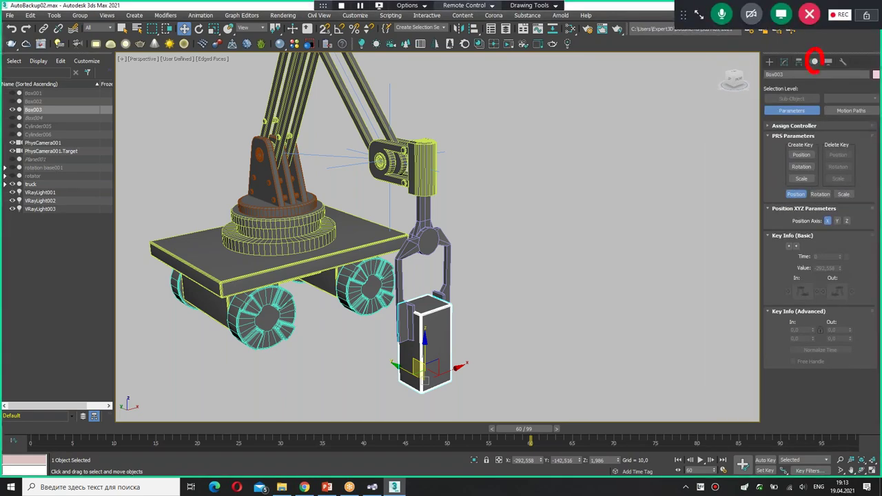
{"action": "key", "text": "Escape"}
- Scrub the timeline between frames 0 and 60 while orbiting and zooming around the crane
{"action": "left_click_drag", "start_coordinate": [535, 431], "coordinate": [563, 439]}
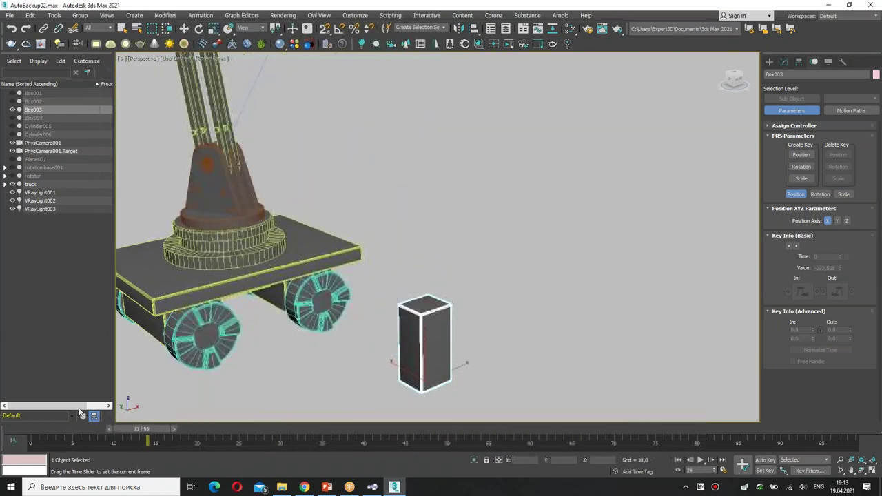
{"action": "left_click_drag", "start_coordinate": [562, 434], "coordinate": [31, 433]}
{"action": "scroll", "coordinate": [378, 262], "scroll_direction": "down", "scroll_amount": 3}
{"action": "scroll", "coordinate": [378, 262], "scroll_direction": "down", "scroll_amount": 3}
{"action": "key", "text": "w"}
{"action": "middle_click_drag", "start_coordinate": [379, 262], "coordinate": [387, 264], "text": "alt"}
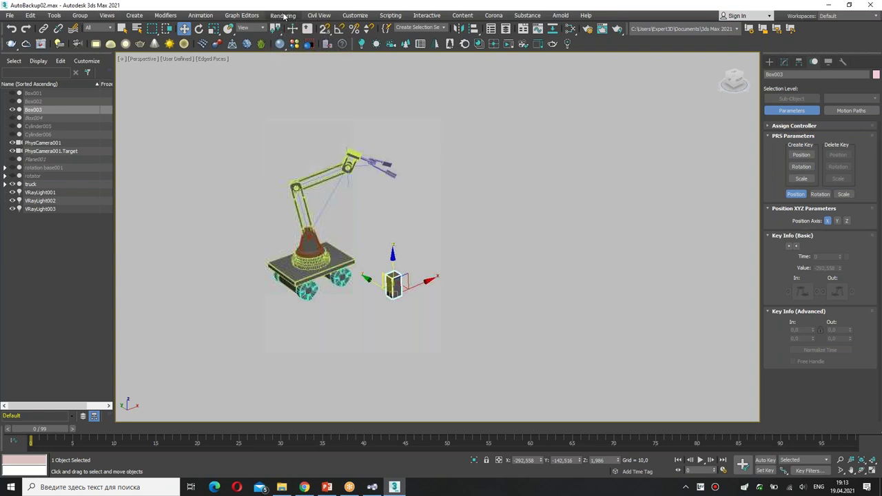
{"action": "left_click_drag", "start_coordinate": [39, 429], "coordinate": [524, 429]}
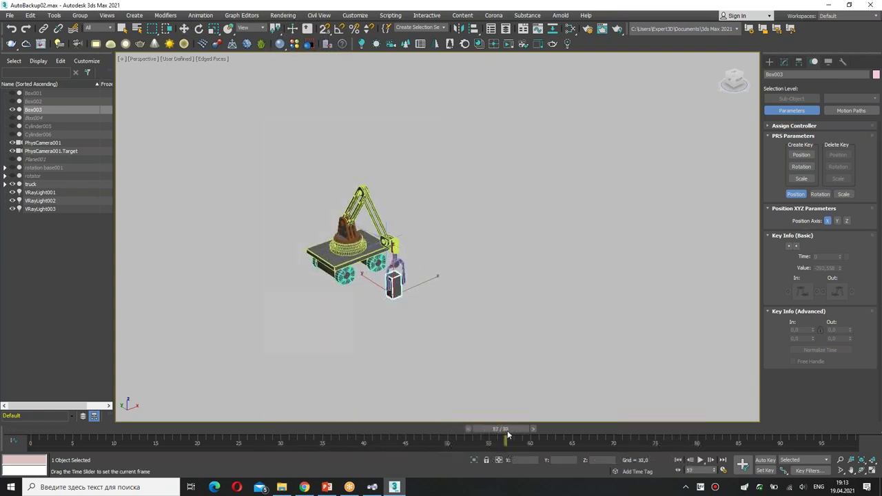
{"action": "scroll", "coordinate": [363, 268], "scroll_direction": "up", "scroll_amount": 3}
{"action": "scroll", "coordinate": [478, 244], "scroll_direction": "up", "scroll_amount": 3}
{"action": "scroll", "coordinate": [478, 244], "scroll_direction": "up", "scroll_amount": 1}
{"action": "left_click_drag", "start_coordinate": [547, 453], "coordinate": [500, 421]}
{"action": "left_click_drag", "start_coordinate": [455, 327], "coordinate": [527, 355]}
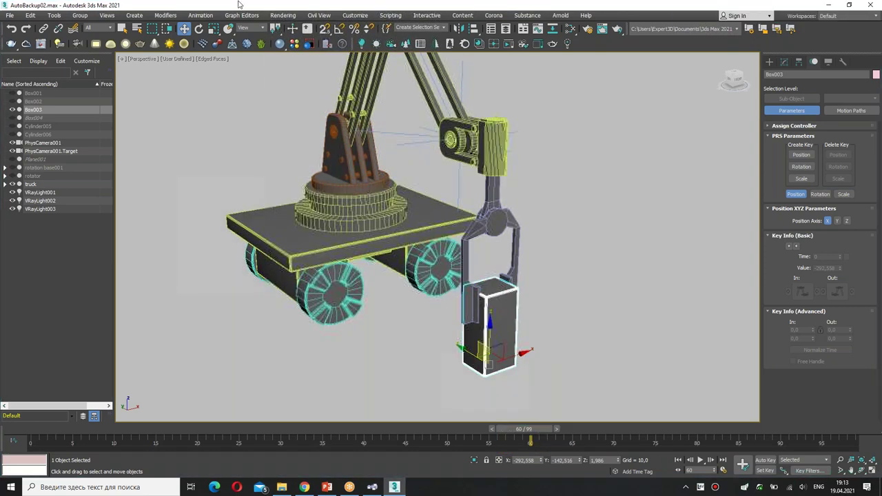
- Link the box to the claw's fork, testing and undoing a World link at frame 60
{"action": "left_click", "coordinate": [210, 15]}
{"action": "mouse_move", "coordinate": [208, 65]}
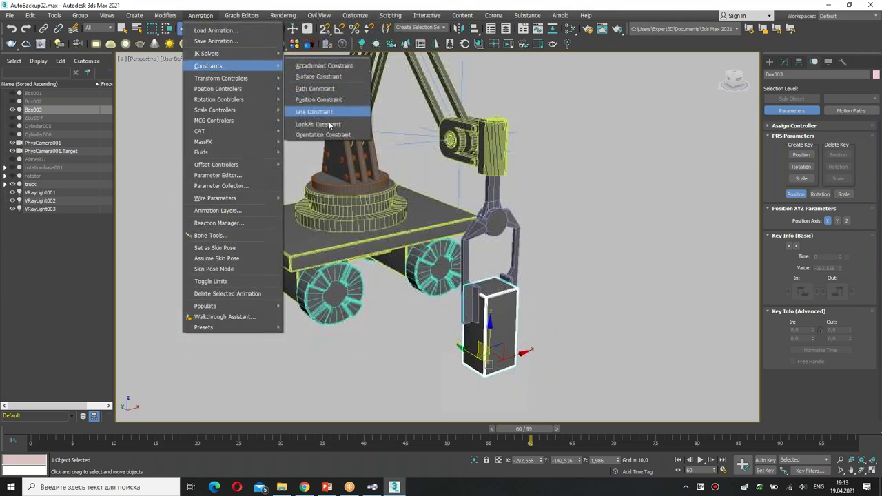
{"action": "left_click", "coordinate": [330, 116]}
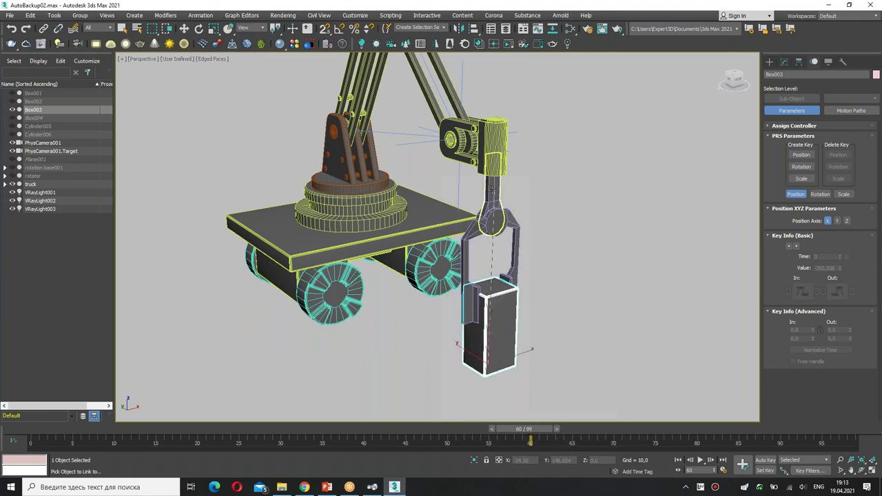
{"action": "left_click", "coordinate": [490, 224]}
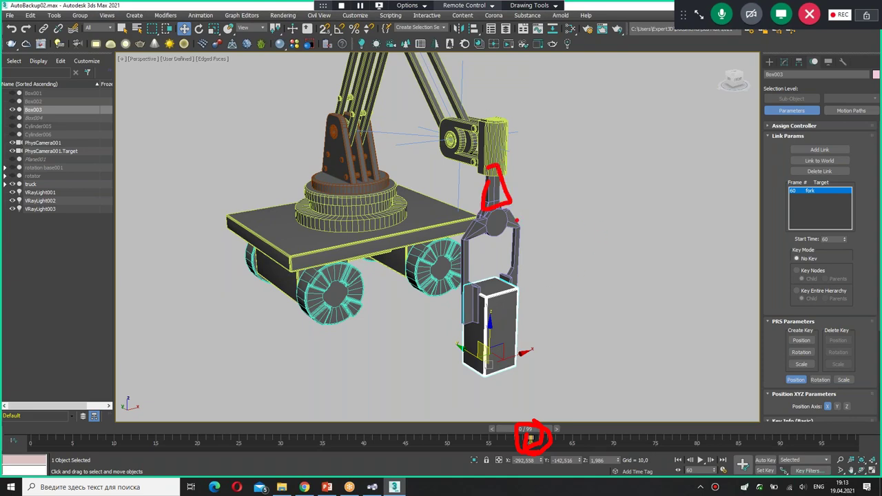
{"action": "mouse_move", "coordinate": [529, 429]}
{"action": "left_mouse_down"}
{"action": "mouse_move", "coordinate": [98, 428]}
{"action": "mouse_move", "coordinate": [551, 399]}
{"action": "mouse_move", "coordinate": [537, 412]}
{"action": "left_mouse_up"}
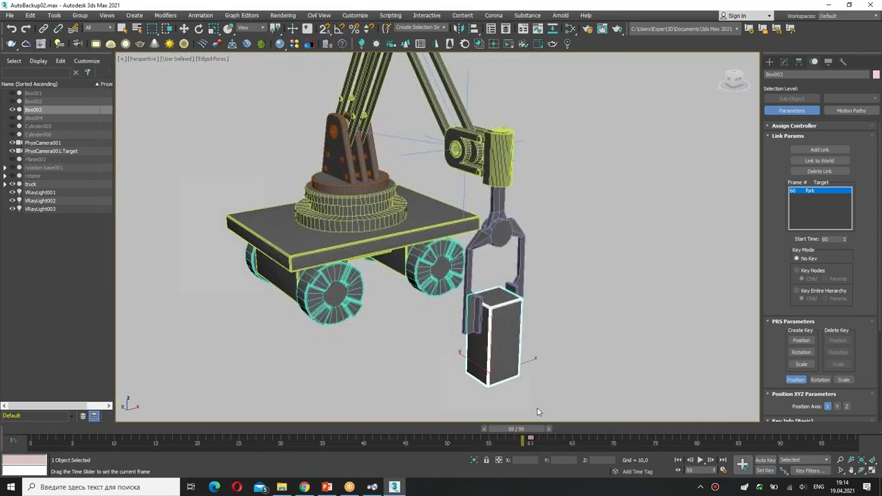
{"action": "key", "text": "w"}
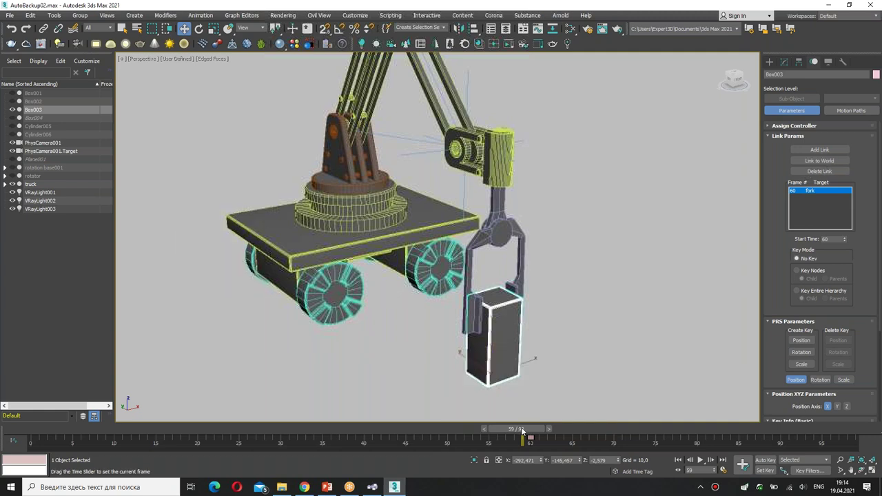
{"action": "left_click_drag", "start_coordinate": [522, 428], "coordinate": [530, 429]}
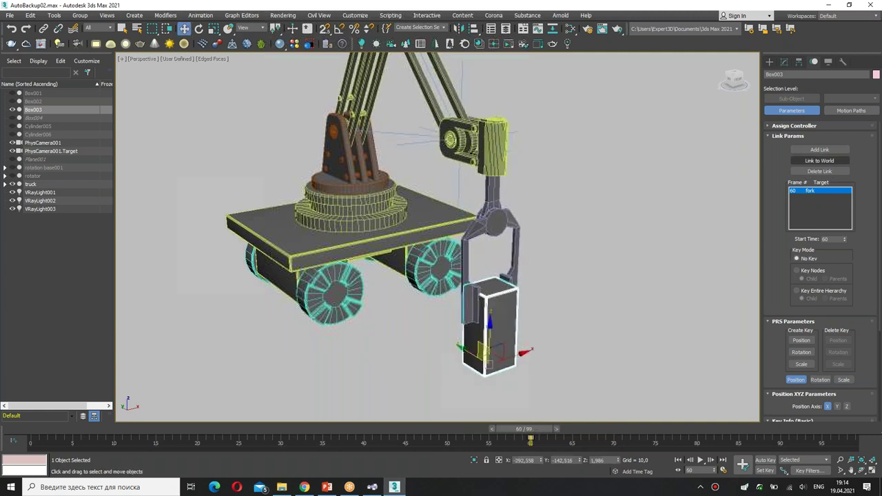
{"action": "left_click", "coordinate": [820, 160]}
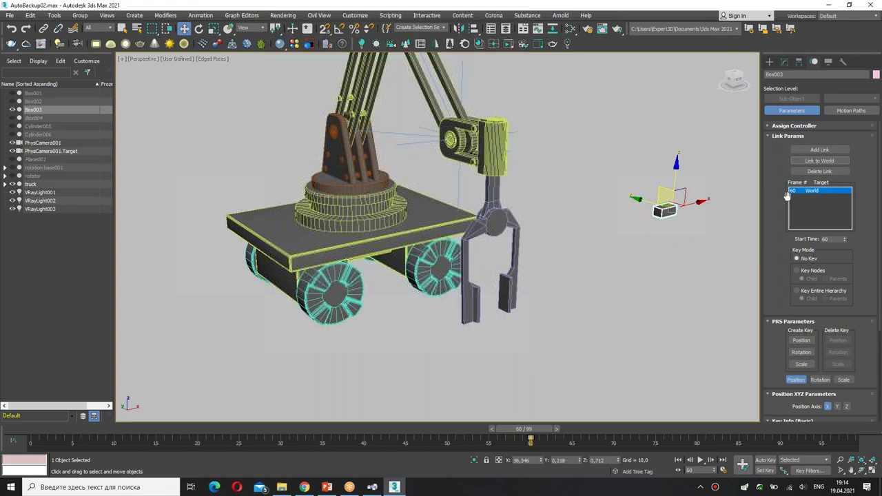
{"action": "key", "text": "ctrl+z"}
{"action": "mouse_move", "coordinate": [532, 430]}
{"action": "left_mouse_down"}
{"action": "mouse_move", "coordinate": [502, 442]}
{"action": "mouse_move", "coordinate": [521, 442]}
{"action": "left_mouse_up"}
{"action": "key", "text": "w"}
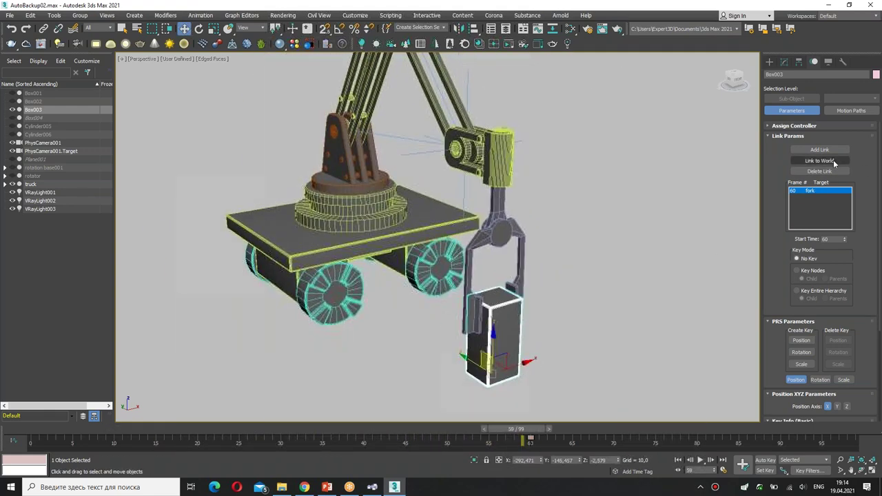
{"action": "left_click", "coordinate": [833, 160]}
{"action": "key", "text": "ctrl+z"}
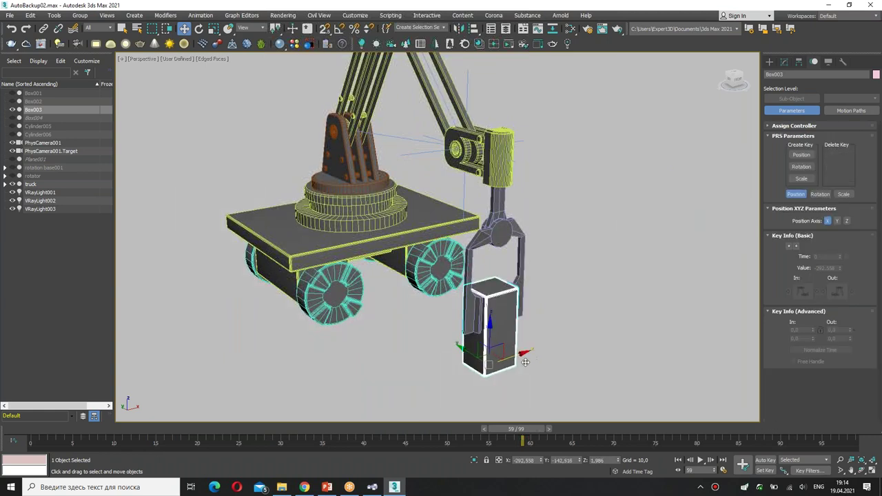
- Create a Dummy helper, Dummy001, around the box from Create > Helpers
{"action": "left_click", "coordinate": [770, 62]}
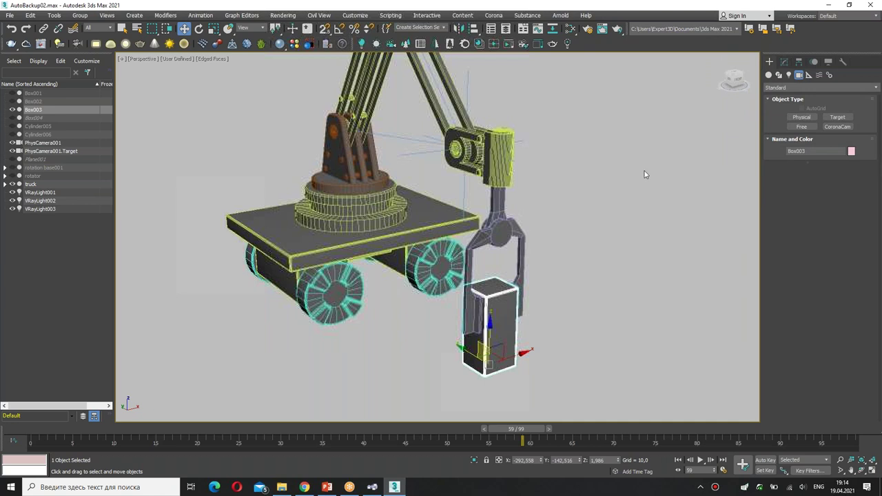
{"action": "left_click", "coordinate": [809, 74]}
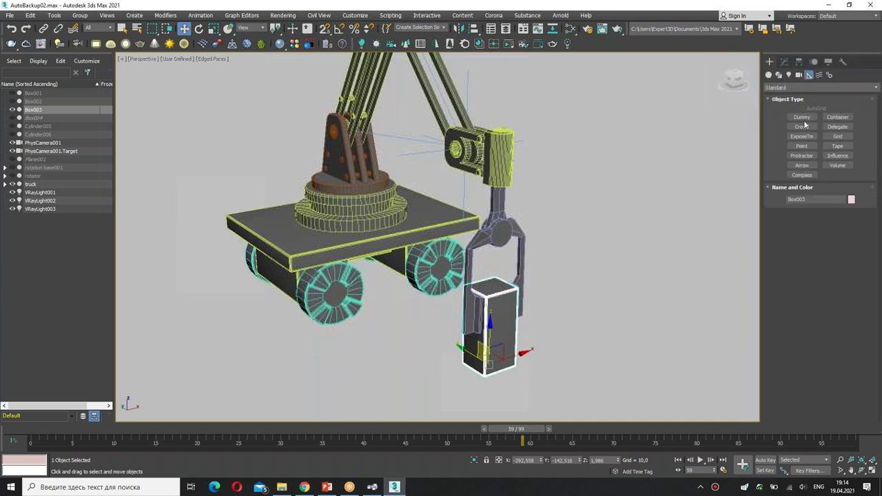
{"action": "left_click", "coordinate": [804, 118]}
{"action": "left_click_drag", "start_coordinate": [488, 368], "coordinate": [546, 403]}
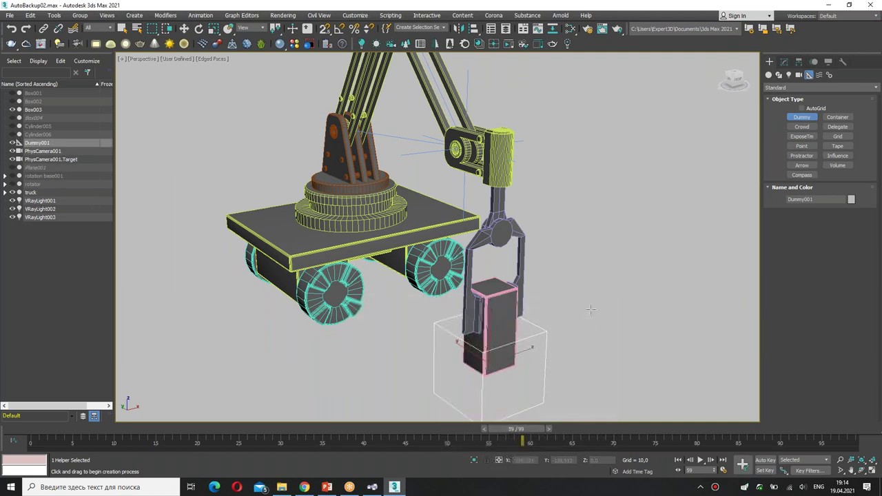
{"action": "key", "text": "w"}
{"action": "left_click_drag", "start_coordinate": [775, 109], "coordinate": [800, 124]}
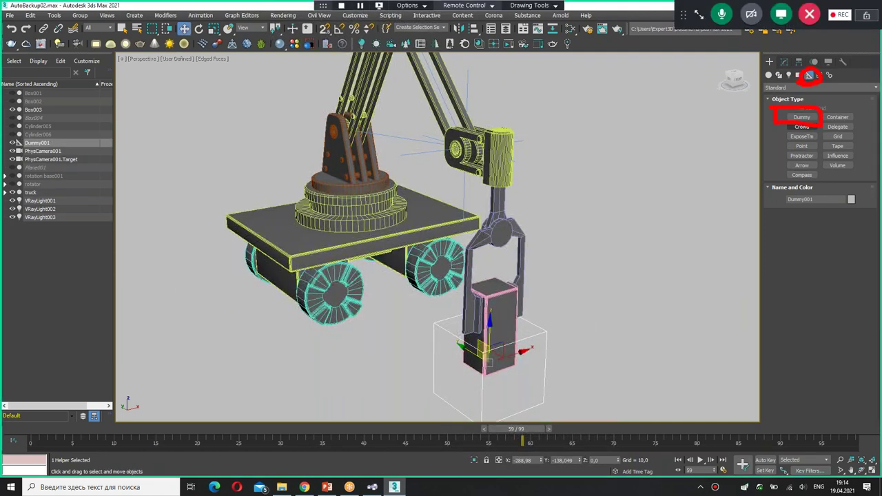
- Reselect Box003 and return the time slider to frame 0
{"action": "left_click", "coordinate": [476, 335]}
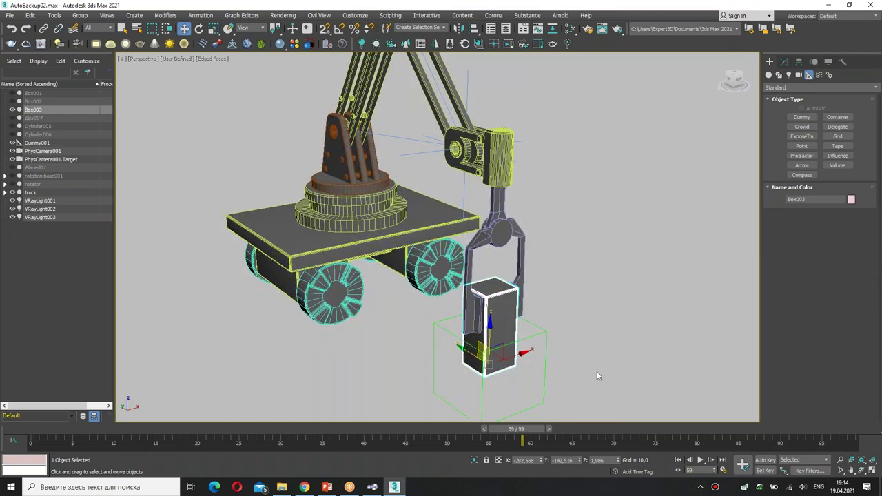
{"action": "left_click_drag", "start_coordinate": [516, 429], "coordinate": [21, 428]}
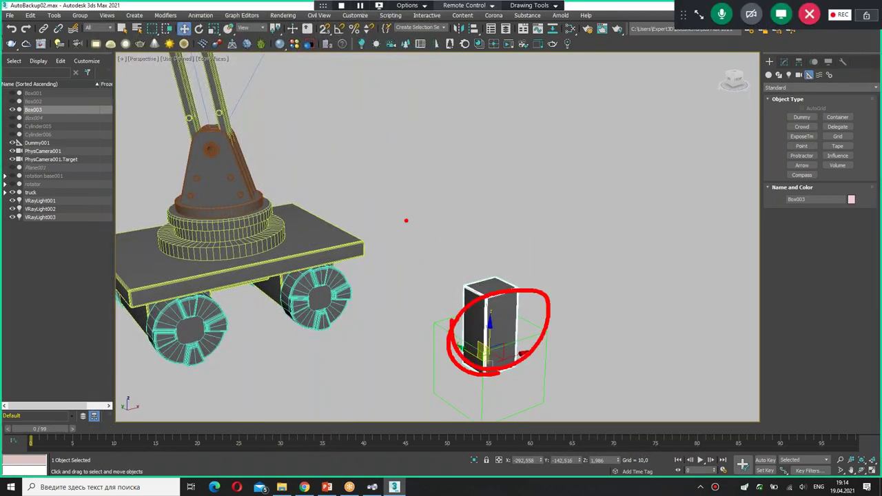
{"action": "left_click", "coordinate": [200, 15]}
{"action": "mouse_move", "coordinate": [208, 65]}
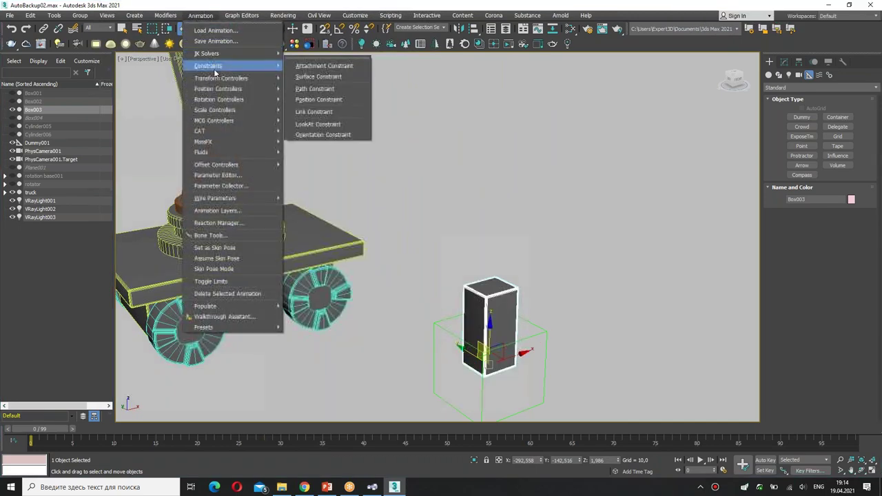
- Link Box003 to Dummy001 from frame 0
{"action": "left_click", "coordinate": [328, 113]}
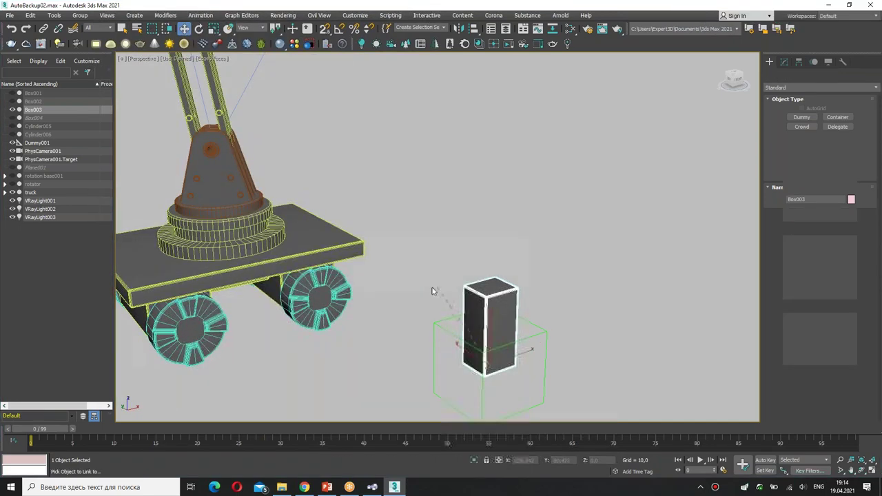
{"action": "left_click", "coordinate": [434, 326]}
{"action": "left_click_drag", "start_coordinate": [798, 200], "coordinate": [782, 196]}
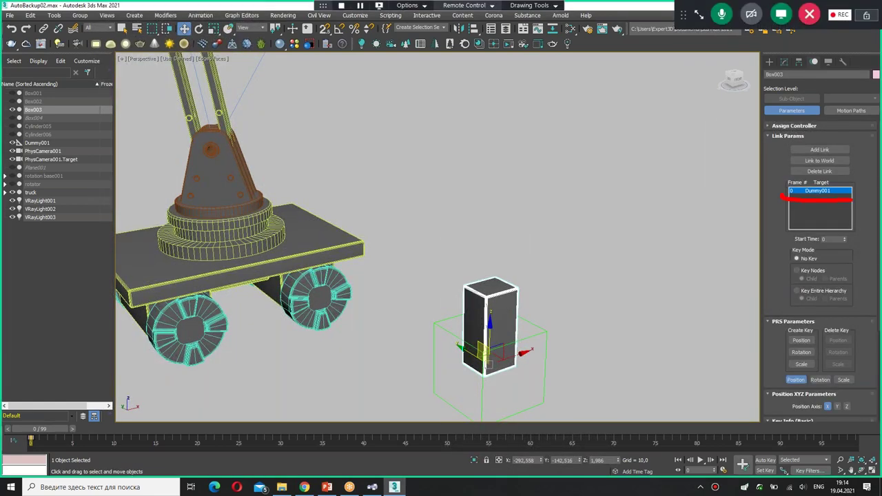
- At frame 60, add a link to the fork and scrub to check the pickup
{"action": "left_click_drag", "start_coordinate": [436, 428], "coordinate": [533, 439]}
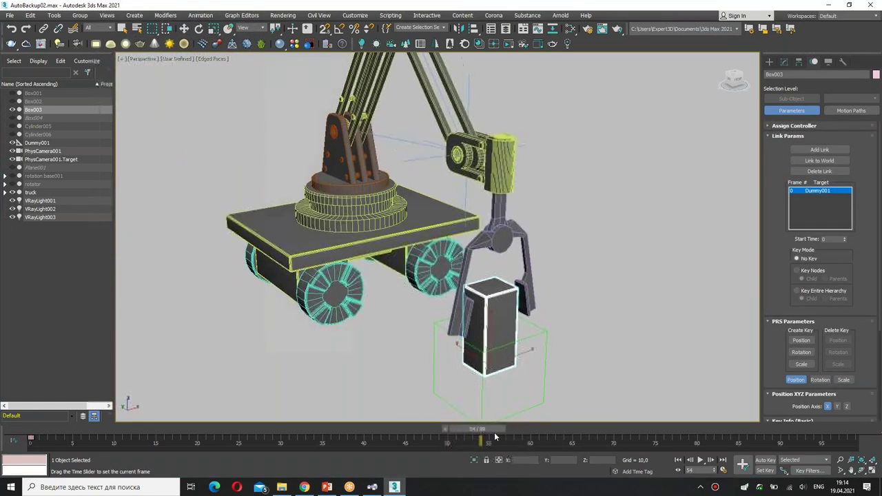
{"action": "left_click", "coordinate": [820, 150]}
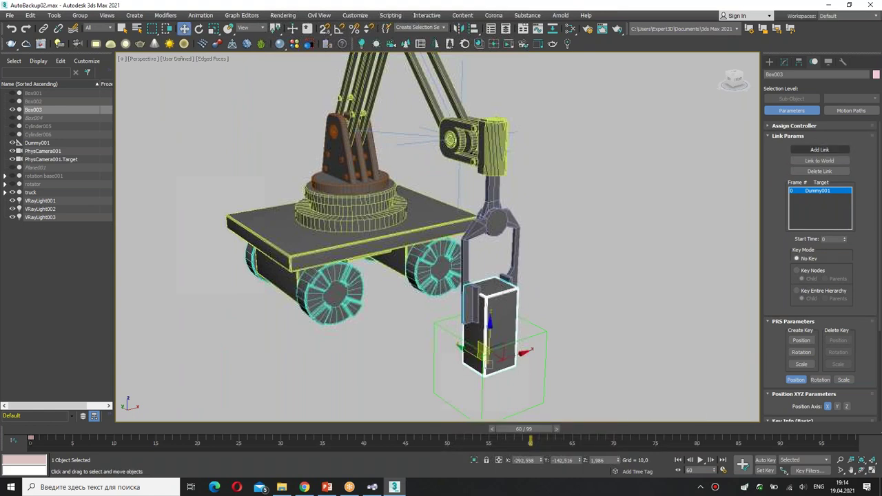
{"action": "left_click", "coordinate": [492, 188]}
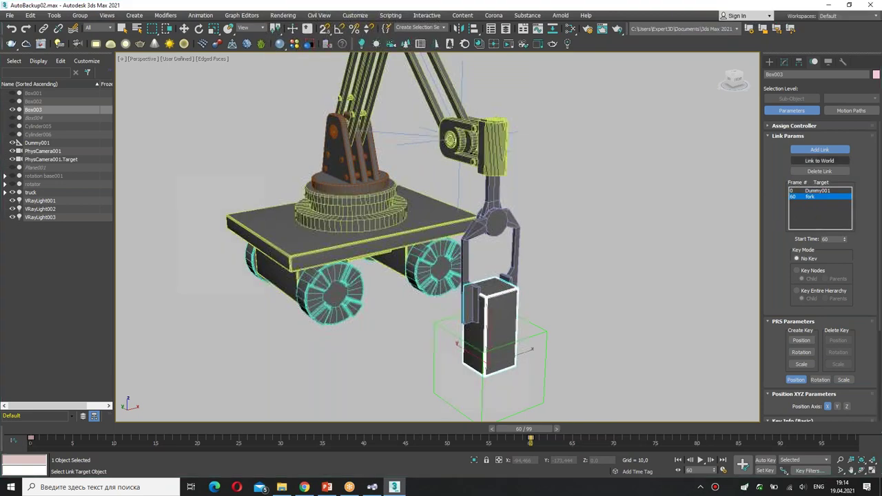
{"action": "key", "text": "w"}
{"action": "mouse_move", "coordinate": [483, 430]}
{"action": "left_mouse_down"}
{"action": "mouse_move", "coordinate": [494, 434]}
{"action": "mouse_move", "coordinate": [392, 422]}
{"action": "mouse_move", "coordinate": [673, 431]}
{"action": "mouse_move", "coordinate": [655, 428]}
{"action": "left_mouse_up"}
{"action": "scroll", "coordinate": [565, 345], "scroll_direction": "down", "scroll_amount": 5}
- Select the truck and limit the key filters to Position only at frame 75
{"action": "key", "text": "w"}
{"action": "left_click", "coordinate": [427, 297]}
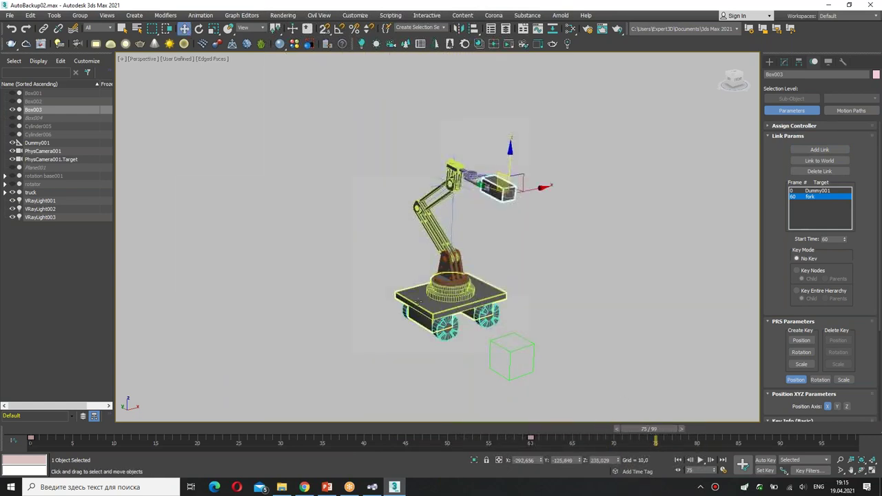
{"action": "left_click_drag", "start_coordinate": [655, 436], "coordinate": [647, 437]}
{"action": "key", "text": "w"}
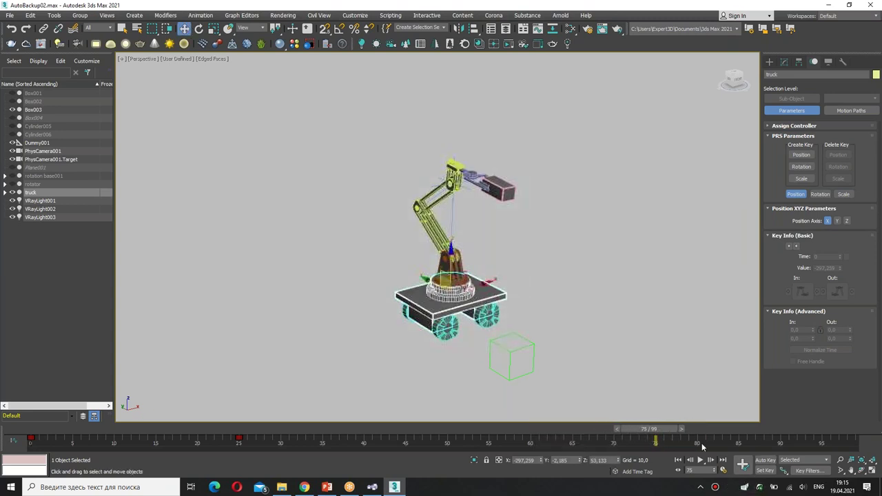
{"action": "left_click", "coordinate": [764, 461]}
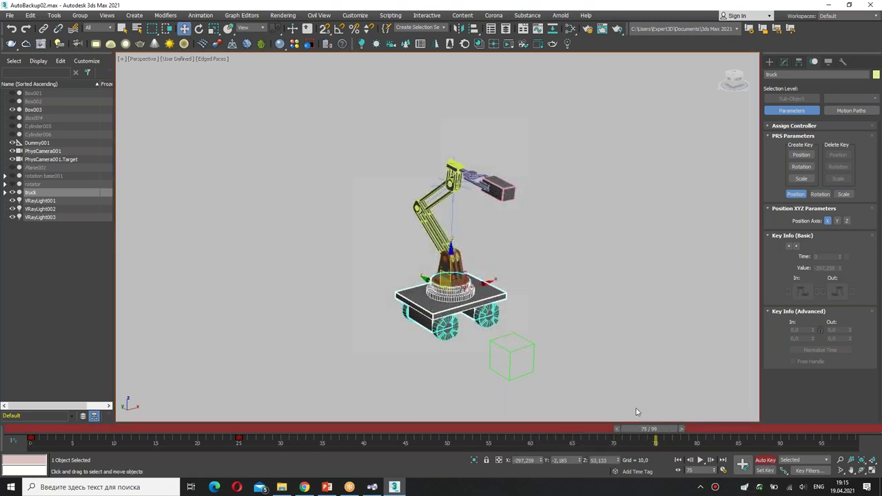
{"action": "left_click", "coordinate": [810, 471]}
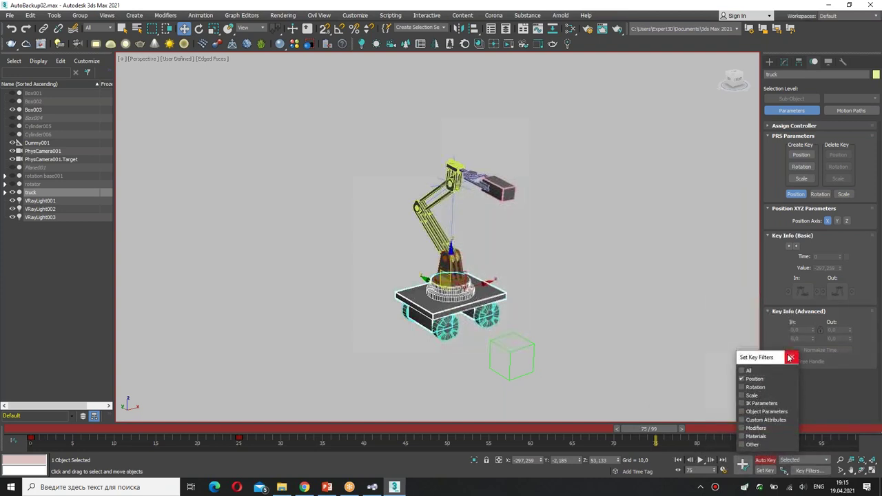
{"action": "left_click", "coordinate": [791, 357]}
- Move the truck left at frame 90 and scrub the timeline to preview it
{"action": "mouse_move", "coordinate": [651, 429]}
{"action": "left_mouse_down"}
{"action": "mouse_move", "coordinate": [832, 427]}
{"action": "mouse_move", "coordinate": [783, 431]}
{"action": "left_mouse_up"}
{"action": "key", "text": "w"}
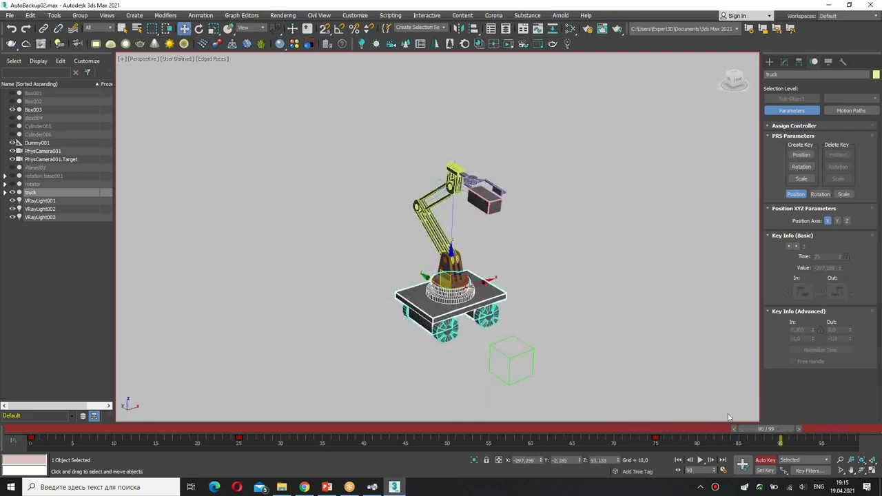
{"action": "left_click_drag", "start_coordinate": [488, 282], "coordinate": [265, 311]}
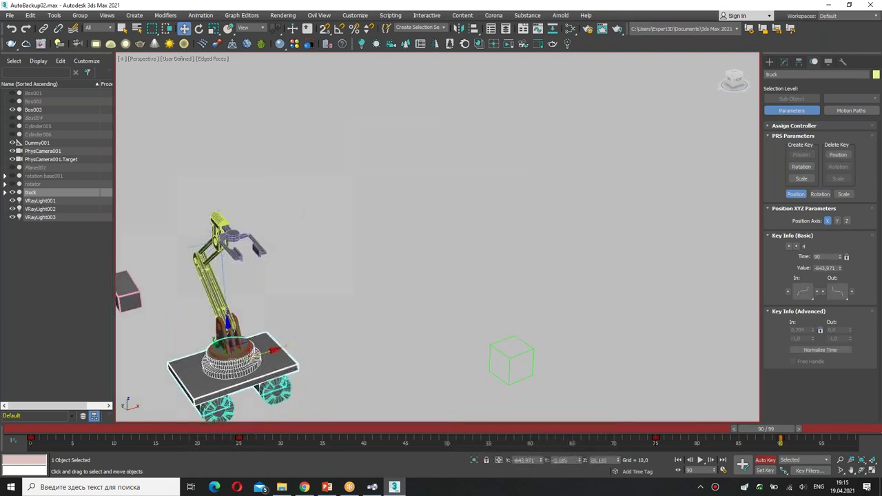
{"action": "middle_click_drag", "start_coordinate": [265, 311], "coordinate": [526, 295]}
{"action": "left_click_drag", "start_coordinate": [772, 431], "coordinate": [94, 429]}
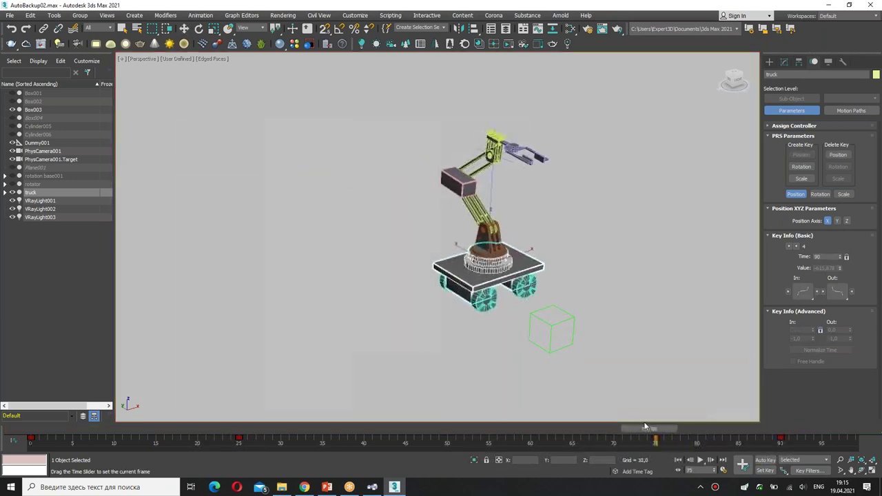
{"action": "left_click_drag", "start_coordinate": [39, 429], "coordinate": [828, 406]}
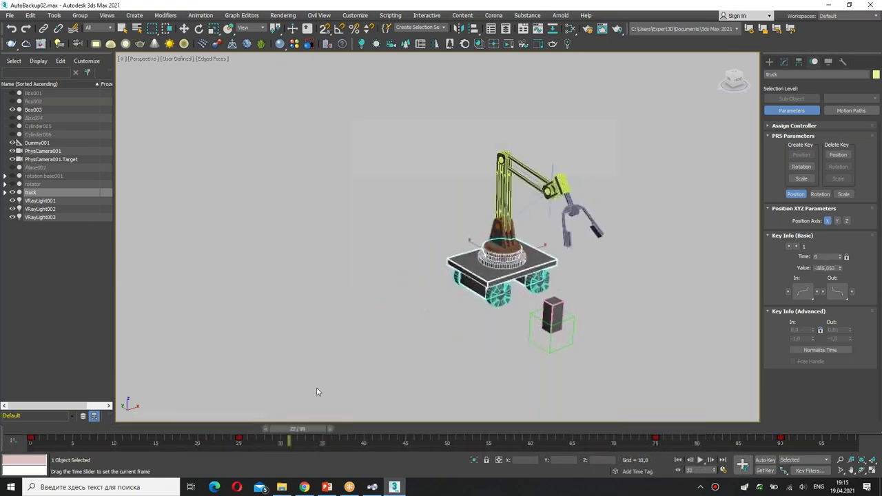
{"action": "left_click_drag", "start_coordinate": [827, 410], "coordinate": [212, 429]}
- Set a position key for the truck at frame 75
{"action": "key", "text": "w"}
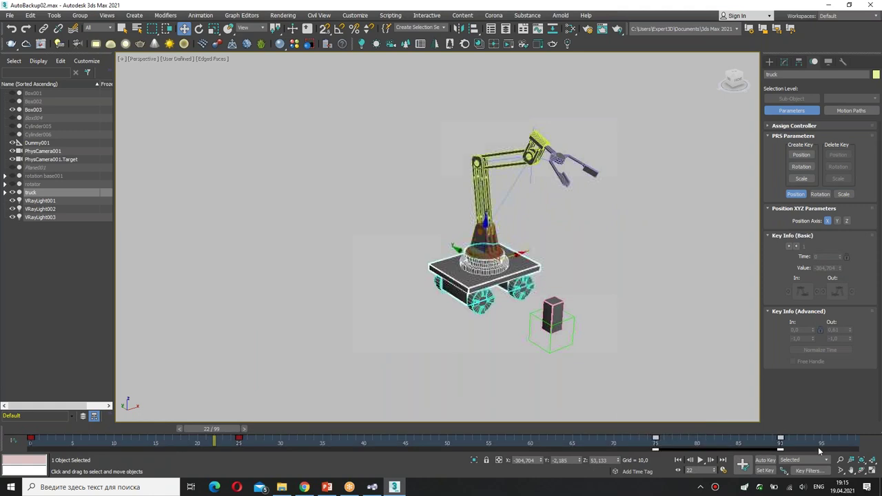
{"action": "left_click", "coordinate": [711, 460]}
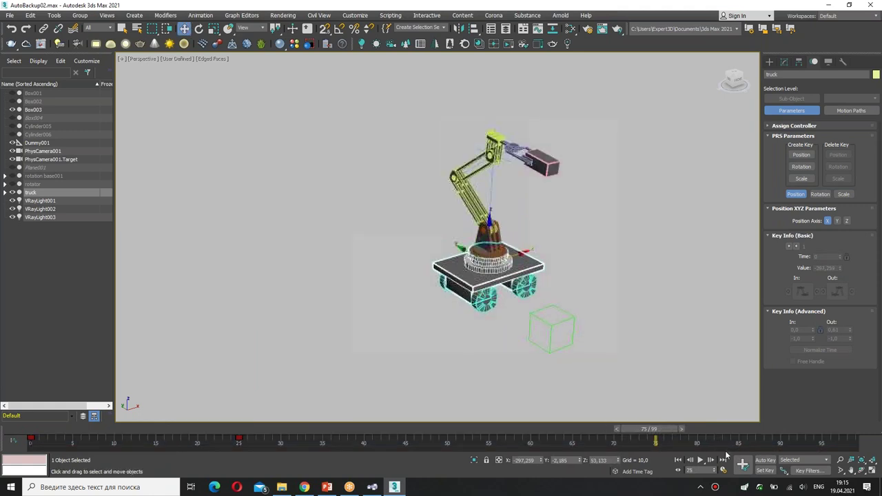
{"action": "left_click", "coordinate": [784, 473]}
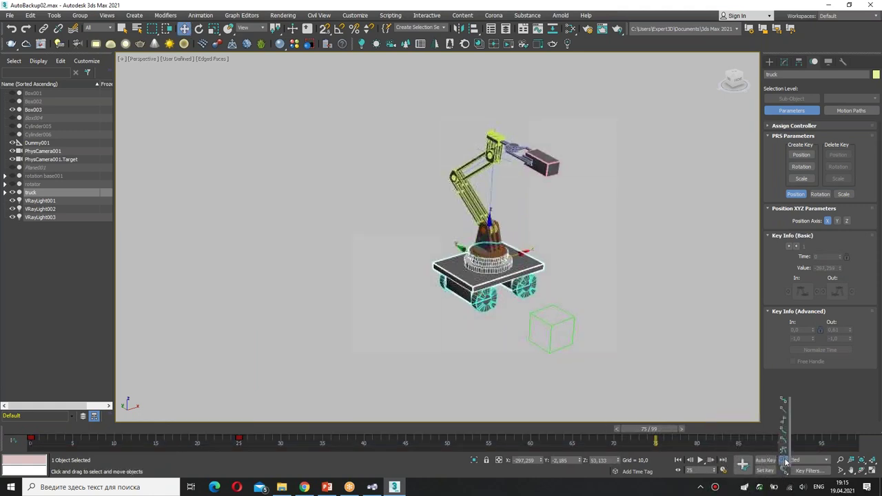
{"action": "left_click", "coordinate": [741, 466]}
- With Auto Key on, move the truck left at frame 90 and show its X Position curve
{"action": "left_click_drag", "start_coordinate": [661, 441], "coordinate": [780, 441]}
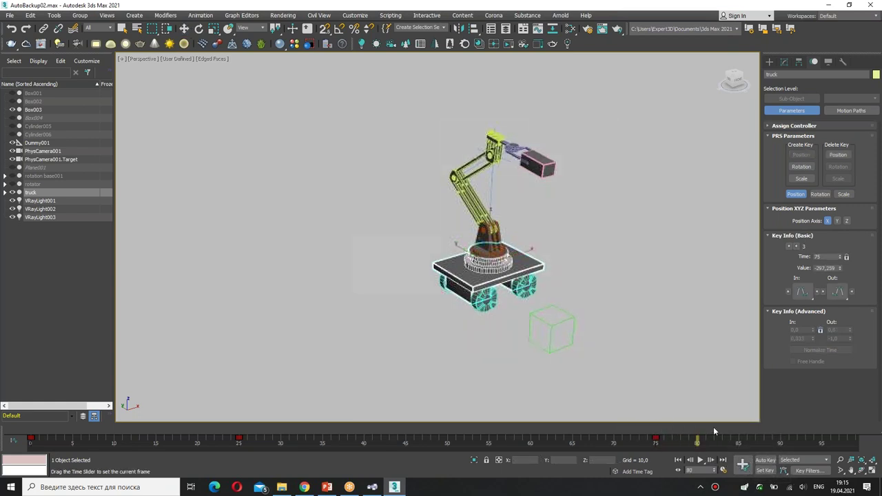
{"action": "left_click", "coordinate": [766, 459]}
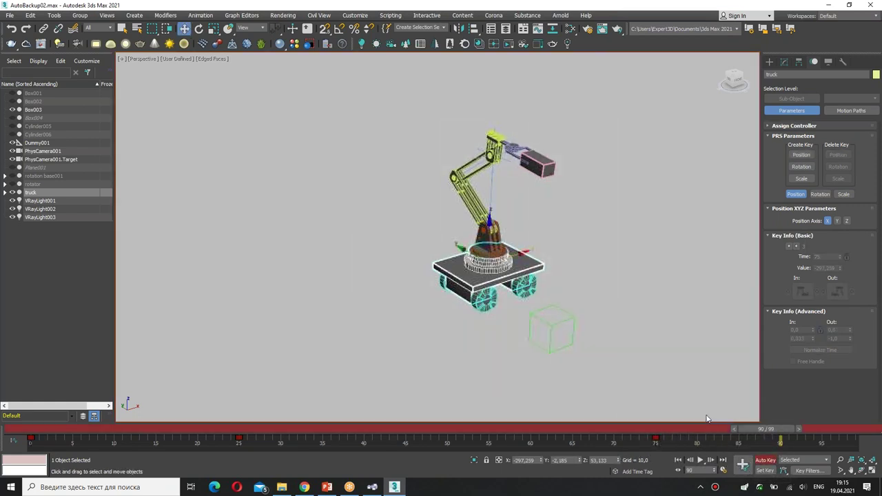
{"action": "left_click_drag", "start_coordinate": [508, 216], "coordinate": [301, 275]}
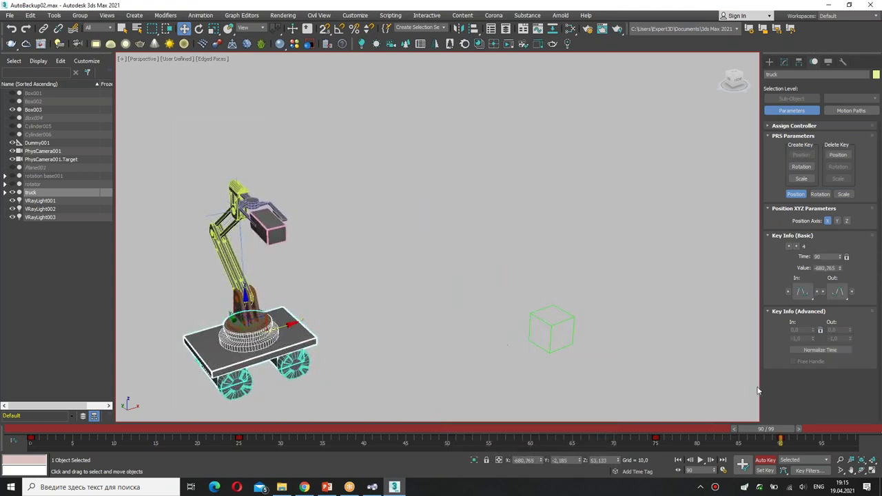
{"action": "left_click_drag", "start_coordinate": [776, 429], "coordinate": [477, 428]}
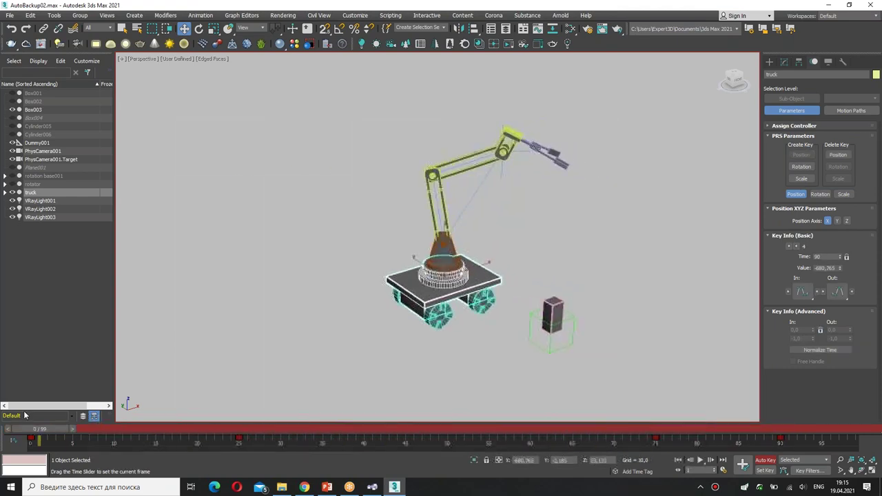
{"action": "left_click_drag", "start_coordinate": [528, 430], "coordinate": [247, 429]}
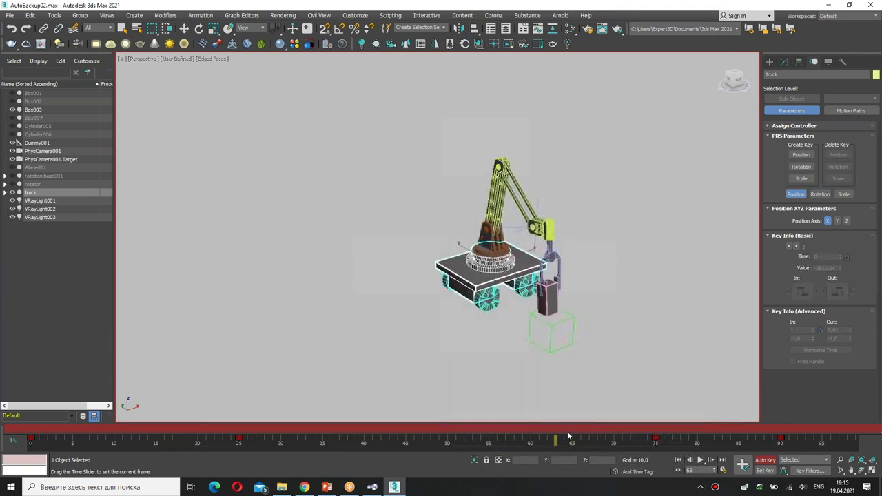
{"action": "left_click", "coordinate": [267, 429]}
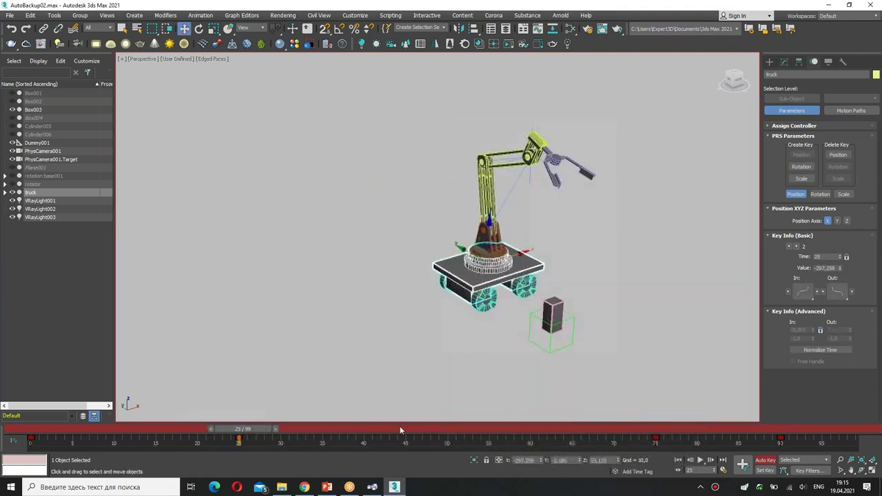
{"action": "key", "text": "w"}
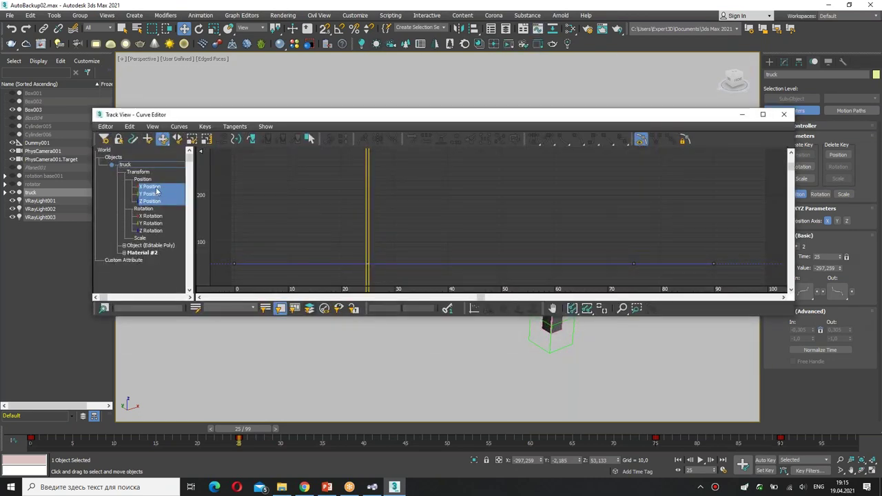
{"action": "left_click", "coordinate": [156, 189]}
- Set every X/Y/Z position key to auto tangents, close the Curve Editor and preview
{"action": "left_click", "coordinate": [588, 309]}
{"action": "left_click_drag", "start_coordinate": [759, 288], "coordinate": [725, 287]}
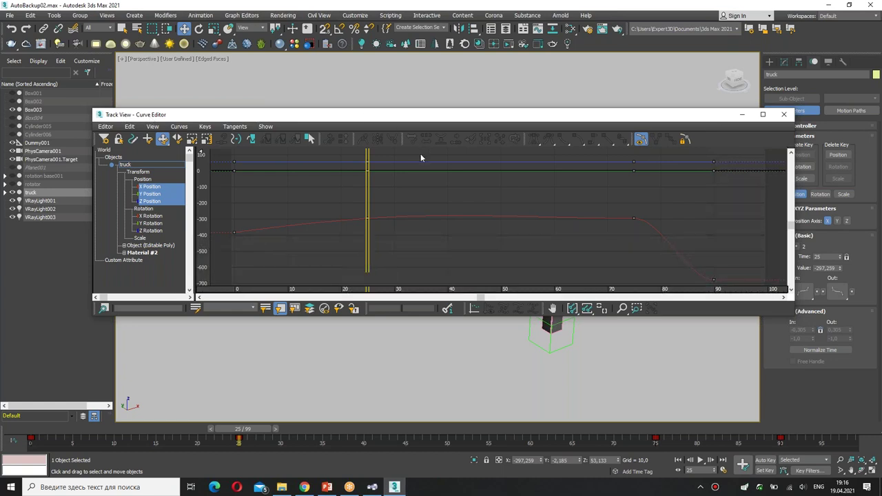
{"action": "left_click_drag", "start_coordinate": [719, 280], "coordinate": [723, 281]}
{"action": "left_click", "coordinate": [536, 140]}
{"action": "left_click", "coordinate": [533, 140]}
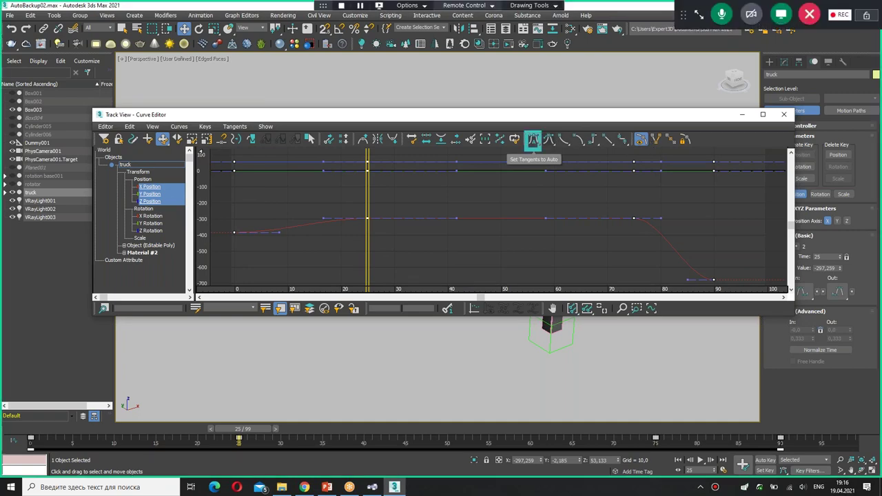
{"action": "left_click", "coordinate": [784, 115]}
{"action": "left_click_drag", "start_coordinate": [246, 429], "coordinate": [55, 429]}
{"action": "left_click_drag", "start_coordinate": [110, 420], "coordinate": [800, 467]}
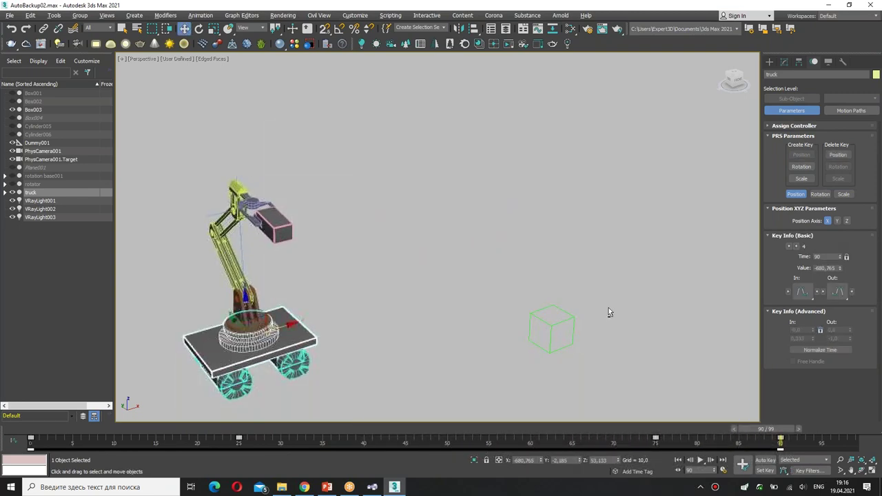
- Select the four wheels, switch to Rotate, set key filters and enable Auto Key
{"action": "key", "text": "alt+w"}
{"action": "key", "text": "alt+w"}
{"action": "scroll", "coordinate": [437, 96], "scroll_direction": "down", "scroll_amount": 4}
{"action": "left_click_drag", "start_coordinate": [338, 236], "coordinate": [591, 295]}
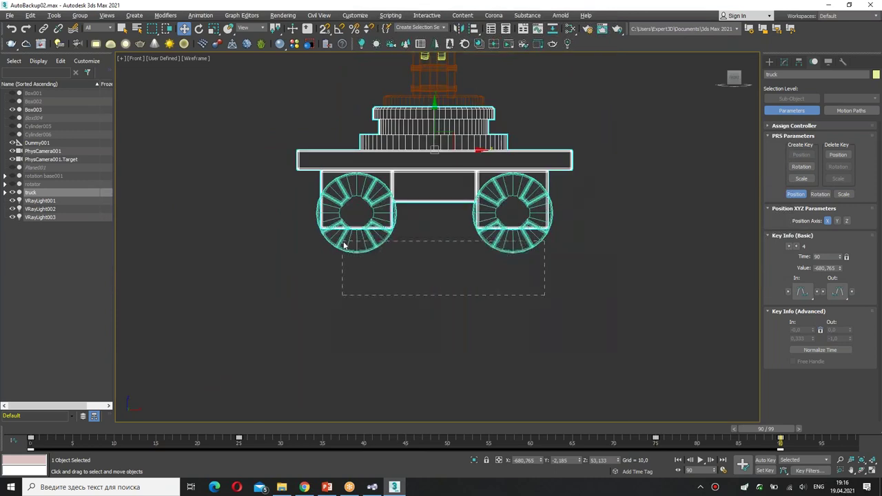
{"action": "key", "text": "e"}
{"action": "left_click_drag", "start_coordinate": [660, 433], "coordinate": [641, 435]}
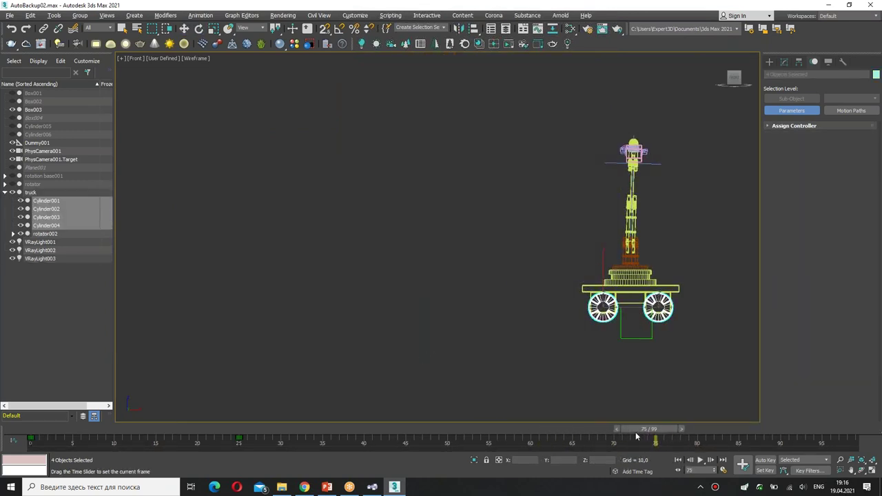
{"action": "left_click", "coordinate": [811, 470]}
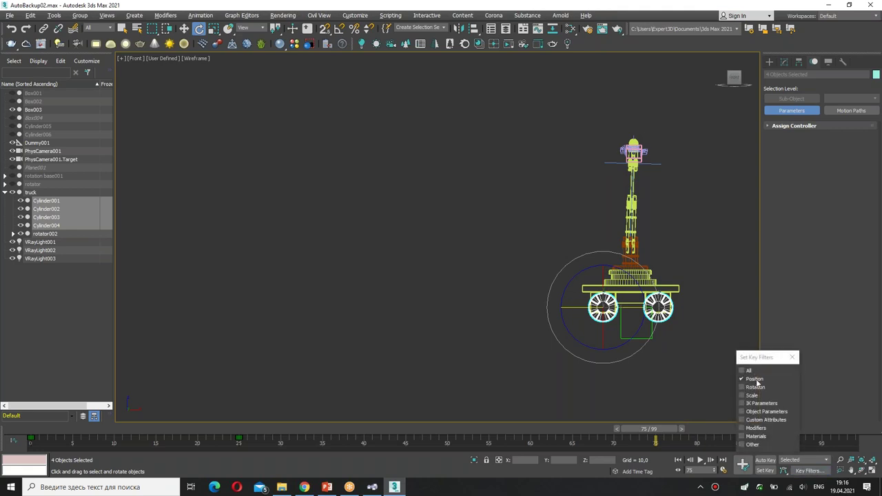
{"action": "left_click", "coordinate": [766, 460]}
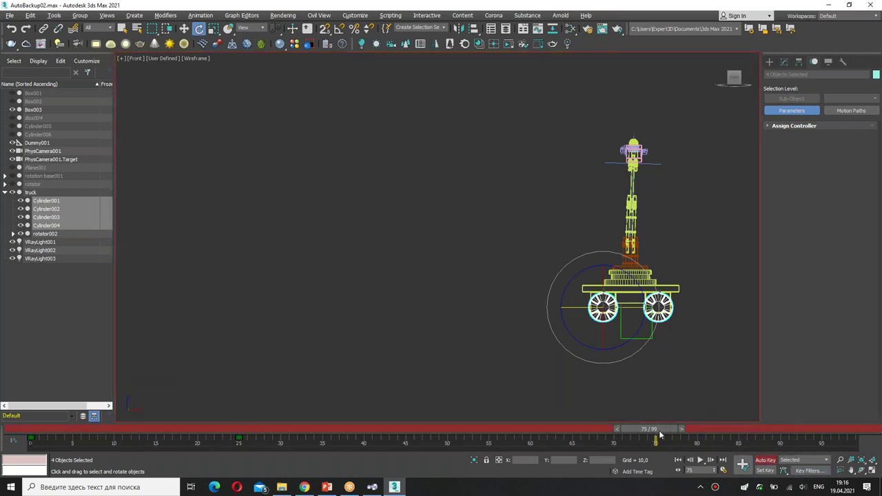
- Rotate the wheels at frame 90, turn Auto Key off and scrub back to check
{"action": "left_click_drag", "start_coordinate": [649, 428], "coordinate": [766, 429]}
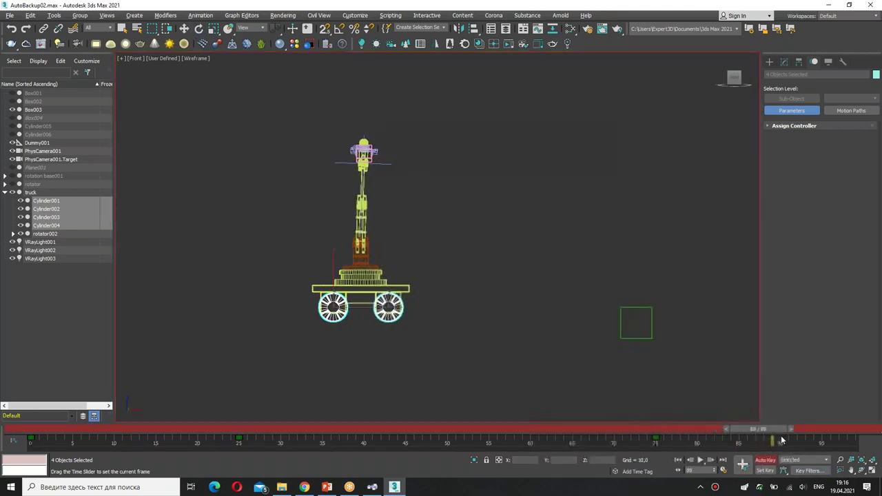
{"action": "left_click_drag", "start_coordinate": [356, 340], "coordinate": [372, 325]}
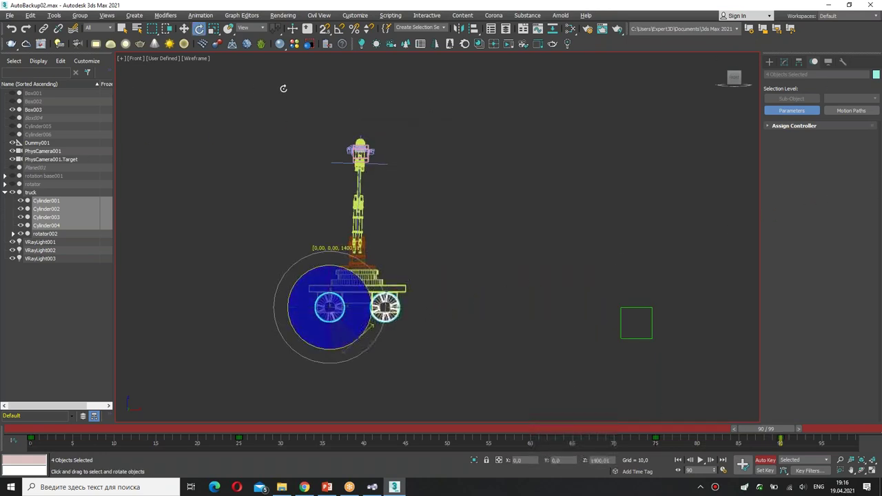
{"action": "left_click_drag", "start_coordinate": [371, 327], "coordinate": [378, 318]}
{"action": "left_click", "coordinate": [770, 462]}
{"action": "mouse_move", "coordinate": [765, 429]}
{"action": "left_mouse_down"}
{"action": "mouse_move", "coordinate": [634, 442]}
{"action": "mouse_move", "coordinate": [30, 442]}
{"action": "left_mouse_up"}
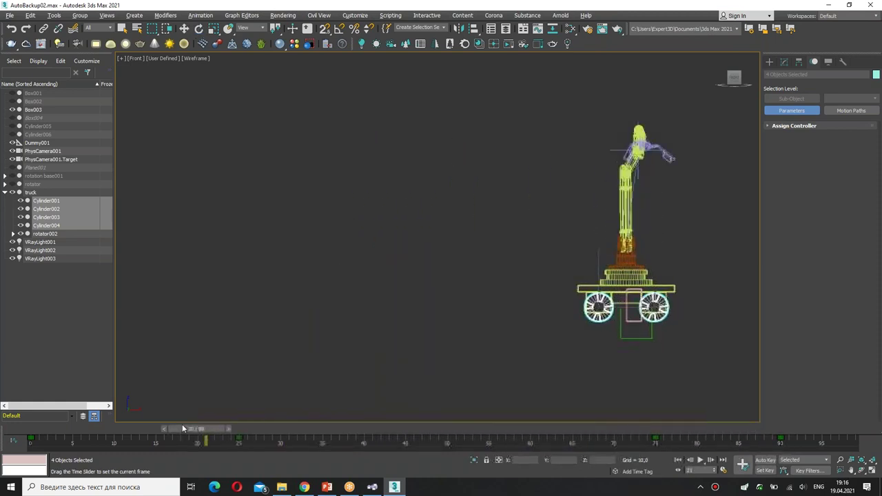
{"action": "key", "text": "alt+w"}
{"action": "key", "text": "alt+w"}
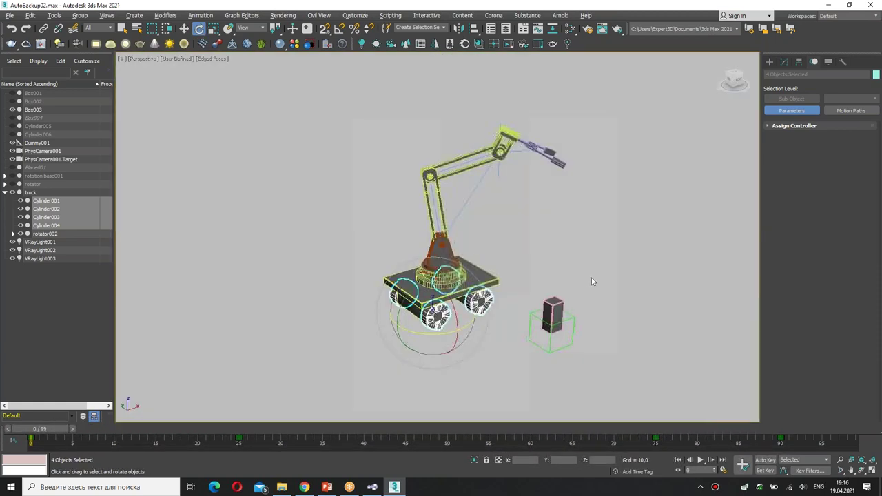
- Unhide all objects, then hide Cylinder005 and Cylinder006
{"action": "right_click", "coordinate": [590, 282]}
{"action": "left_click", "coordinate": [613, 229]}
{"action": "mouse_move", "coordinate": [498, 304]}
{"action": "middle_mouse_down", "text": "alt"}
{"action": "mouse_move", "coordinate": [486, 292]}
{"action": "mouse_move", "coordinate": [417, 284]}
{"action": "middle_mouse_up", "text": "alt"}
{"action": "left_click", "coordinate": [396, 286]}
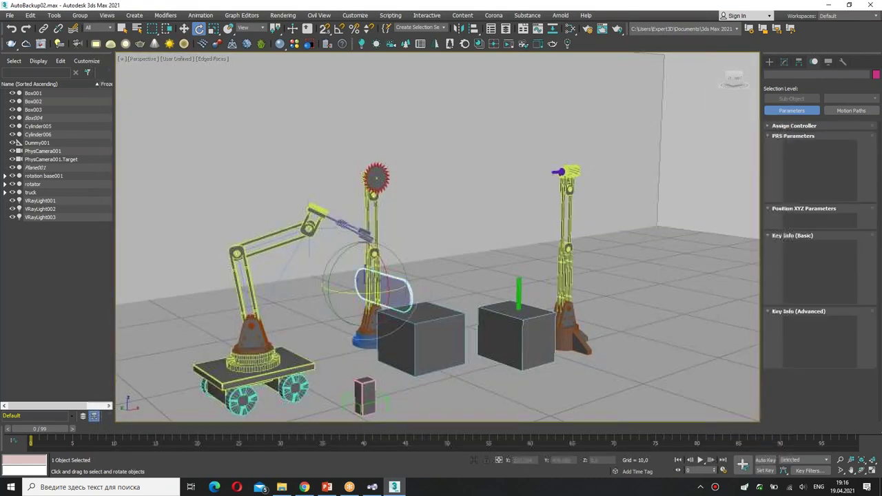
{"action": "left_click", "coordinate": [518, 291], "text": "ctrl"}
{"action": "key", "text": "ctrl+z"}
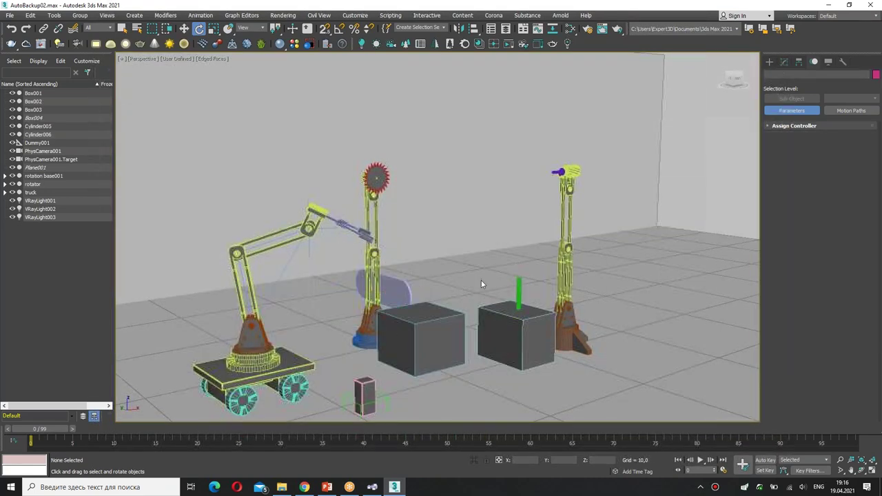
{"action": "mouse_move", "coordinate": [377, 432]}
{"action": "left_mouse_down"}
{"action": "mouse_move", "coordinate": [653, 436]}
{"action": "mouse_move", "coordinate": [30, 435]}
{"action": "left_mouse_up"}
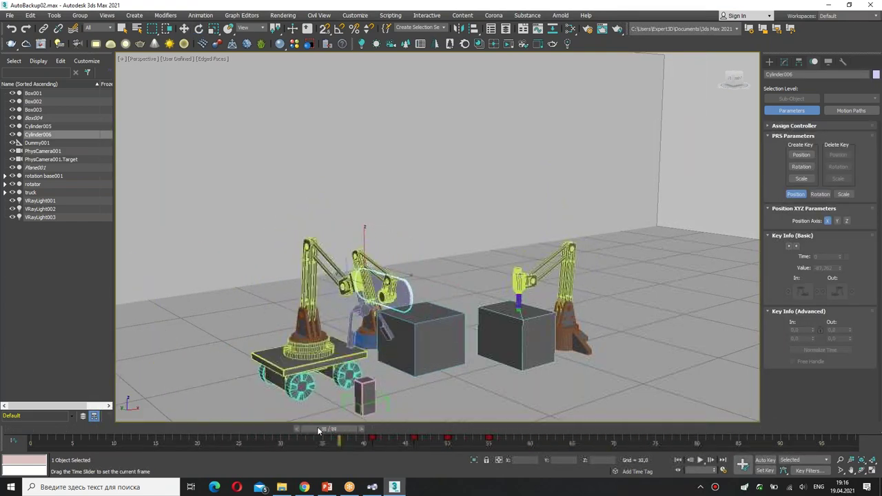
{"action": "key", "text": "e"}
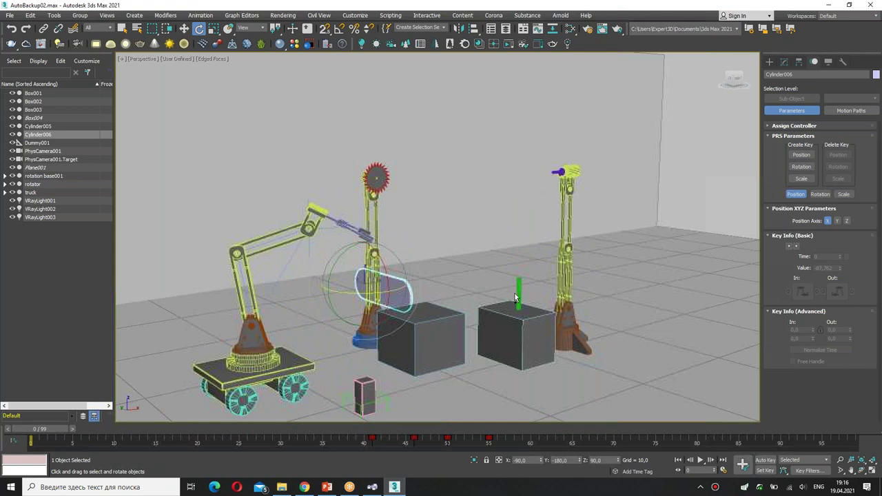
{"action": "right_click", "coordinate": [518, 289]}
{"action": "left_click", "coordinate": [543, 258]}
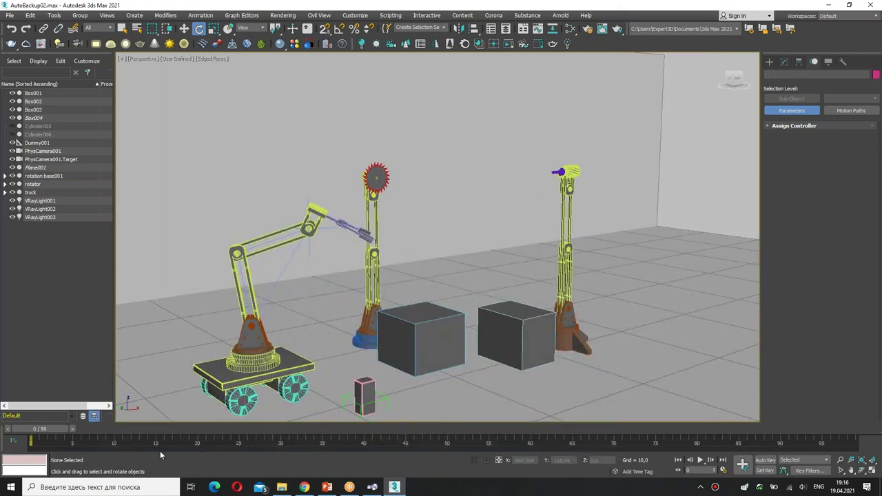
- Scrub the animation, pan and zoom on the robots, then view through PhysCamera001
{"action": "mouse_move", "coordinate": [49, 433]}
{"action": "left_mouse_down"}
{"action": "mouse_move", "coordinate": [838, 429]}
{"action": "mouse_move", "coordinate": [2, 448]}
{"action": "left_mouse_up"}
{"action": "middle_click_drag", "start_coordinate": [478, 319], "coordinate": [497, 259]}
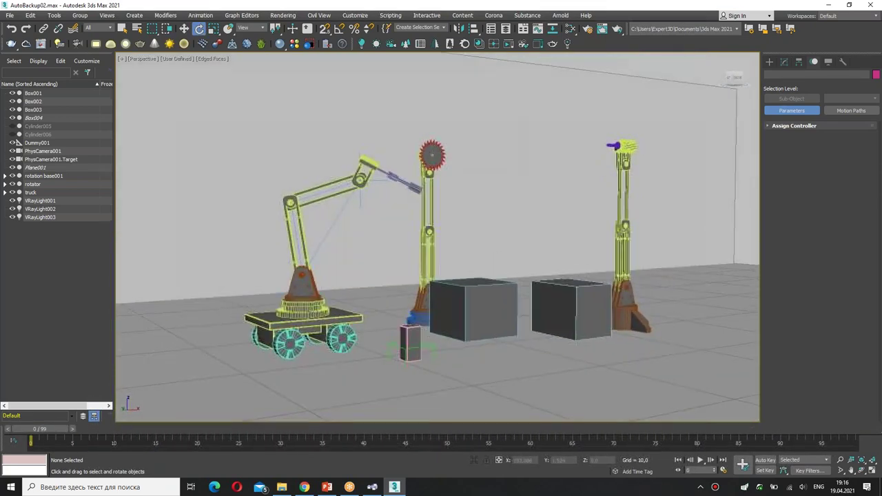
{"action": "left_click", "coordinate": [841, 460]}
{"action": "left_click_drag", "start_coordinate": [533, 256], "coordinate": [563, 233]}
{"action": "key", "text": "c"}
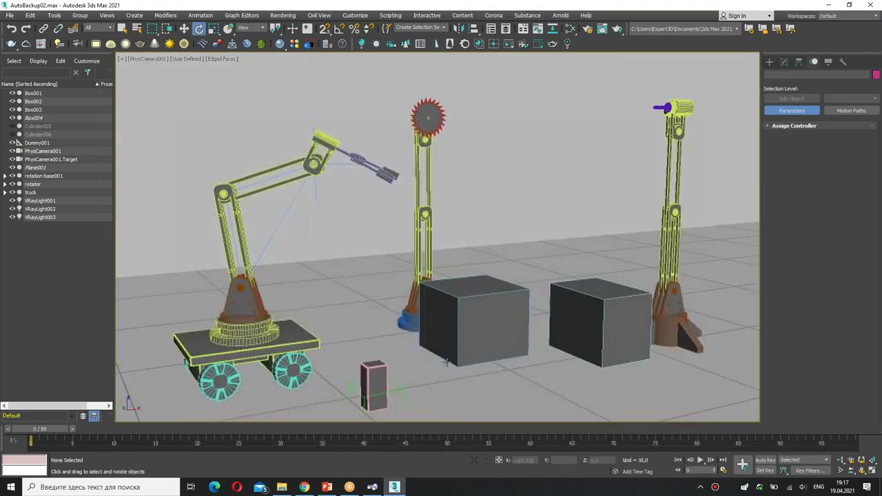
- Hide Dummy001, scrub to frame 25, then play the animation in the camera view
{"action": "right_click", "coordinate": [401, 390]}
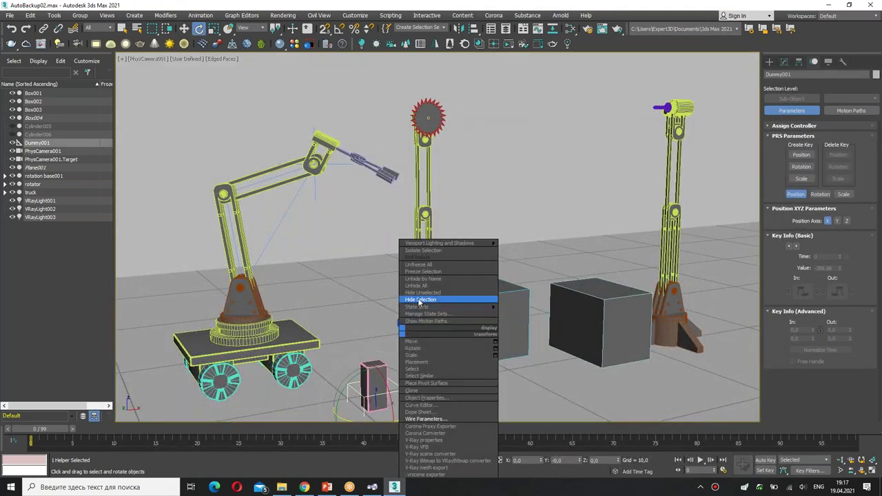
{"action": "left_click", "coordinate": [448, 301]}
{"action": "mouse_move", "coordinate": [50, 428]}
{"action": "left_mouse_down"}
{"action": "mouse_move", "coordinate": [528, 412]}
{"action": "mouse_move", "coordinate": [757, 418]}
{"action": "left_mouse_up"}
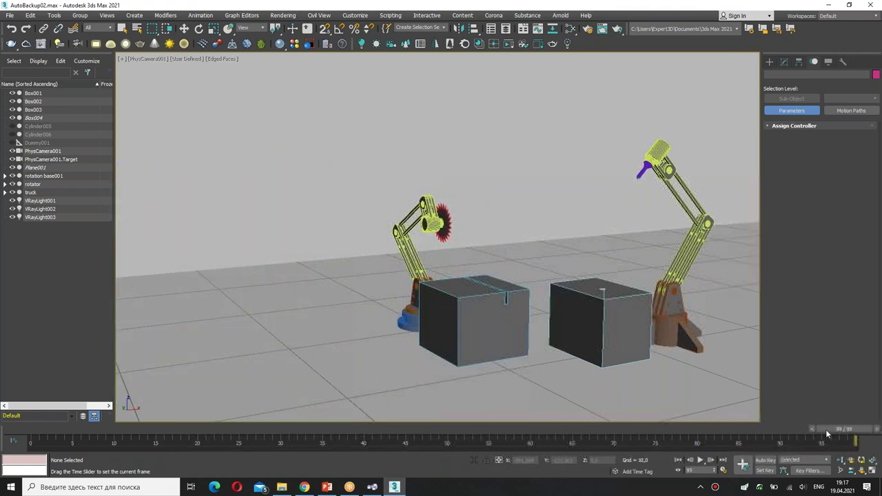
{"action": "left_click", "coordinate": [701, 461]}
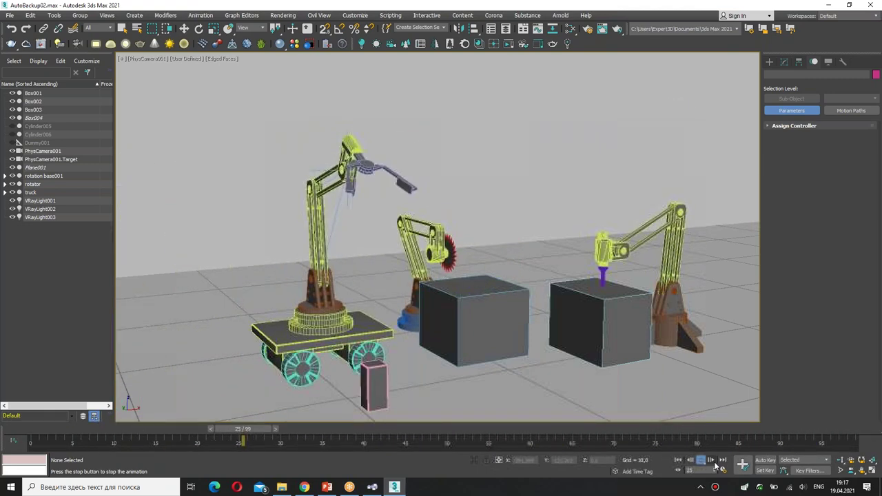
- Render frame 69 through PhysCamera001 with V-Ray and close the frame buffer when finished
{"action": "mouse_move", "coordinate": [443, 431]}
{"action": "left_mouse_down"}
{"action": "mouse_move", "coordinate": [255, 429]}
{"action": "mouse_move", "coordinate": [584, 428]}
{"action": "left_mouse_up"}
{"action": "left_click", "coordinate": [622, 28]}
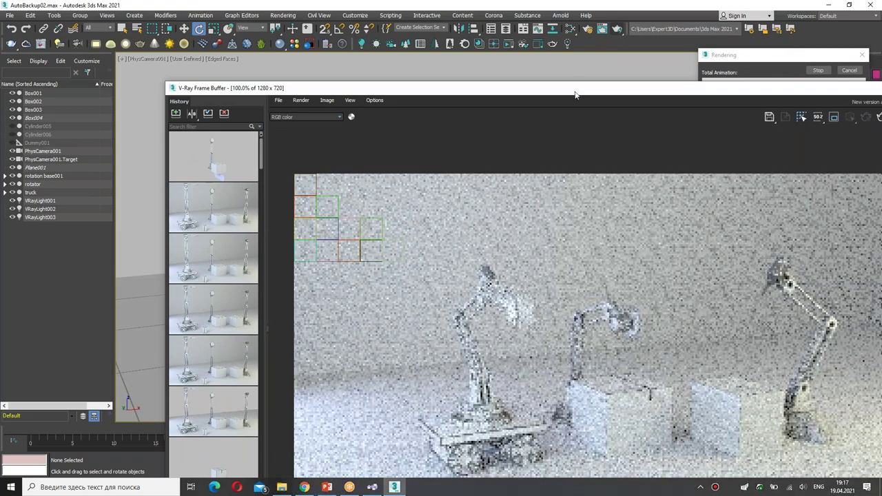
{"action": "mouse_move", "coordinate": [576, 89]}
{"action": "left_mouse_down"}
{"action": "mouse_move", "coordinate": [460, 22]}
{"action": "mouse_move", "coordinate": [460, 2]}
{"action": "left_mouse_up"}
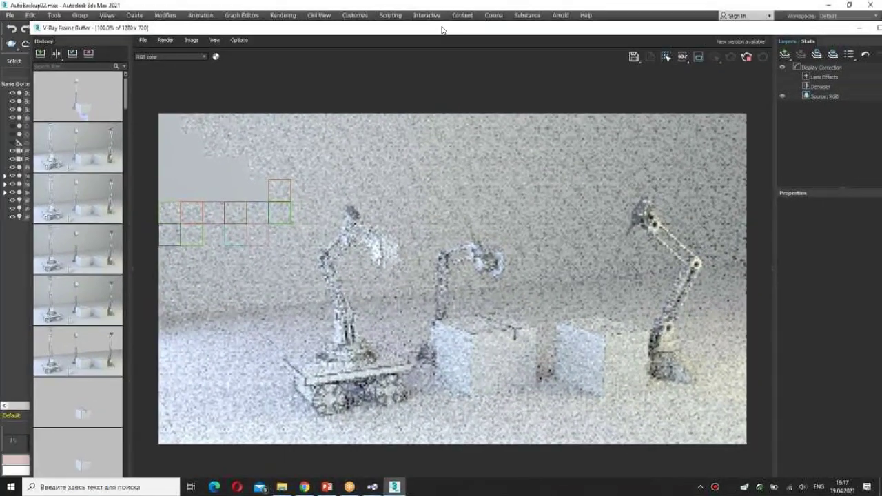
{"action": "mouse_move", "coordinate": [127, 269]}
{"action": "left_mouse_down"}
{"action": "mouse_move", "coordinate": [29, 275]}
{"action": "mouse_move", "coordinate": [59, 296]}
{"action": "mouse_move", "coordinate": [153, 297]}
{"action": "left_mouse_up"}
{"action": "left_click_drag", "start_coordinate": [295, 25], "coordinate": [236, 52]}
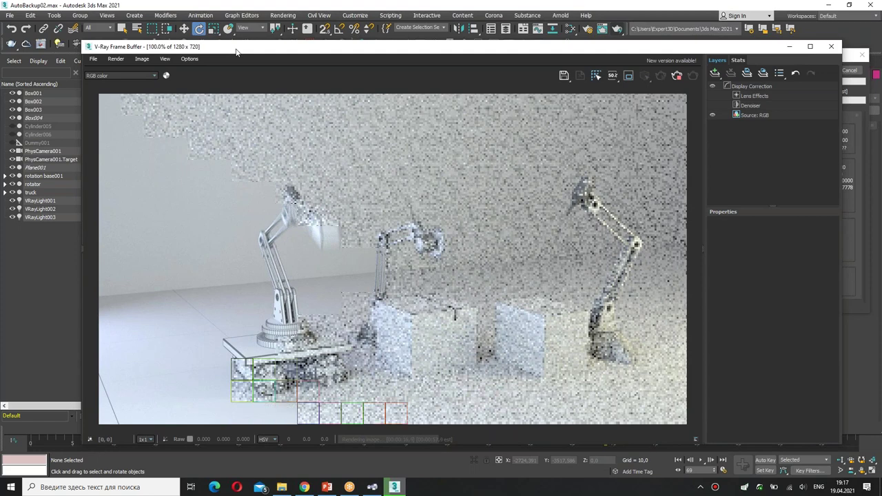
{"action": "left_click", "coordinate": [854, 258]}
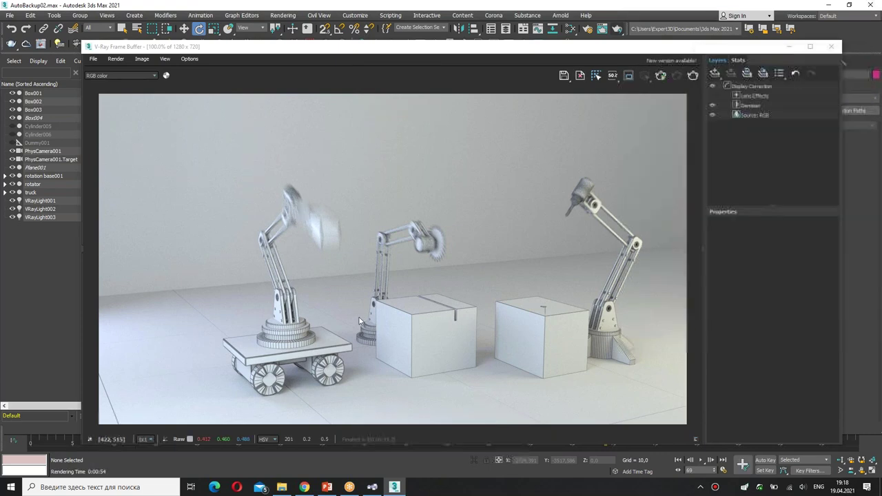
{"action": "left_click", "coordinate": [827, 51]}
{"action": "left_click", "coordinate": [202, 16]}
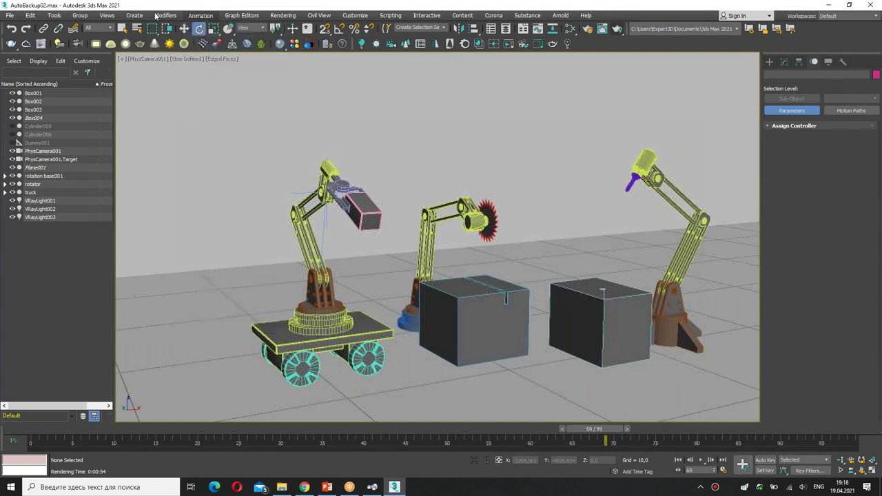
- Open Make Preview and keep Default Shading as the preview visual style
{"action": "left_click", "coordinate": [54, 16]}
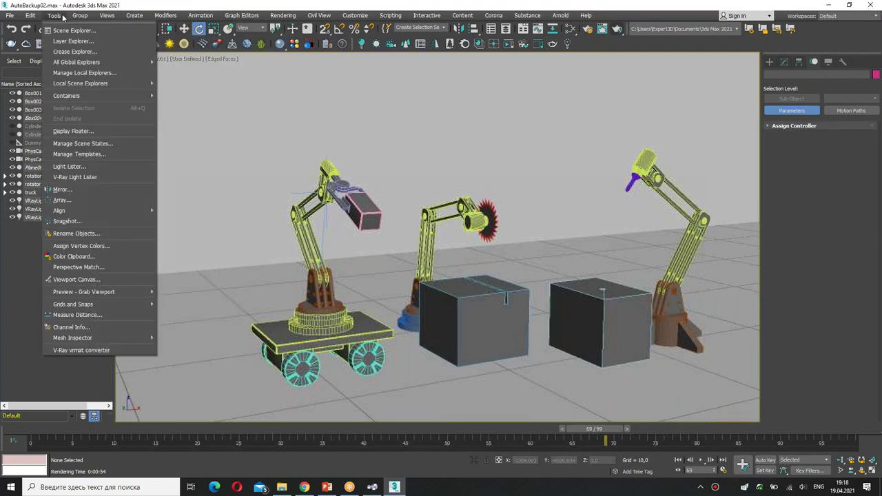
{"action": "mouse_move", "coordinate": [84, 292]}
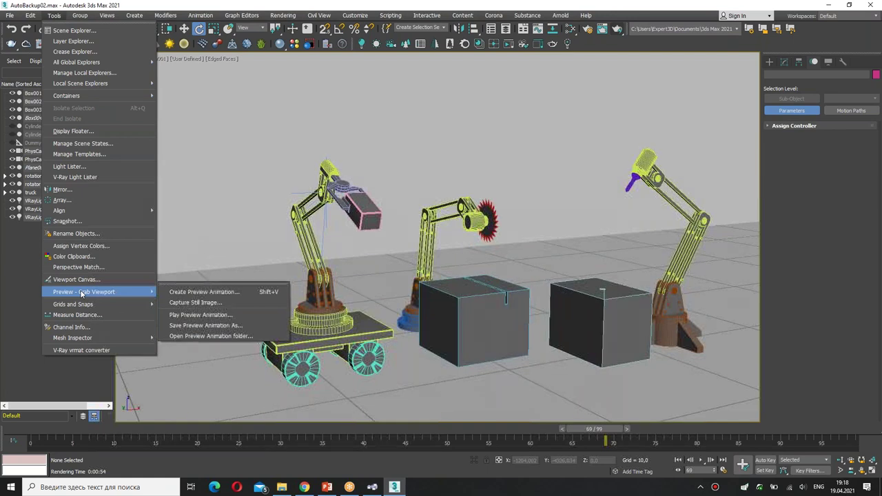
{"action": "left_click", "coordinate": [257, 293]}
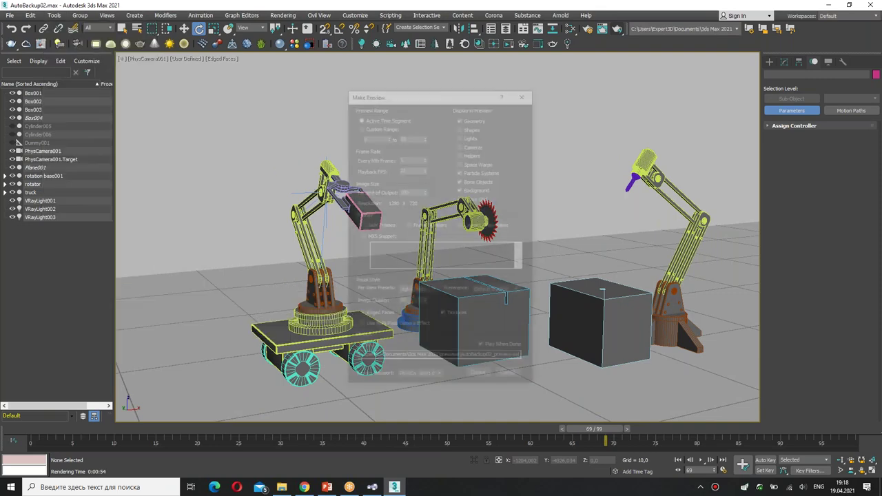
{"action": "left_click_drag", "start_coordinate": [403, 96], "coordinate": [338, 76]}
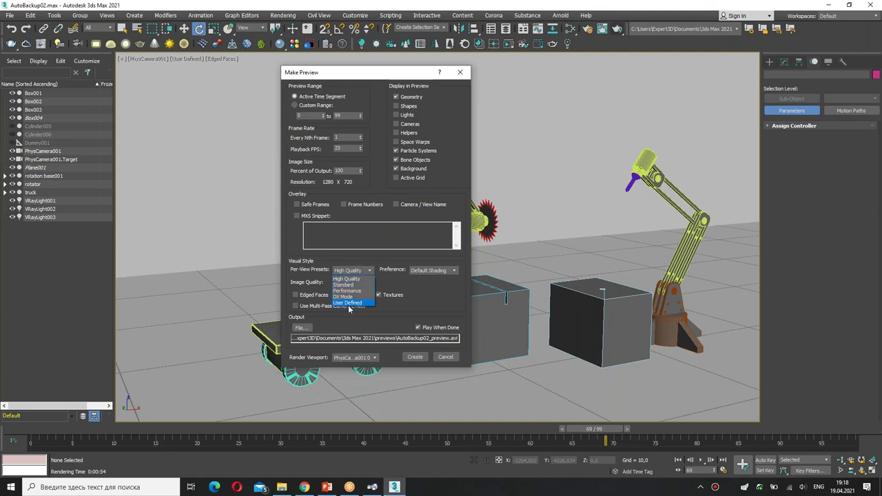
{"action": "left_click", "coordinate": [353, 303]}
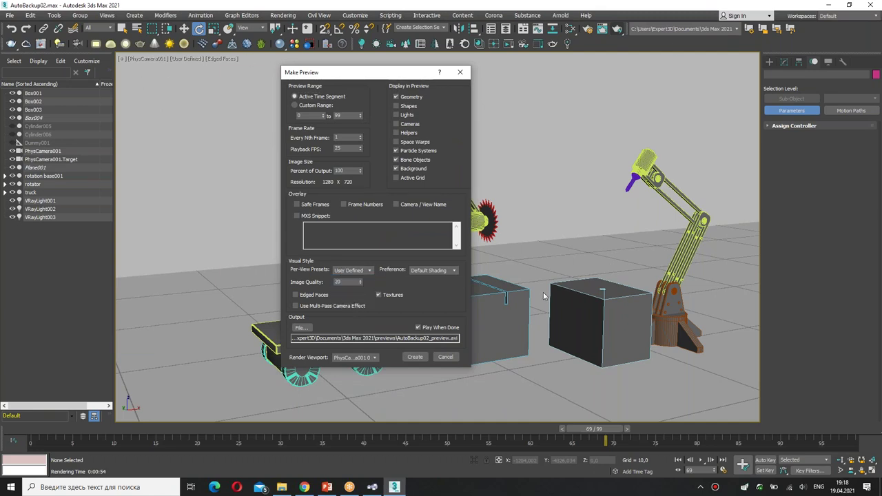
{"action": "left_click", "coordinate": [438, 271]}
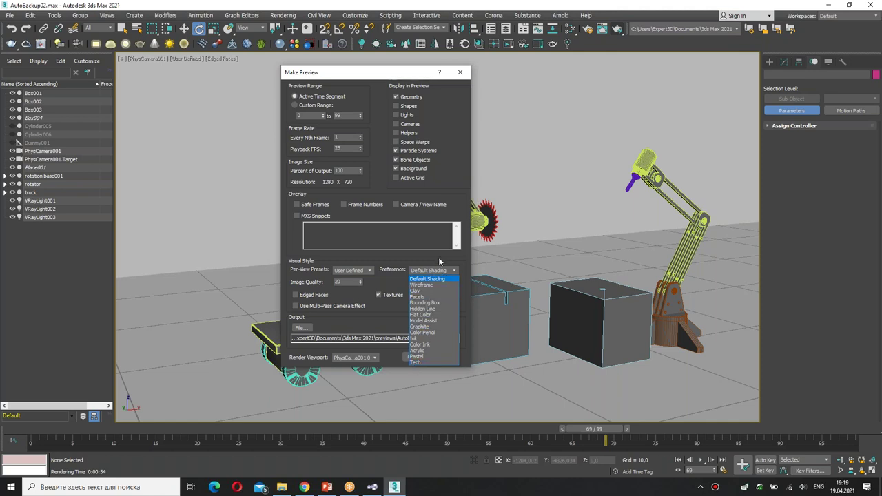
{"action": "left_click", "coordinate": [440, 279]}
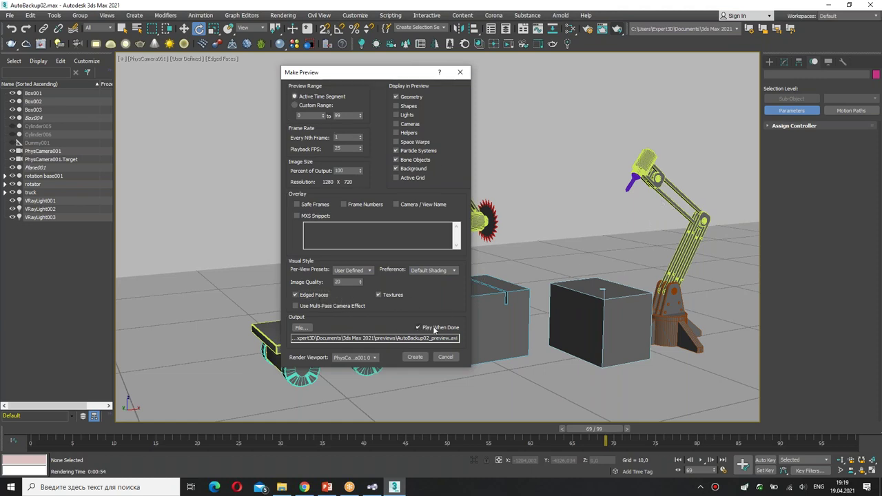
- Save the preview as preview.avi in the machinery animation folder and create it
{"action": "left_click", "coordinate": [300, 328]}
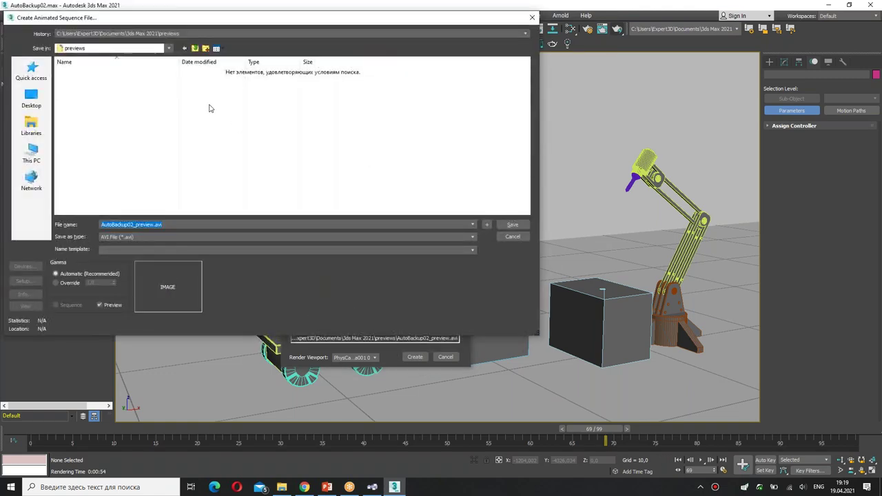
{"action": "left_click", "coordinate": [150, 35]}
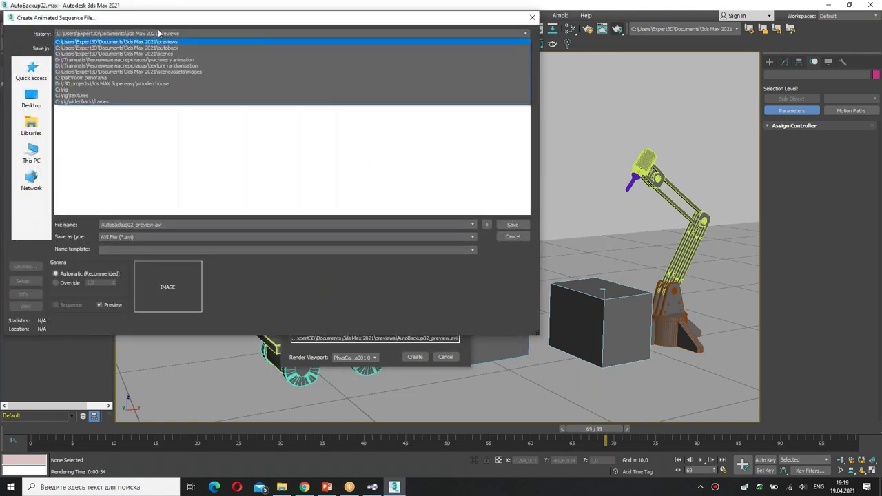
{"action": "left_click", "coordinate": [171, 61]}
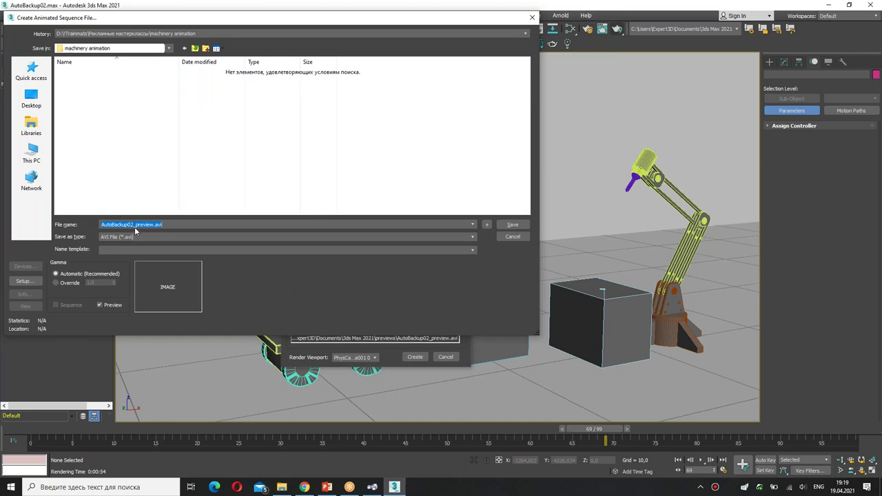
{"action": "left_click_drag", "start_coordinate": [135, 225], "coordinate": [101, 225]}
{"action": "key", "text": "BackSpace"}
{"action": "left_click", "coordinate": [513, 226]}
{"action": "left_click", "coordinate": [274, 220]}
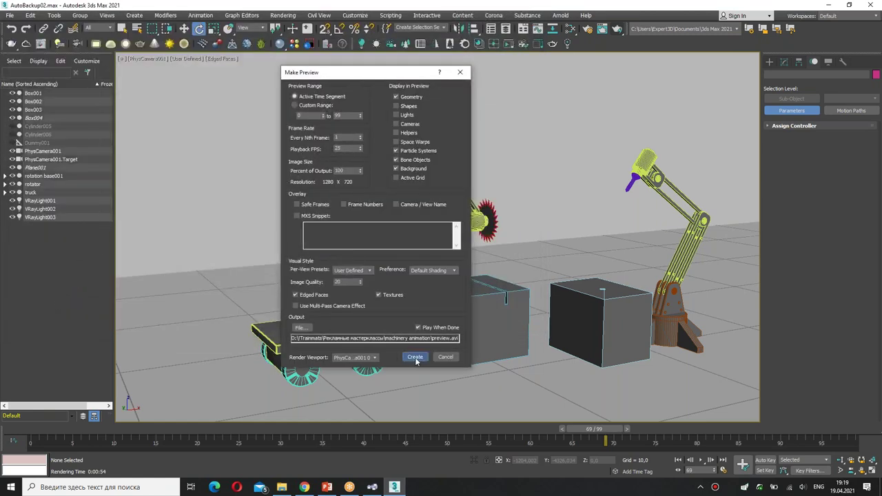
{"action": "left_click", "coordinate": [415, 357]}
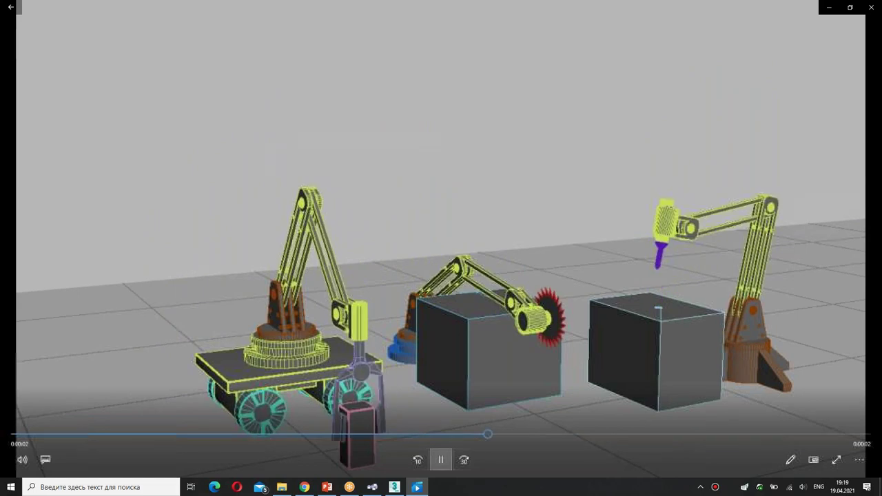
- Drag the Movies & TV seek bar near the end to pause the preview there
{"action": "left_click_drag", "start_coordinate": [486, 435], "coordinate": [677, 436]}
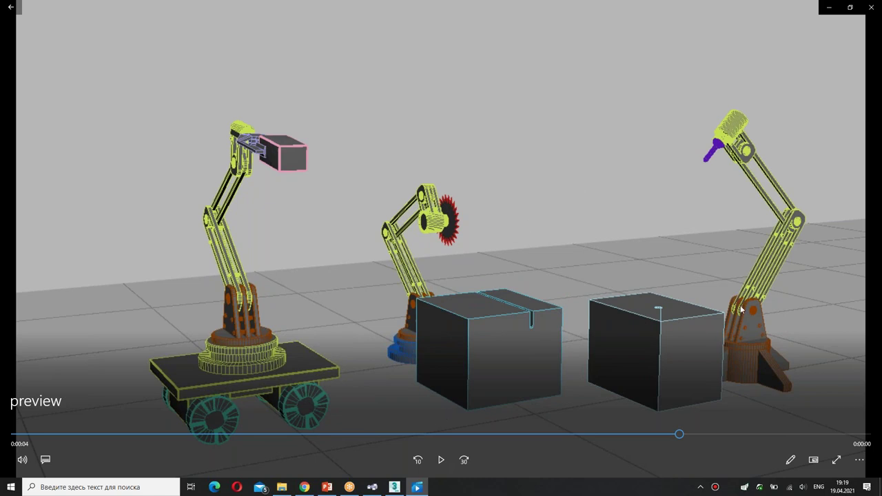
- Trace the three robot arms in red ink, write 'IK' above the middle arm and mark its joints
{"action": "left_click_drag", "start_coordinate": [739, 311], "coordinate": [736, 139]}
{"action": "left_click_drag", "start_coordinate": [434, 298], "coordinate": [420, 200]}
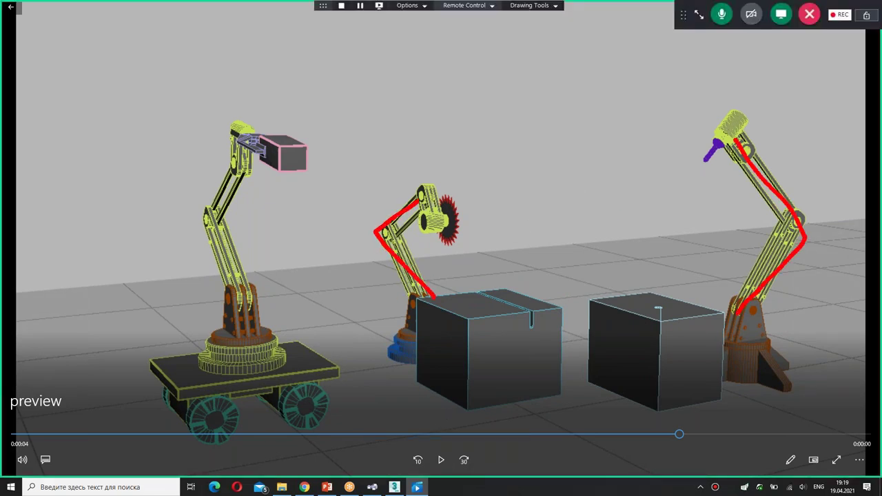
{"action": "left_click_drag", "start_coordinate": [241, 280], "coordinate": [236, 160]}
{"action": "mouse_move", "coordinate": [380, 143]}
{"action": "left_mouse_down"}
{"action": "mouse_move", "coordinate": [415, 128]}
{"action": "mouse_move", "coordinate": [401, 178]}
{"action": "mouse_move", "coordinate": [431, 166]}
{"action": "left_mouse_up"}
{"action": "left_click_drag", "start_coordinate": [432, 115], "coordinate": [433, 158]}
{"action": "left_click_drag", "start_coordinate": [453, 115], "coordinate": [467, 158]}
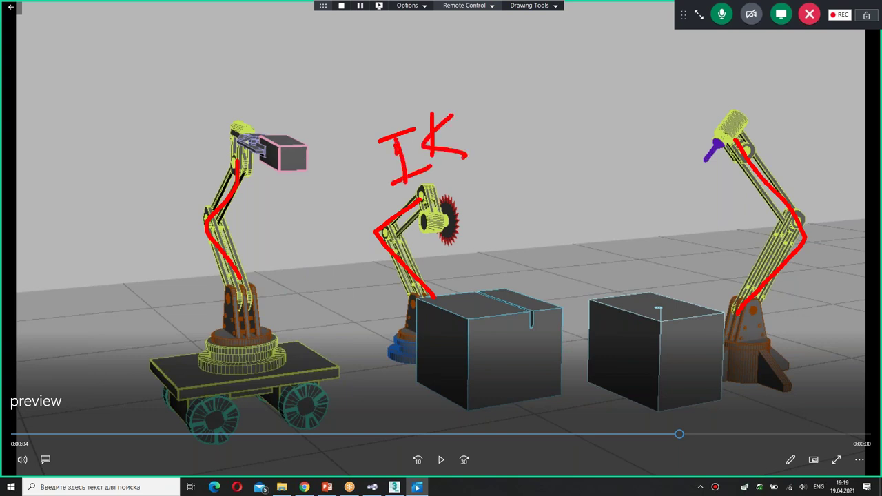
{"action": "mouse_move", "coordinate": [424, 227]}
{"action": "left_mouse_down"}
{"action": "mouse_move", "coordinate": [435, 214]}
{"action": "mouse_move", "coordinate": [434, 182]}
{"action": "mouse_move", "coordinate": [403, 237]}
{"action": "left_mouse_up"}
{"action": "left_click_drag", "start_coordinate": [417, 301], "coordinate": [422, 309]}
- Label the left arm 'Lim', outline its linkage, gripper and boxes, then shrink the player to a window
{"action": "mouse_move", "coordinate": [131, 192]}
{"action": "left_mouse_down"}
{"action": "mouse_move", "coordinate": [157, 206]}
{"action": "mouse_move", "coordinate": [201, 103]}
{"action": "mouse_move", "coordinate": [197, 163]}
{"action": "mouse_move", "coordinate": [233, 284]}
{"action": "left_mouse_up"}
{"action": "left_click", "coordinate": [154, 174]}
{"action": "left_click_drag", "start_coordinate": [249, 160], "coordinate": [241, 301]}
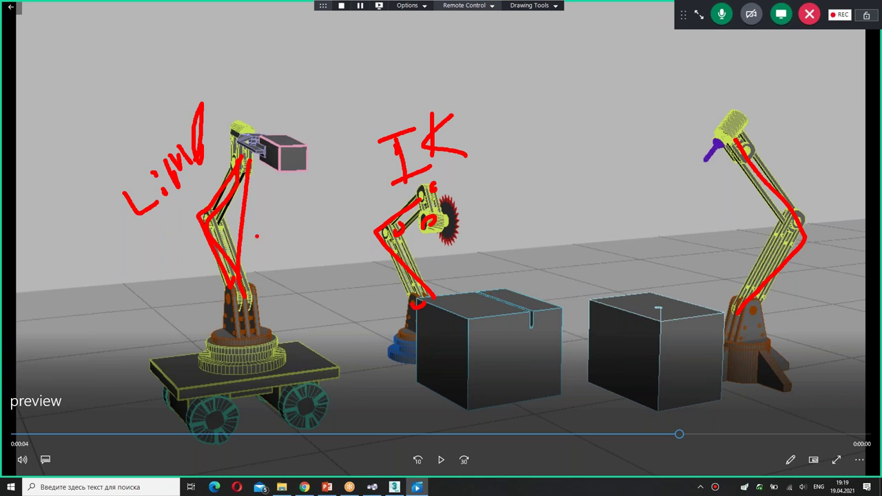
{"action": "mouse_move", "coordinate": [236, 131]}
{"action": "left_mouse_down"}
{"action": "mouse_move", "coordinate": [268, 159]}
{"action": "mouse_move", "coordinate": [278, 137]}
{"action": "mouse_move", "coordinate": [293, 148]}
{"action": "mouse_move", "coordinate": [273, 167]}
{"action": "left_mouse_up"}
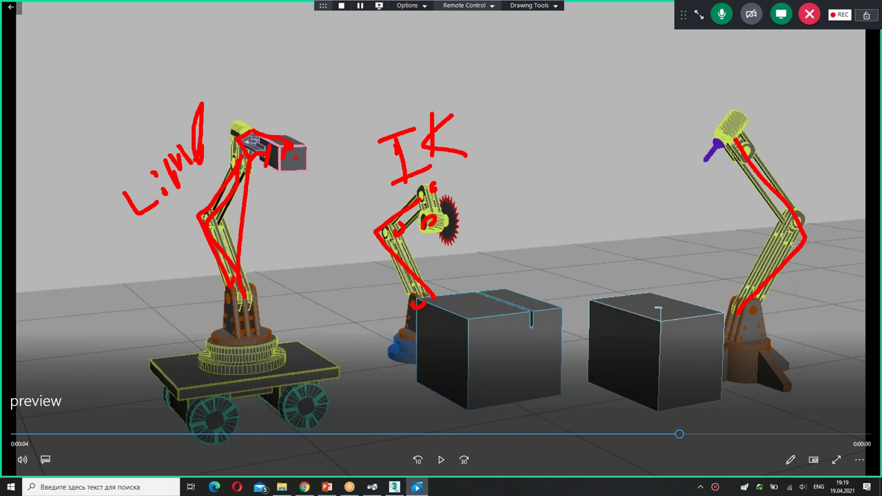
{"action": "mouse_move", "coordinate": [279, 148]}
{"action": "left_mouse_down"}
{"action": "mouse_move", "coordinate": [311, 145]}
{"action": "mouse_move", "coordinate": [266, 131]}
{"action": "mouse_move", "coordinate": [279, 192]}
{"action": "left_mouse_up"}
{"action": "mouse_move", "coordinate": [470, 304]}
{"action": "left_mouse_down"}
{"action": "mouse_move", "coordinate": [473, 292]}
{"action": "mouse_move", "coordinate": [529, 333]}
{"action": "mouse_move", "coordinate": [487, 319]}
{"action": "left_mouse_up"}
{"action": "left_click_drag", "start_coordinate": [658, 305], "coordinate": [659, 297]}
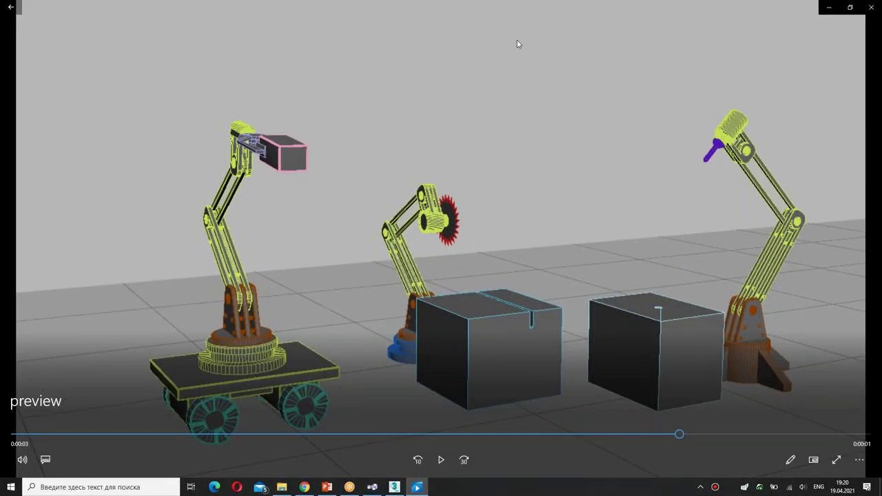
{"action": "double_click", "coordinate": [268, 11]}
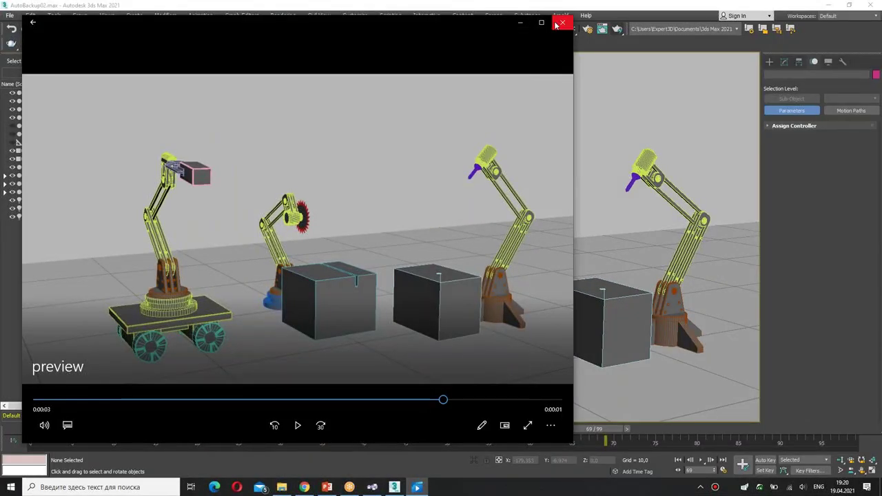
- Close the video player and switch to the PowerPoint presentation at slide 6
{"action": "left_click", "coordinate": [563, 22]}
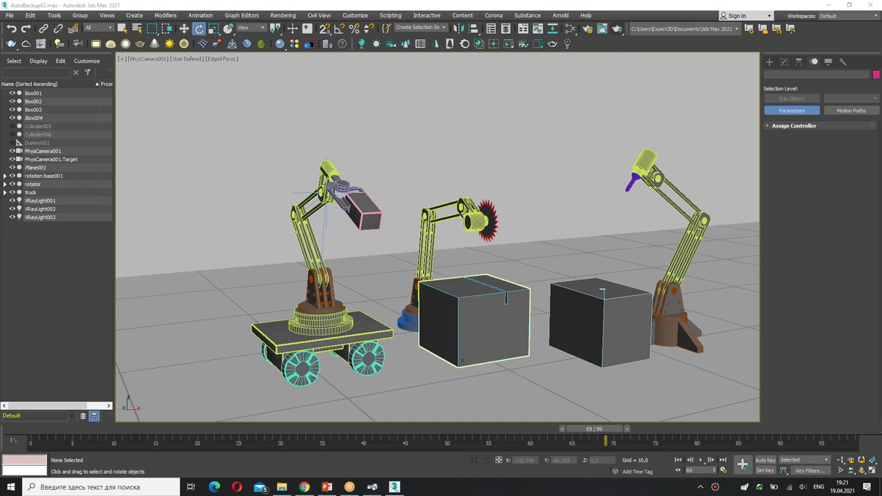
{"action": "left_click", "coordinate": [327, 487]}
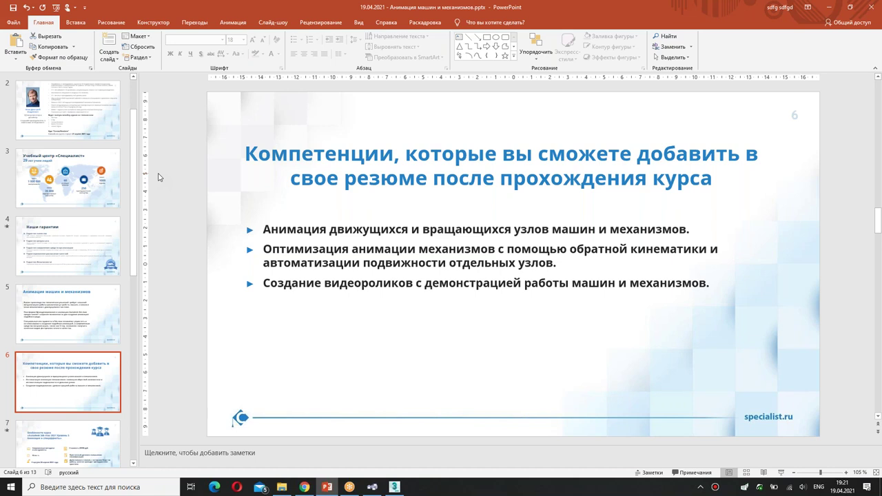
- Go to slide 7 and highlight the title line 'Анимация и спецэффекты'
{"action": "left_click", "coordinate": [62, 445]}
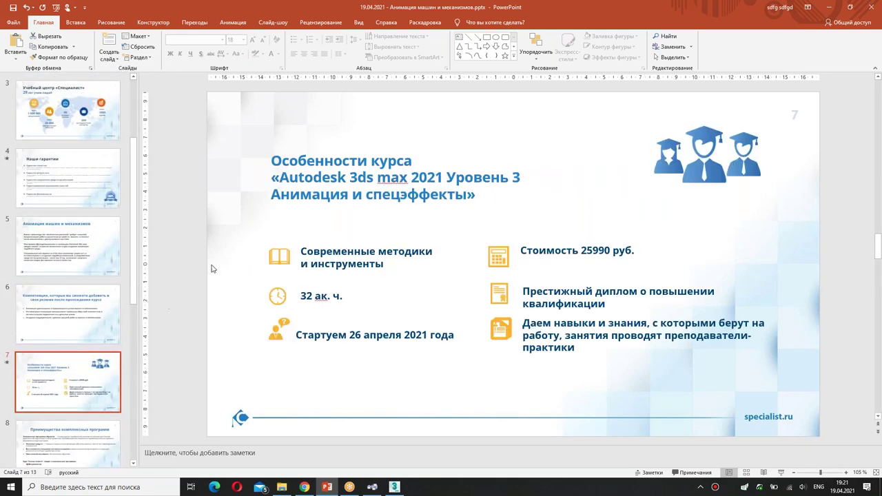
{"action": "left_click_drag", "start_coordinate": [272, 200], "coordinate": [466, 197]}
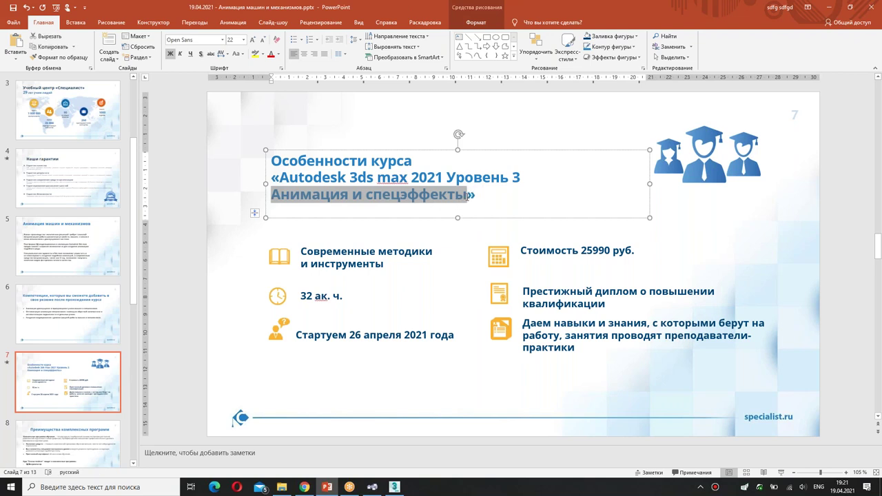
{"action": "left_click", "coordinate": [466, 195]}
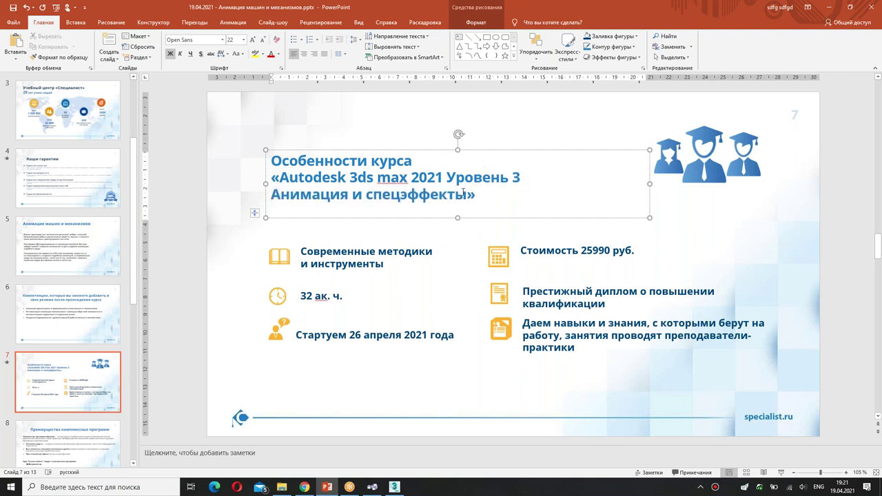
- Highlight the '32 ак.' course hours and start date 26, then move on to slide 8
{"action": "left_click_drag", "start_coordinate": [301, 296], "coordinate": [340, 297]}
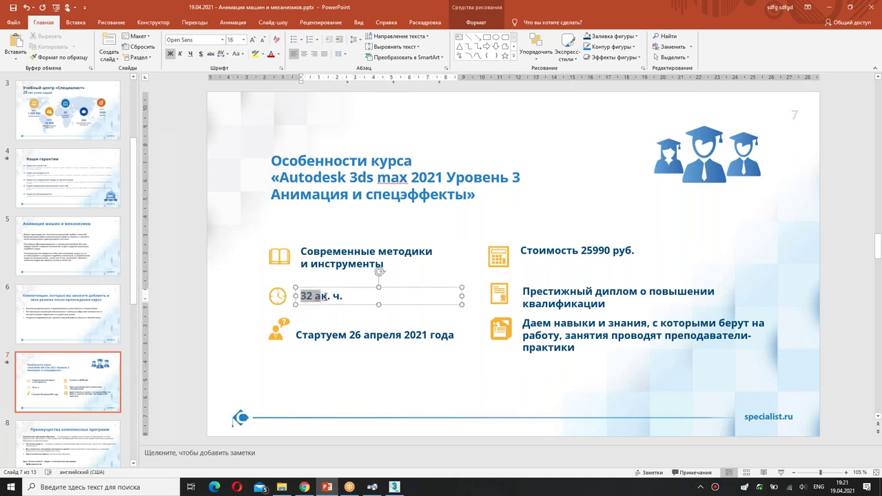
{"action": "left_click", "coordinate": [347, 335]}
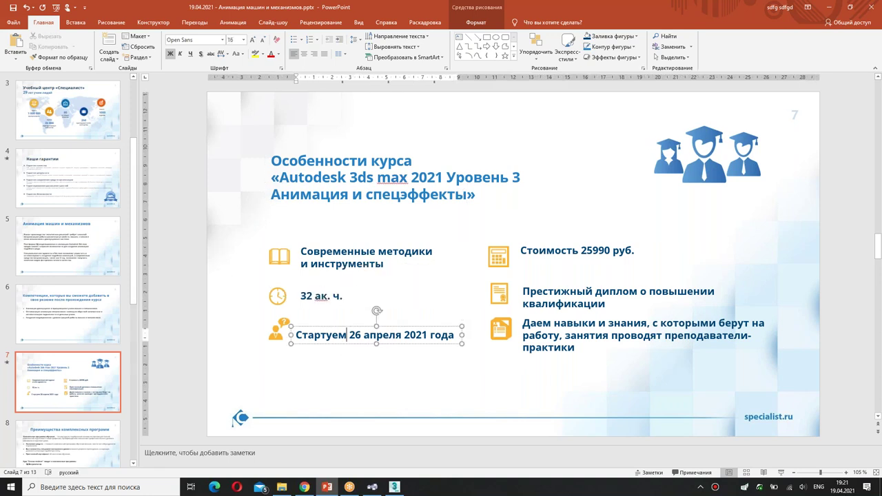
{"action": "double_click", "coordinate": [354, 335]}
{"action": "left_click", "coordinate": [182, 404]}
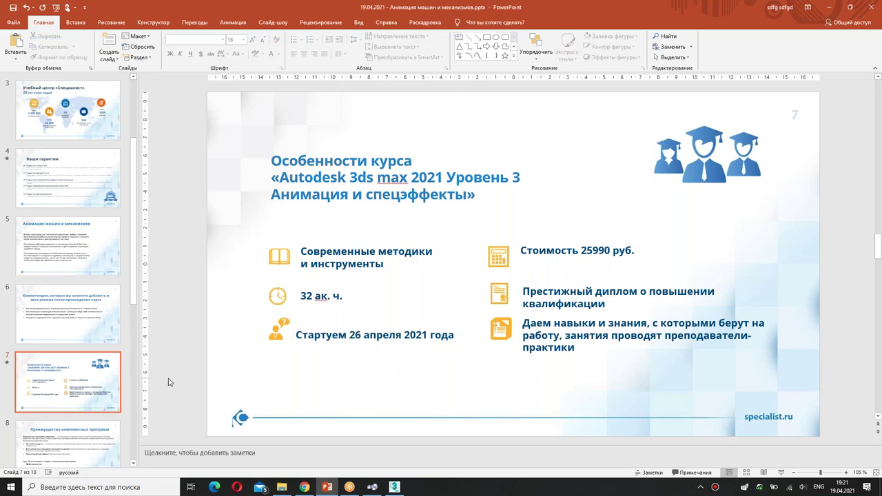
{"action": "left_click", "coordinate": [72, 441]}
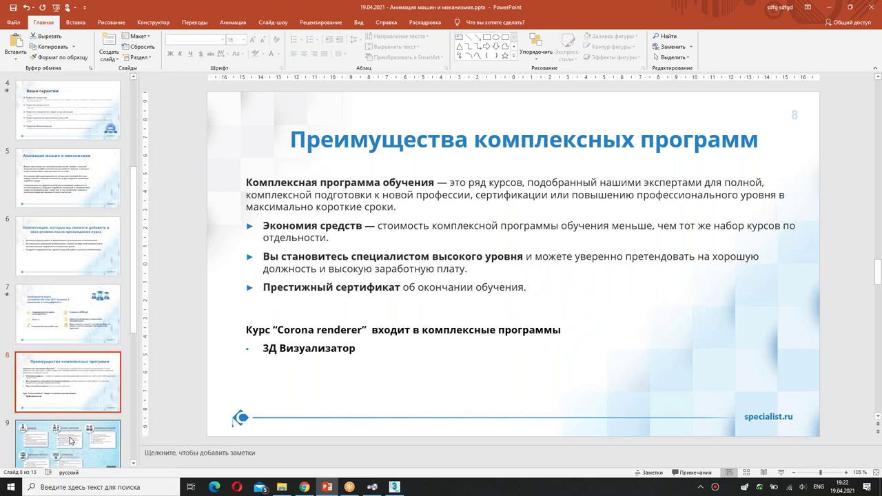
- Step through slides 9 and 10 to slide 11, 'Остались вопросы?'
{"action": "left_click", "coordinate": [62, 445]}
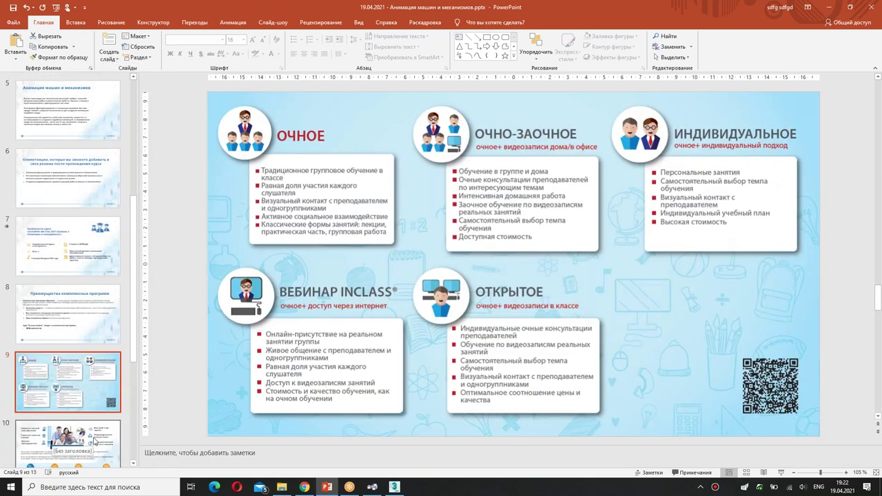
{"action": "left_click", "coordinate": [95, 442]}
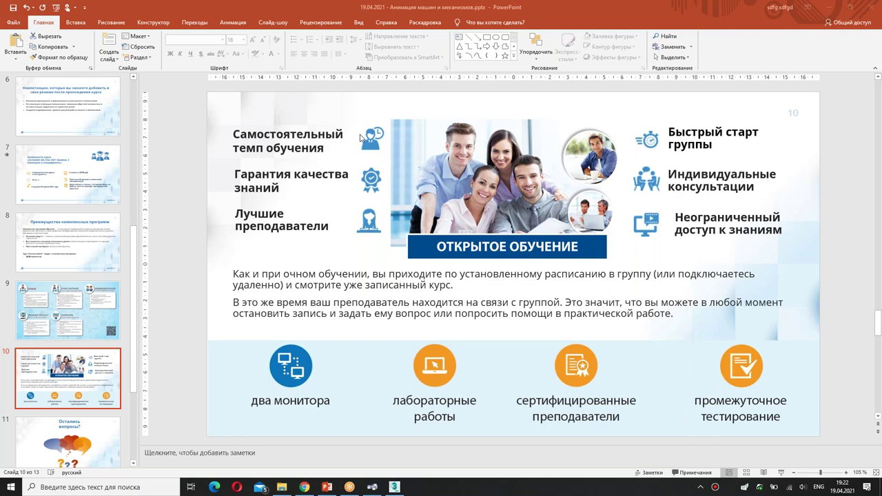
{"action": "left_click", "coordinate": [61, 436]}
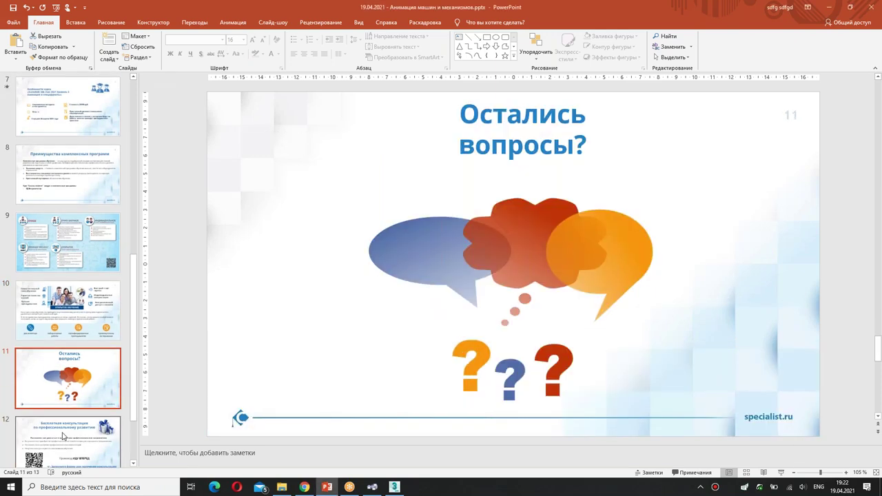